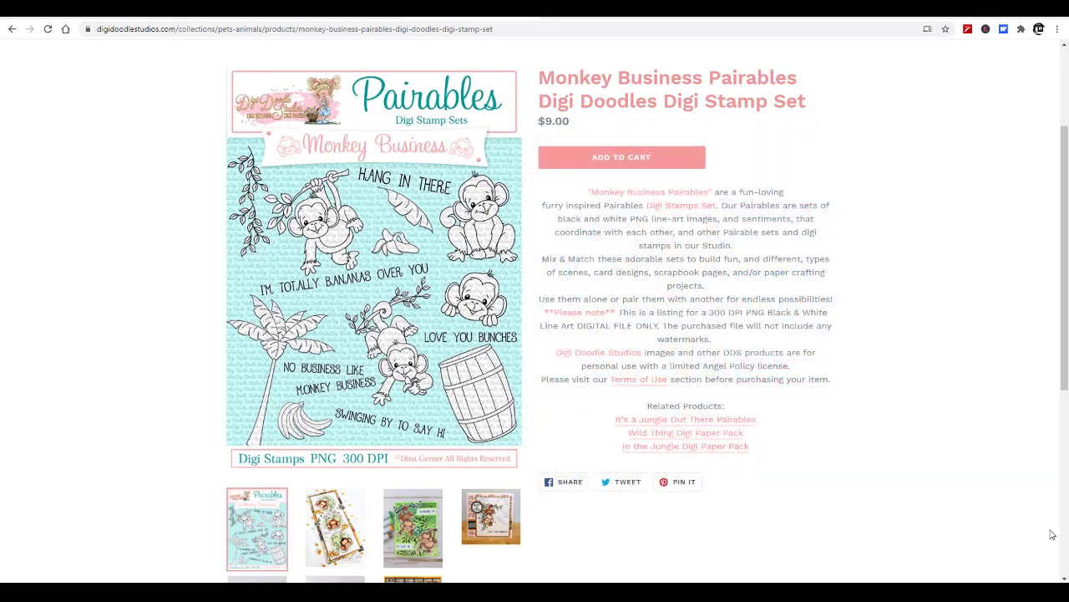
View the sample card photos for the Monkey Business Pairables stamp set one by one.
scroll(995, 476, down, 1)
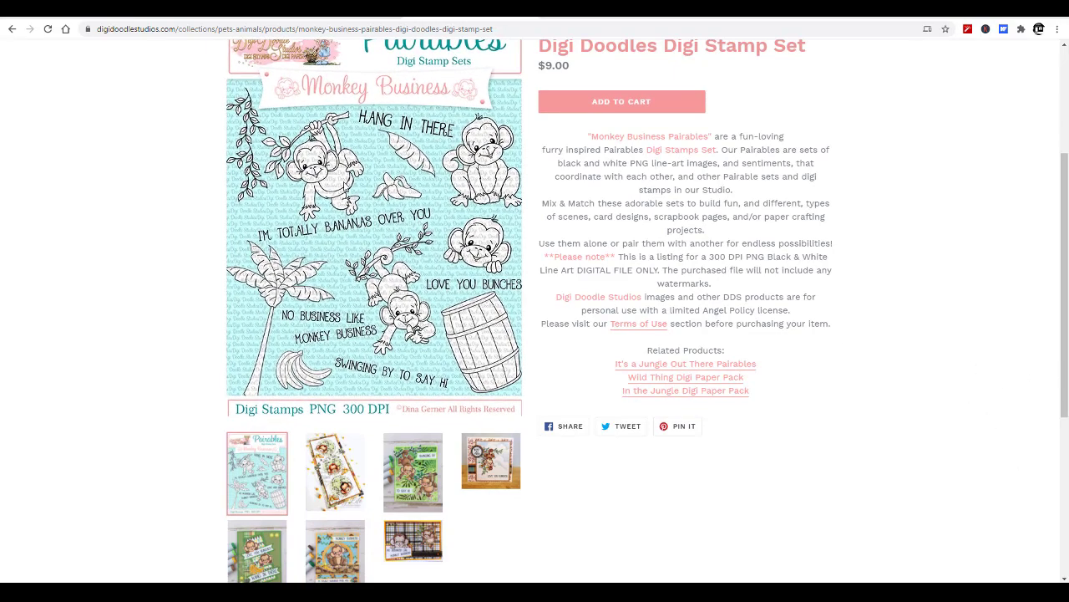
scroll(994, 278, down, 1)
scroll(993, 284, down, 1)
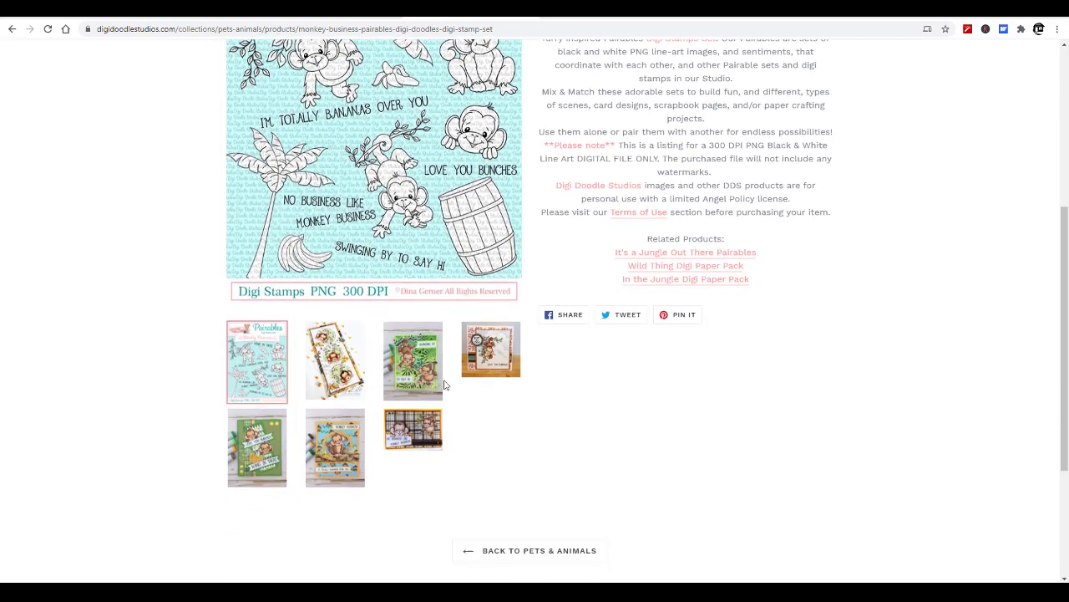
click(338, 381)
scroll(794, 401, up, 2)
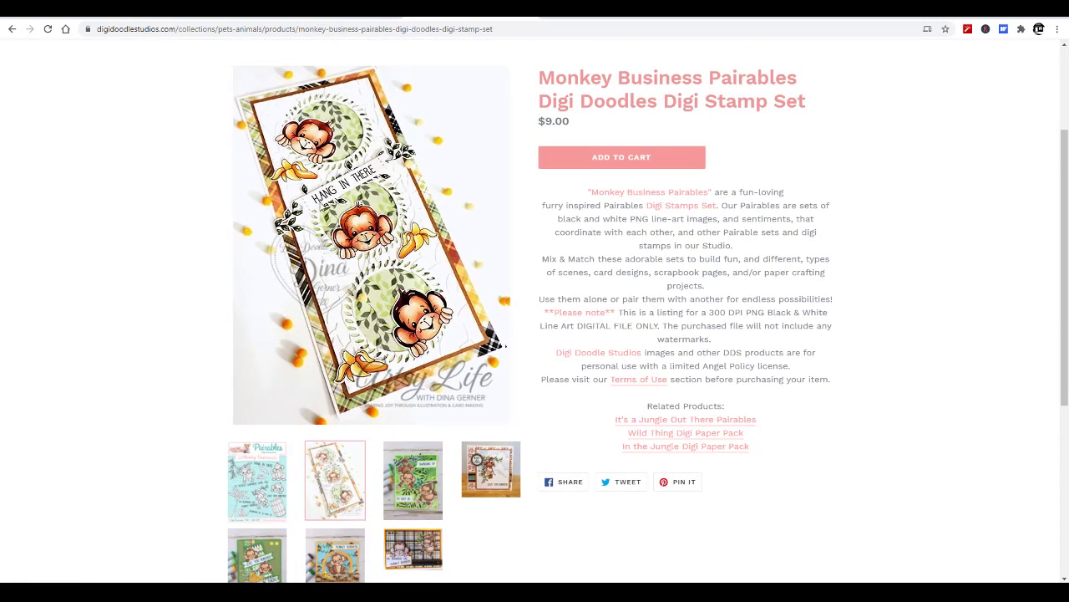
click(412, 481)
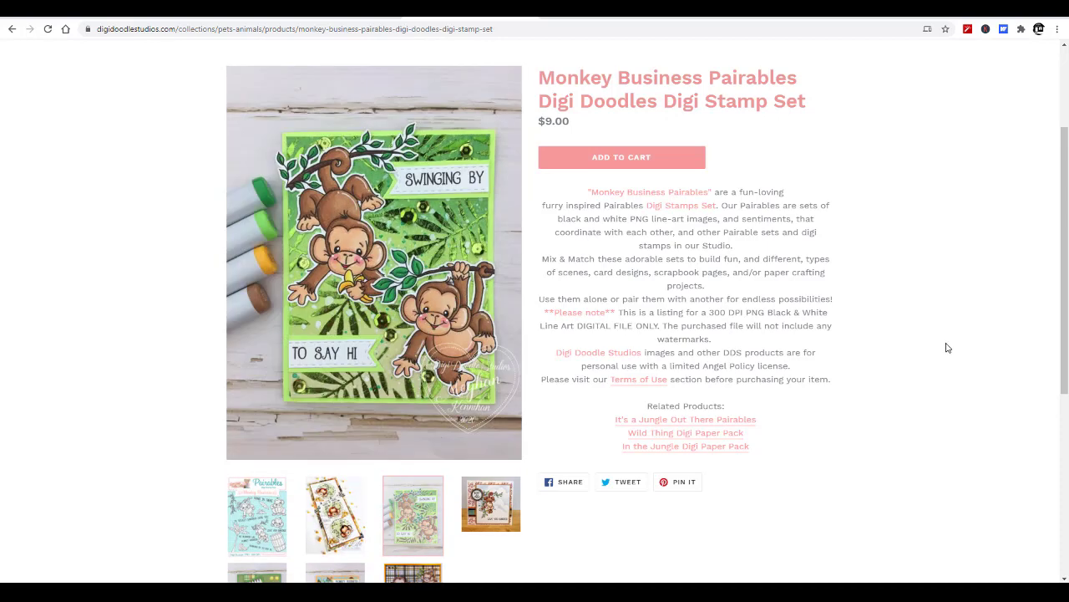
scroll(958, 346, down, 1)
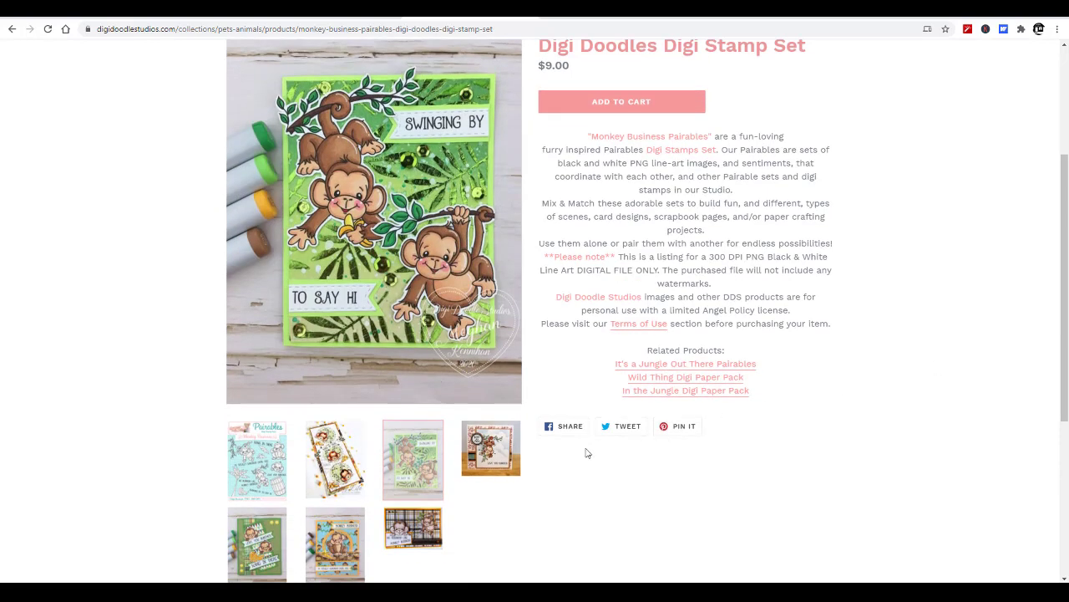
click(488, 458)
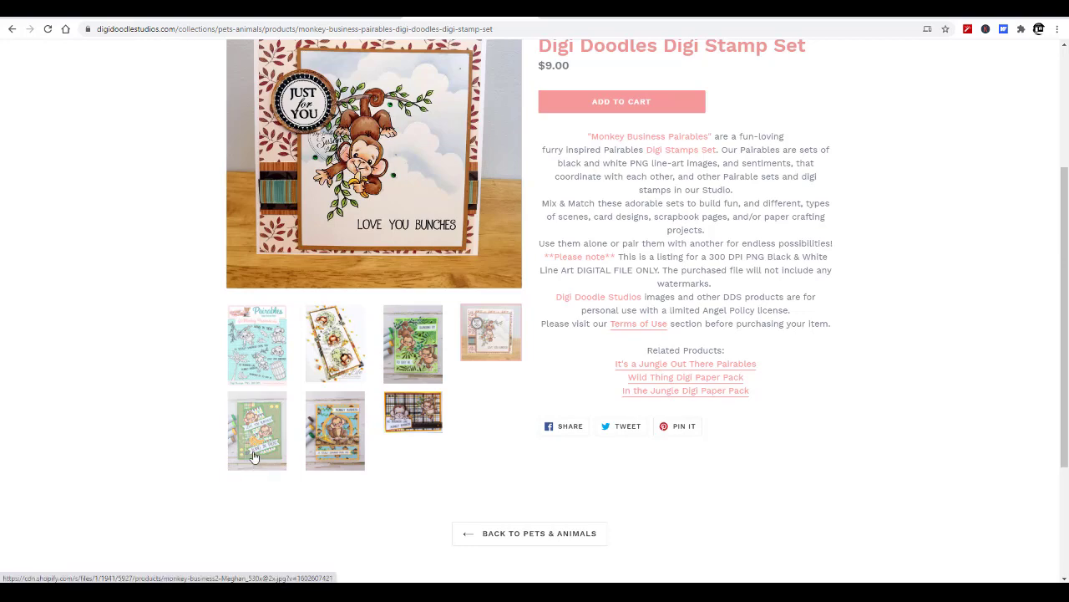
click(255, 457)
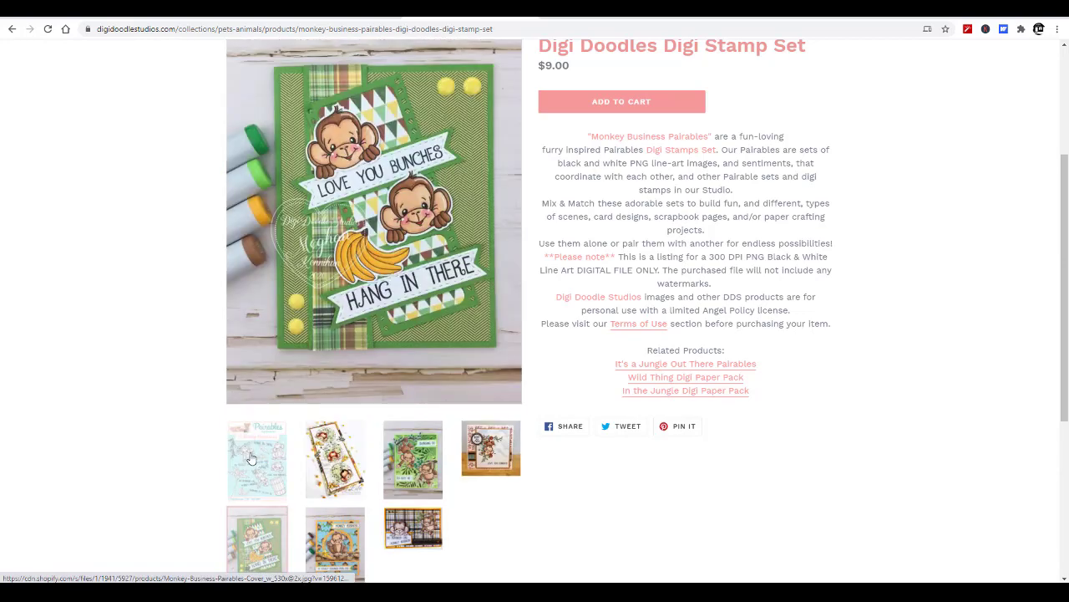
click(334, 545)
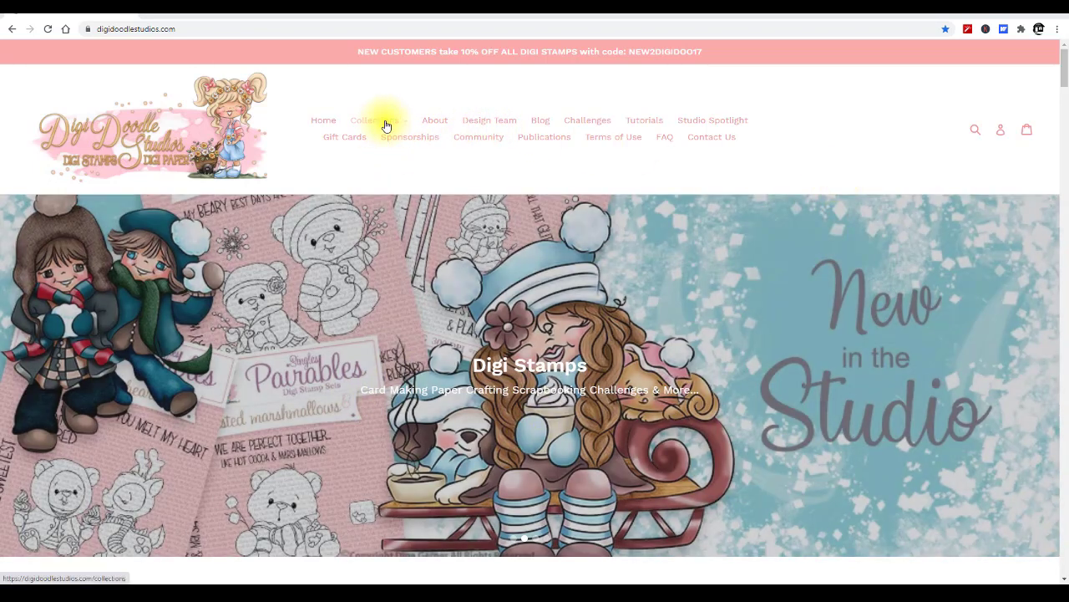
Open the store's Pairables collection and go to its second page of products.
mouse_move(386, 125)
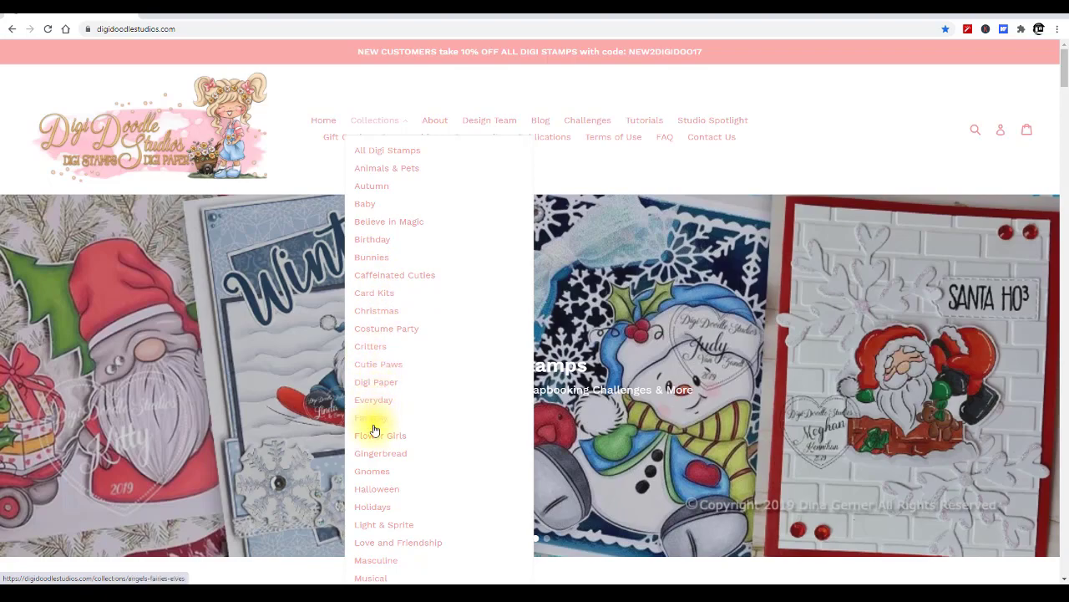
scroll(410, 516, down, 2)
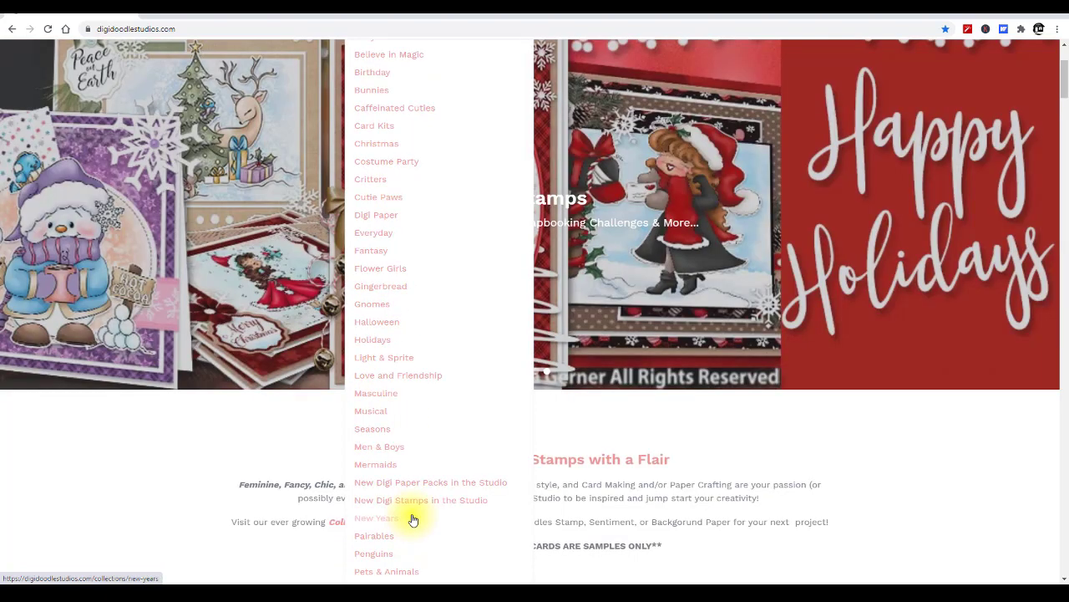
scroll(397, 539, down, 2)
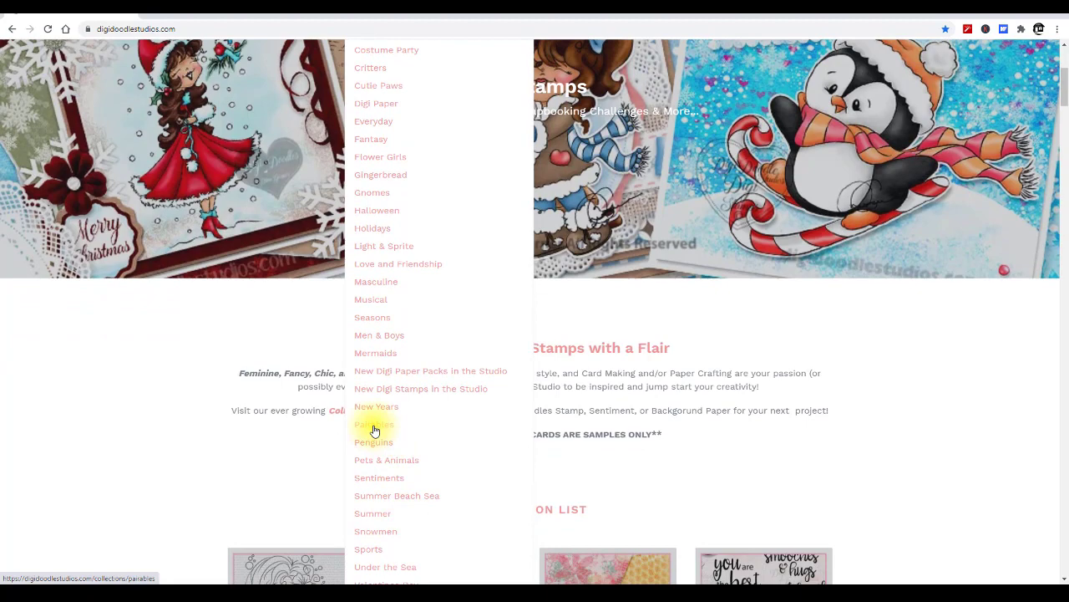
click(374, 431)
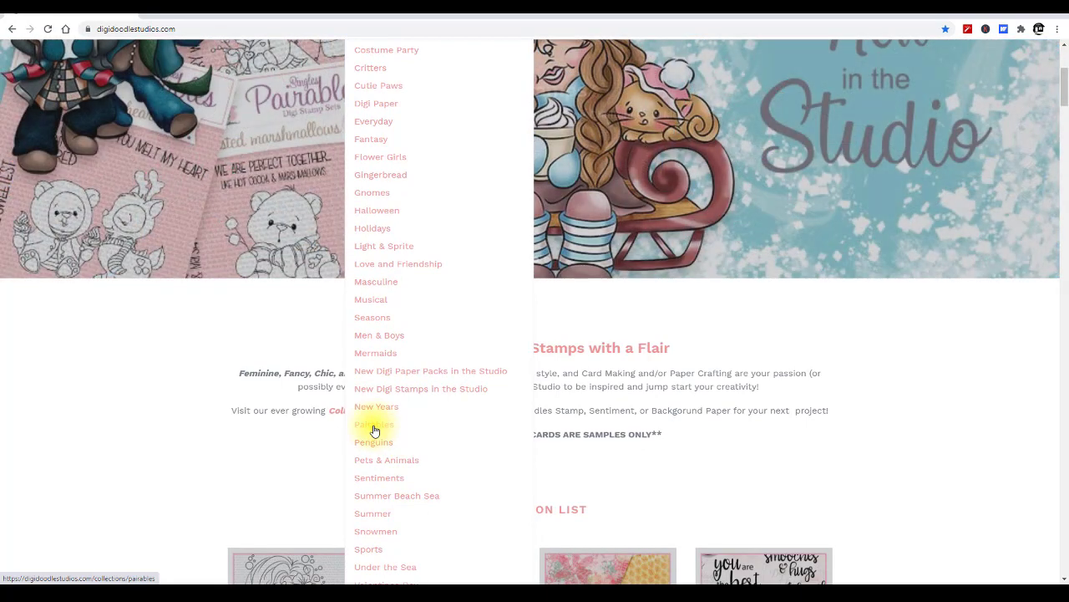
scroll(898, 363, down, 5)
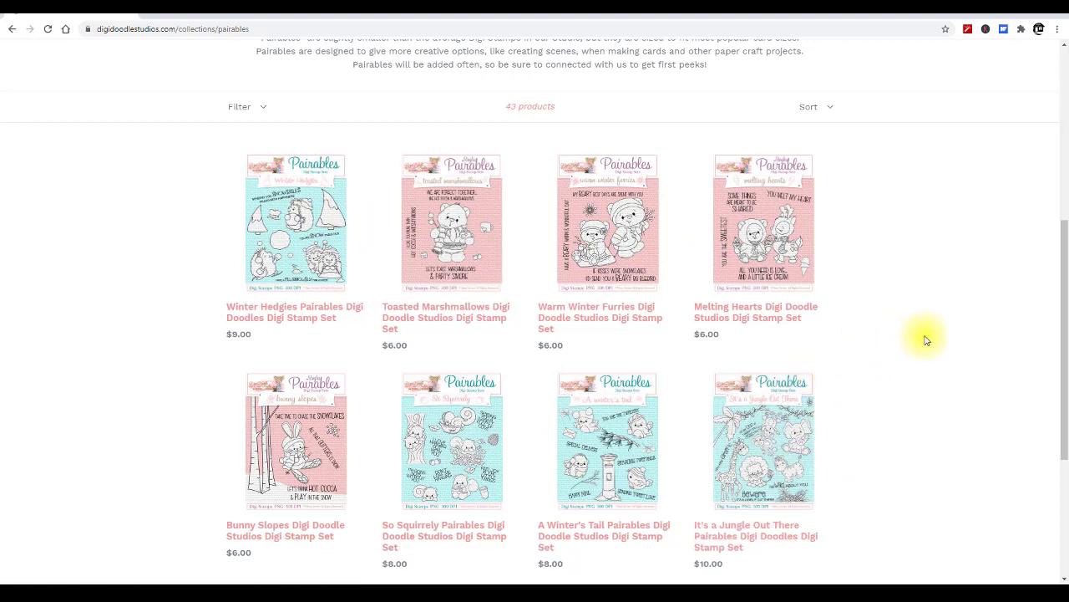
scroll(925, 340, down, 2)
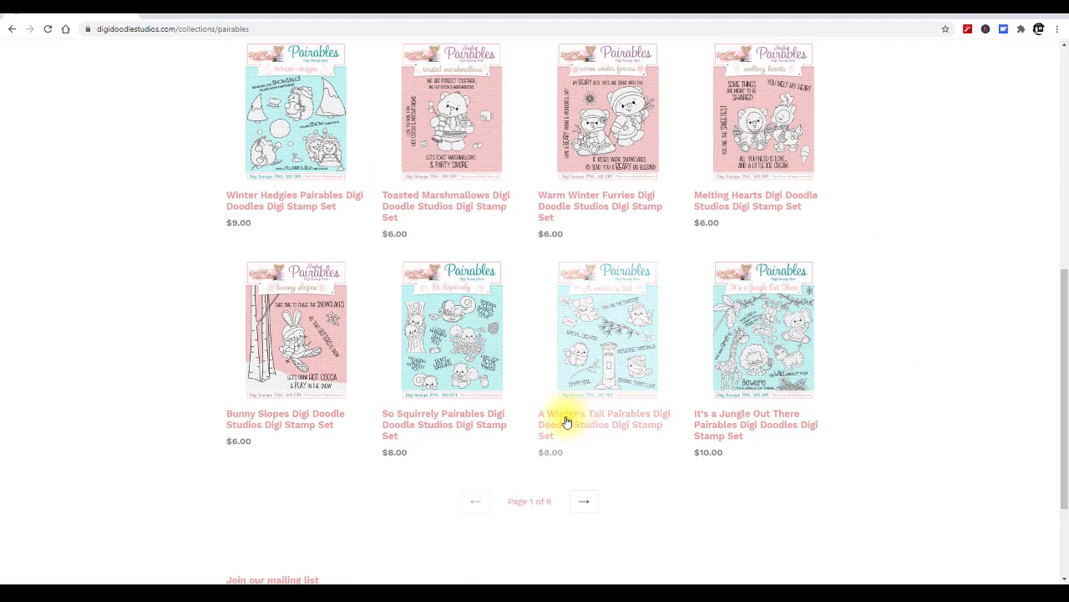
click(588, 504)
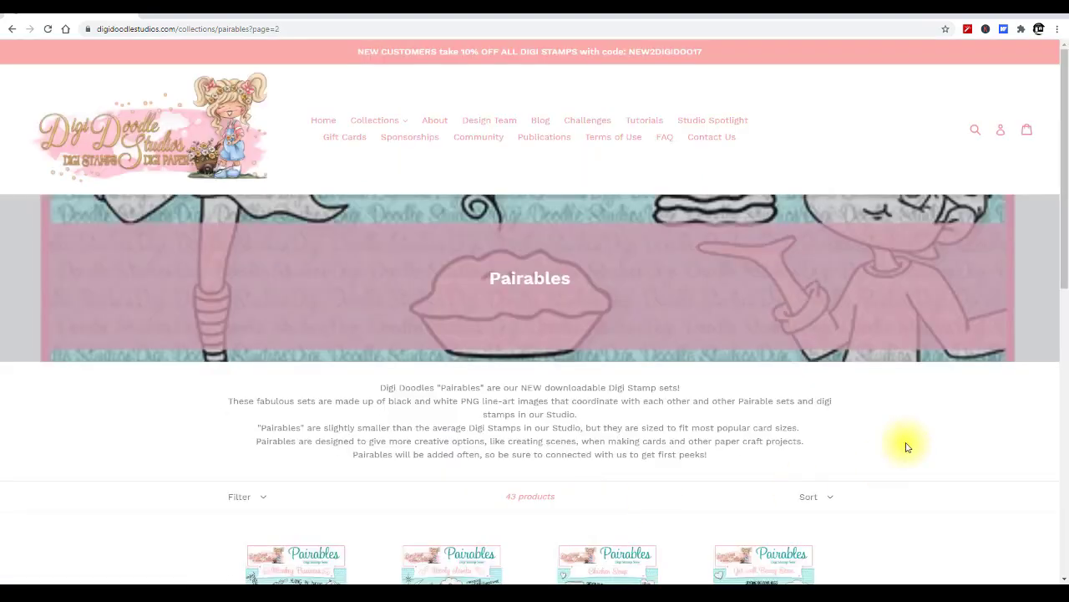
Look at the Monkey Business Pairables product page, then return to the collection's second page.
scroll(885, 465, down, 4)
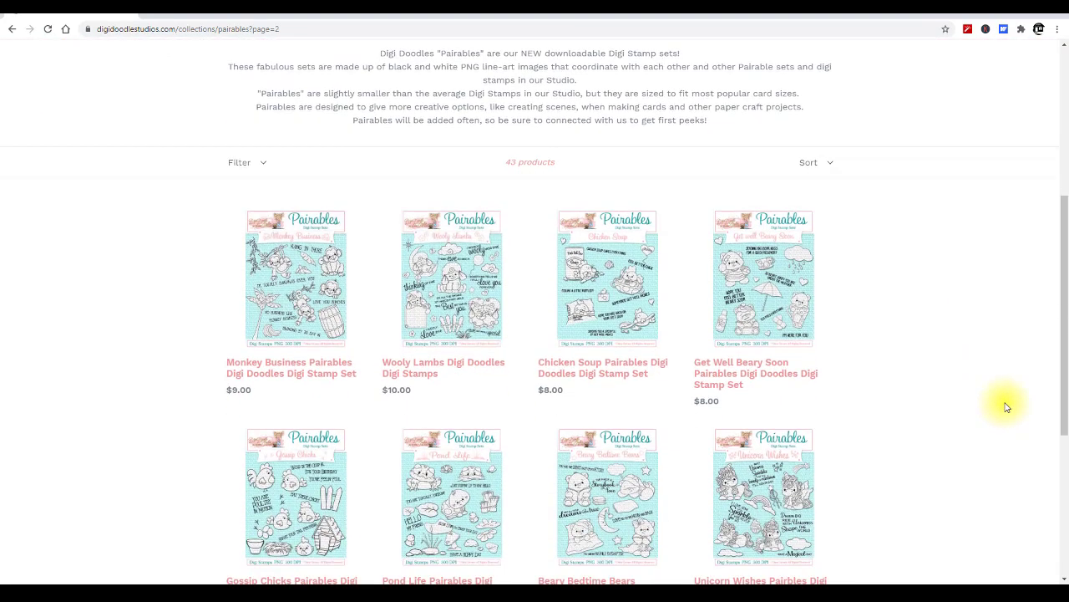
click(284, 312)
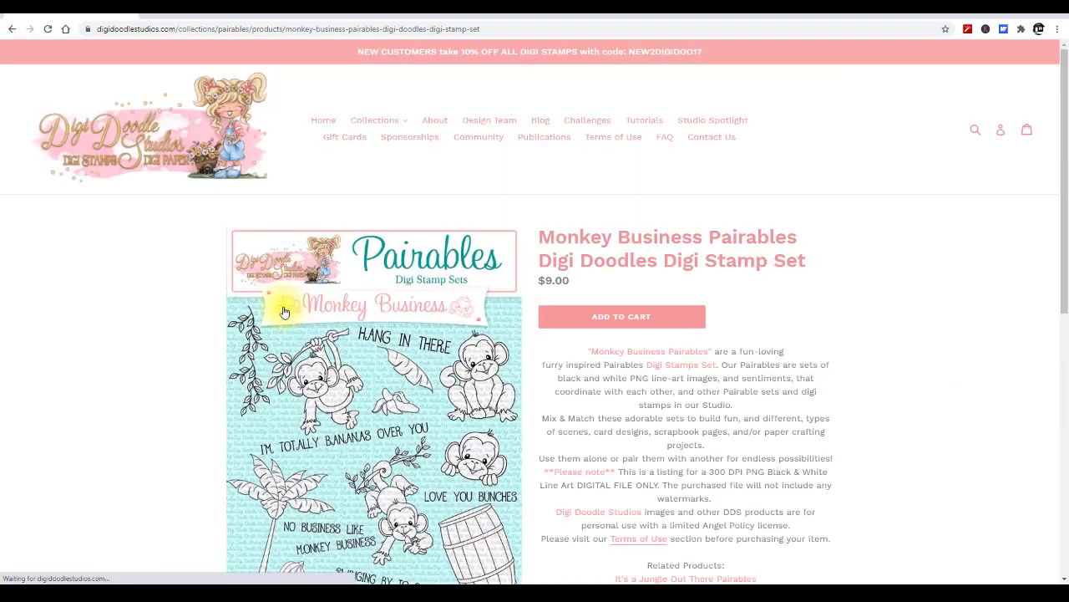
scroll(823, 335, down, 2)
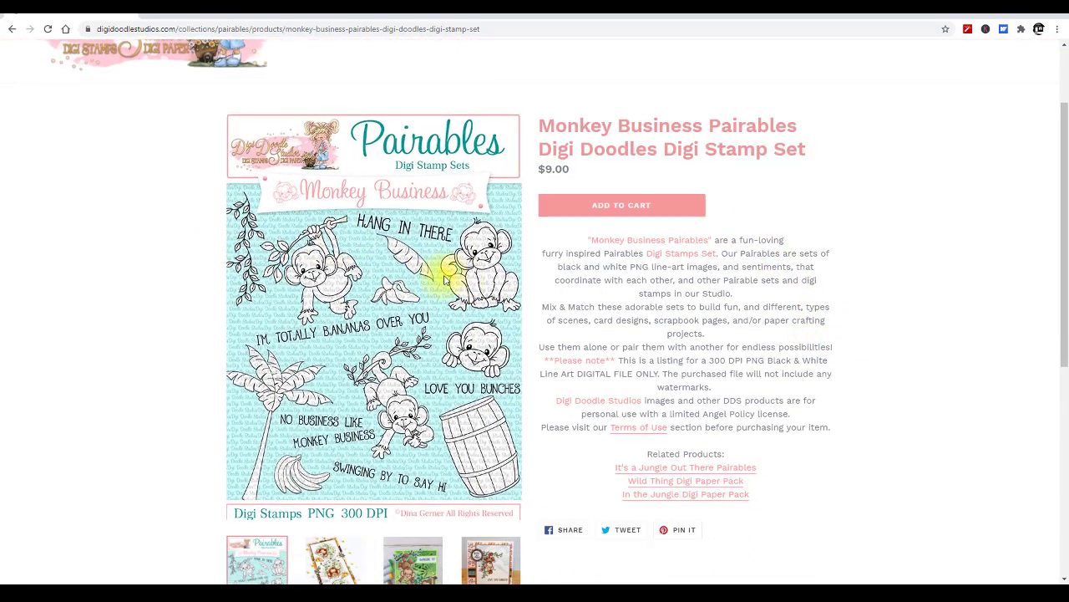
key(alt+Left)
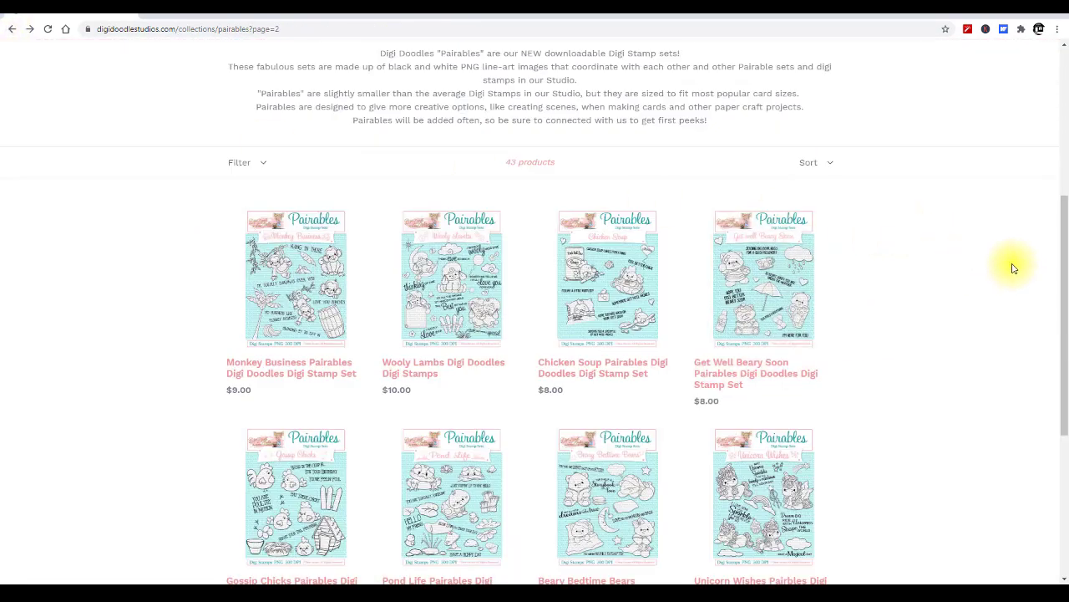
Look at the Gossip Chicks Pairables product page and return to the collection listing.
scroll(1016, 269, down, 2)
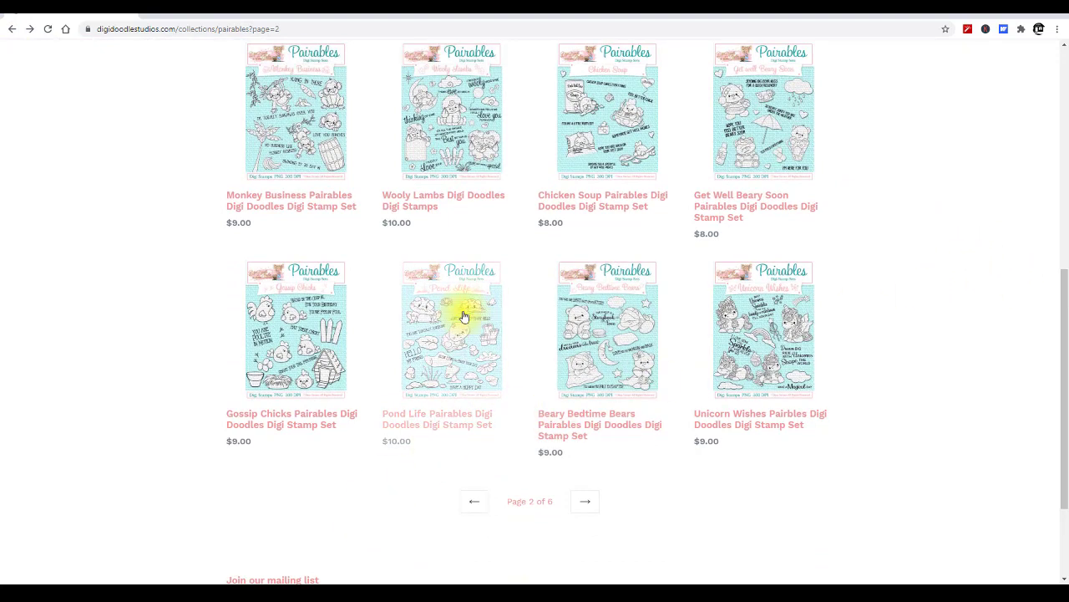
click(257, 354)
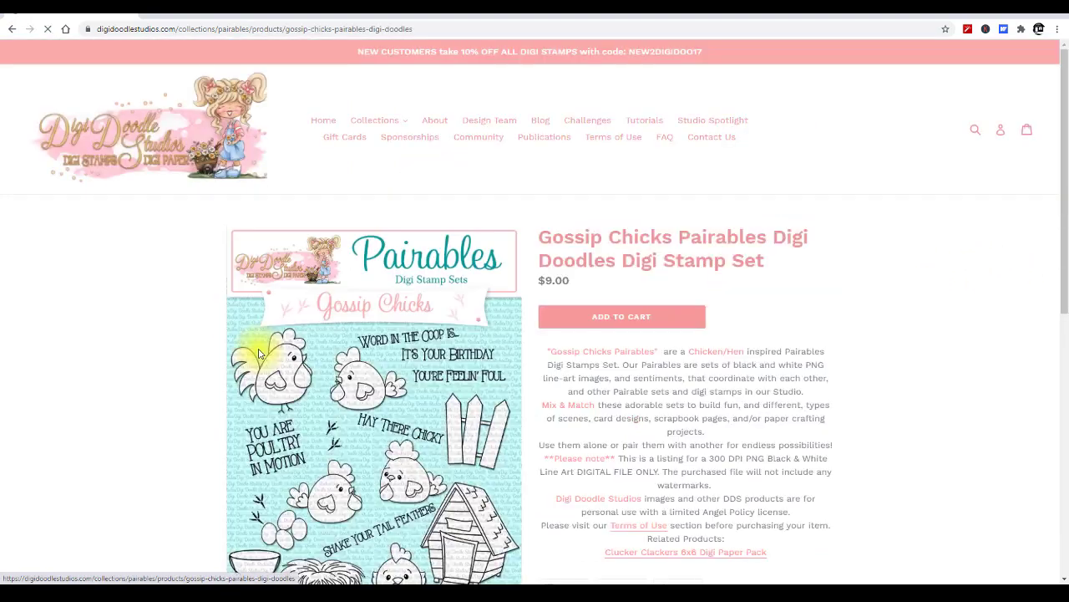
scroll(1059, 282, down, 2)
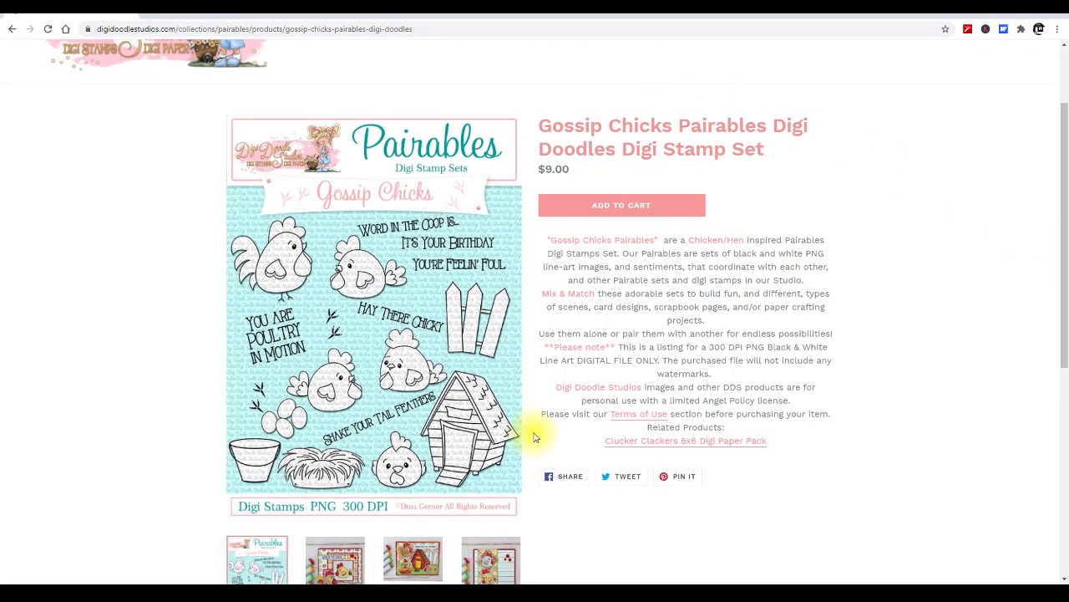
click(11, 29)
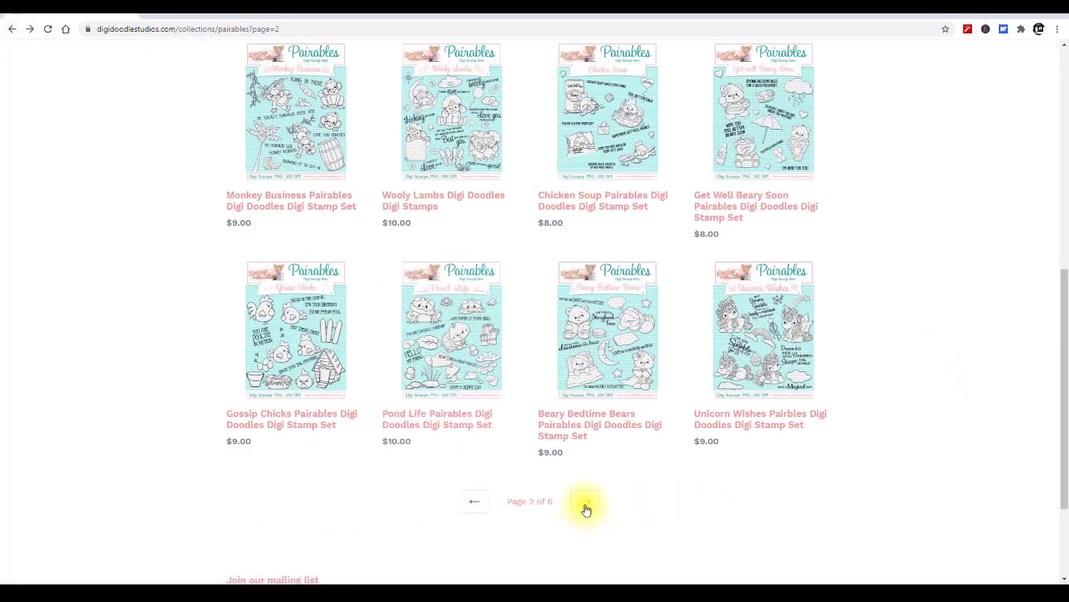
Go to page 3 of the Pairables collection and bring its stamp sets into view.
click(585, 504)
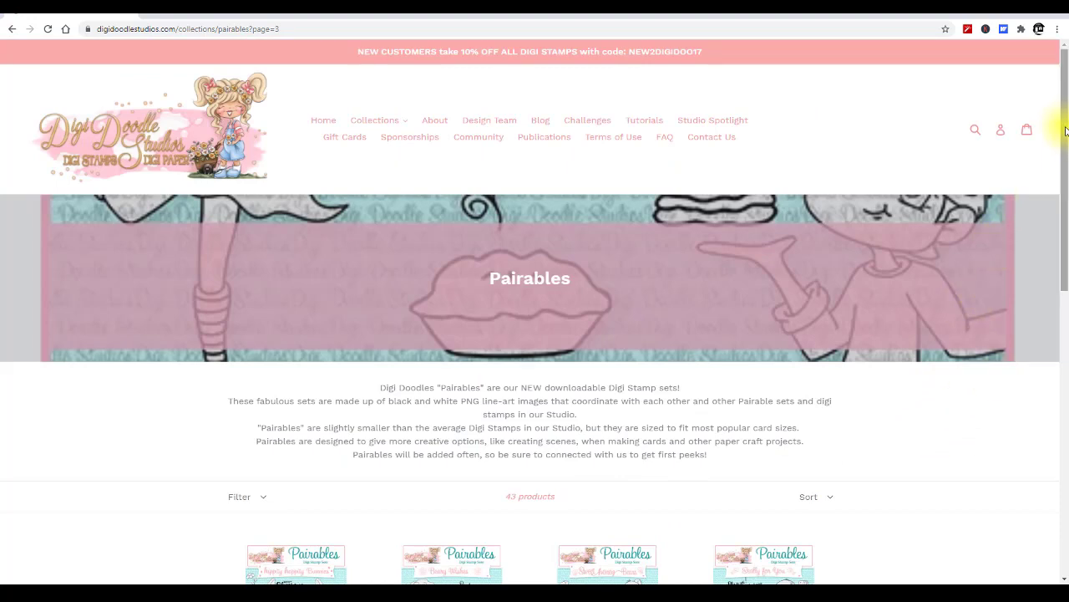
drag(1067, 119, 1065, 278)
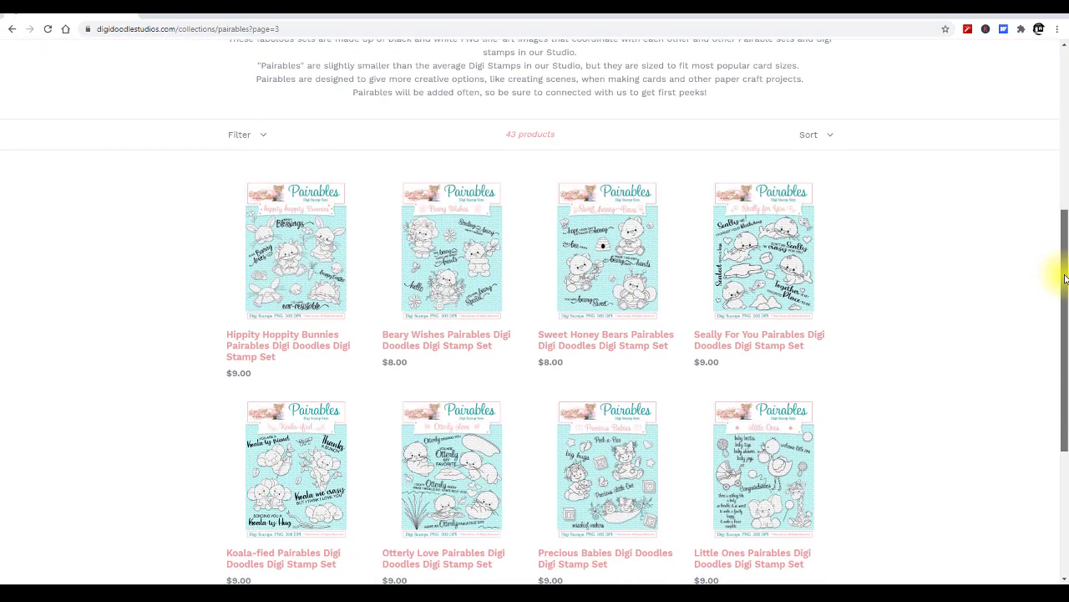
drag(1065, 278, 1052, 290)
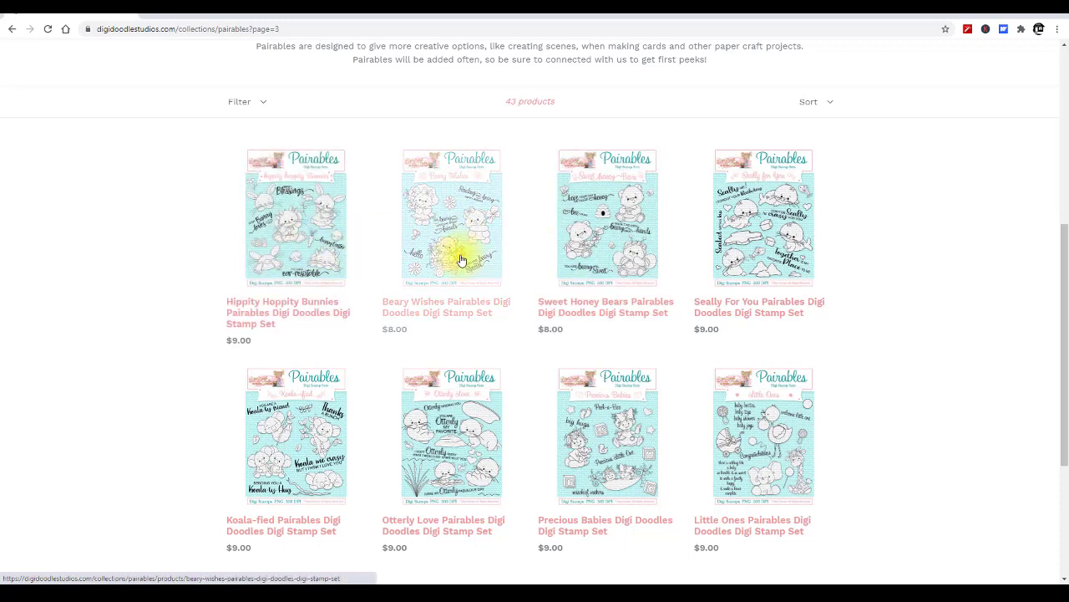
Look at the Hippity Hoppity Bunnies Pairables product page and return to the collection's third page.
click(317, 246)
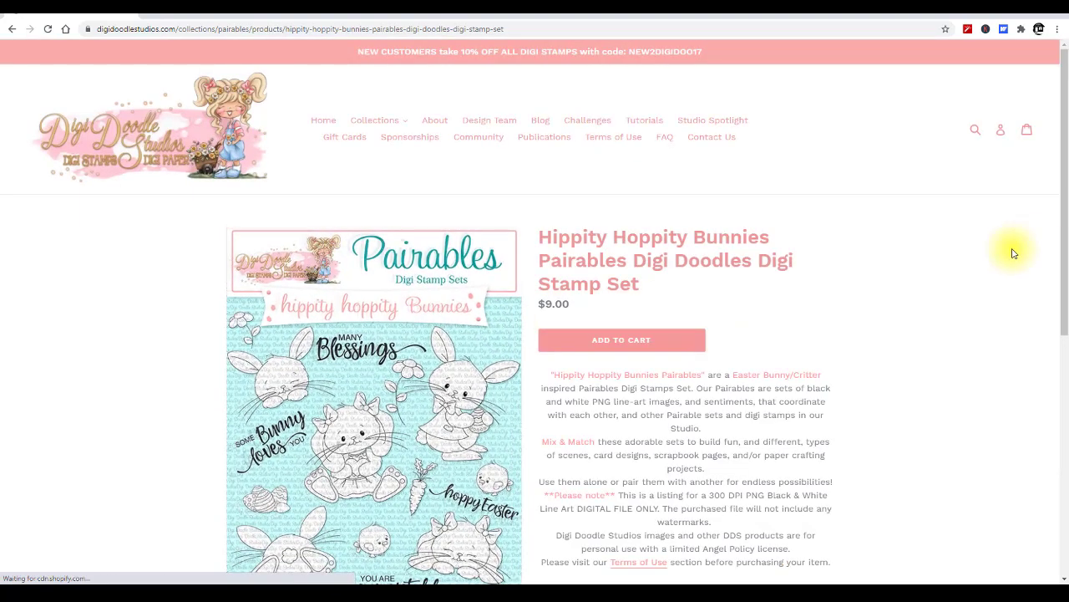
scroll(1035, 254, down, 1)
scroll(1035, 254, down, 1)
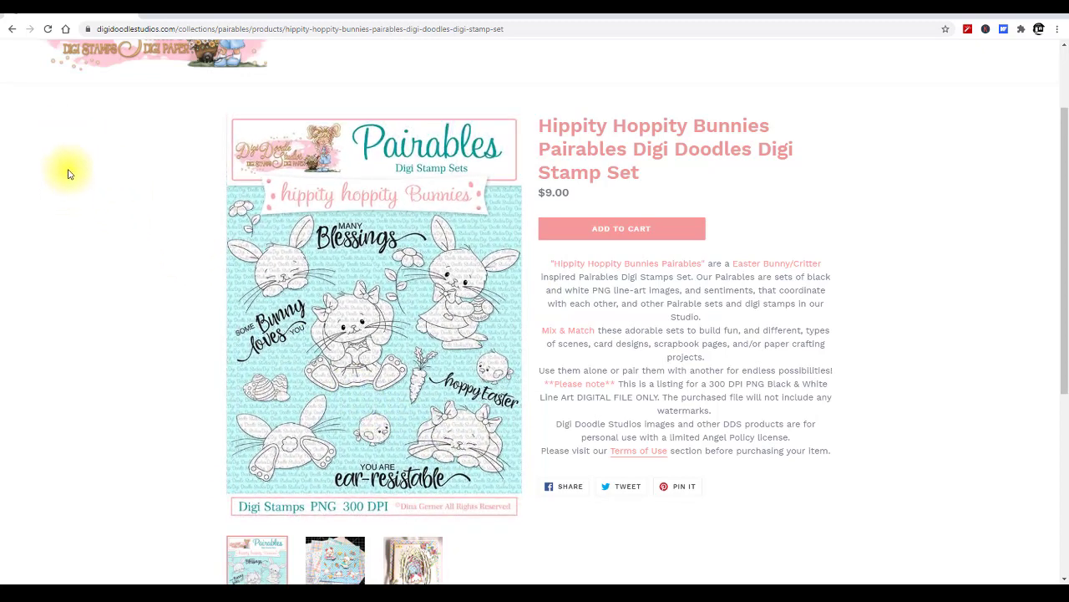
click(12, 28)
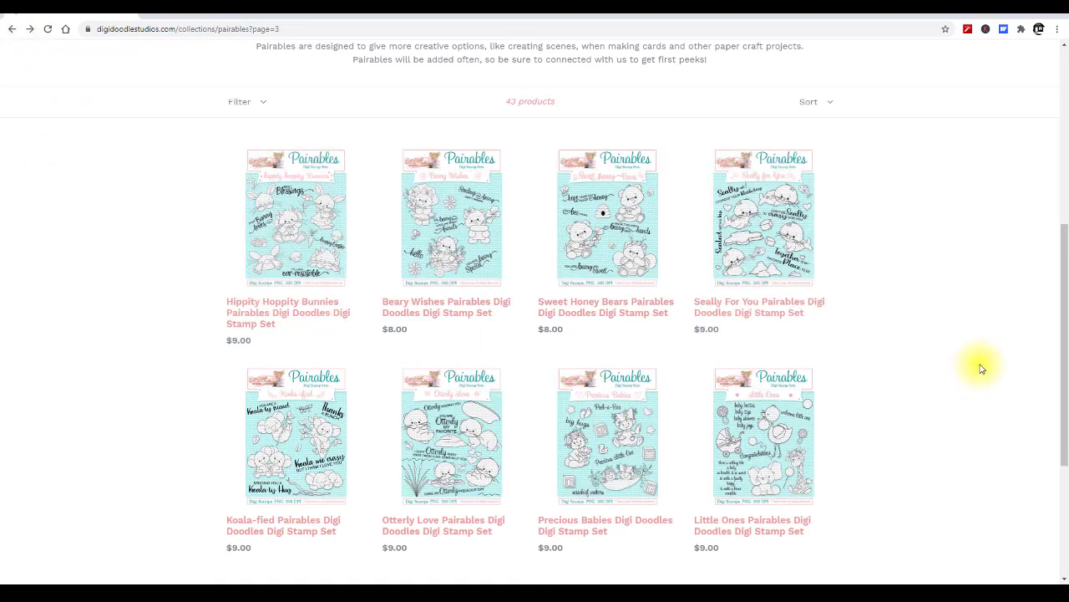
Move on to the next collection page and open the Owl-rageous Pairables set, displaying its cover image.
scroll(1028, 320, down, 2)
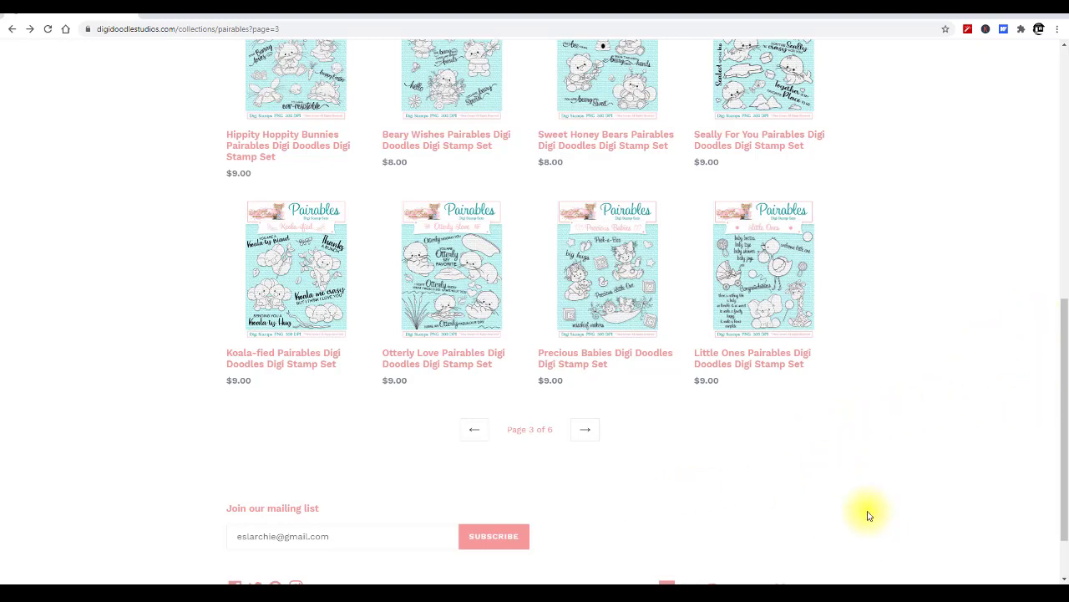
click(589, 433)
scroll(776, 420, down, 3)
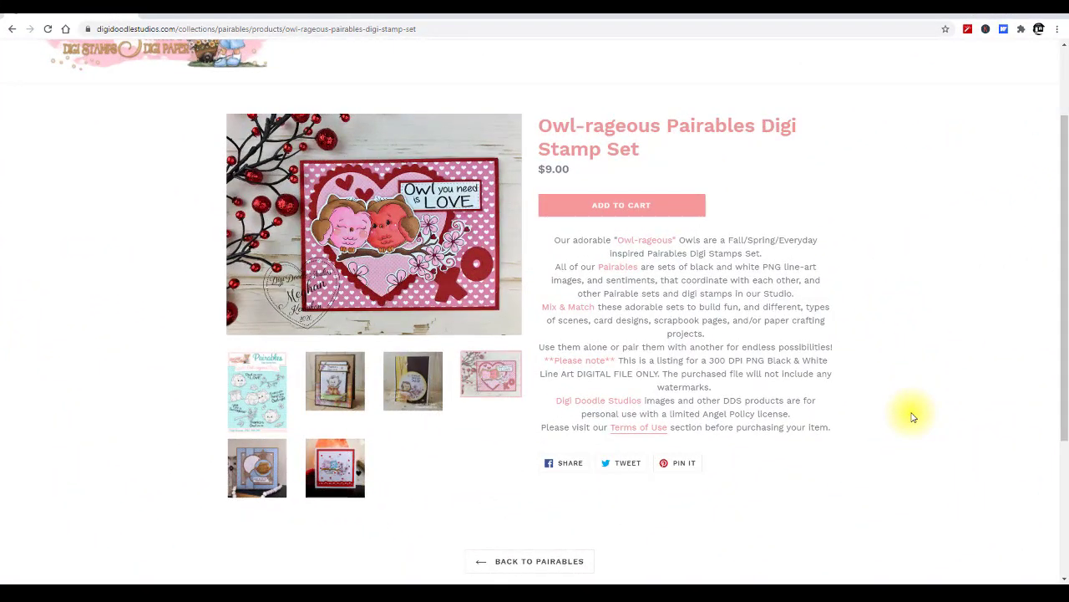
click(259, 401)
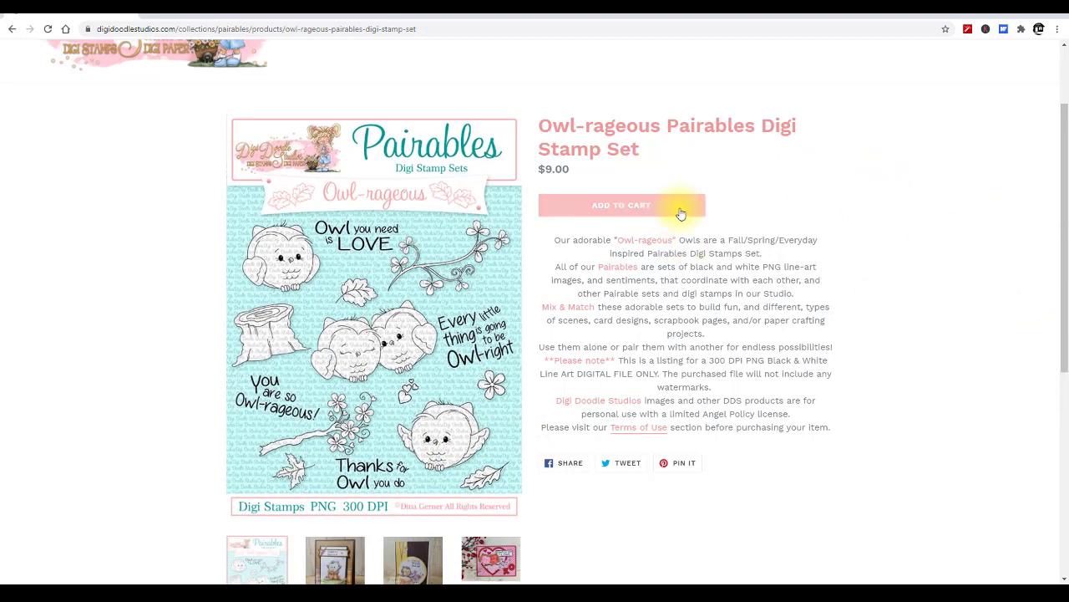
Add the Owl-rageous Pairables set to the cart and check out with the discount code DEC25.
click(650, 211)
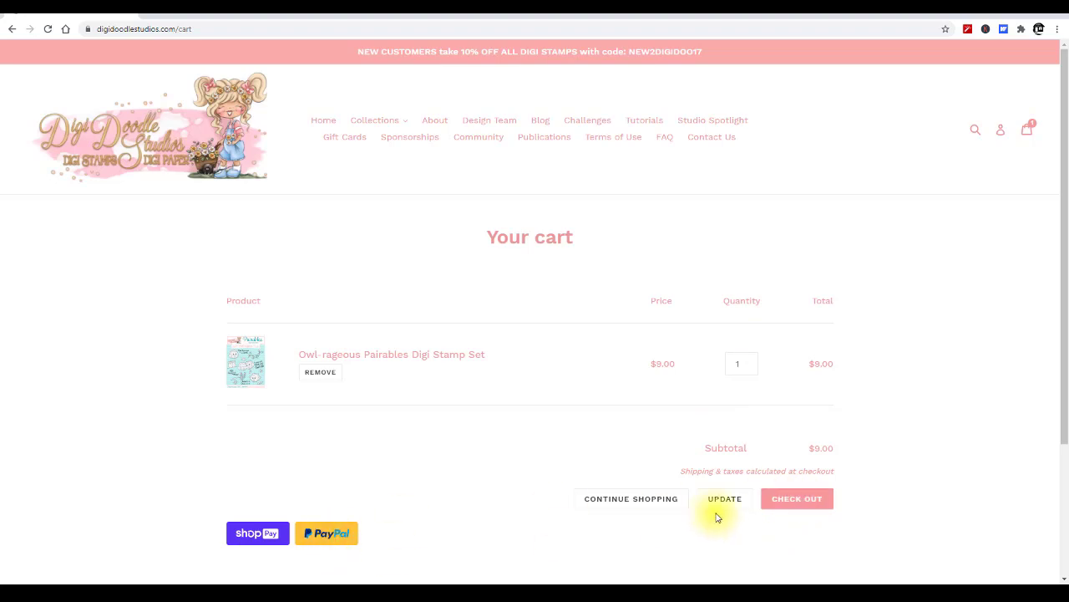
click(793, 499)
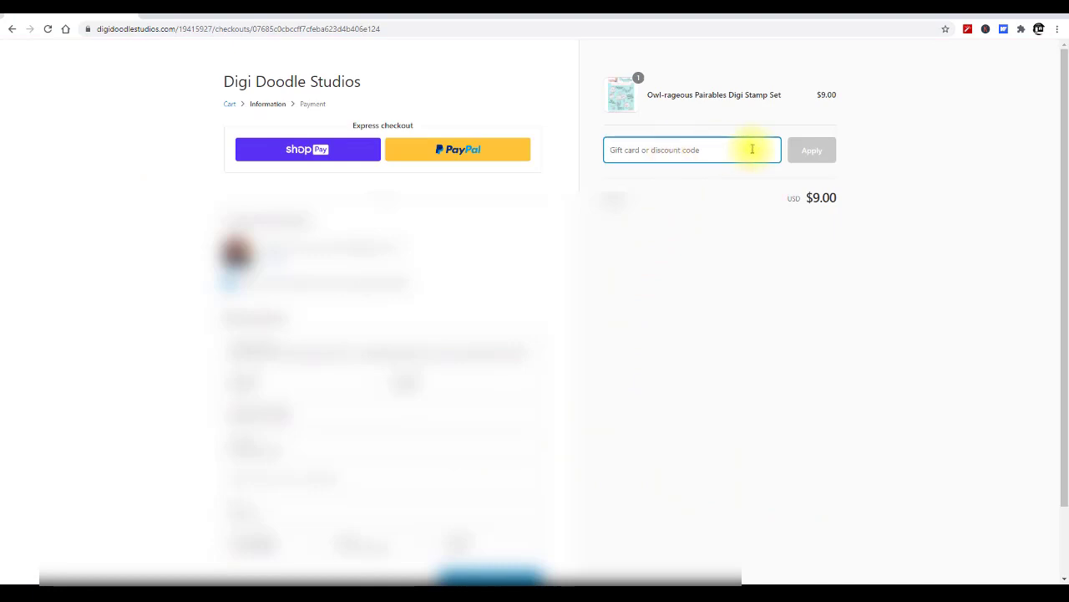
text(De)
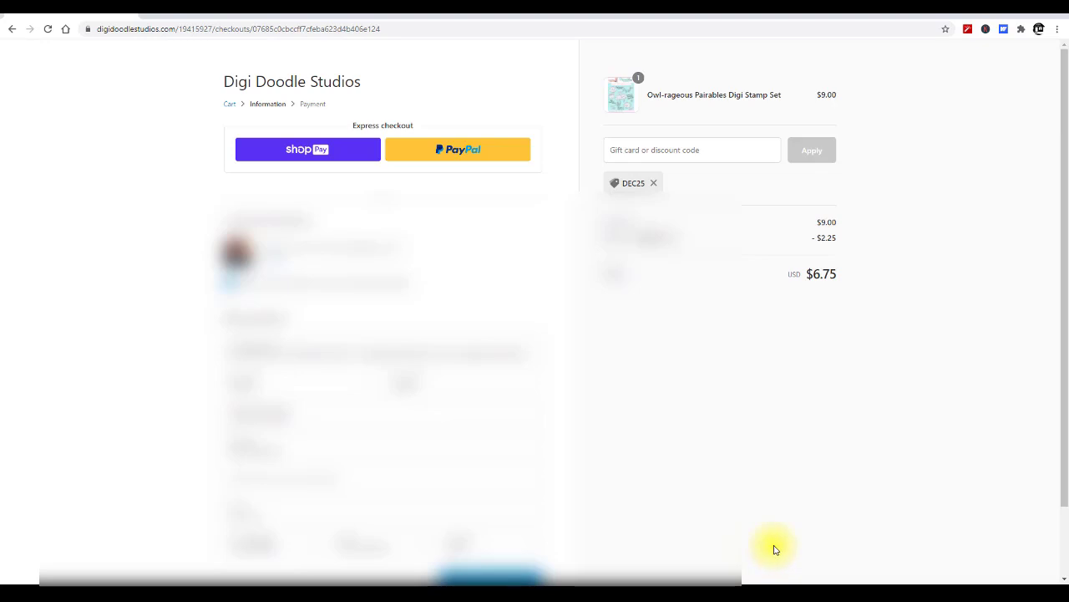
Pay for the Owl-rageous order with PayPal, then download and open DDS_Owlrageous_Pairables.zip.
click(437, 150)
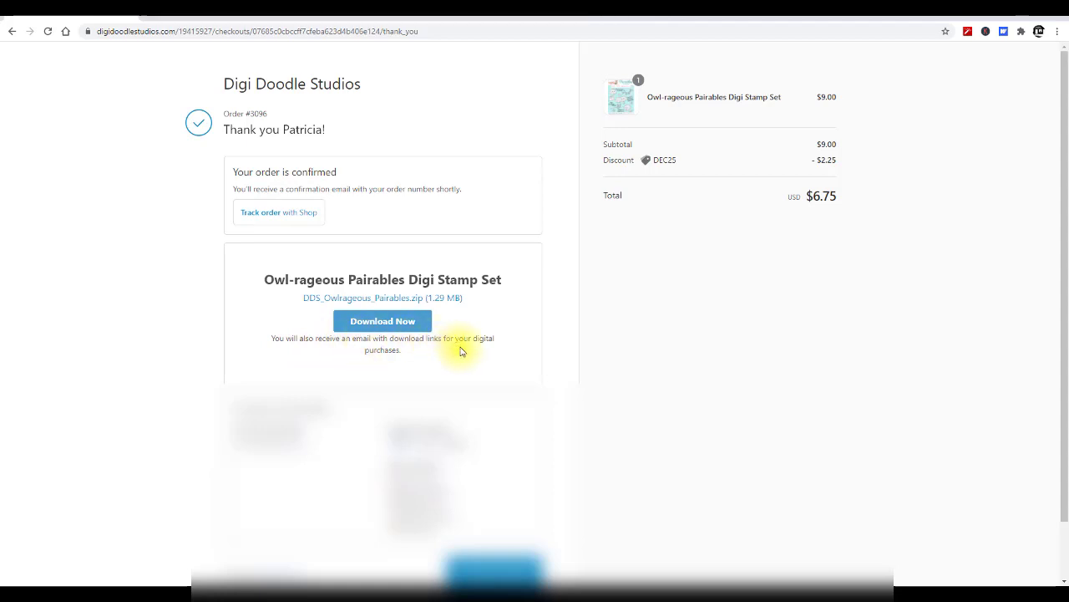
click(367, 322)
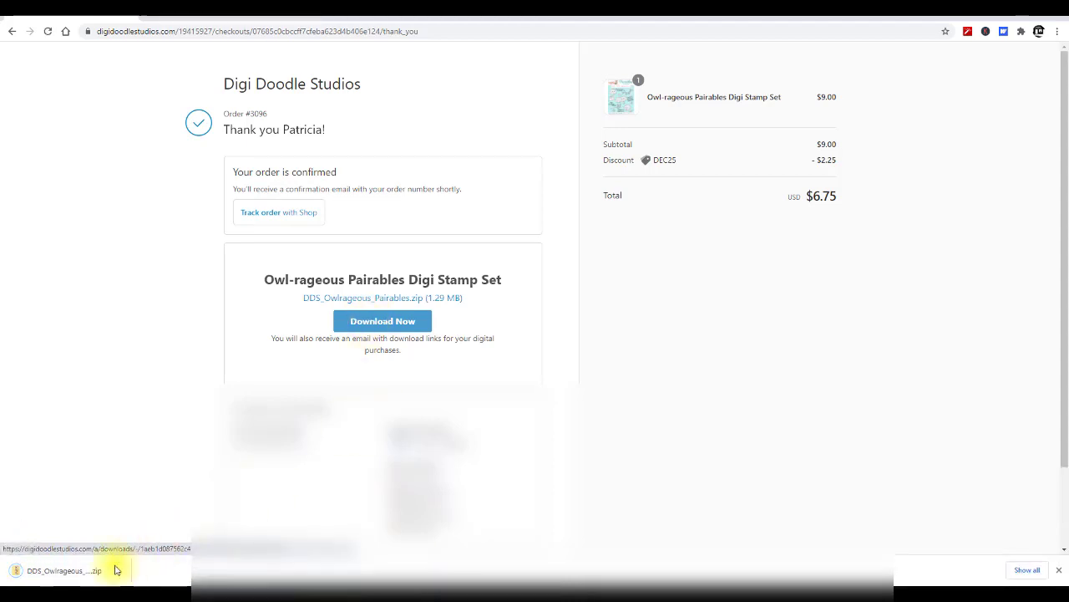
click(45, 575)
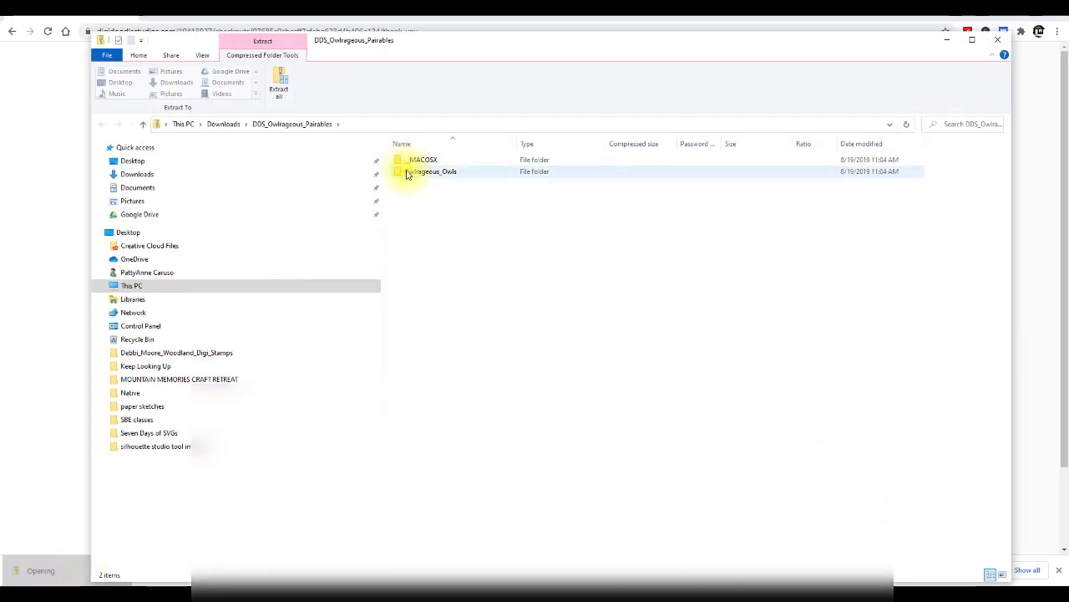
Extract the archive into its default Downloads folder, showing the files when complete, and open the extracted Owlrageous_Owls folder.
double_click(422, 172)
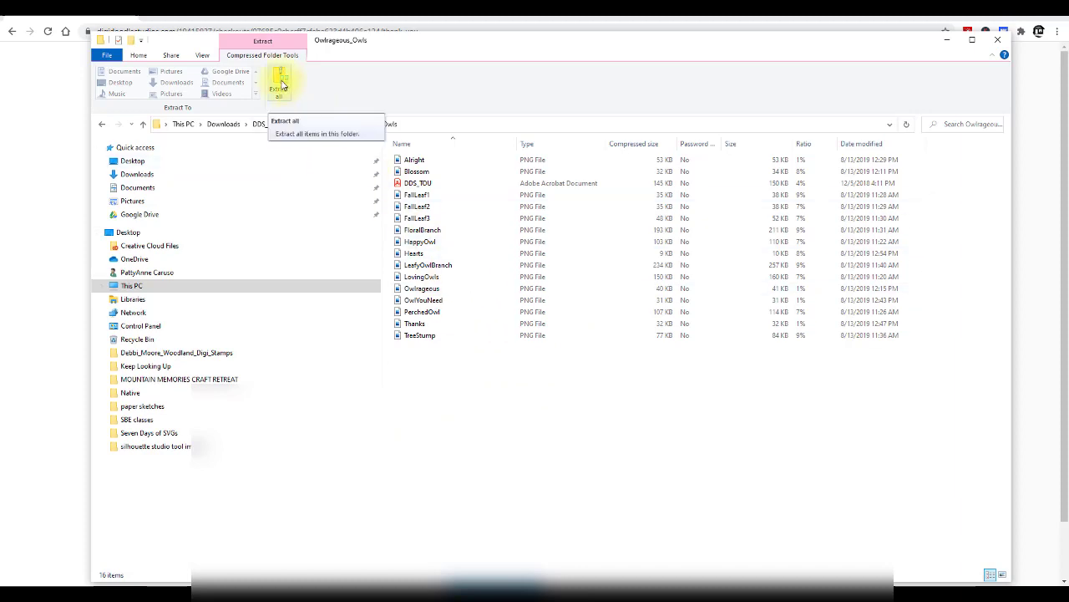
click(280, 86)
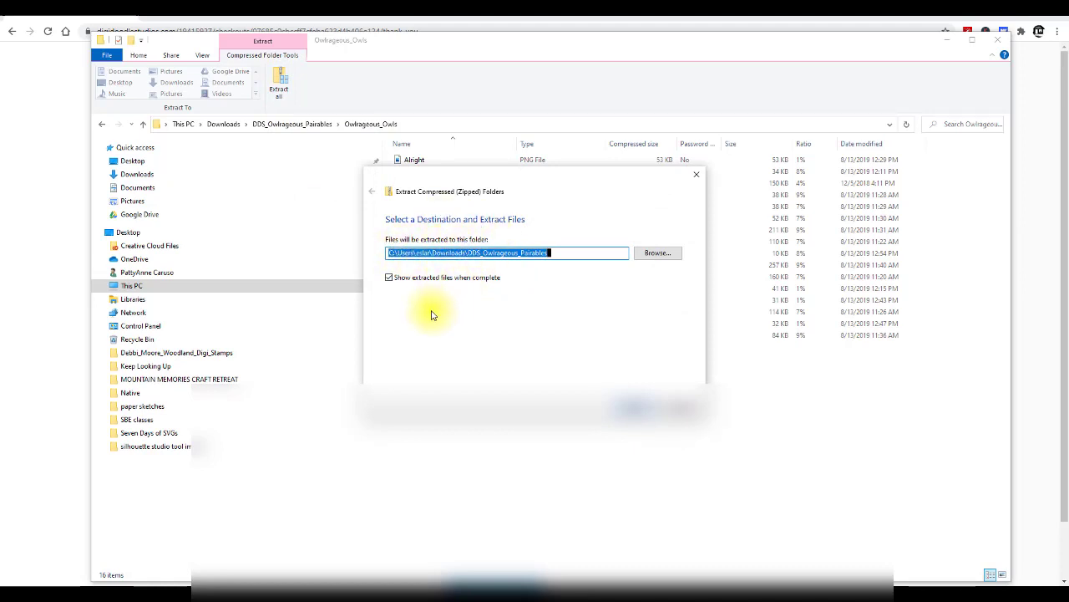
click(389, 277)
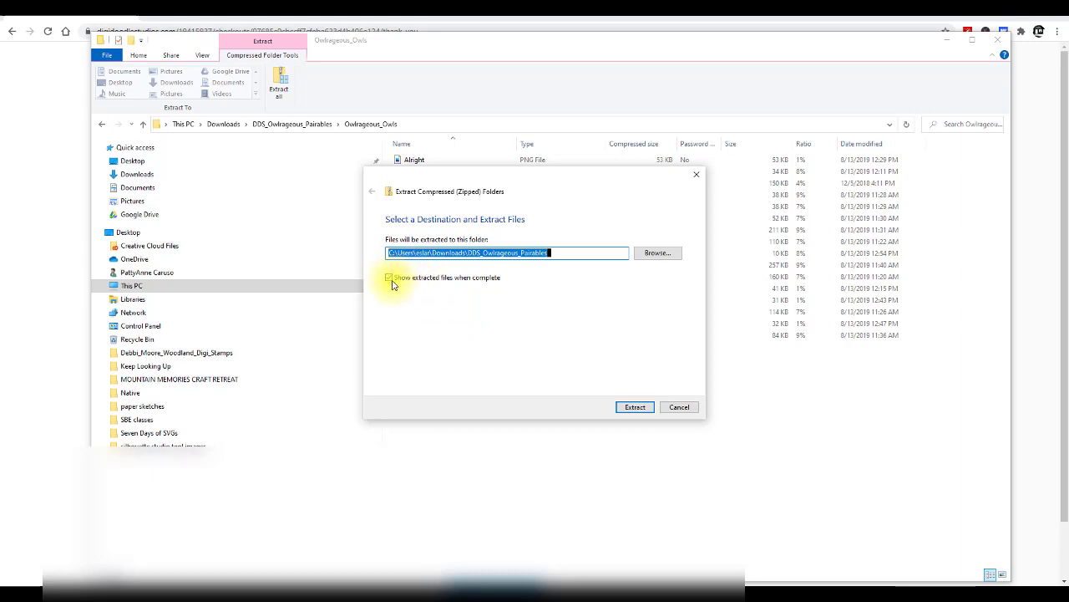
click(391, 282)
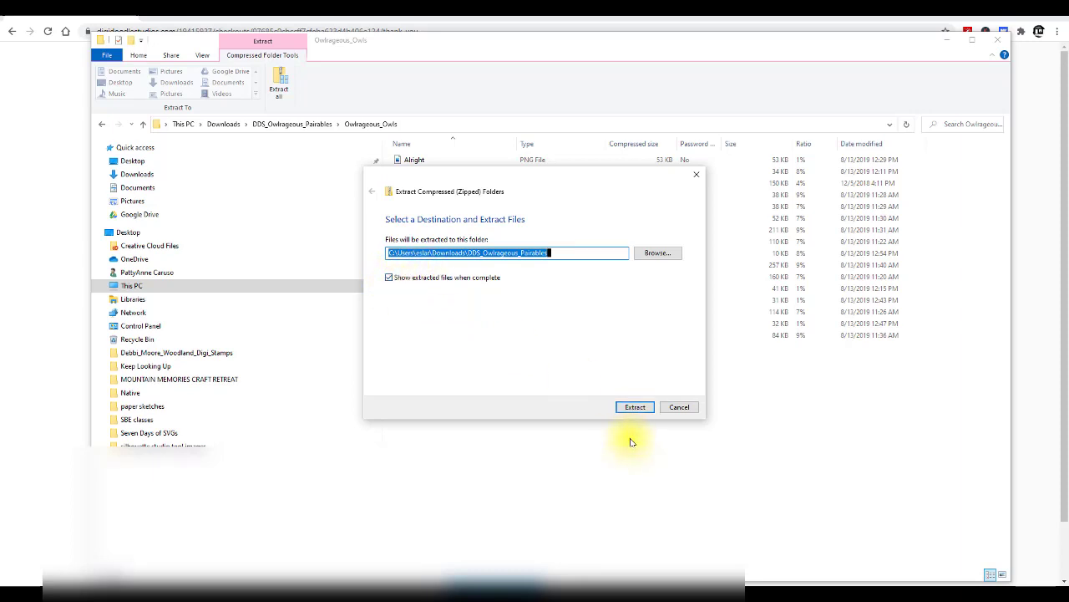
click(642, 412)
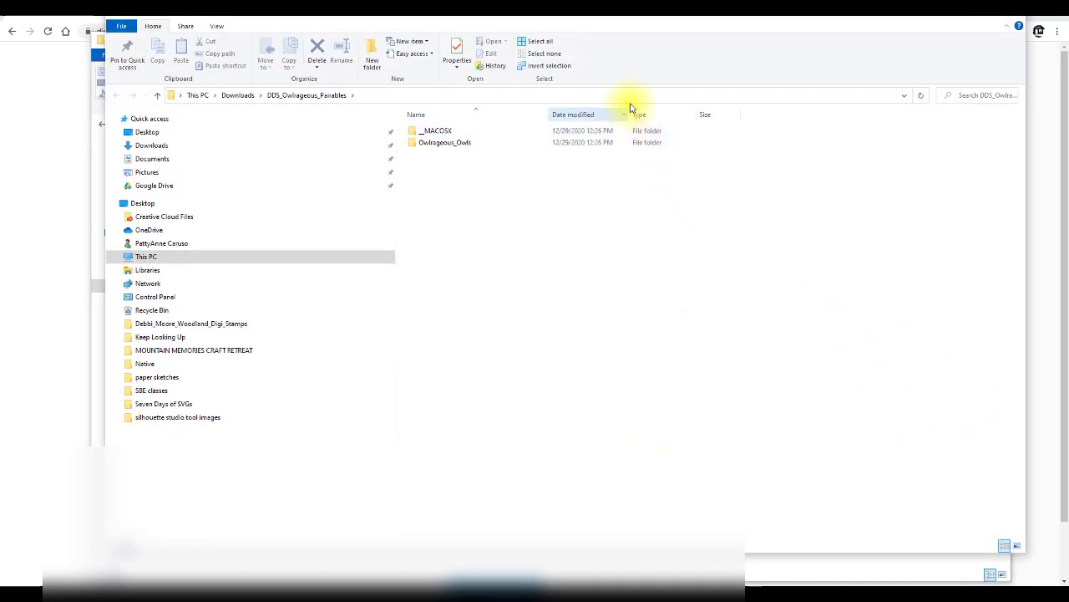
double_click(435, 144)
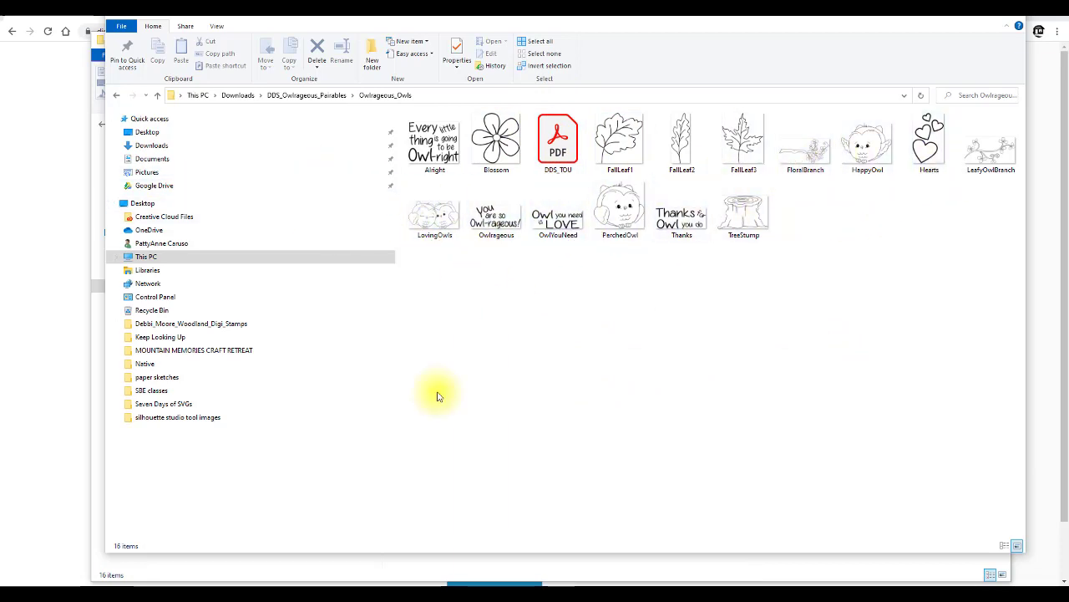
Switch to Silhouette Studio, start a new drawing and open the LovingOwls stamp from the extracted Owlrageous_Owls folder.
click(307, 585)
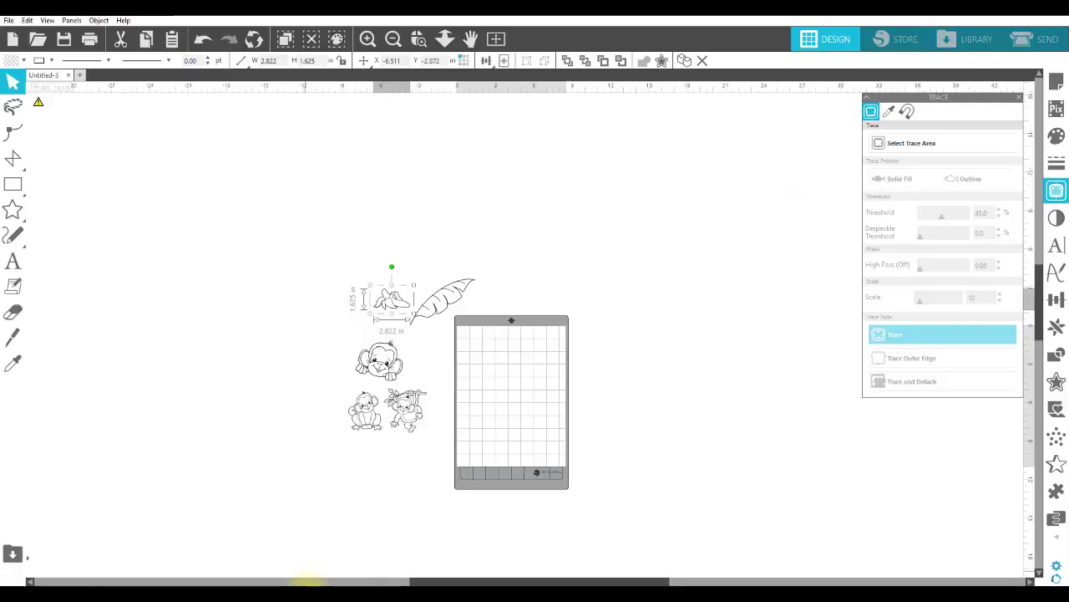
click(81, 75)
click(9, 20)
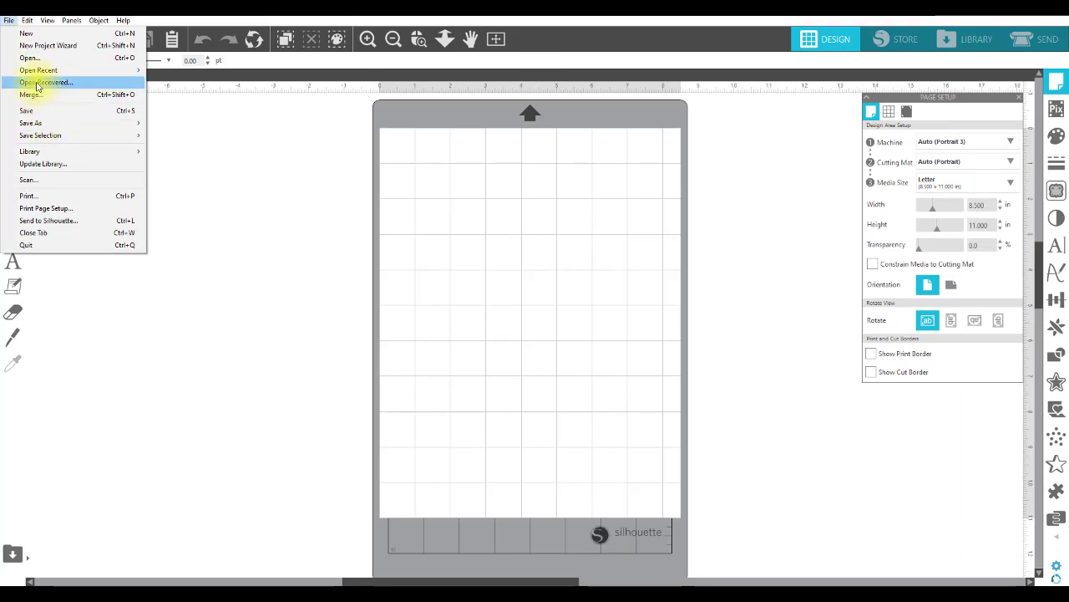
click(29, 58)
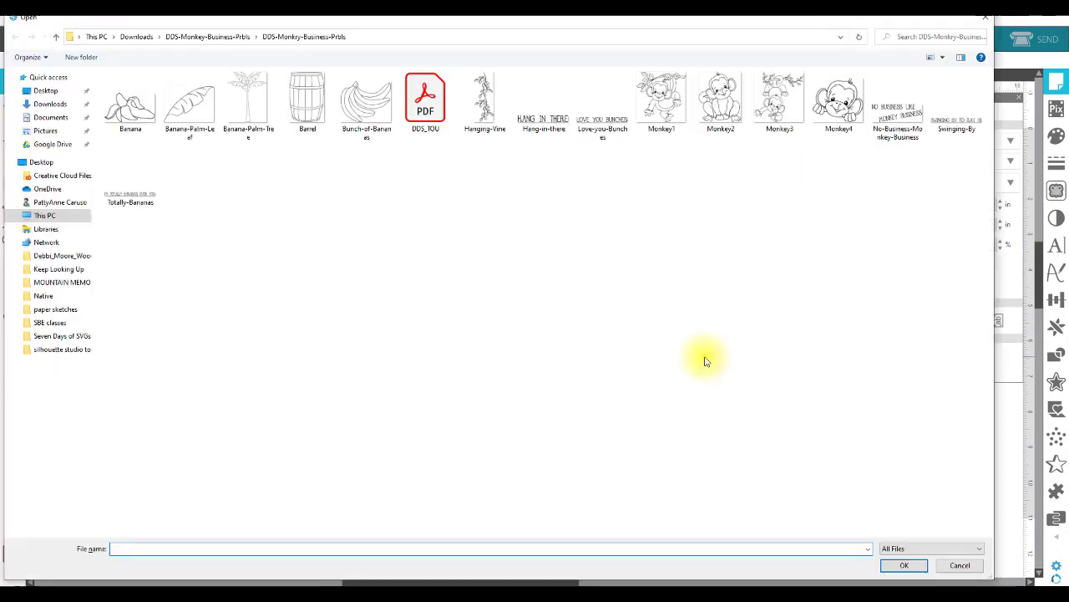
click(54, 38)
click(56, 38)
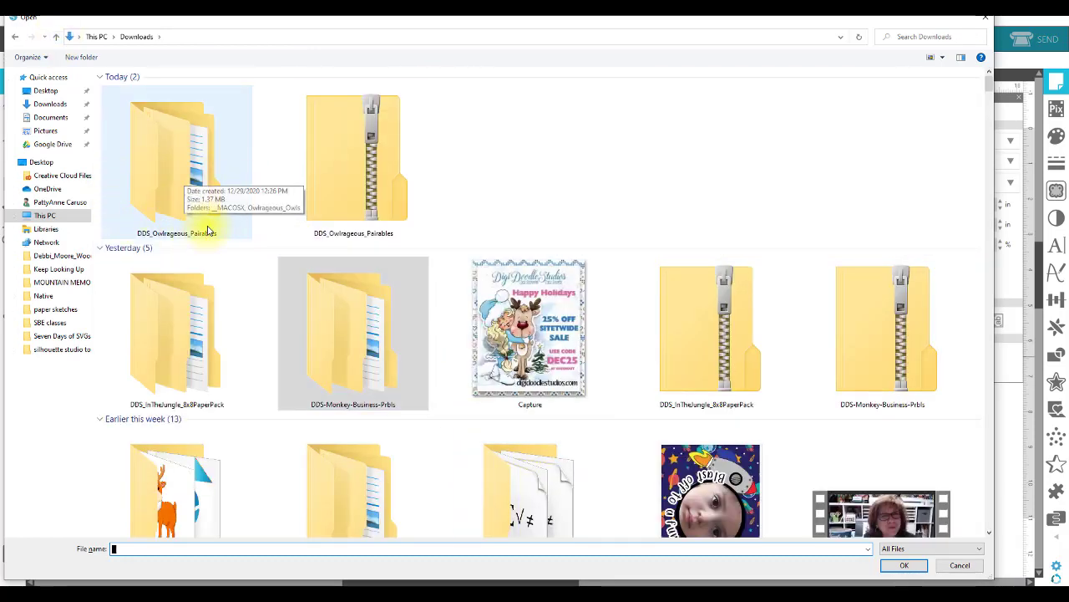
double_click(200, 197)
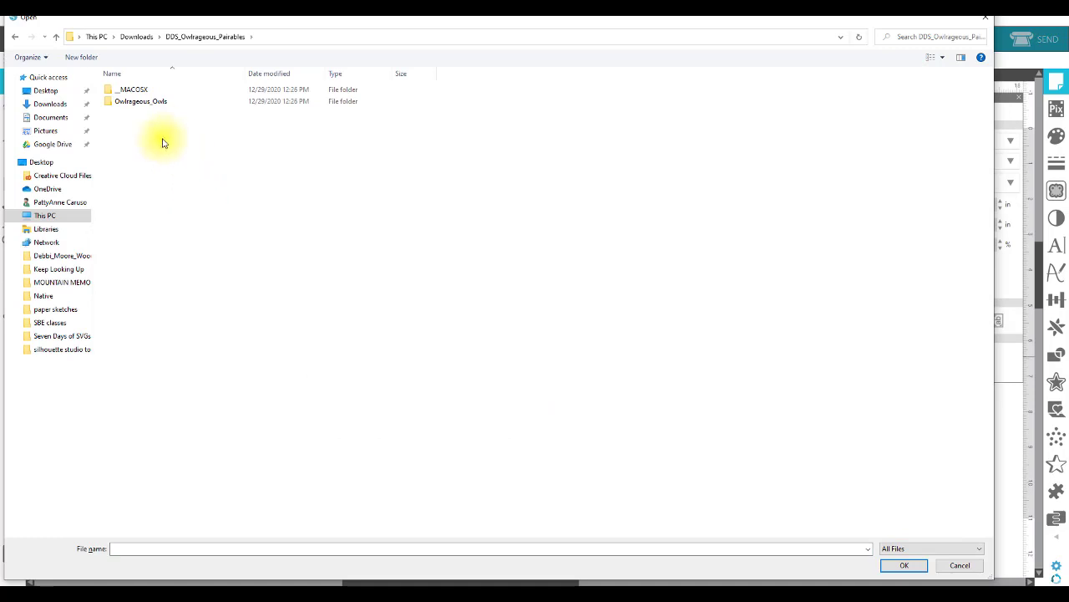
double_click(143, 102)
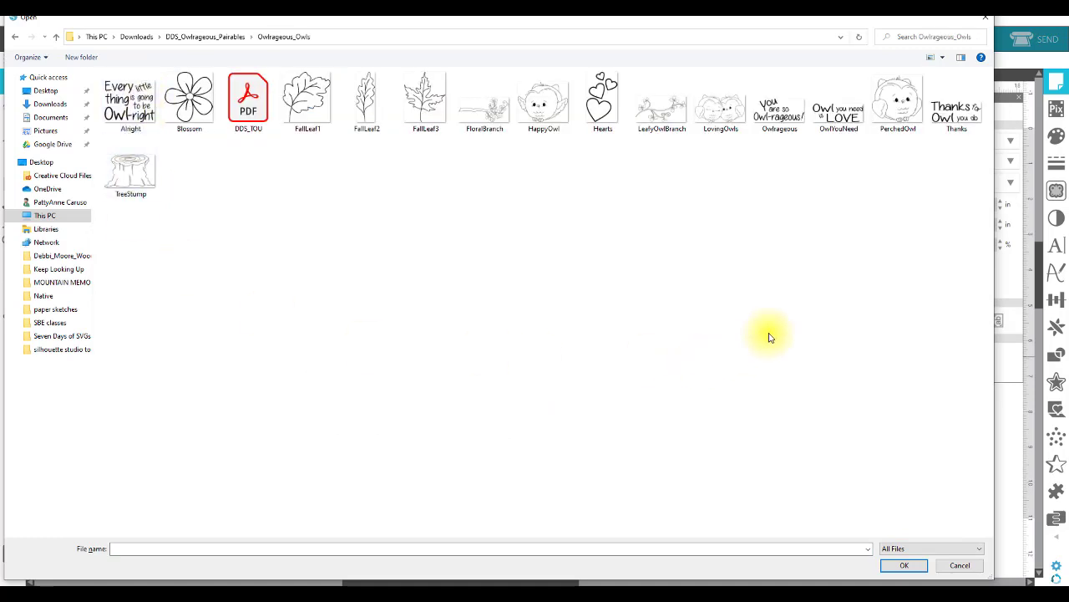
double_click(721, 119)
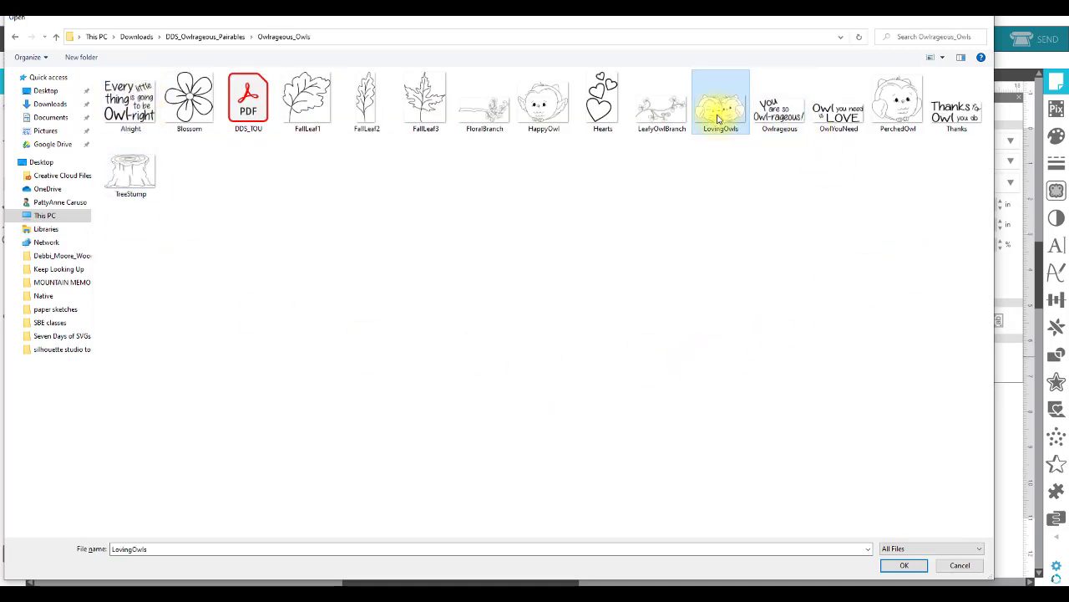
Close the LovingOwls drawing without saving and return to the Untitled-3 drawing with the monkey stamps.
drag(626, 225, 497, 260)
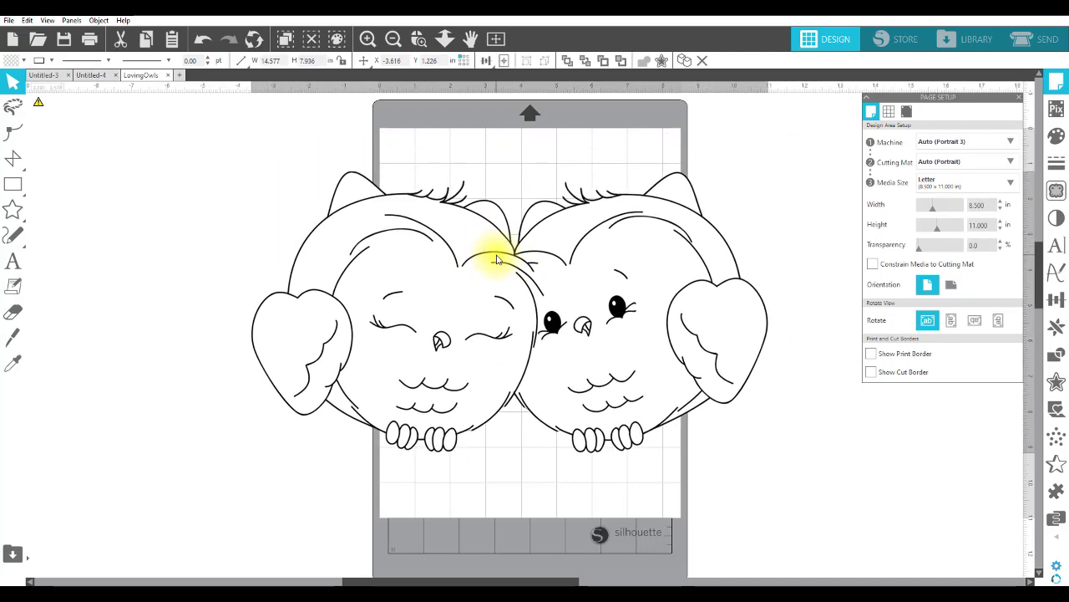
click(490, 250)
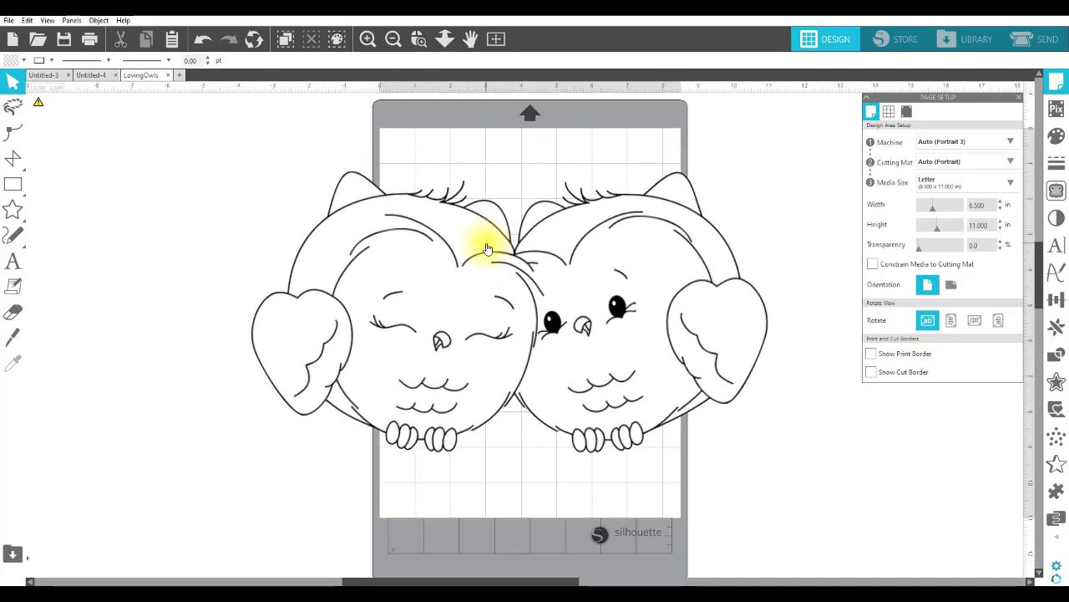
click(176, 76)
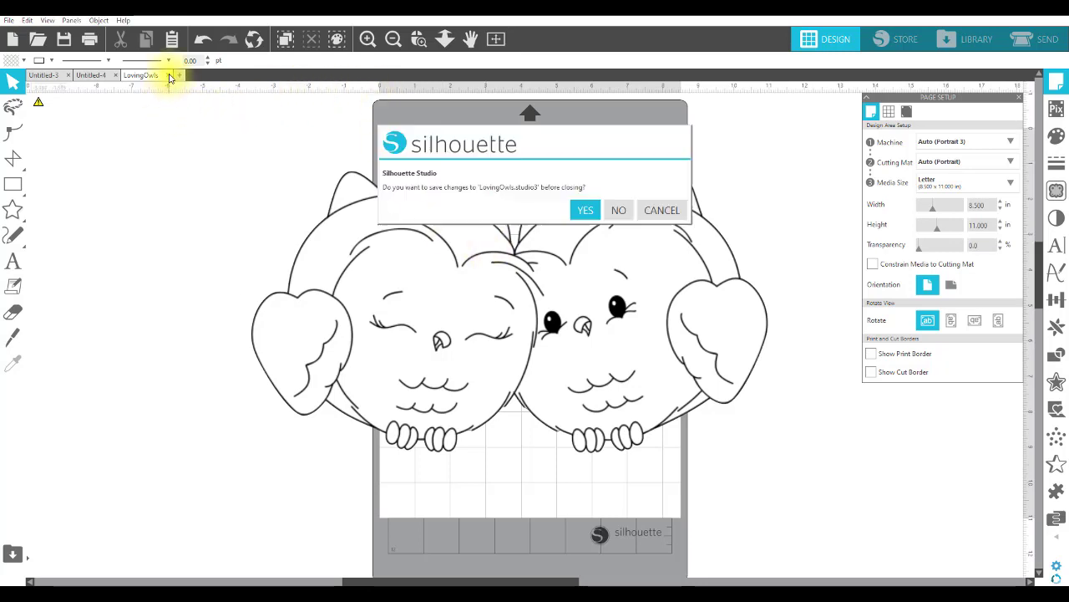
click(616, 209)
click(43, 75)
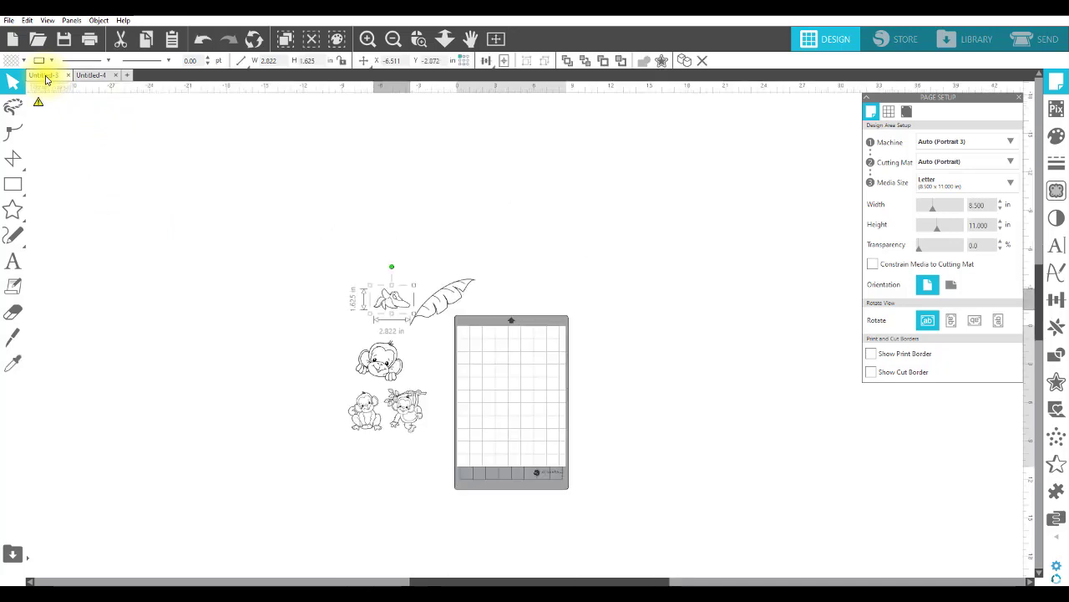
Select all the monkey, banana and leaf stamps and move them together so they overlap the cutting mat.
scroll(664, 310, down, 3)
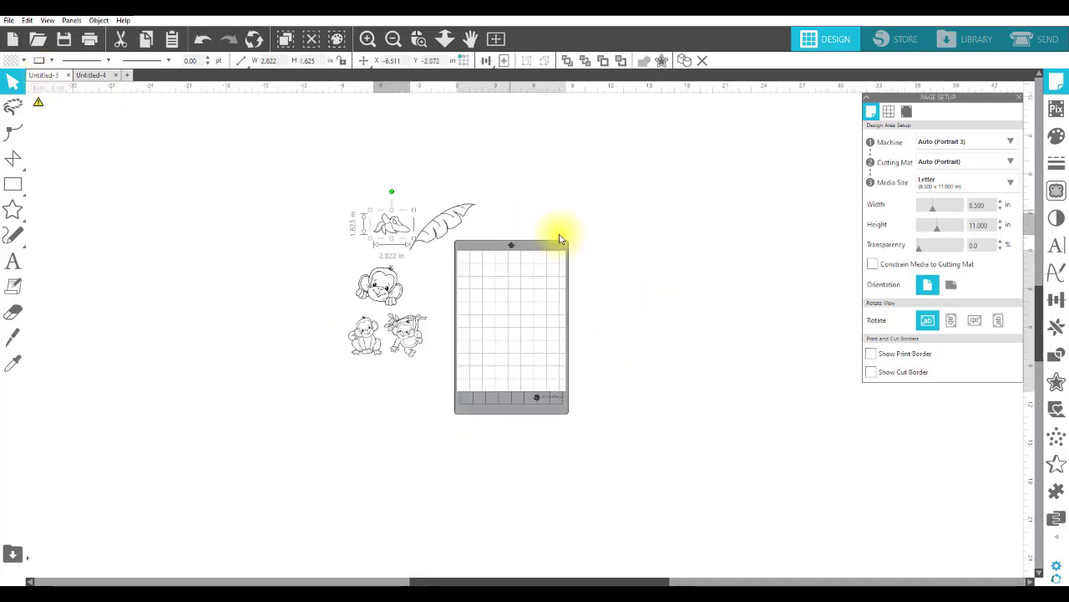
click(419, 355)
mouse_move(419, 355)
mouse_down()
mouse_move(422, 363)
mouse_move(424, 354)
mouse_up()
drag(317, 165, 499, 389)
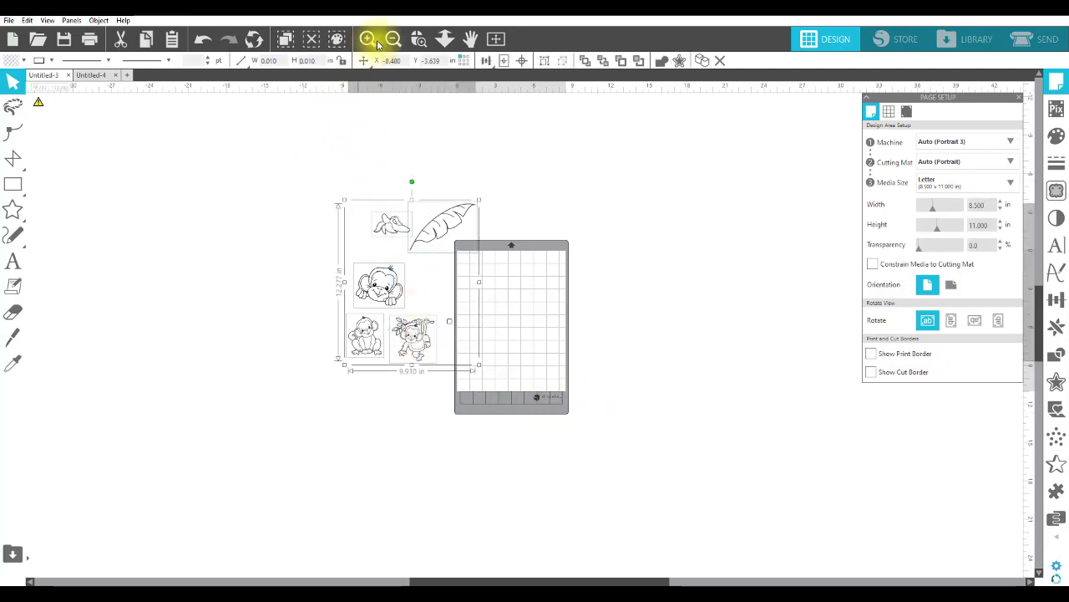
click(419, 40)
drag(305, 162, 585, 362)
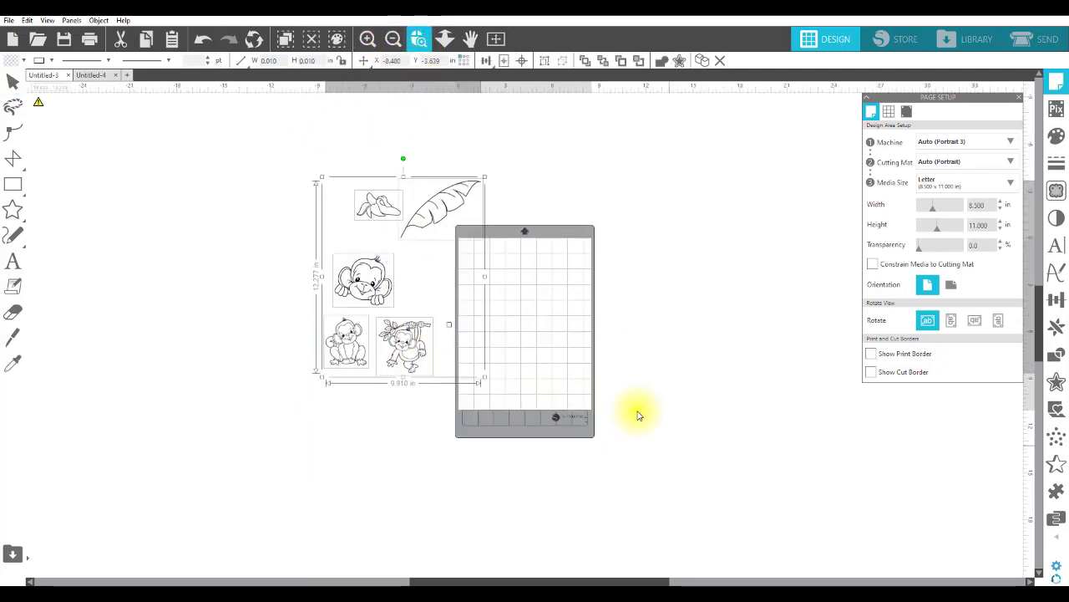
drag(362, 168, 480, 246)
click(418, 39)
drag(394, 177, 792, 538)
scroll(784, 407, up, 2)
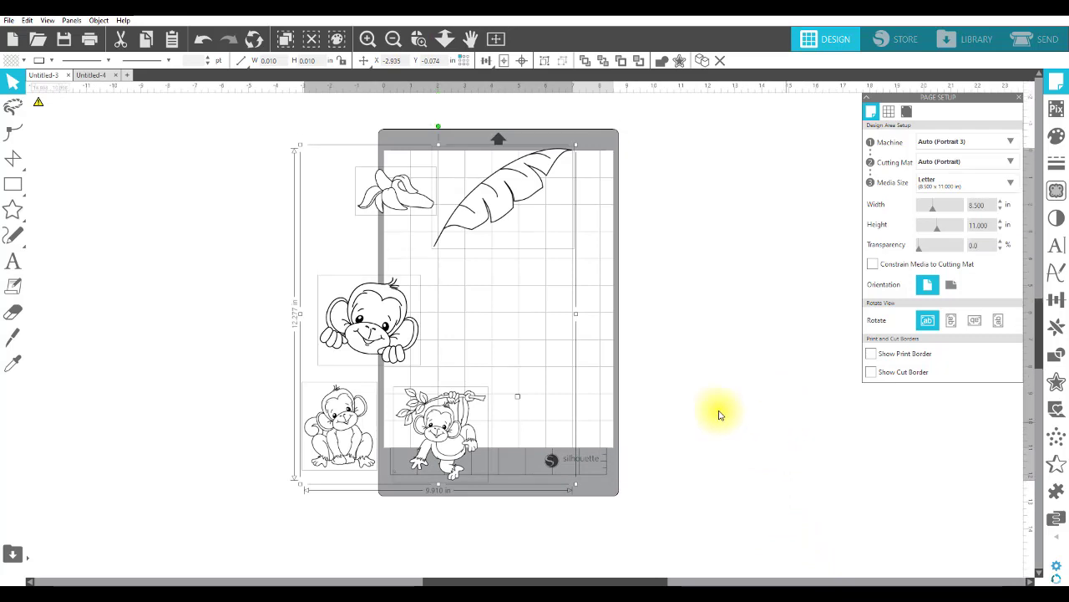
Reposition the three monkey stamps individually and enlarge the banana stamp to about 4.6 in wide.
click(624, 255)
drag(377, 291, 342, 255)
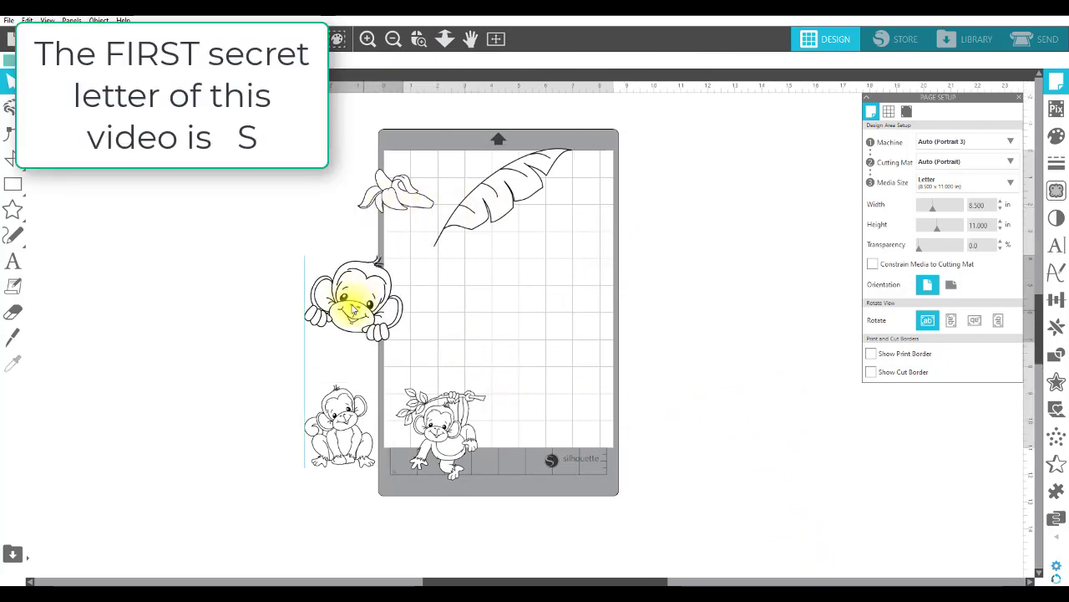
drag(351, 410, 340, 373)
drag(401, 406, 411, 353)
mouse_move(376, 191)
mouse_down()
mouse_move(455, 264)
mouse_move(370, 162)
mouse_move(352, 167)
mouse_move(437, 226)
mouse_move(401, 191)
mouse_move(393, 200)
mouse_up()
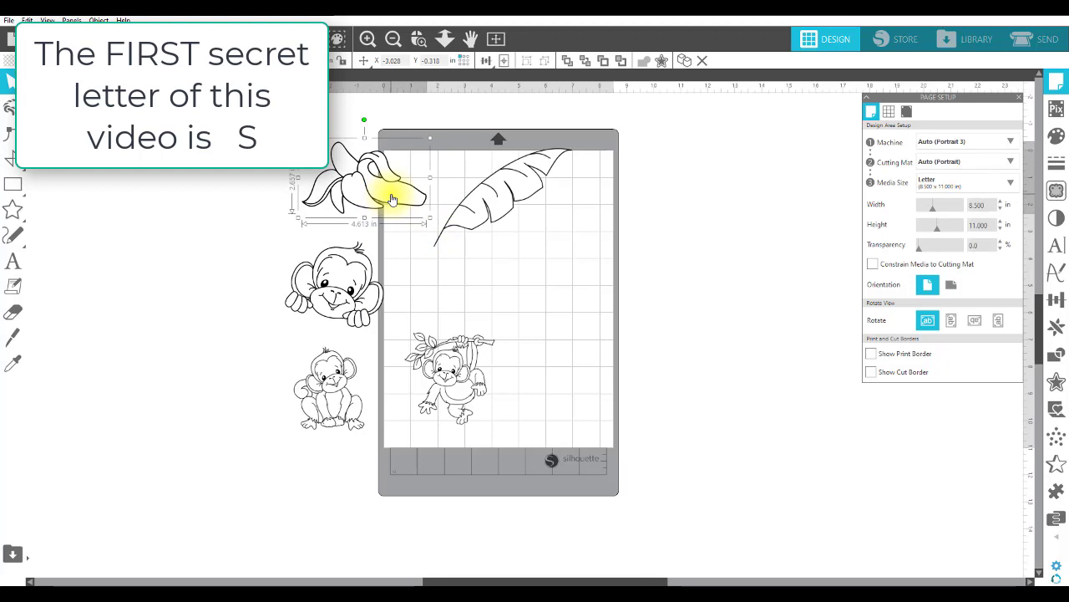
Move the peeking, sitting and hanging monkey stamps off the mat into the empty area beside it.
drag(320, 316, 259, 311)
drag(289, 384, 219, 371)
drag(465, 401, 490, 373)
click(451, 250)
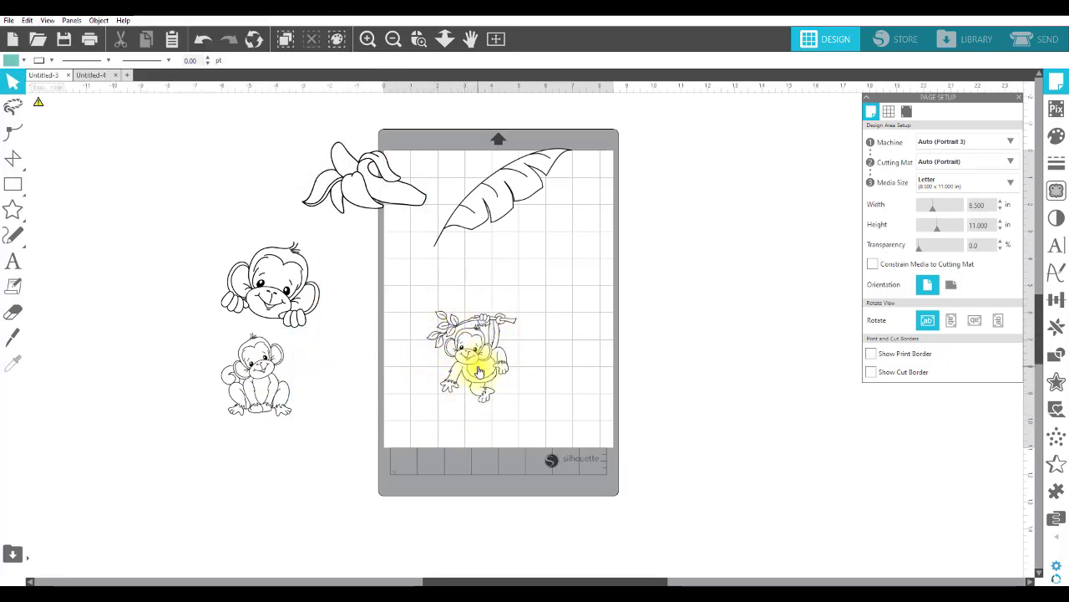
drag(285, 308, 345, 310)
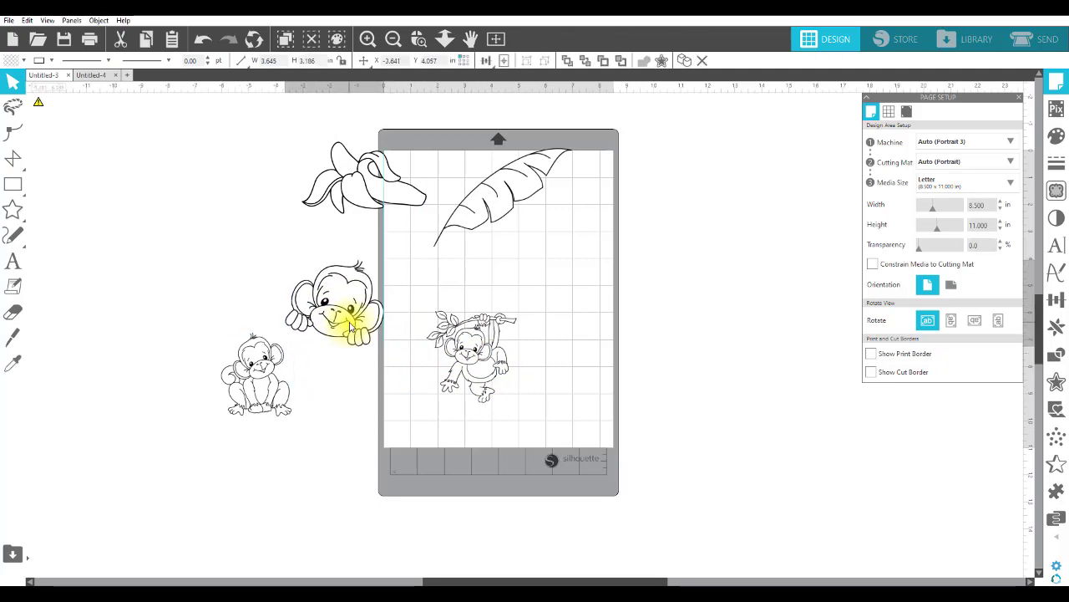
drag(489, 332, 346, 423)
click(349, 338)
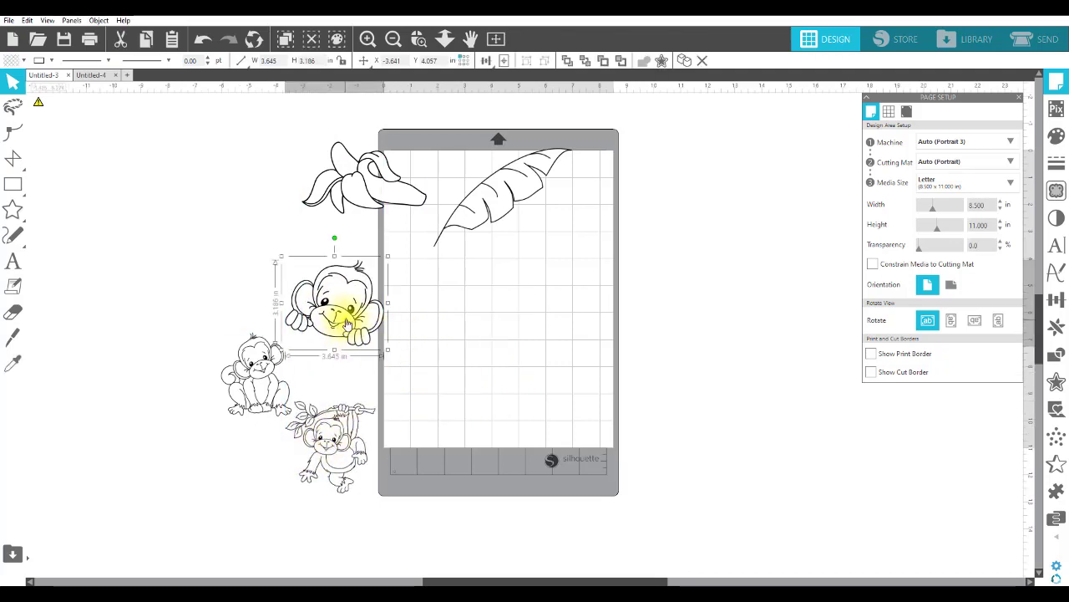
drag(304, 287, 178, 282)
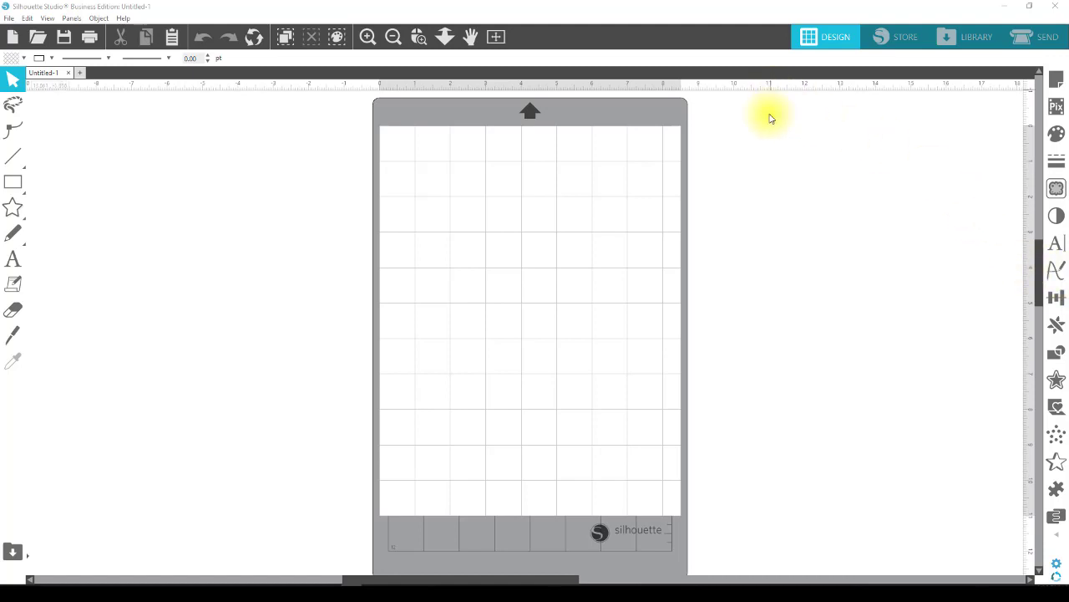
Merge the Banana-Palm-Leaf stamp into the blank drawing and move it to about X 0.42, Y 0.99 in on the mat.
click(9, 20)
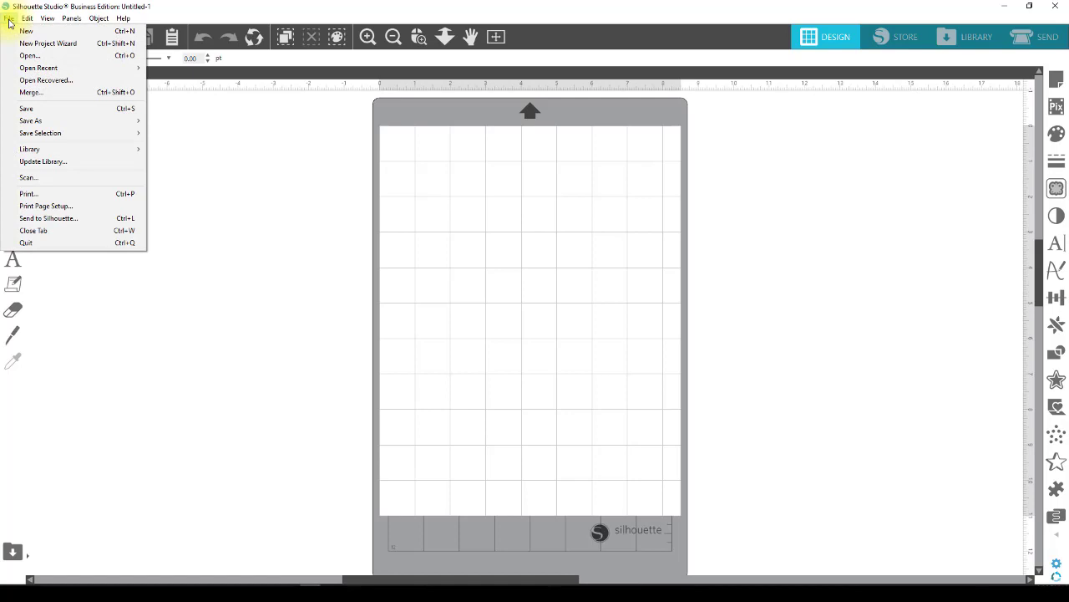
click(30, 92)
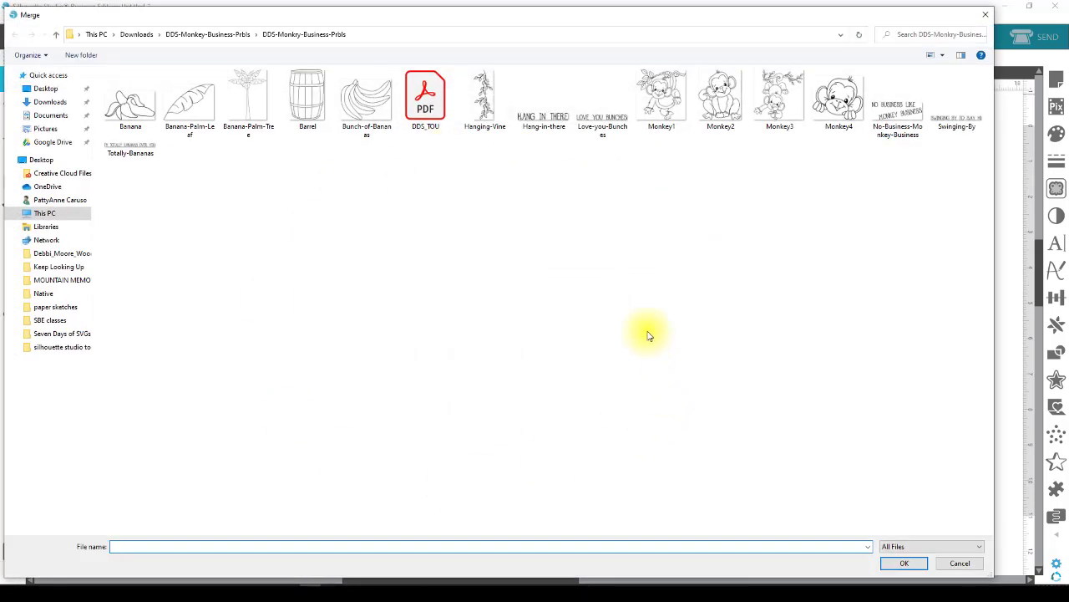
click(178, 114)
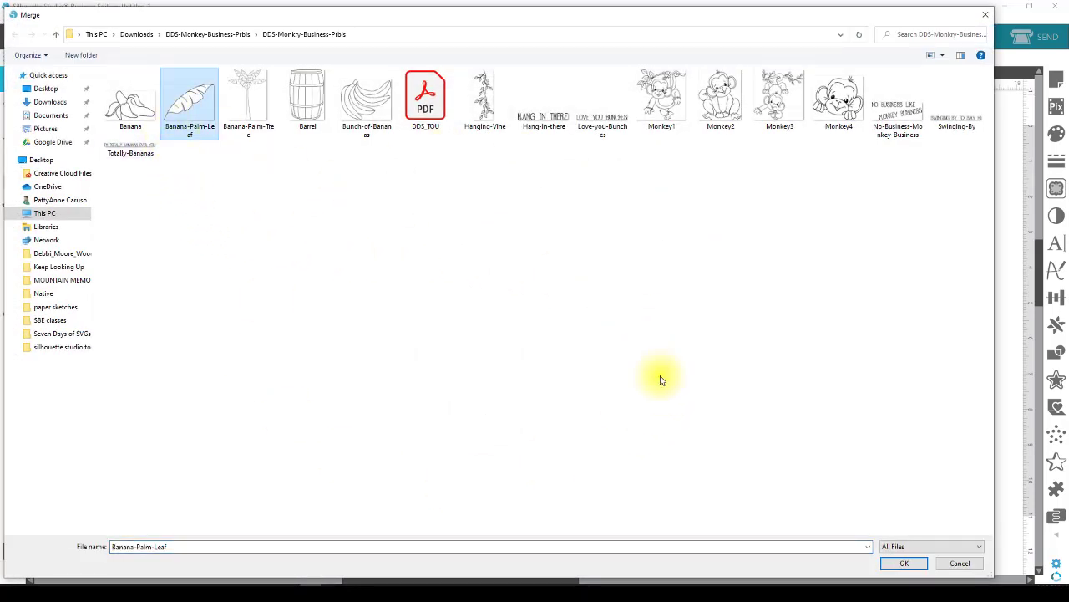
click(898, 563)
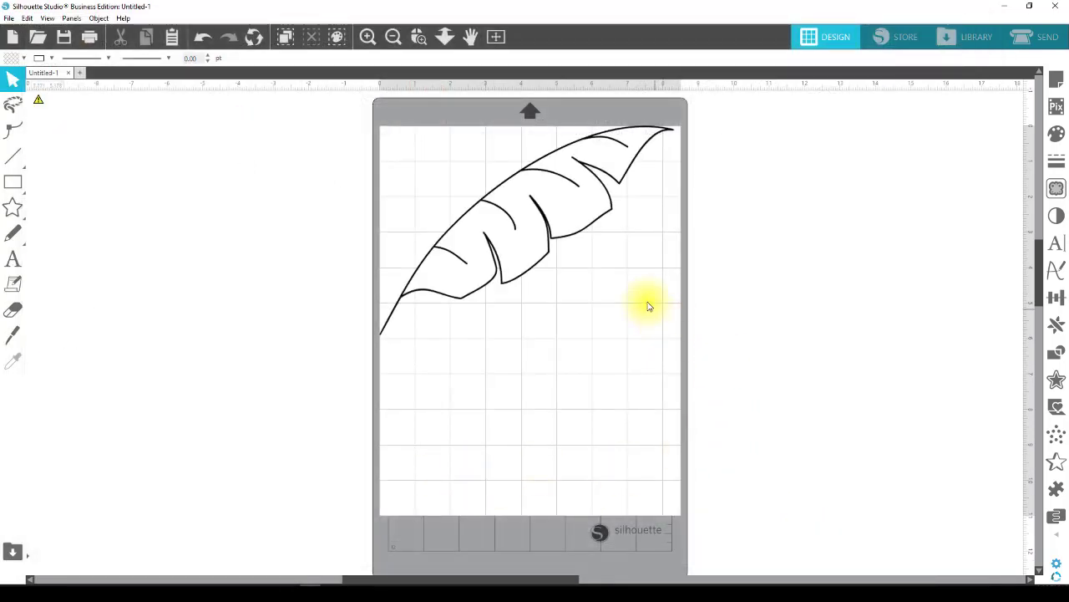
drag(600, 222, 615, 261)
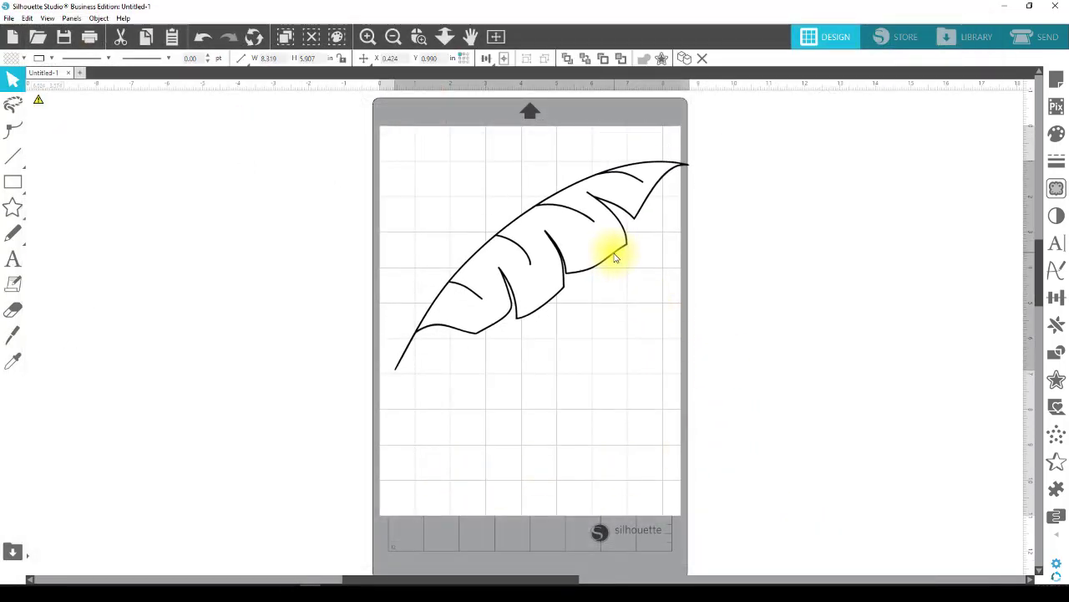
Shrink the palm leaf stamp to about 6.76 in wide and move it to about X 0.90, Y 0.94 in.
click(678, 172)
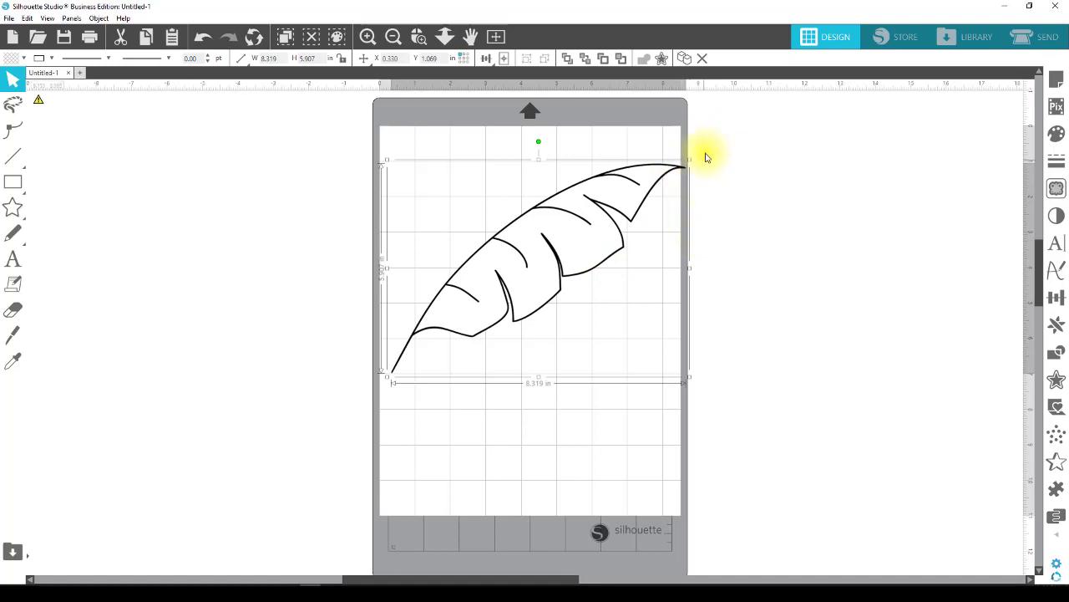
drag(692, 159, 565, 216)
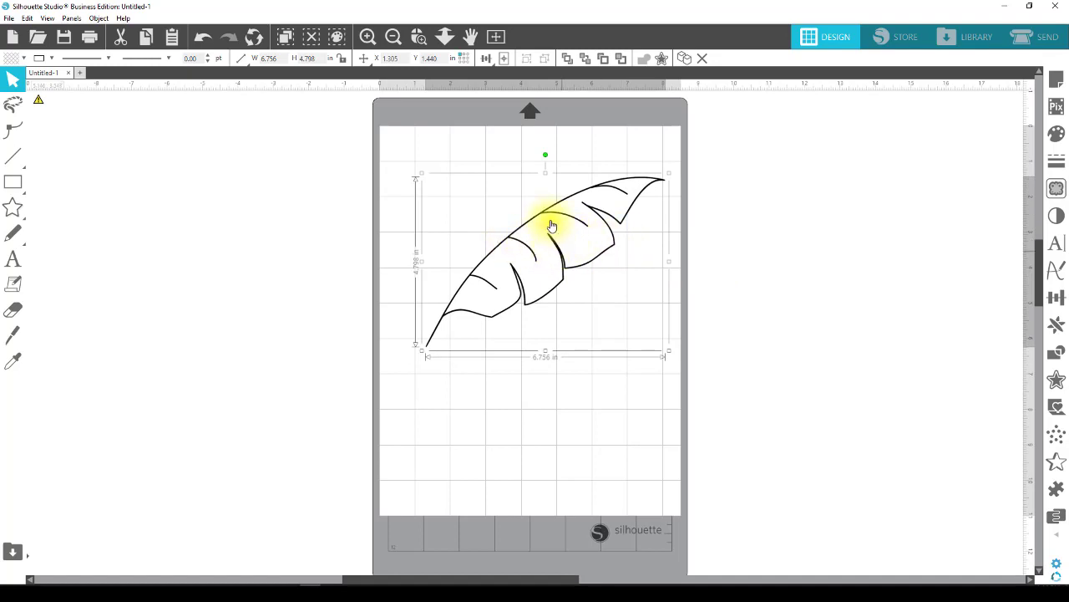
drag(579, 254, 565, 237)
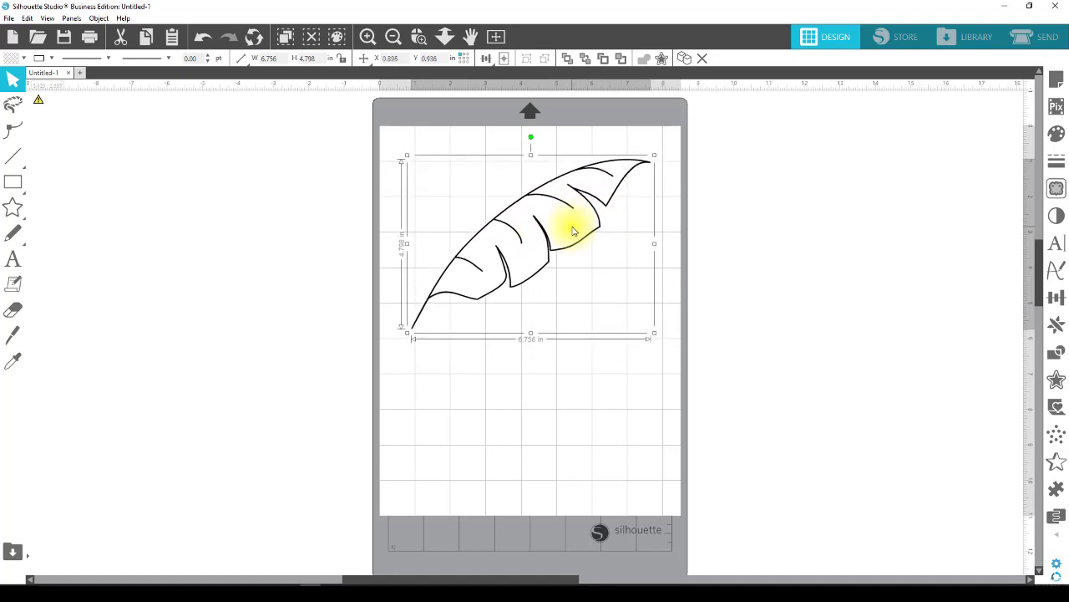
click(800, 256)
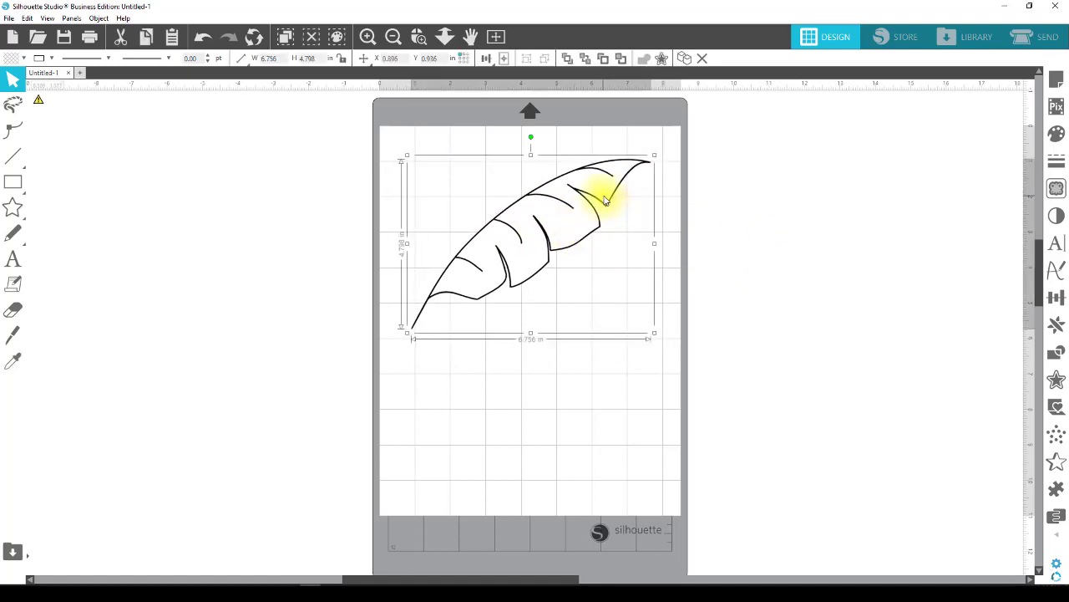
Try filling the untraced palm leaf stamp with green and undo the fill.
click(568, 223)
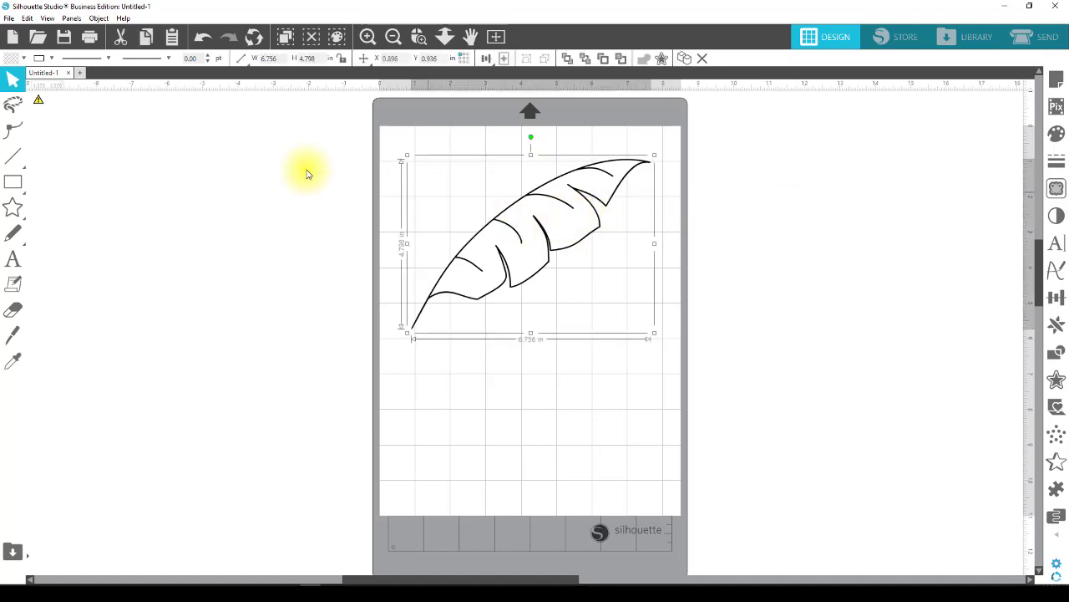
click(23, 58)
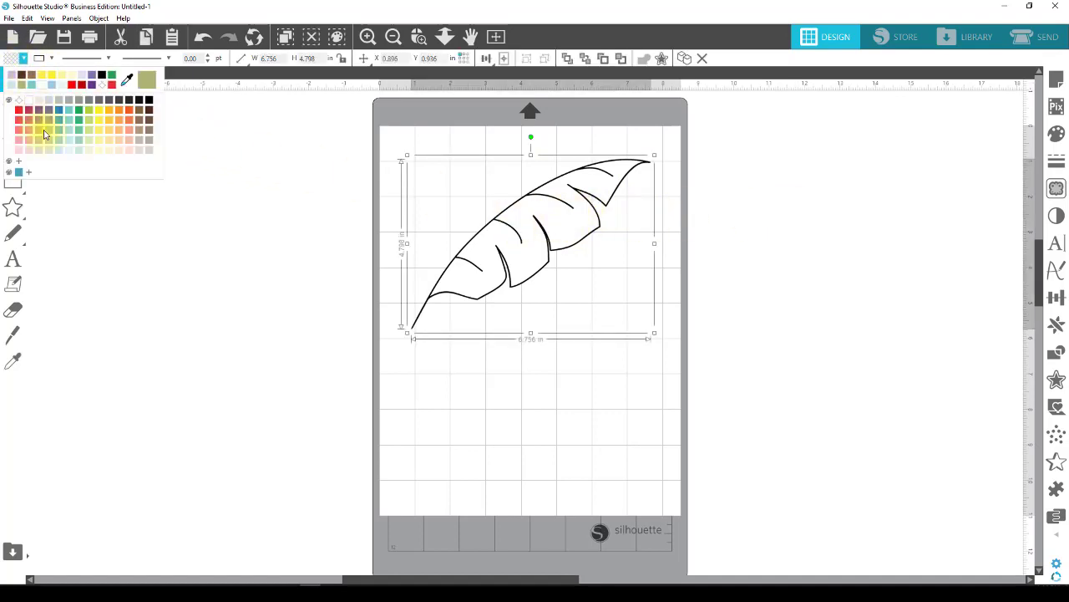
click(79, 117)
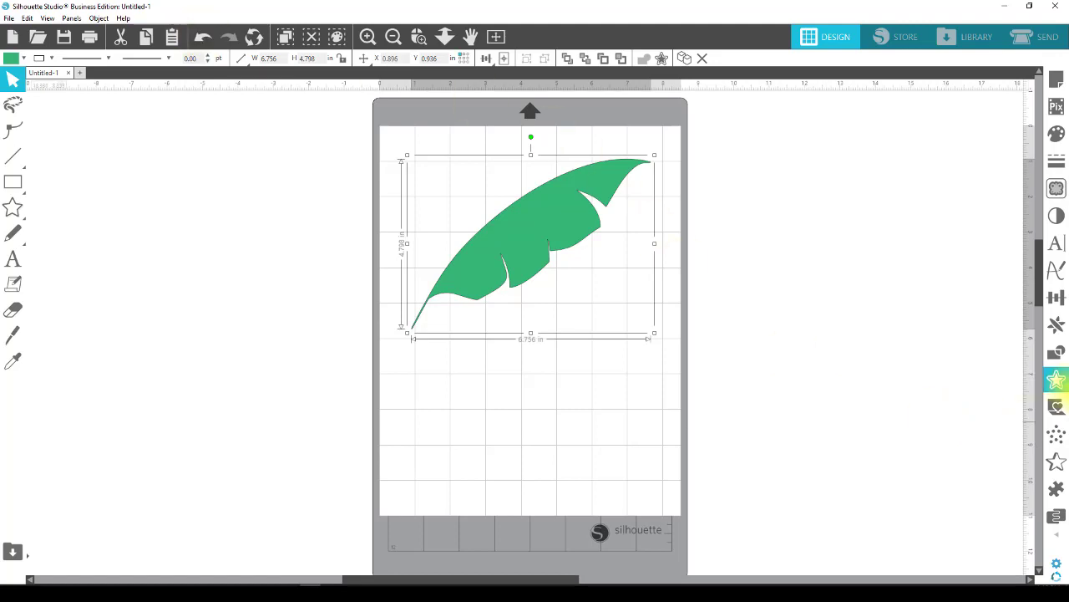
key(ctrl+z)
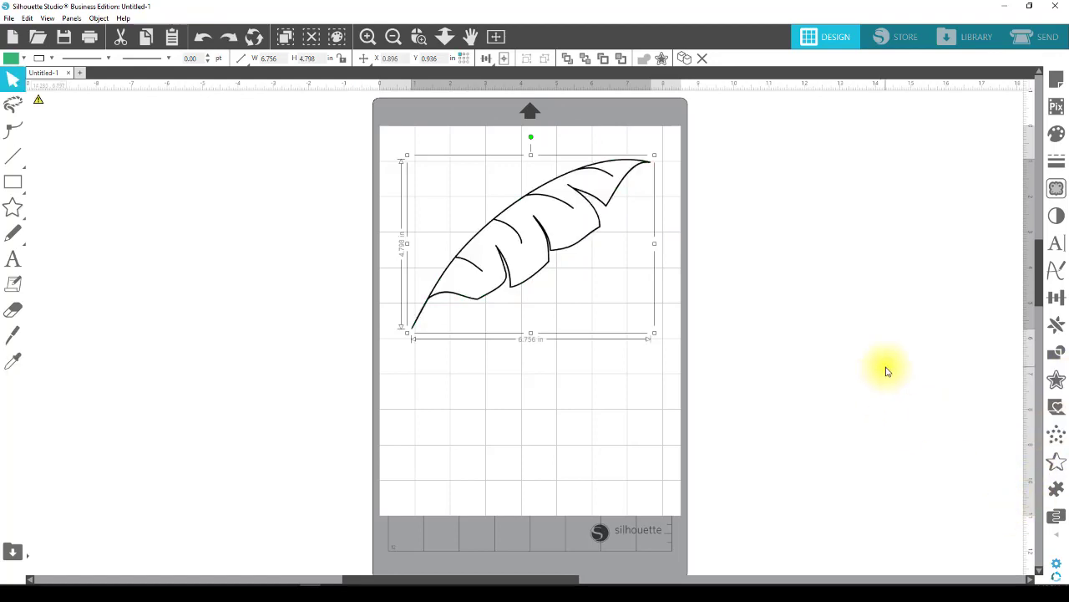
click(852, 298)
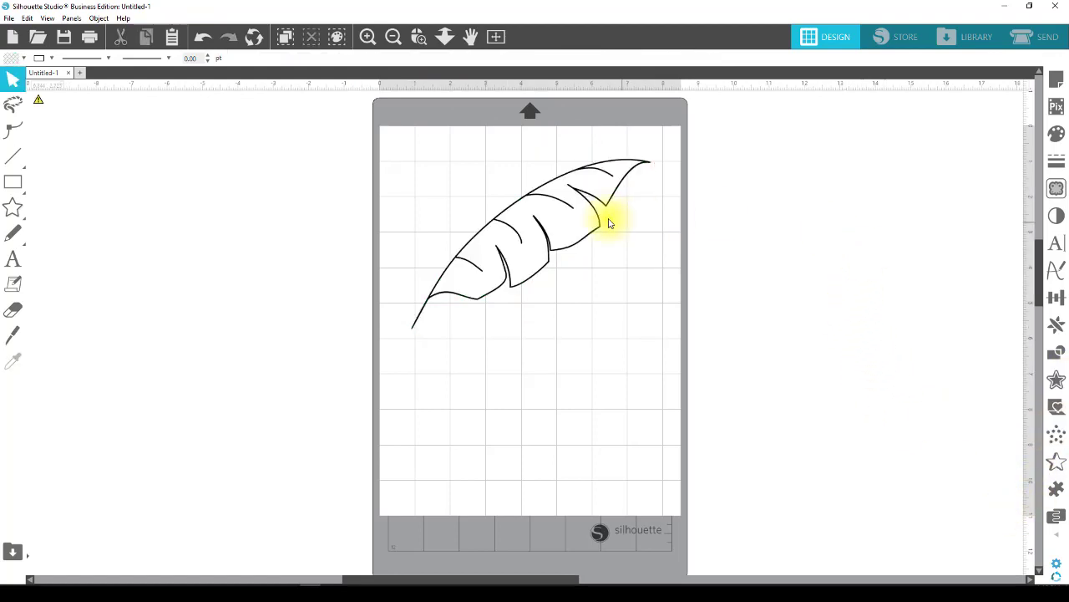
Define a trace area about 8.3 in wide that encloses the whole palm leaf stamp, including its tip.
click(552, 187)
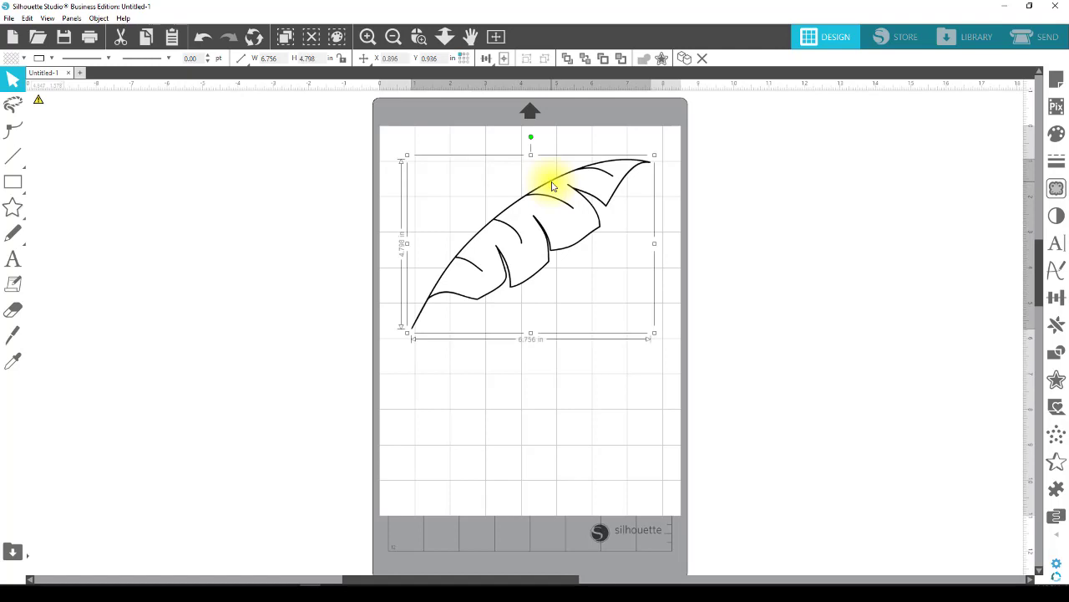
click(1063, 196)
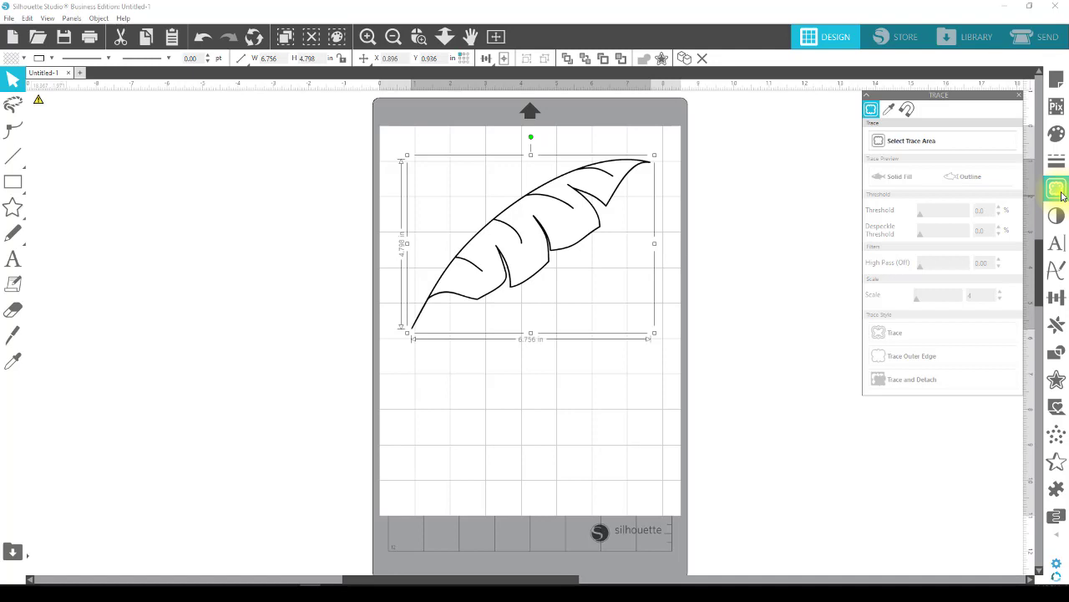
click(963, 153)
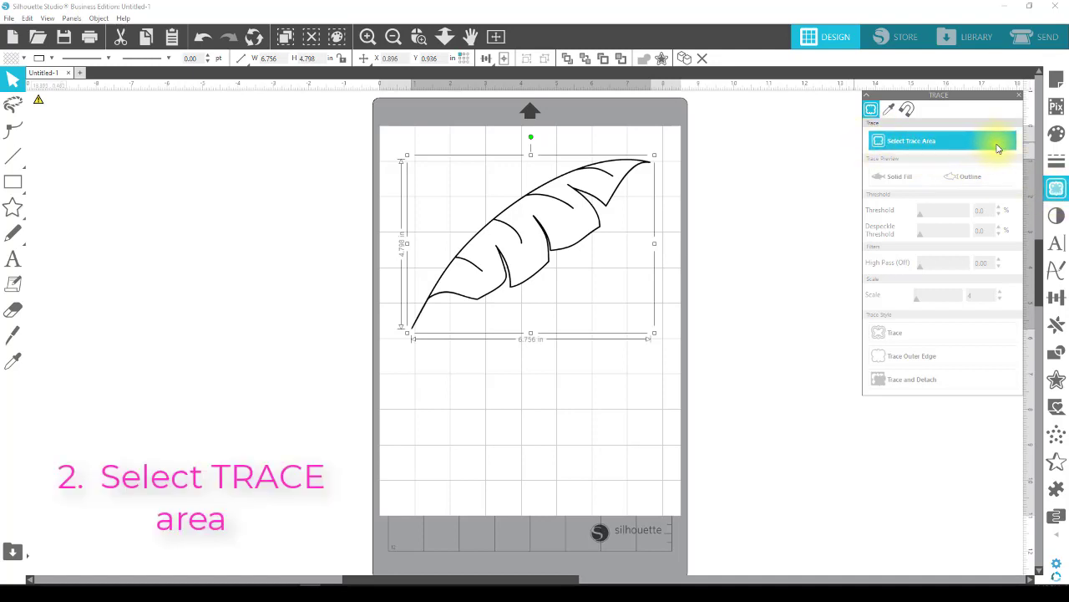
click(1006, 140)
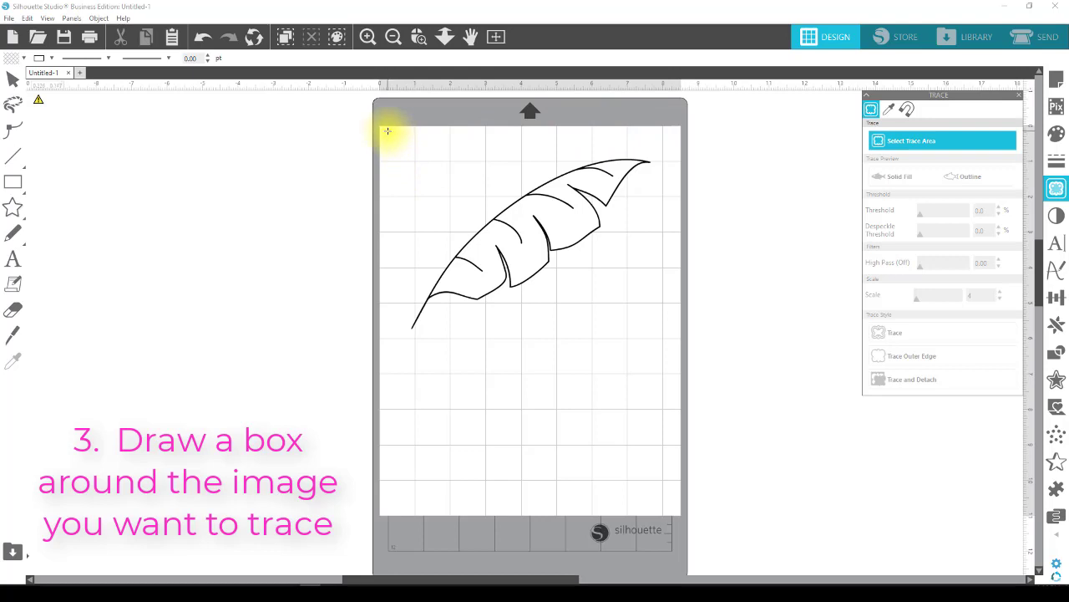
mouse_move(386, 132)
mouse_down()
mouse_move(553, 188)
mouse_move(625, 232)
mouse_move(649, 270)
mouse_move(652, 309)
mouse_move(607, 353)
mouse_move(625, 354)
mouse_up()
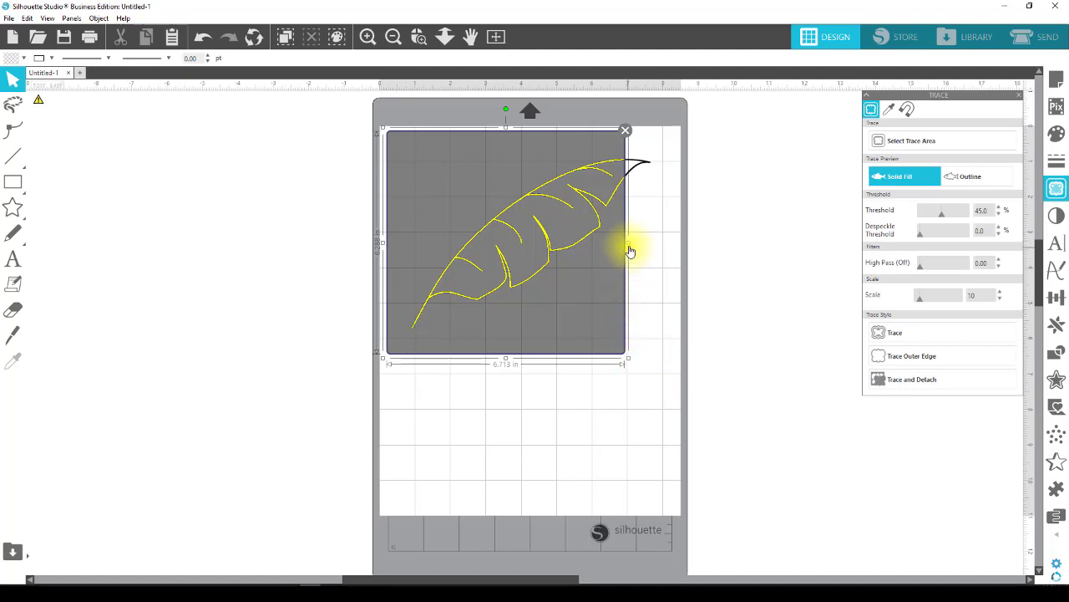
drag(626, 242, 682, 249)
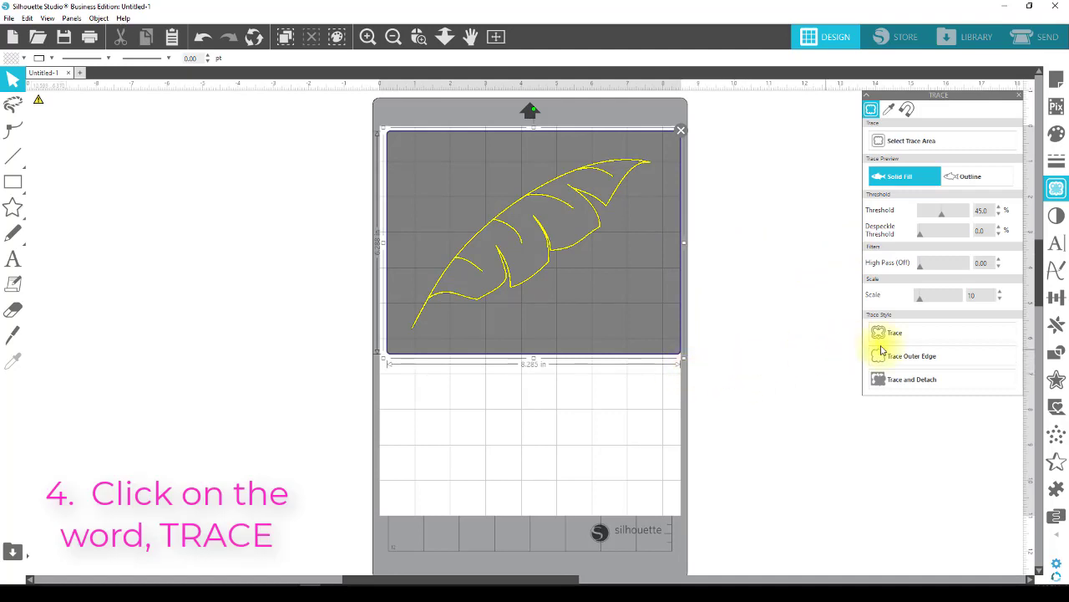
Trace the palm leaf and move the original stamp off the mat into the empty area beside it.
click(998, 333)
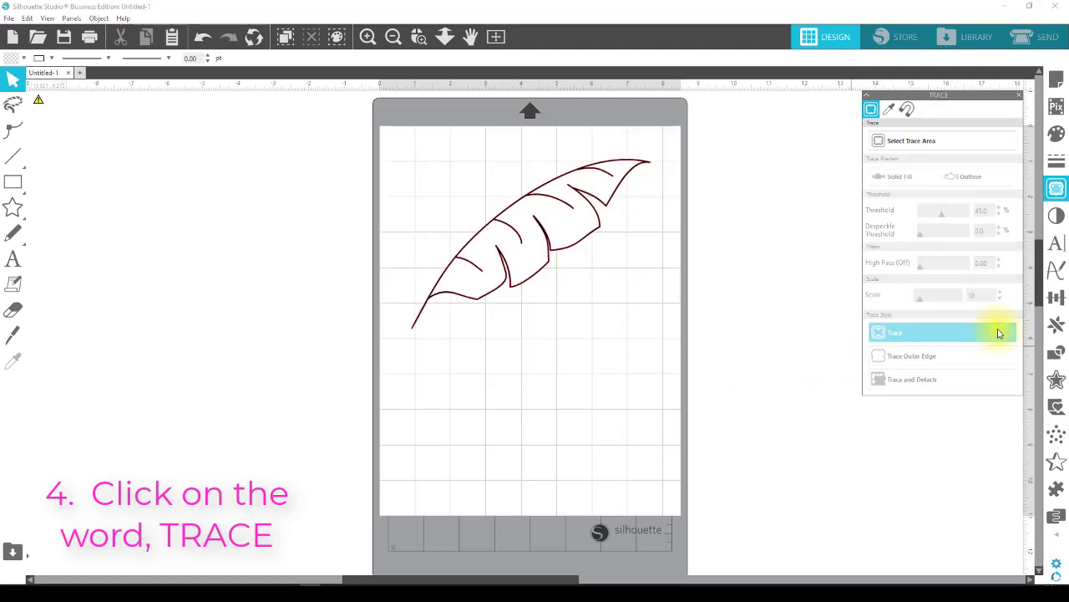
mouse_move(562, 223)
mouse_down()
mouse_move(428, 236)
mouse_move(420, 220)
mouse_move(383, 221)
mouse_move(505, 206)
mouse_move(192, 239)
mouse_up()
click(488, 196)
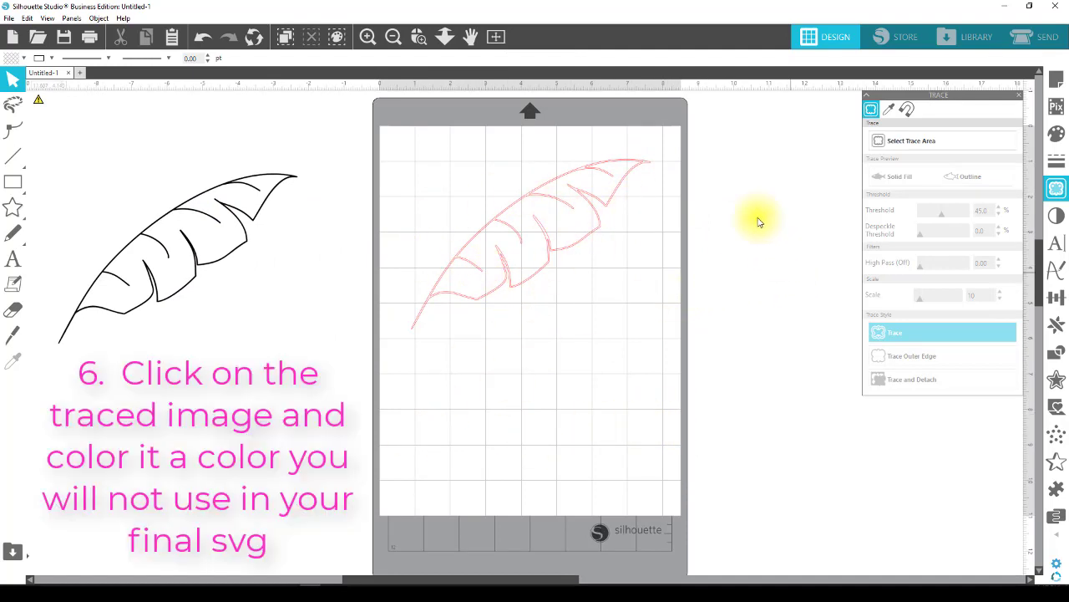
Nudge the traced leaf to about X 1.00, Y 0.95 in and fill it with pale purple.
click(618, 161)
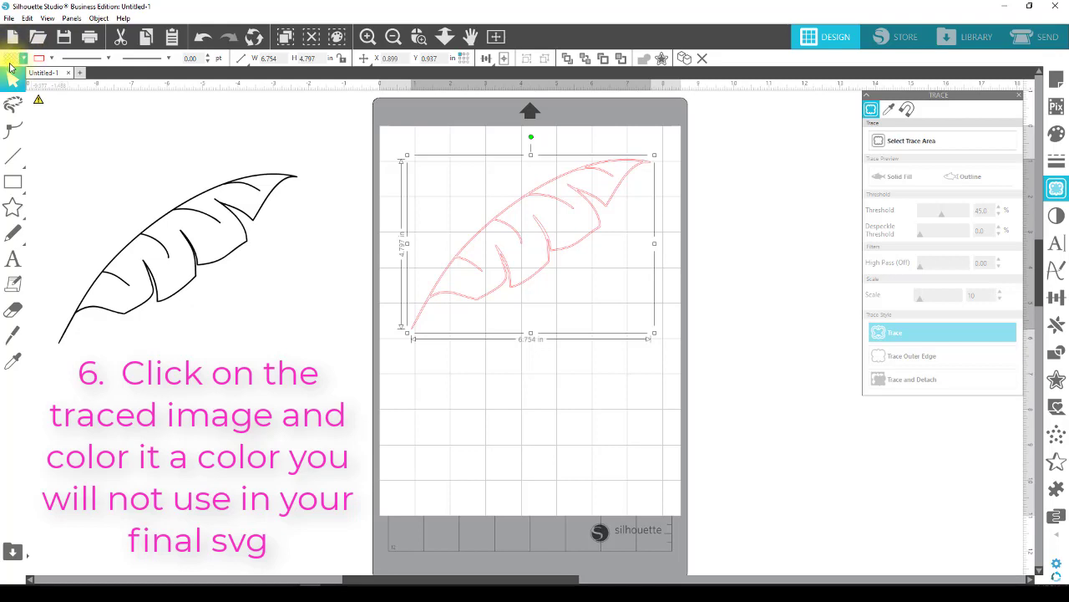
click(298, 294)
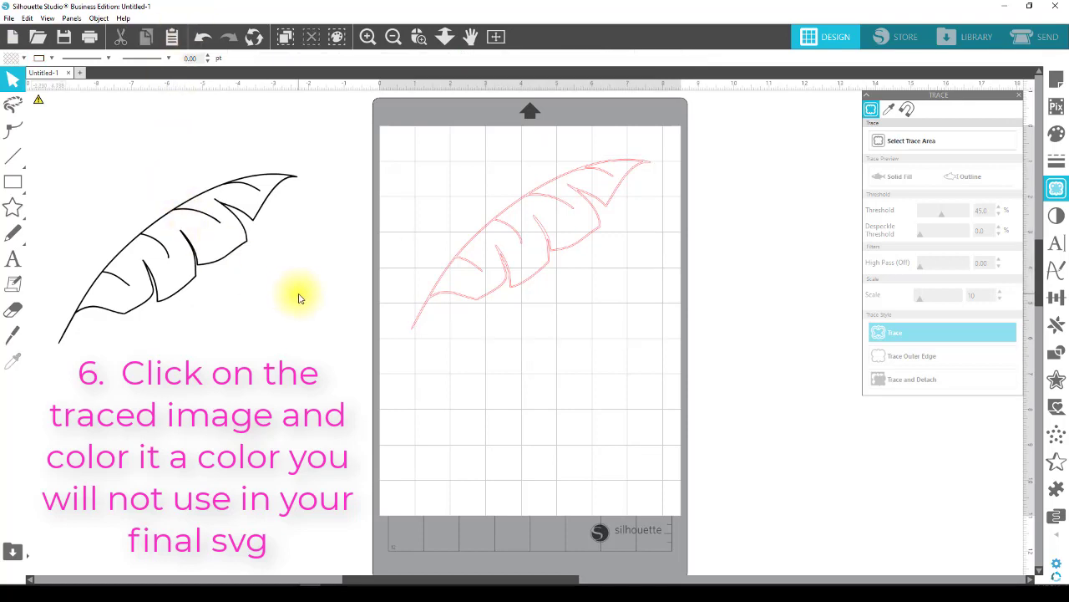
mouse_move(545, 187)
mouse_down()
mouse_move(575, 120)
mouse_move(607, 95)
mouse_move(759, 158)
mouse_move(663, 159)
mouse_move(588, 120)
mouse_move(520, 163)
mouse_move(575, 185)
mouse_up()
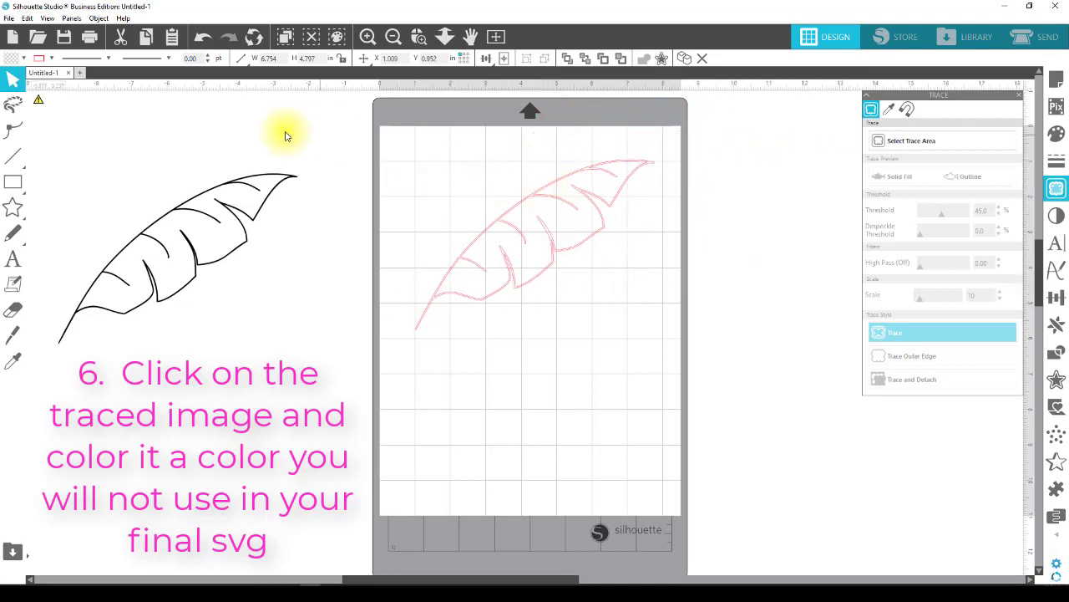
click(11, 58)
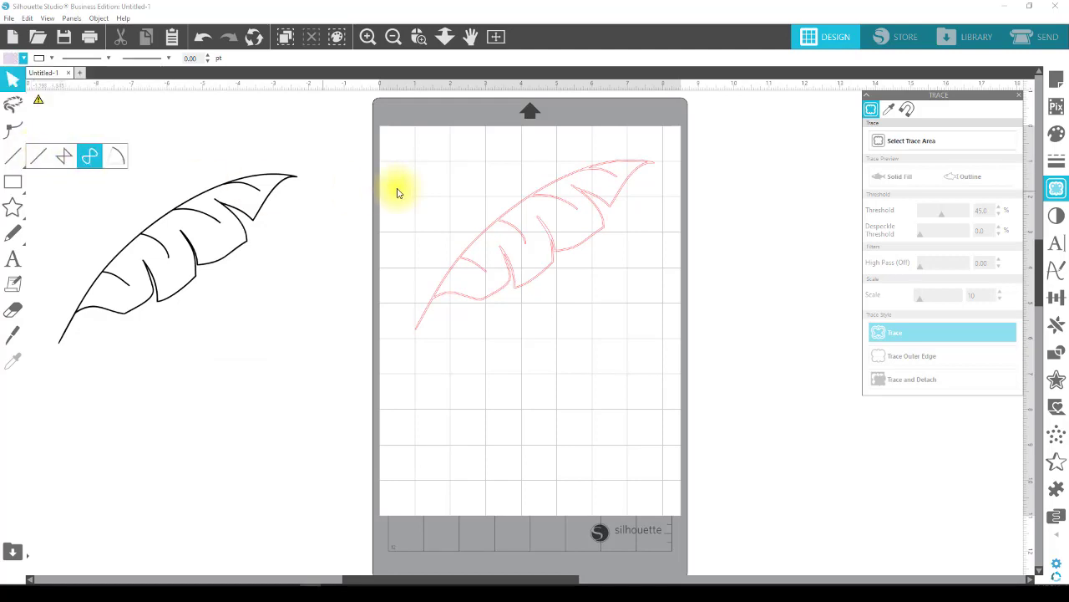
click(531, 203)
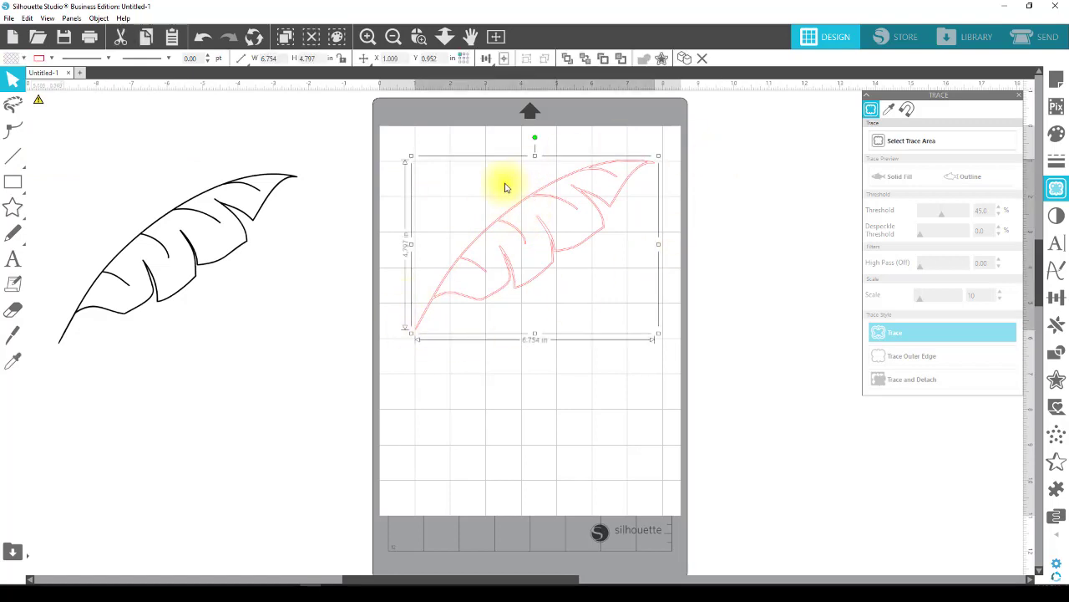
click(8, 59)
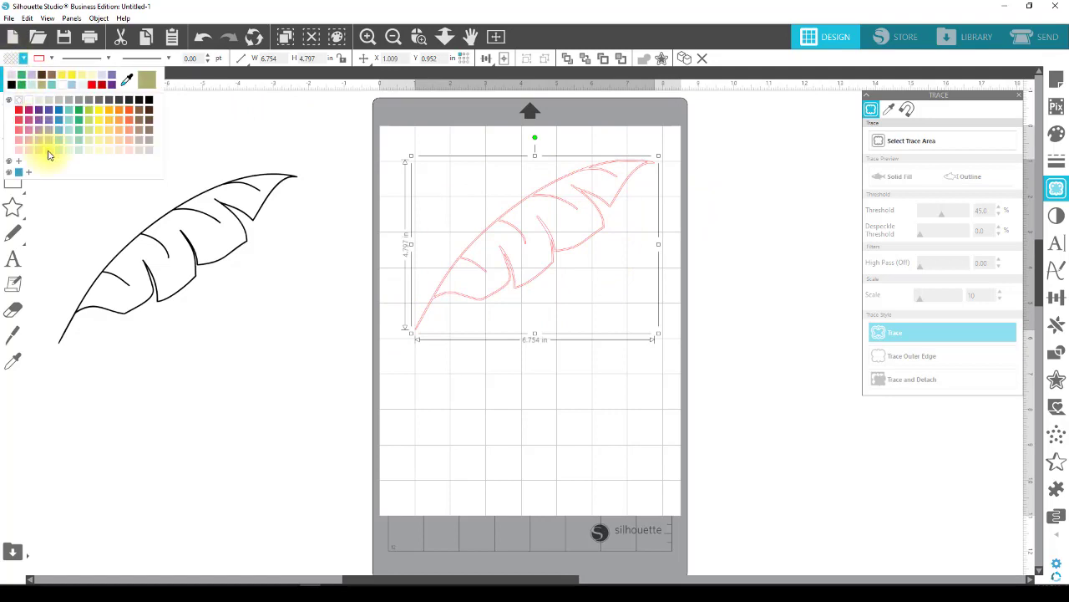
click(41, 152)
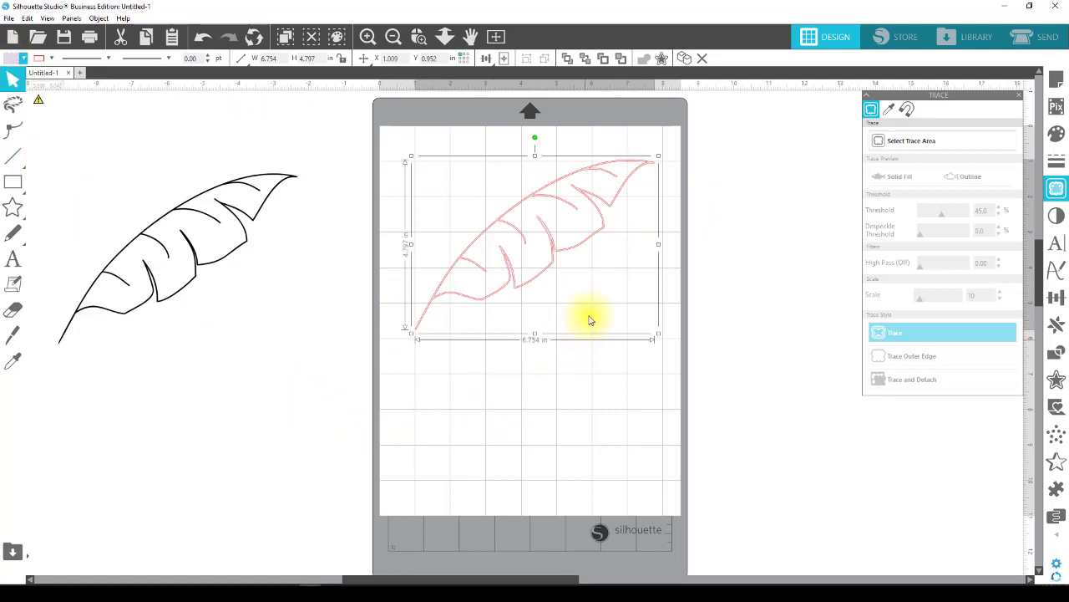
Release the compound path of the purple-filled traced leaf.
click(419, 36)
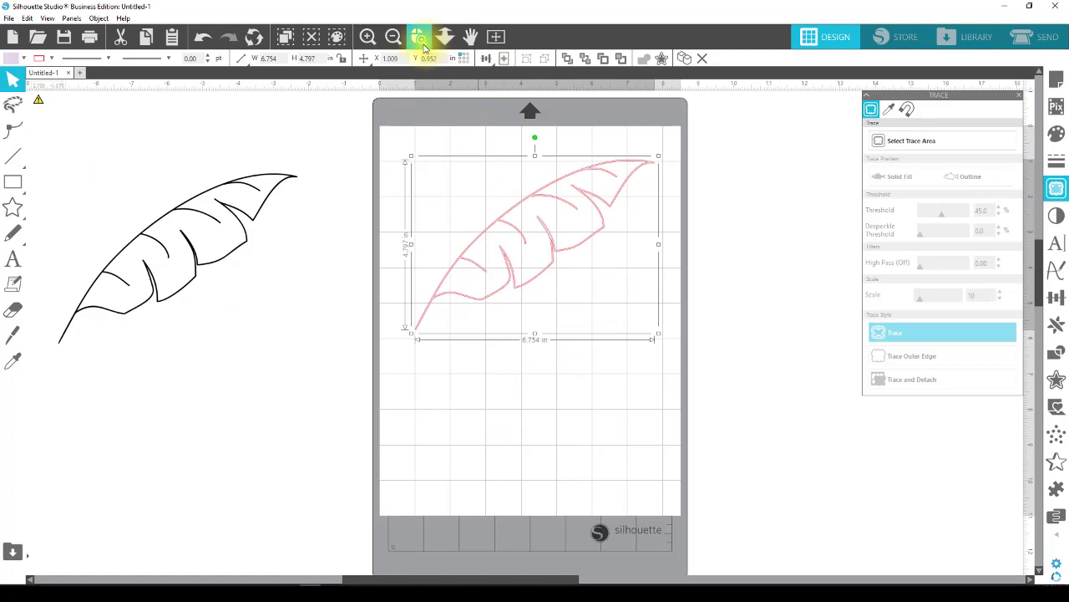
drag(452, 189, 681, 326)
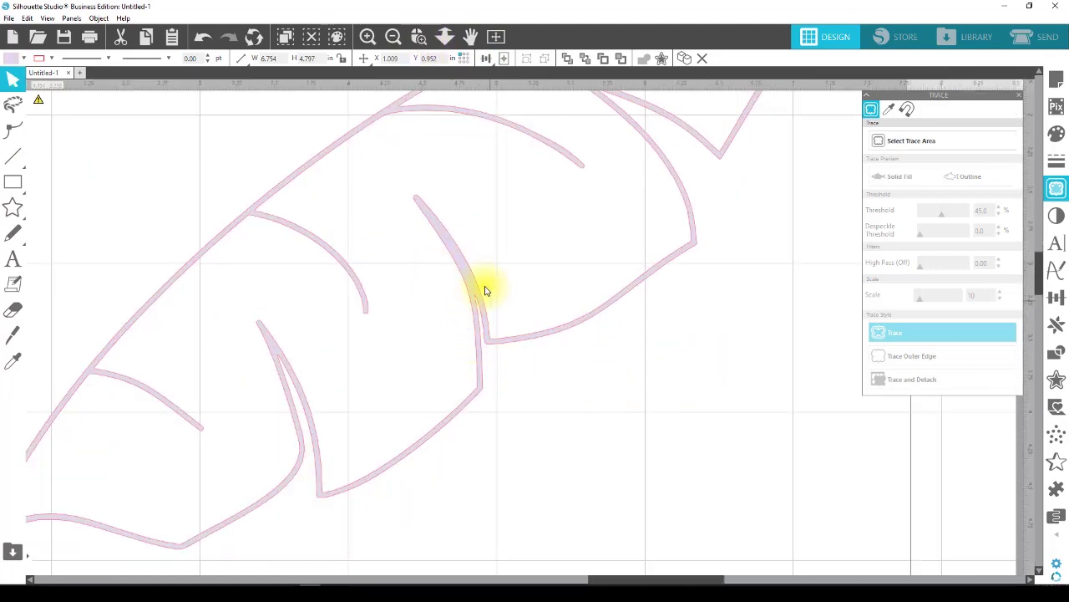
click(394, 36)
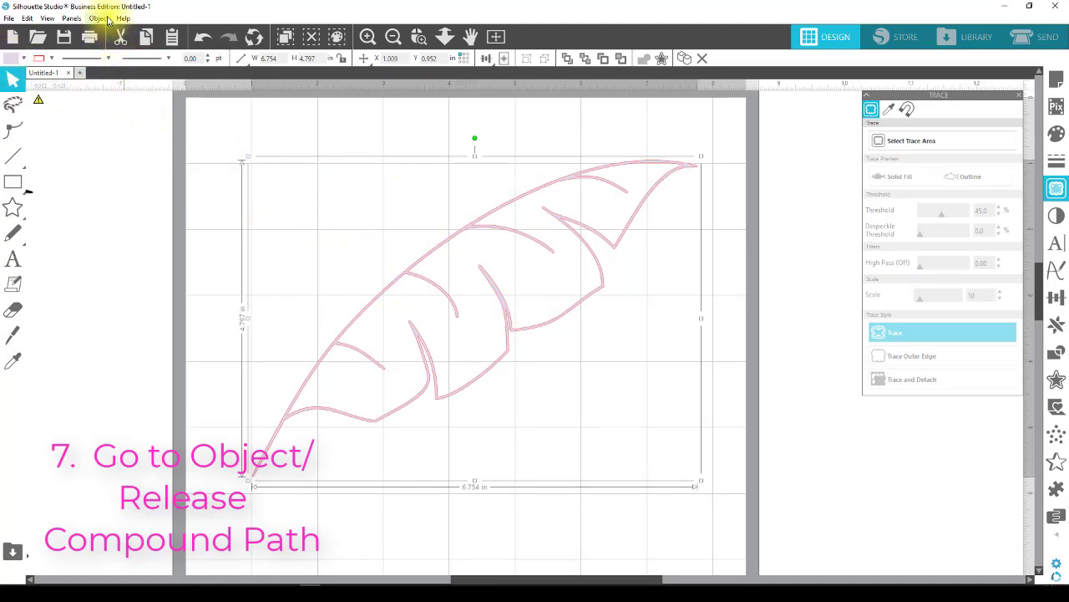
click(98, 19)
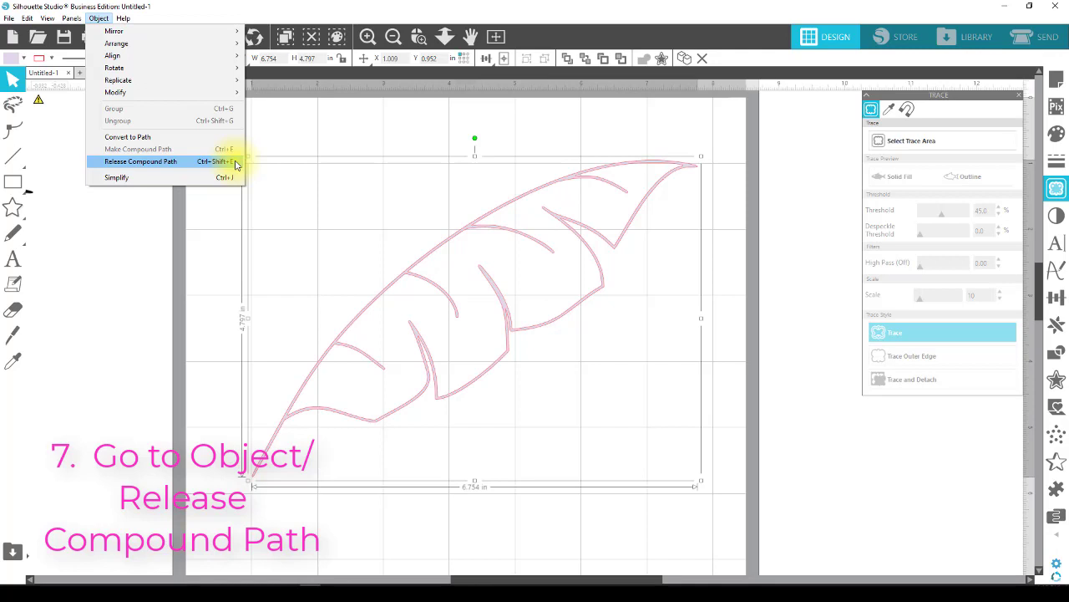
click(234, 162)
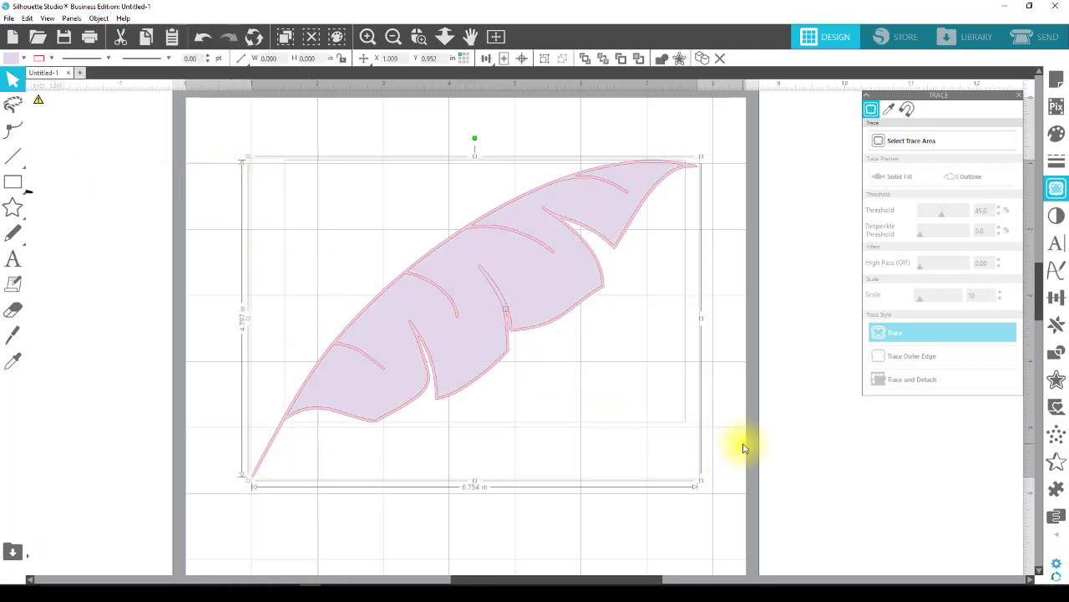
Select the inner leaf shape and the outer outline piece in turn to check them as separate shapes.
click(809, 320)
click(579, 281)
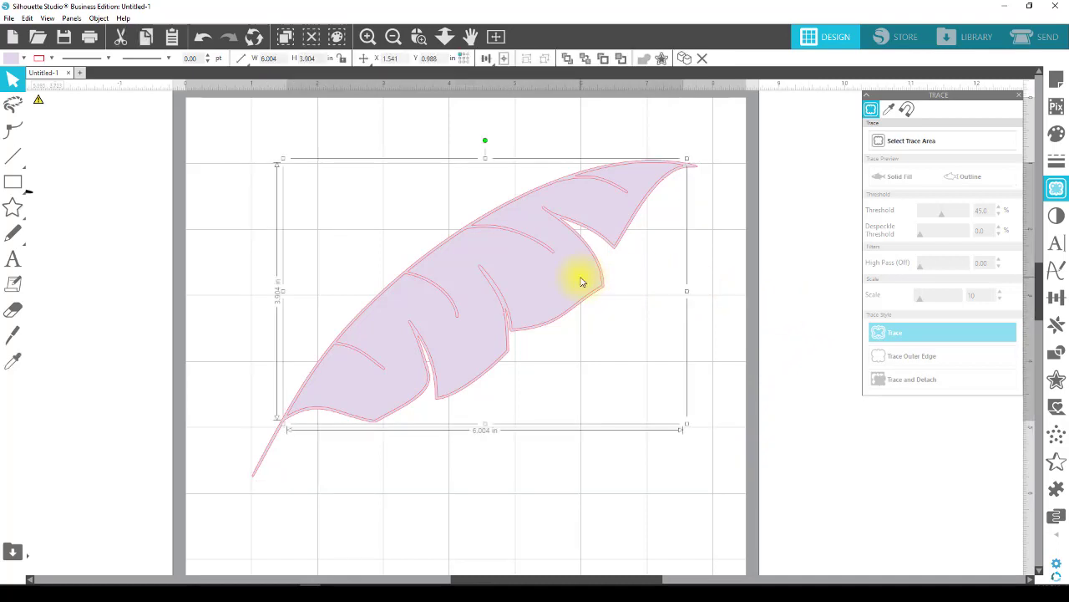
click(342, 472)
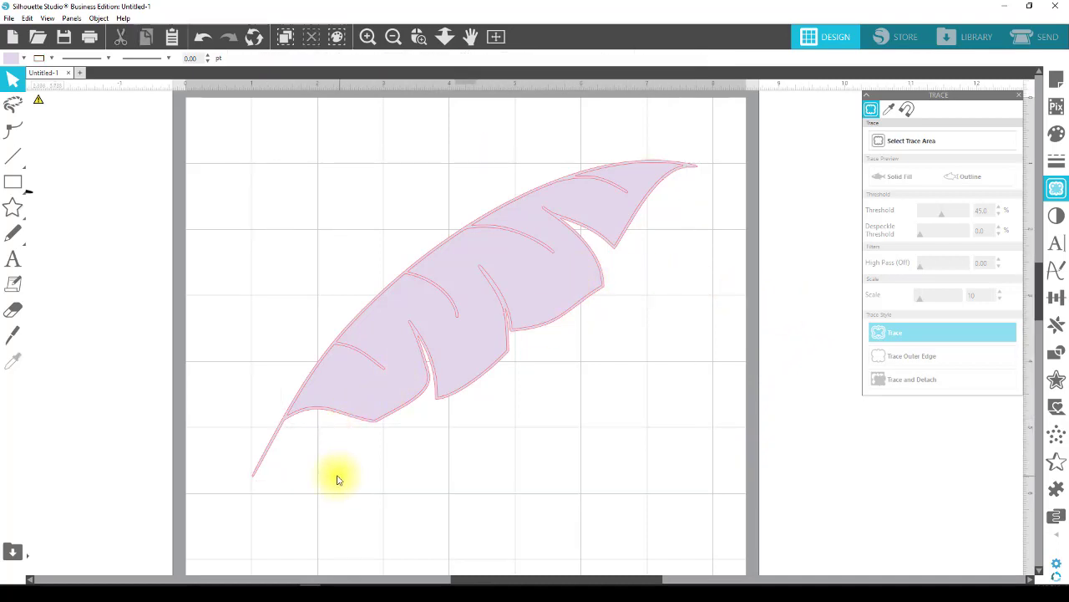
click(269, 454)
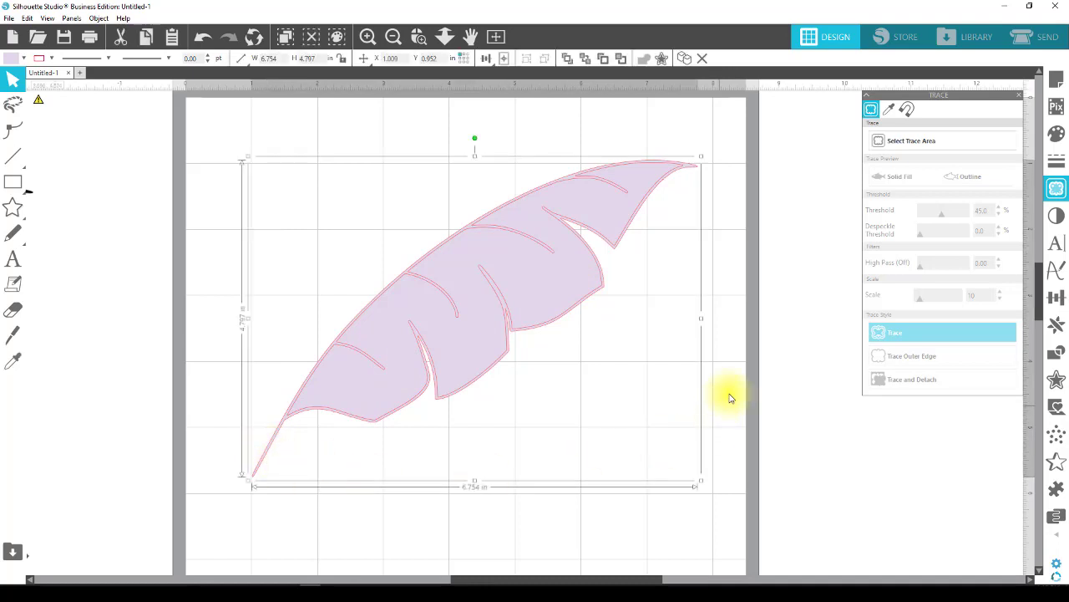
click(820, 334)
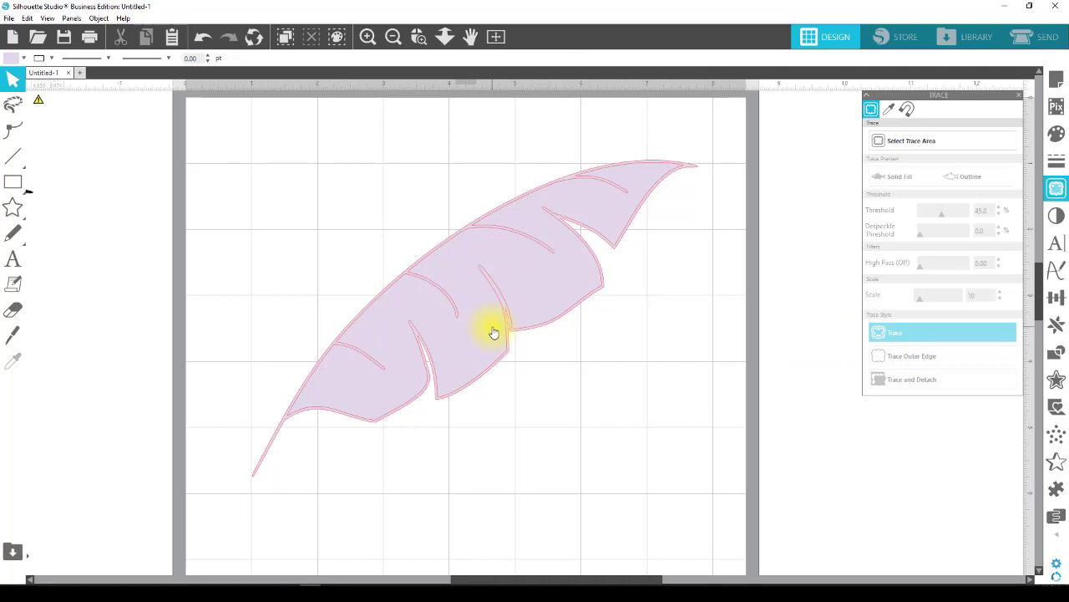
Fill the inner leaf shape with red and the outer outline piece with green.
click(534, 283)
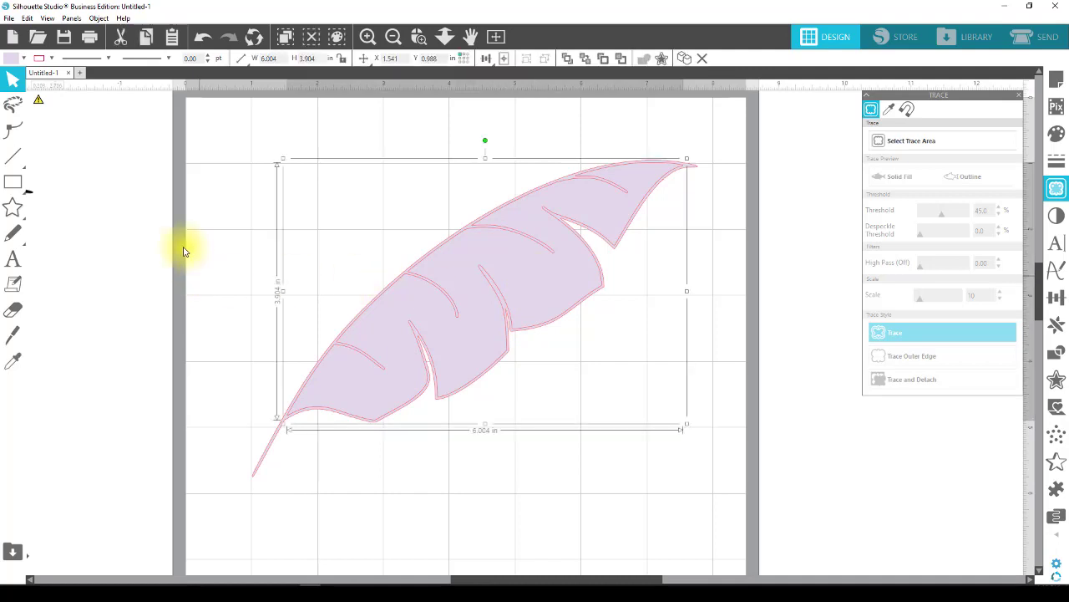
click(10, 60)
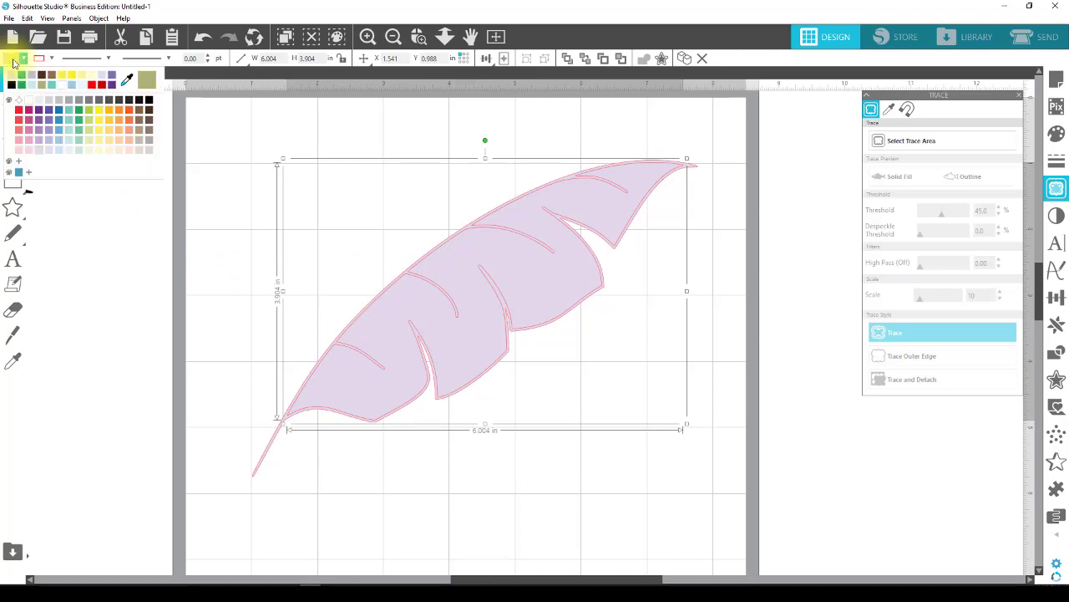
click(25, 109)
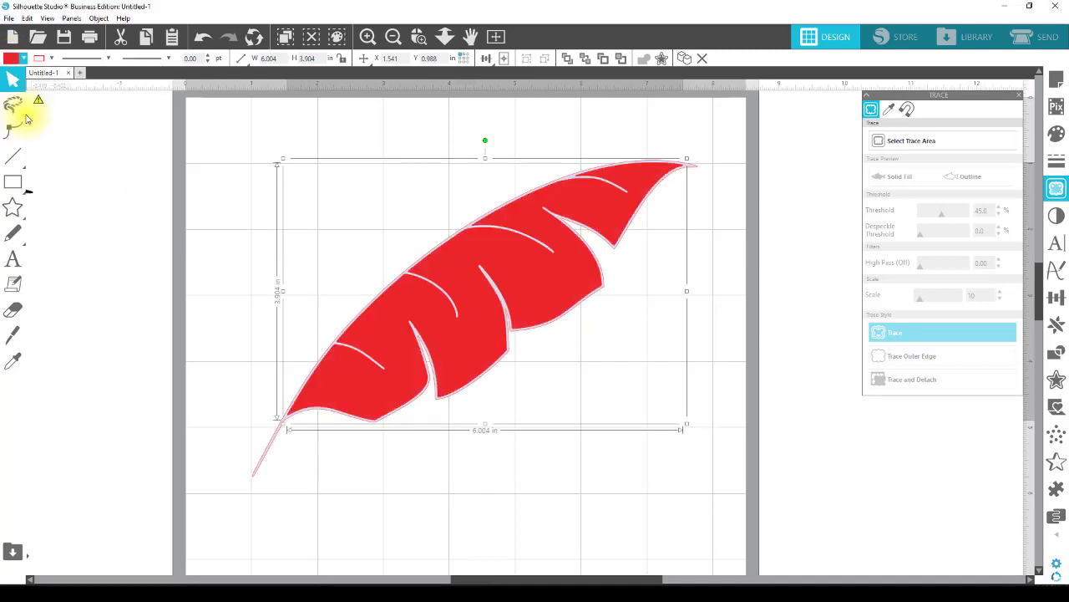
shift+click(270, 448)
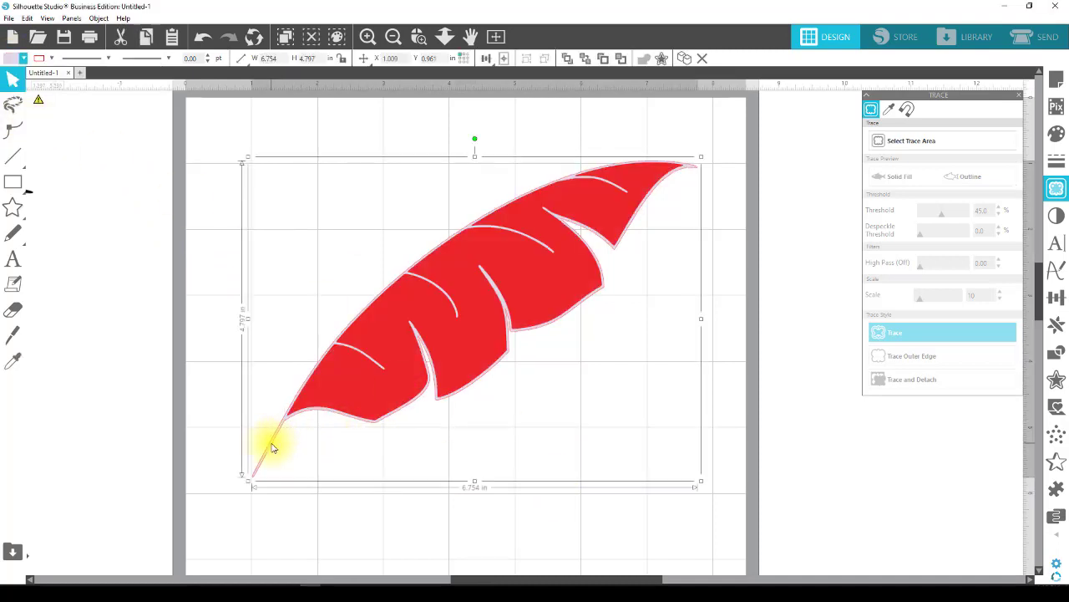
click(10, 60)
click(31, 84)
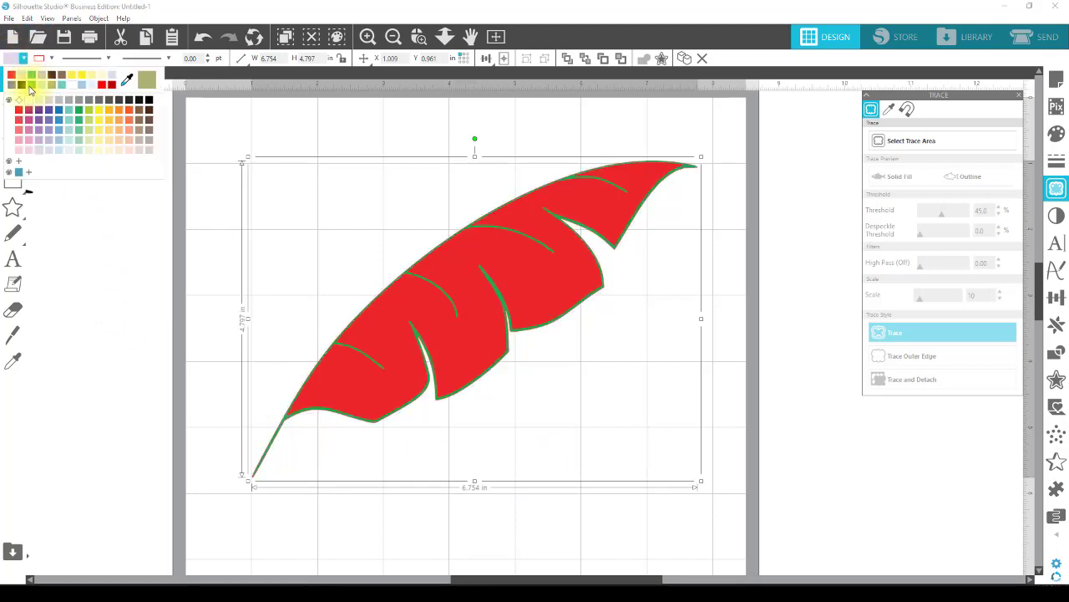
click(619, 534)
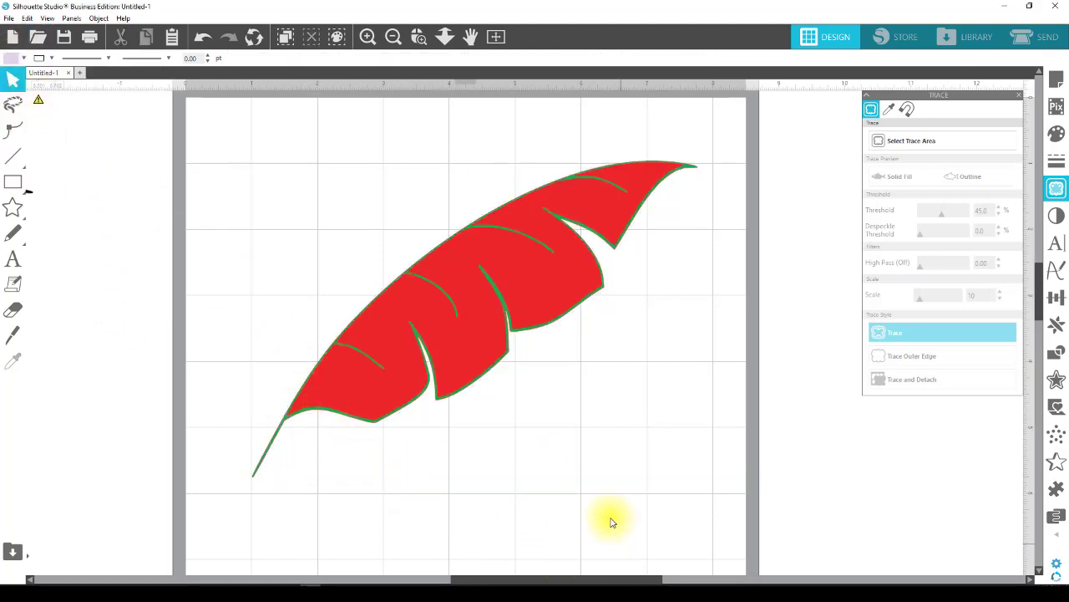
Try shifting the red inner leaf slightly over the green piece and undo the move.
drag(542, 270, 539, 296)
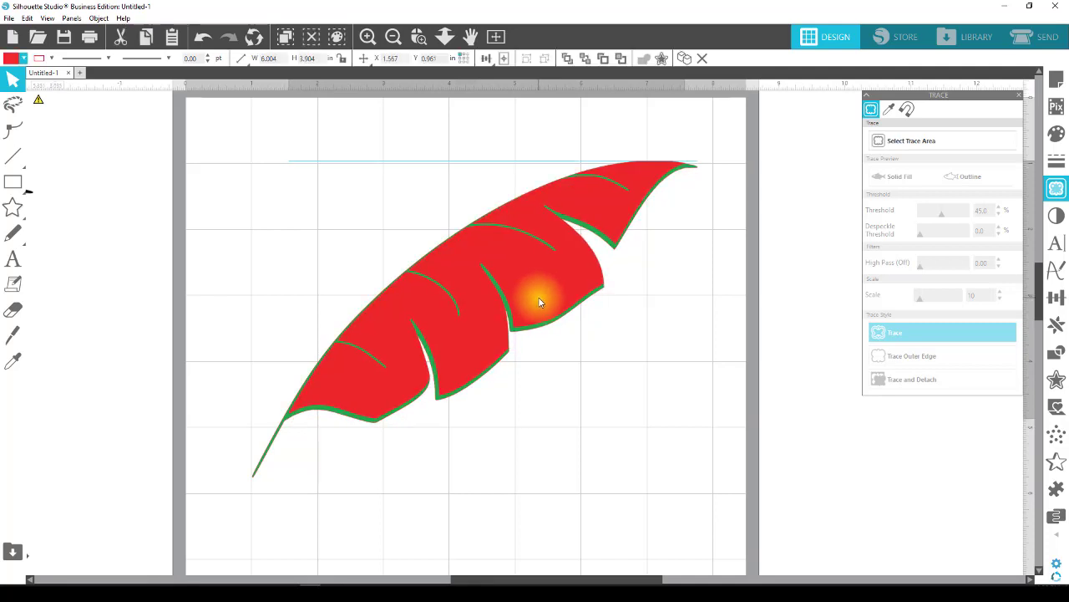
click(247, 85)
click(197, 39)
click(197, 40)
click(197, 39)
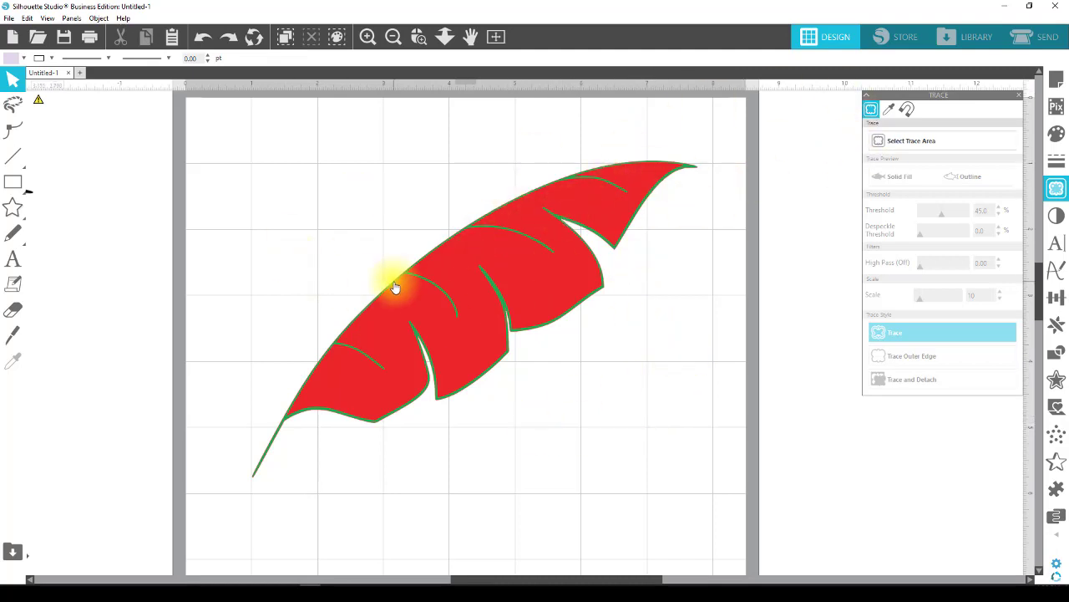
Set up the send job by fill colour and exclude the pattern and pale purple fills from cutting.
click(1042, 38)
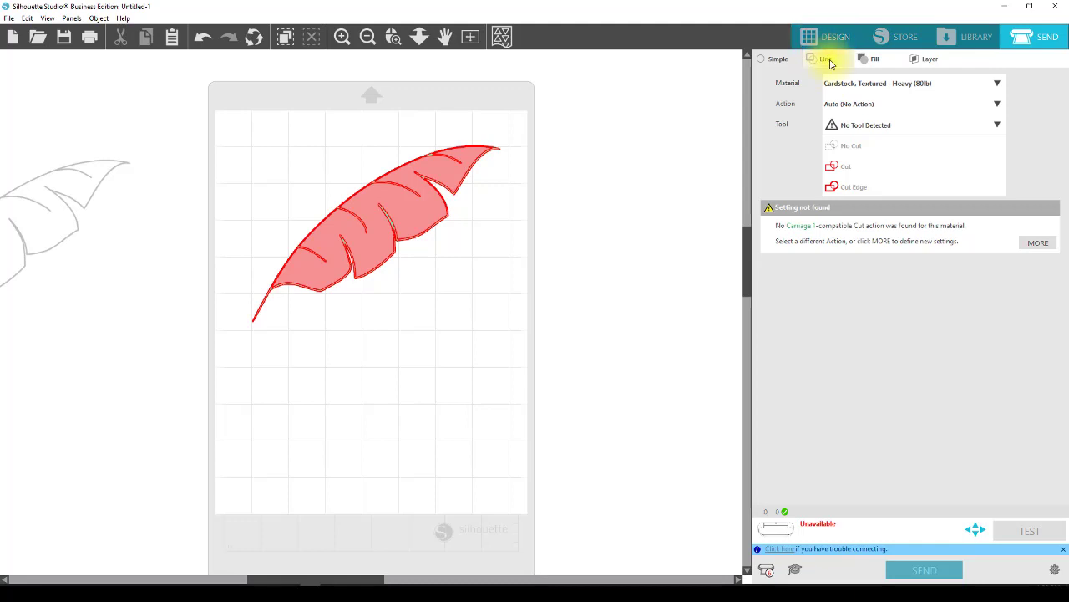
click(824, 58)
click(890, 60)
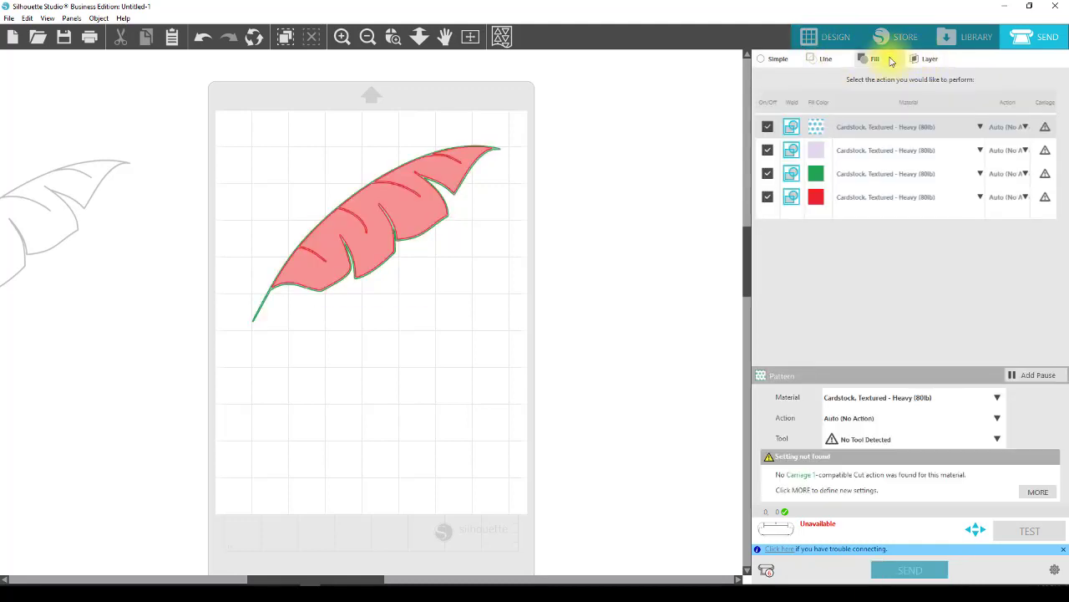
click(768, 128)
click(768, 150)
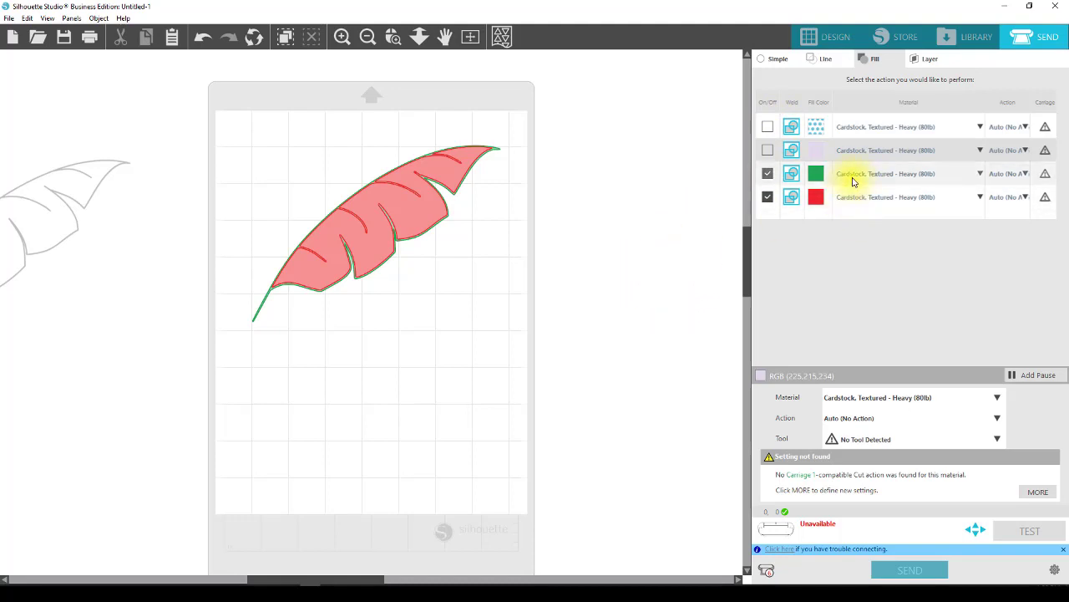
Move the red leaf off the mat so only the green piece remains, and exclude the red fill from cutting.
drag(437, 227, 122, 342)
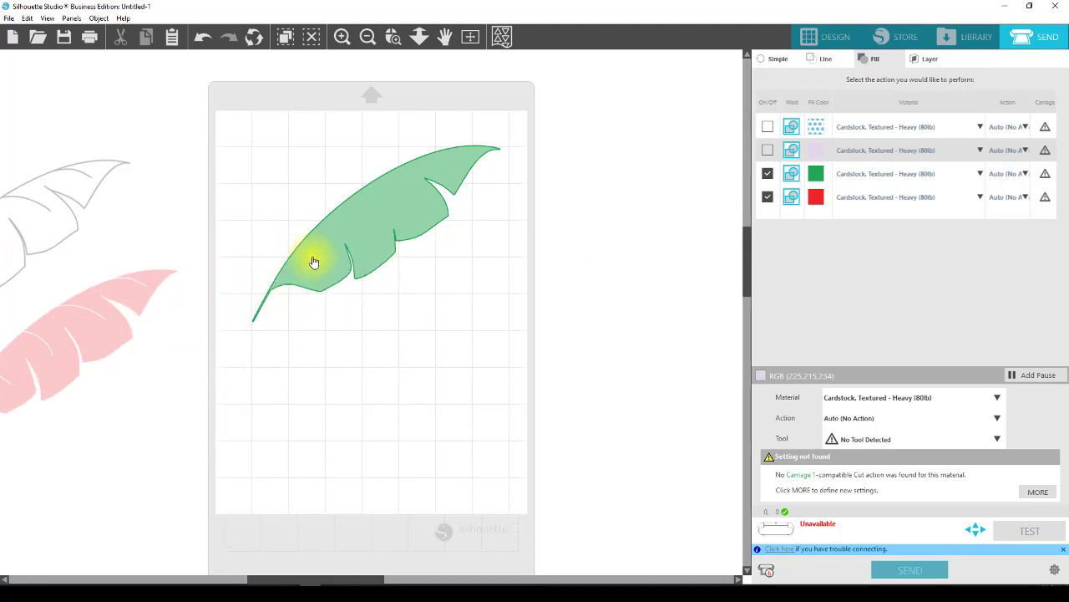
click(363, 227)
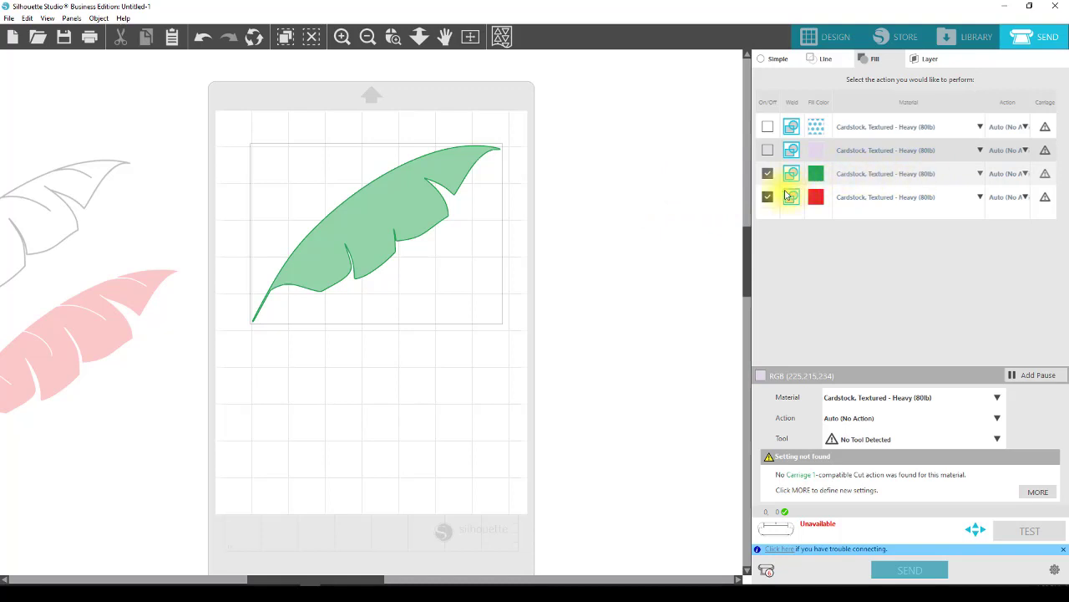
click(768, 196)
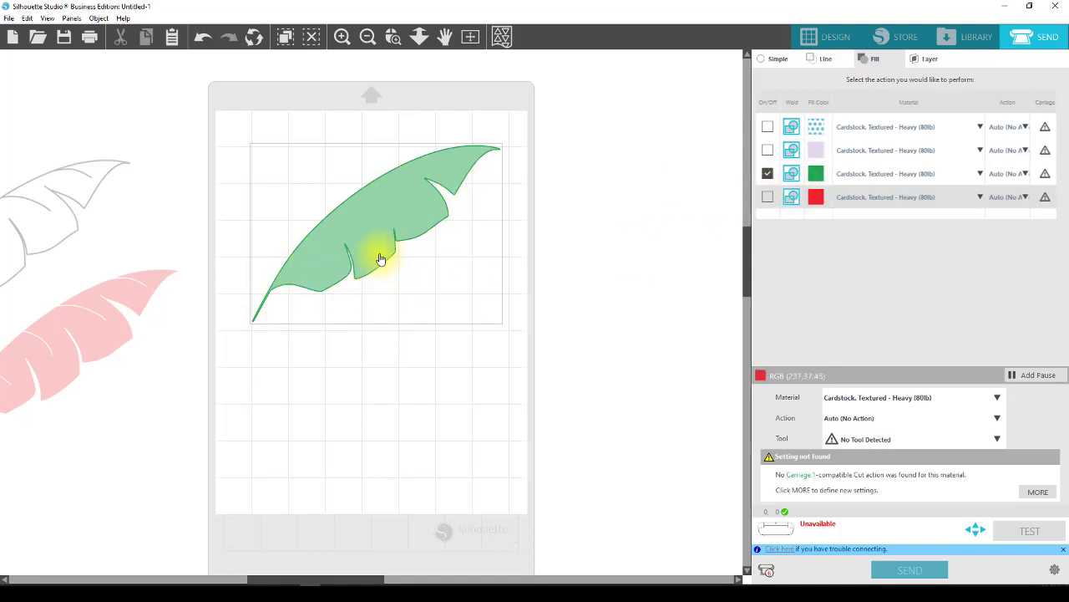
Swap the green piece for the red leaf on the mat and enable cutting for the red fill instead of green.
drag(358, 243, 672, 257)
drag(138, 333, 671, 373)
drag(699, 318, 346, 196)
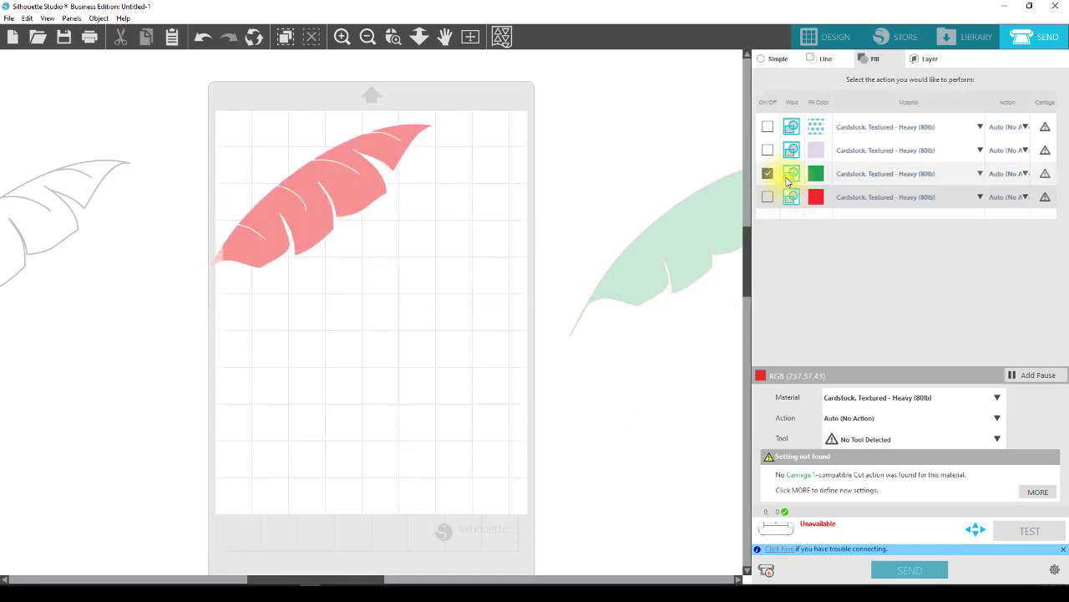
click(767, 173)
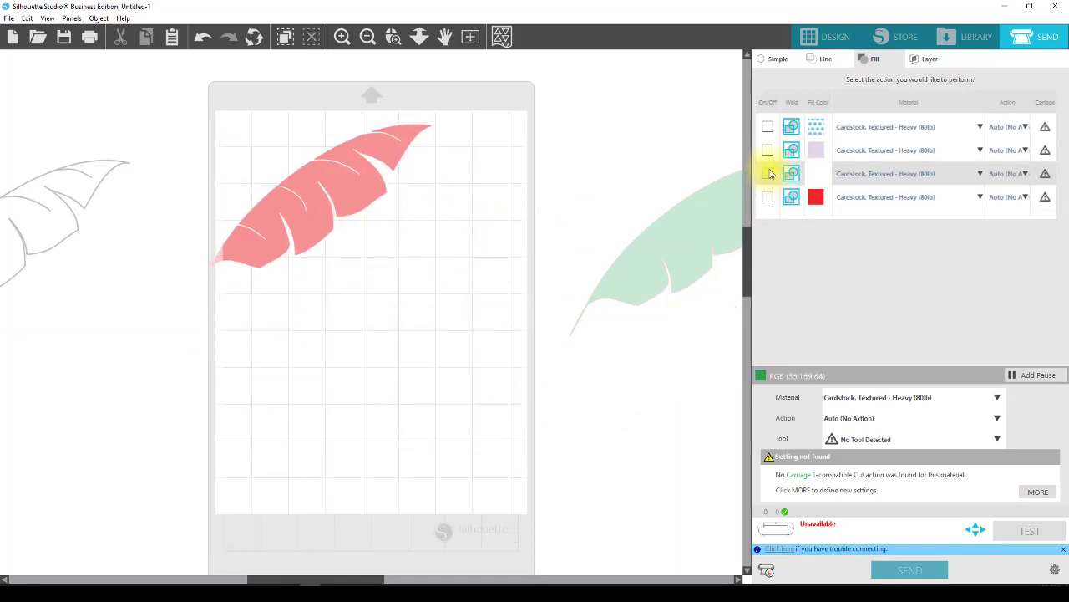
click(768, 196)
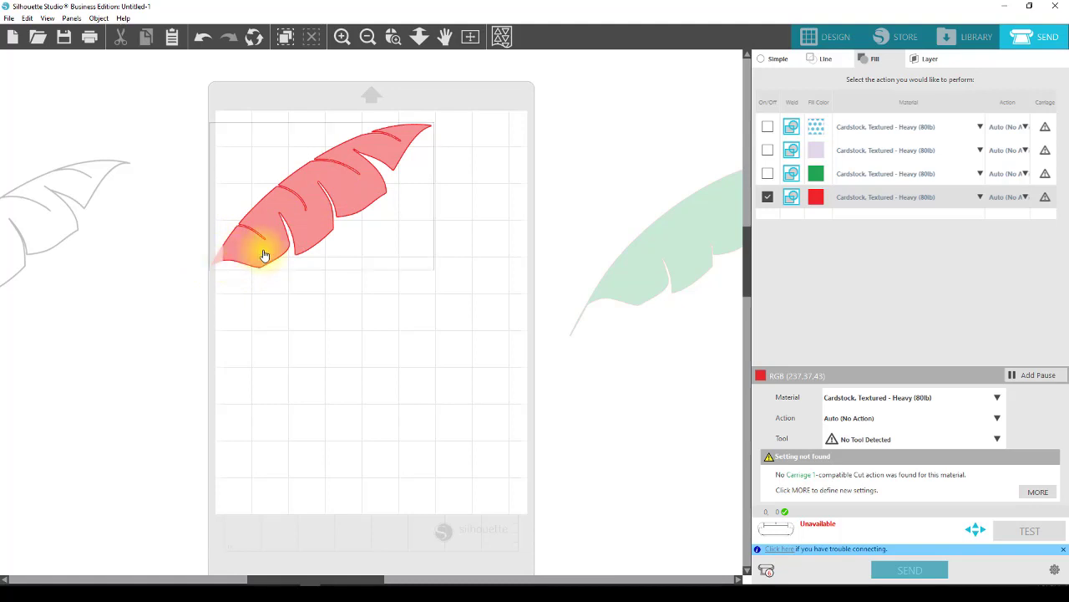
drag(264, 255, 283, 256)
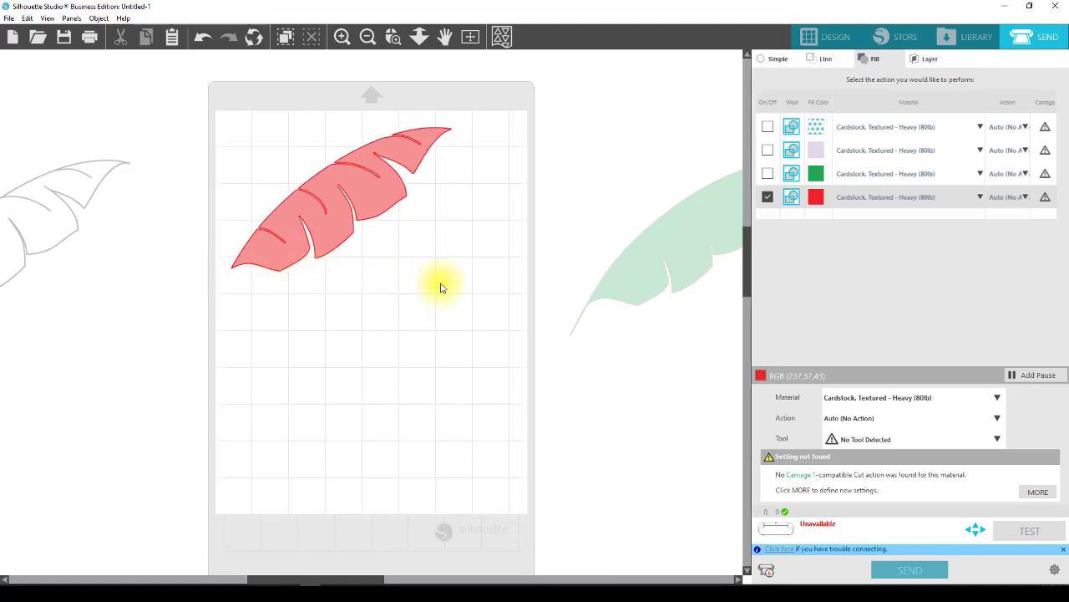
Return to the design view and undo all the moves of the red and green leaf pieces.
click(829, 39)
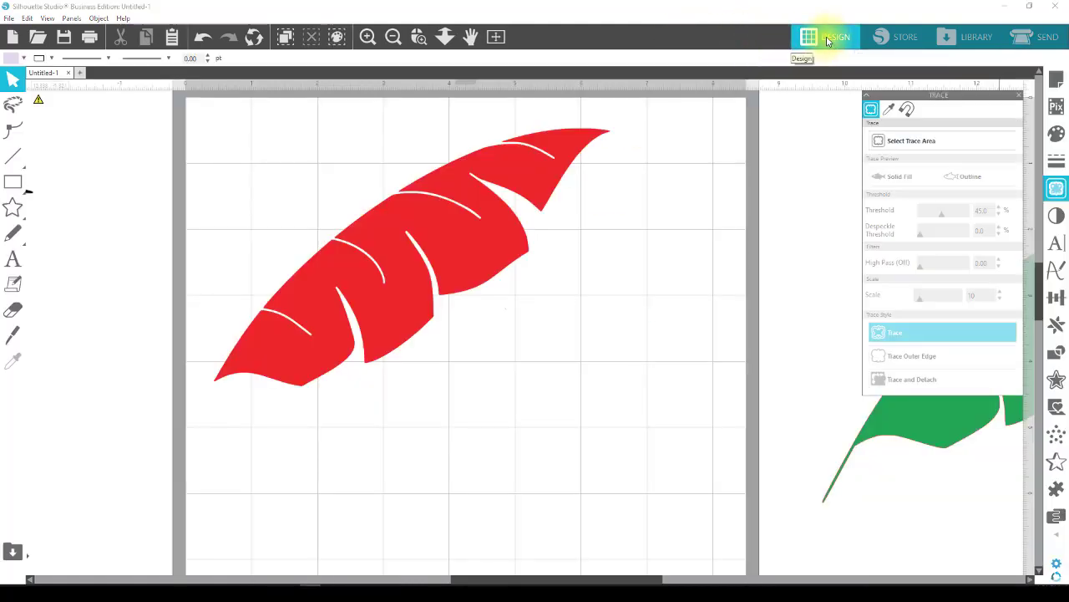
drag(914, 423, 833, 406)
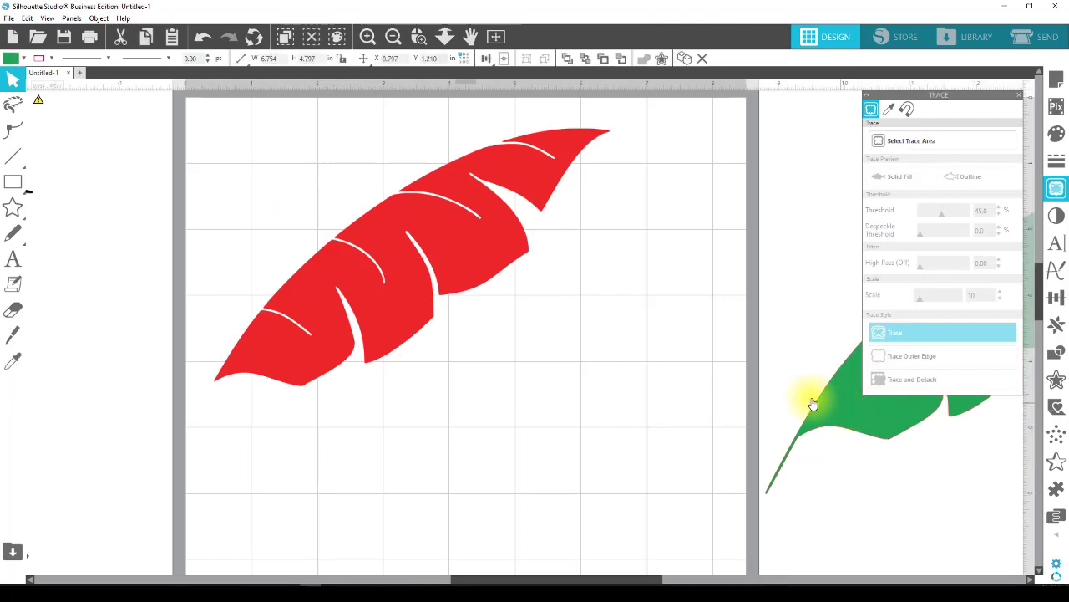
click(524, 361)
key(ctrl+z)
scroll(529, 361, down, 3)
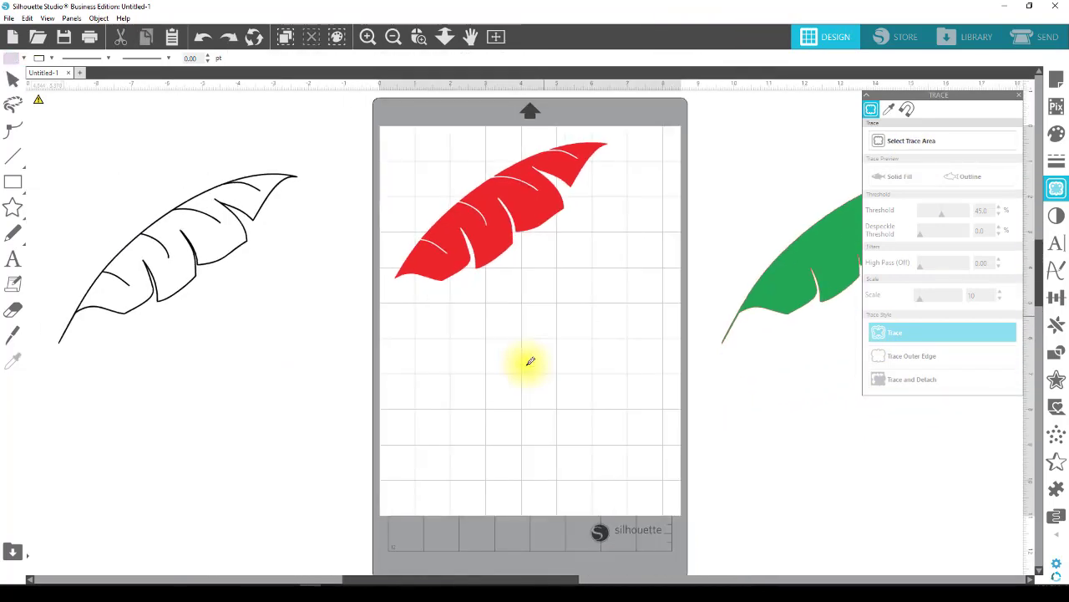
key(ctrl+z)
key(ctrl+z)
key(ctrl+z)
key(ctrl+z)
key(ctrl+z)
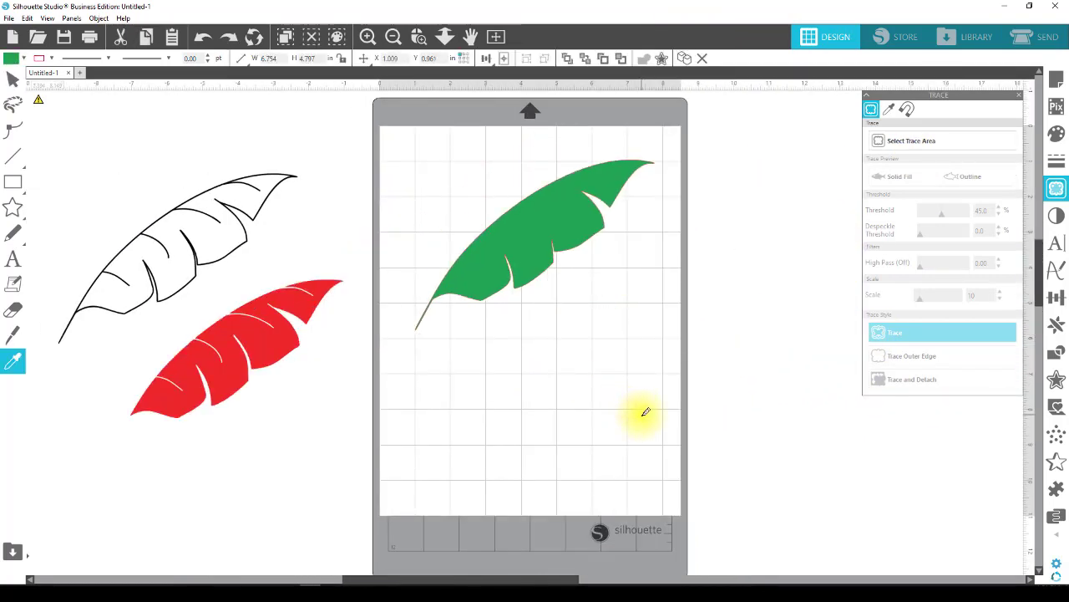
click(815, 340)
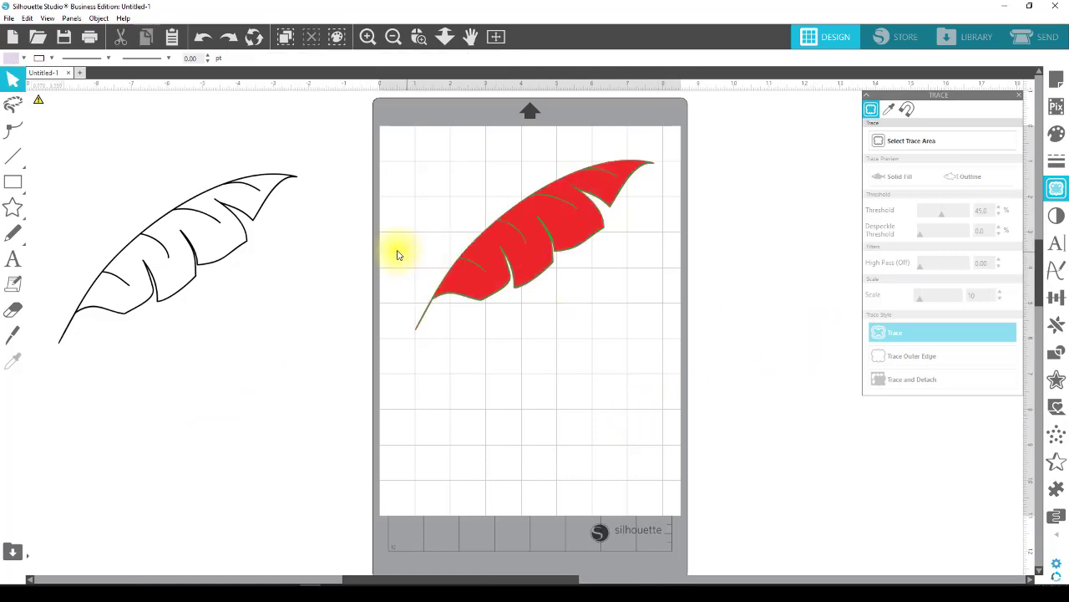
Delete the original black leaf stamp beside the mat and group the red and green leaf pieces.
click(239, 250)
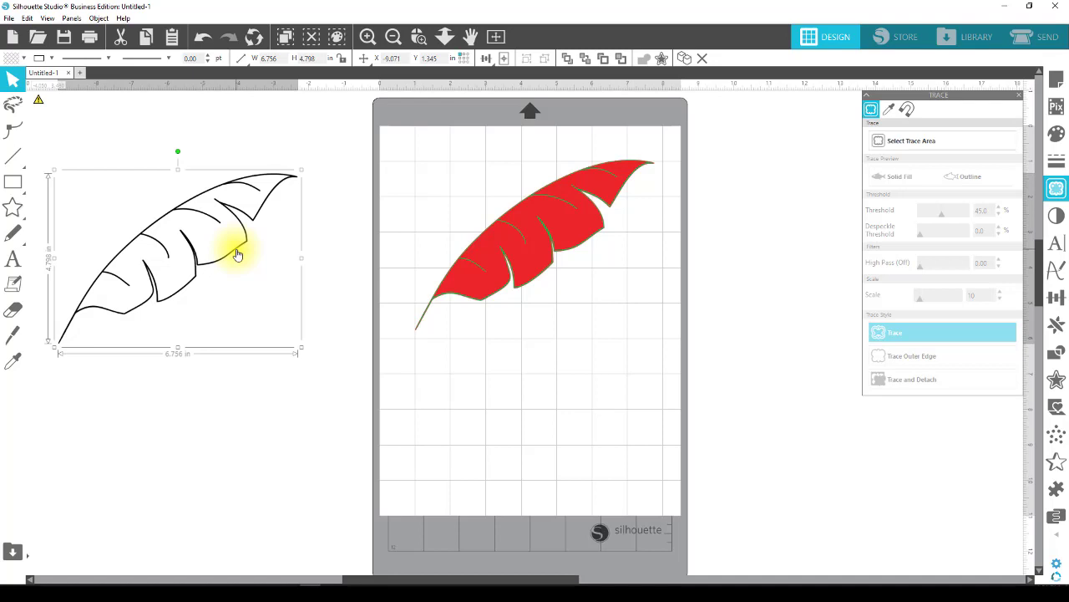
key(Delete)
drag(427, 141, 629, 293)
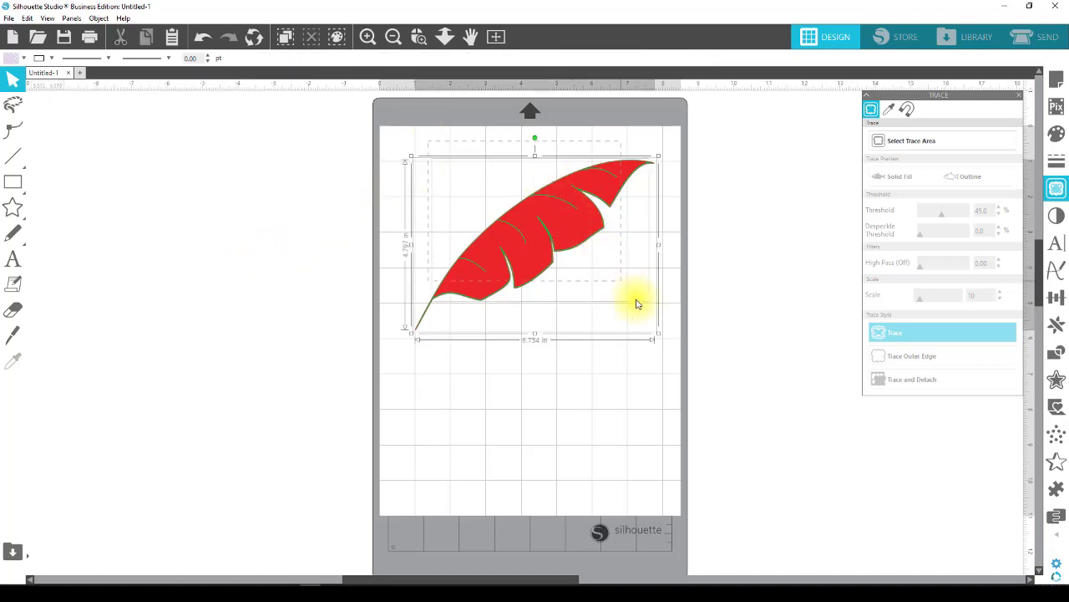
right_click(571, 236)
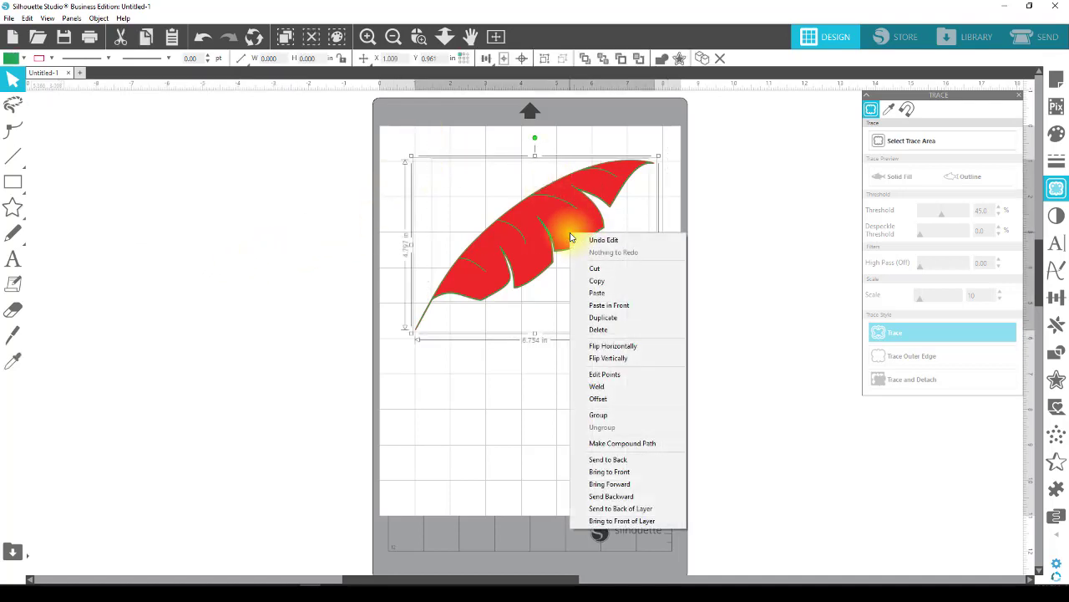
click(614, 306)
click(585, 449)
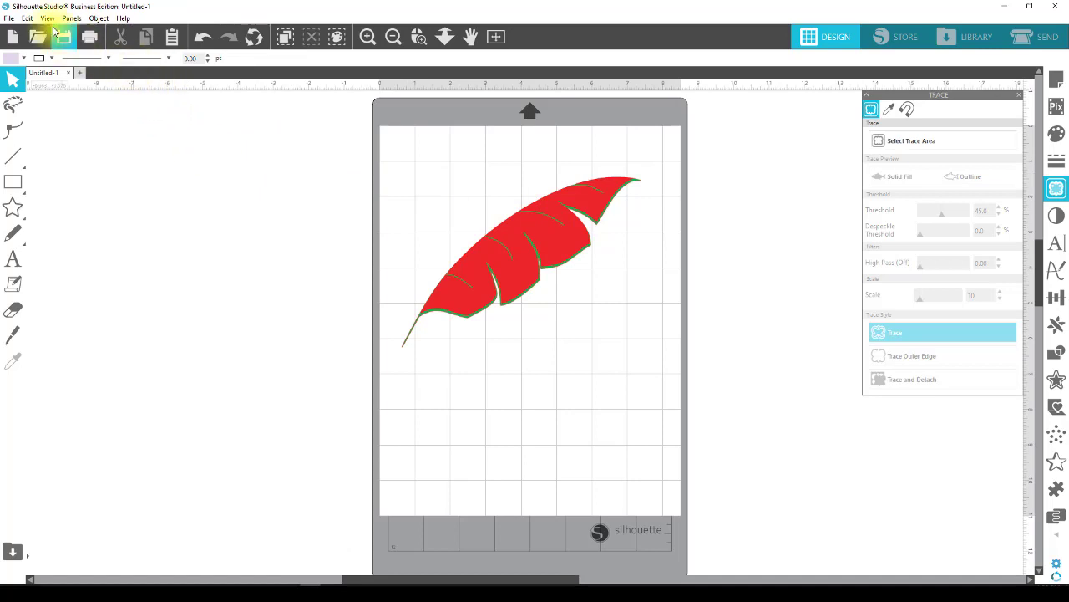
Save the grouped leaf selection to the hard drive's Downloads folder as leaf2 in SVG format.
click(8, 18)
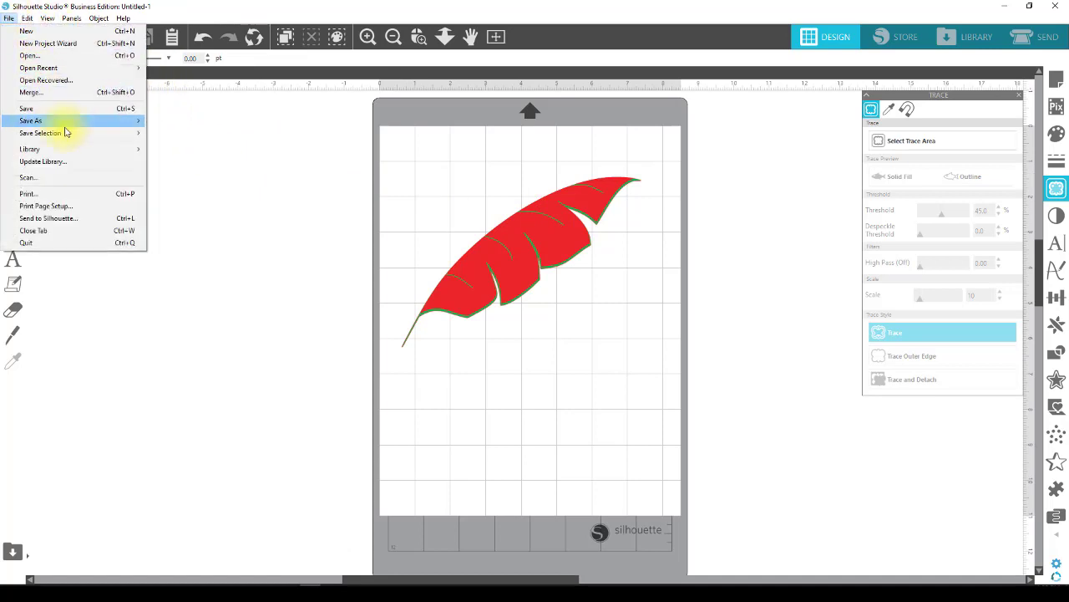
click(575, 252)
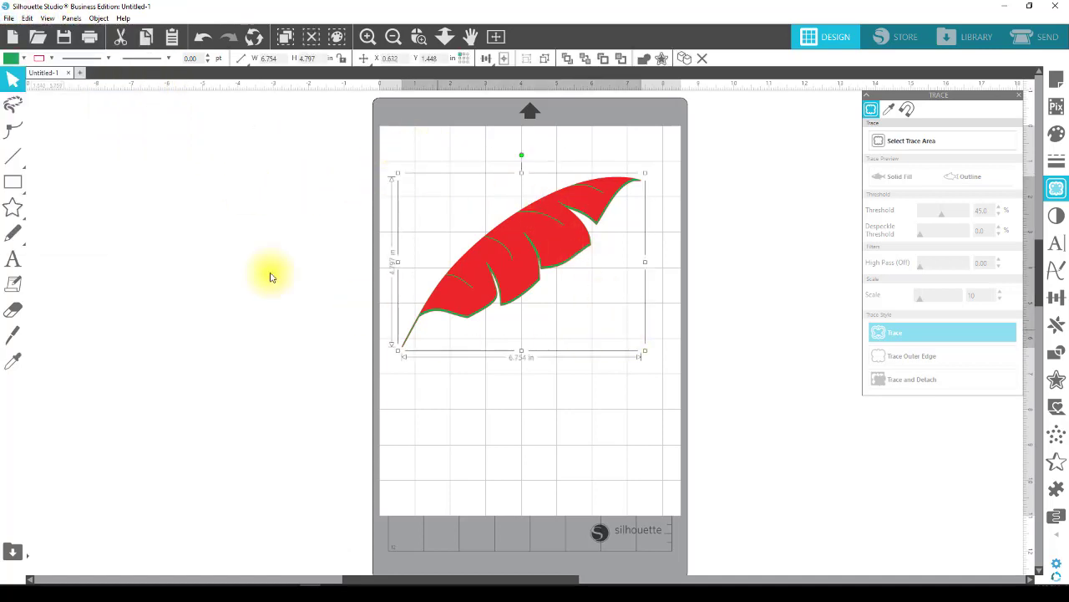
click(9, 18)
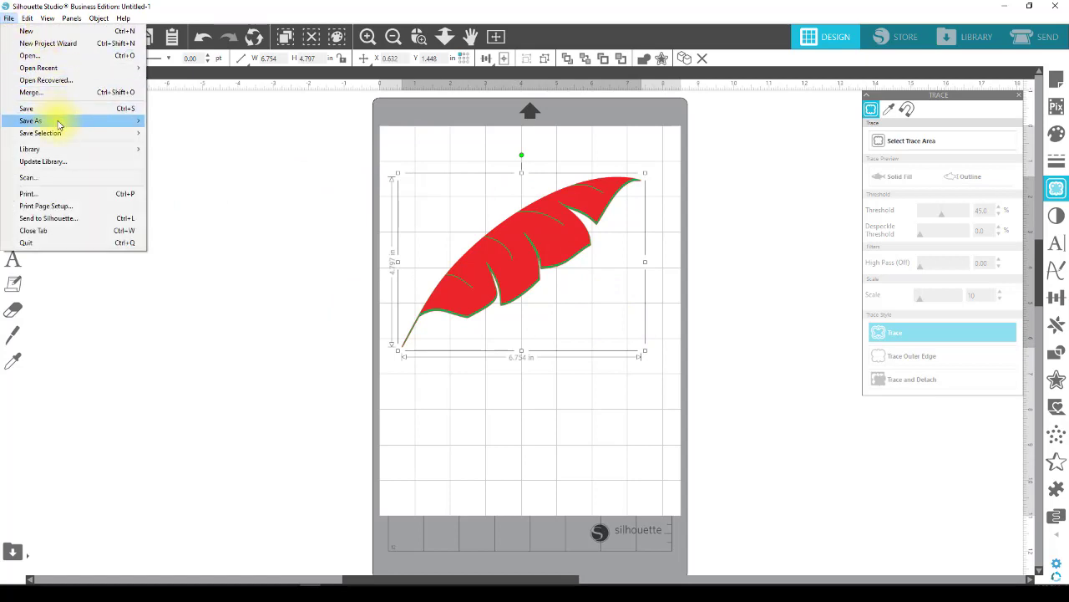
mouse_move(61, 135)
click(210, 135)
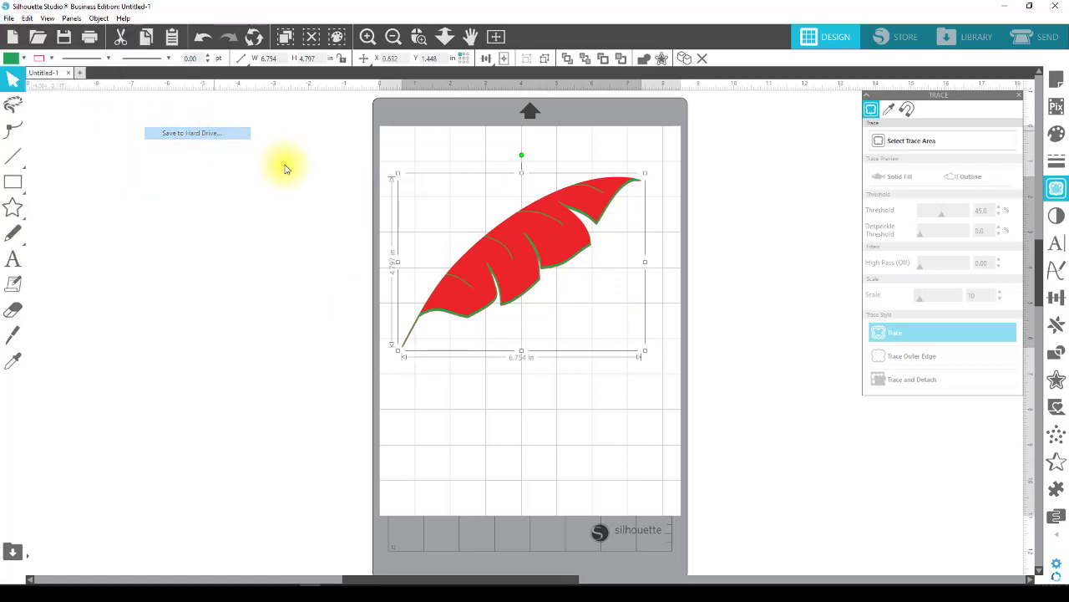
text(lear)
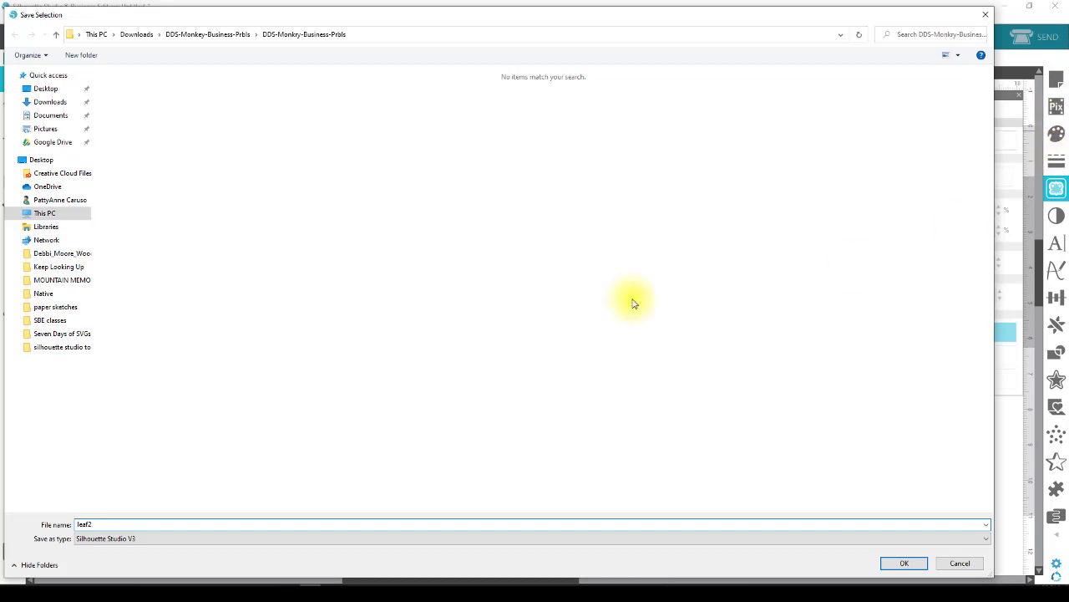
click(177, 543)
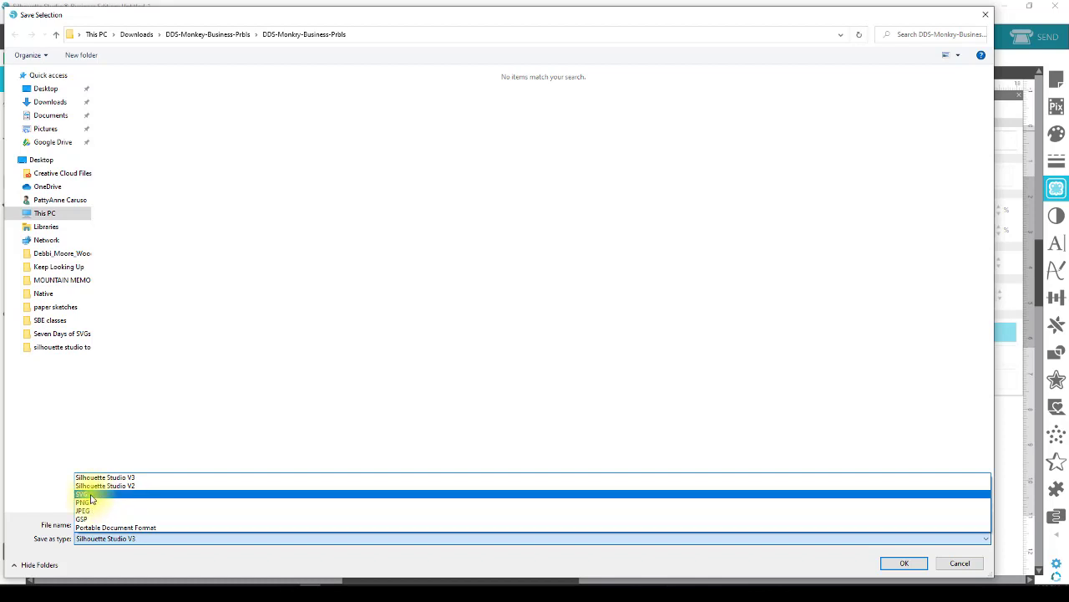
click(83, 494)
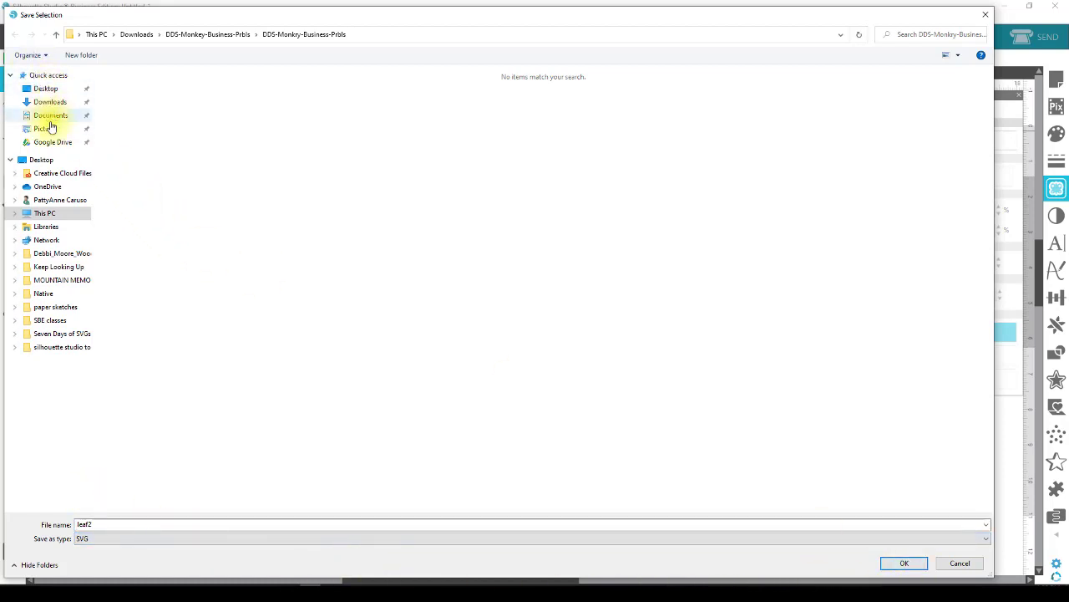
click(49, 103)
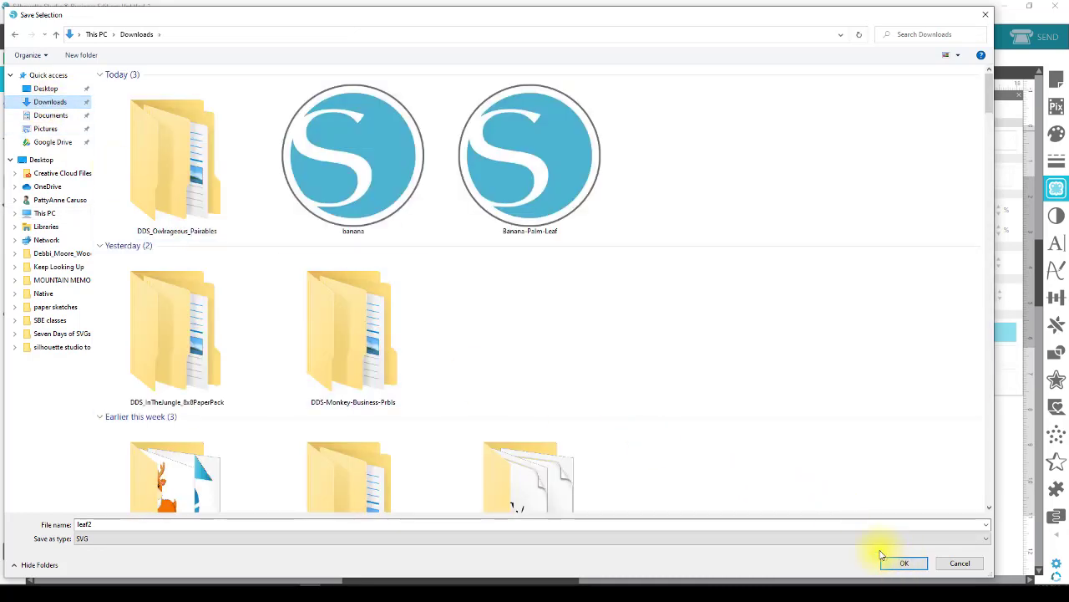
click(906, 563)
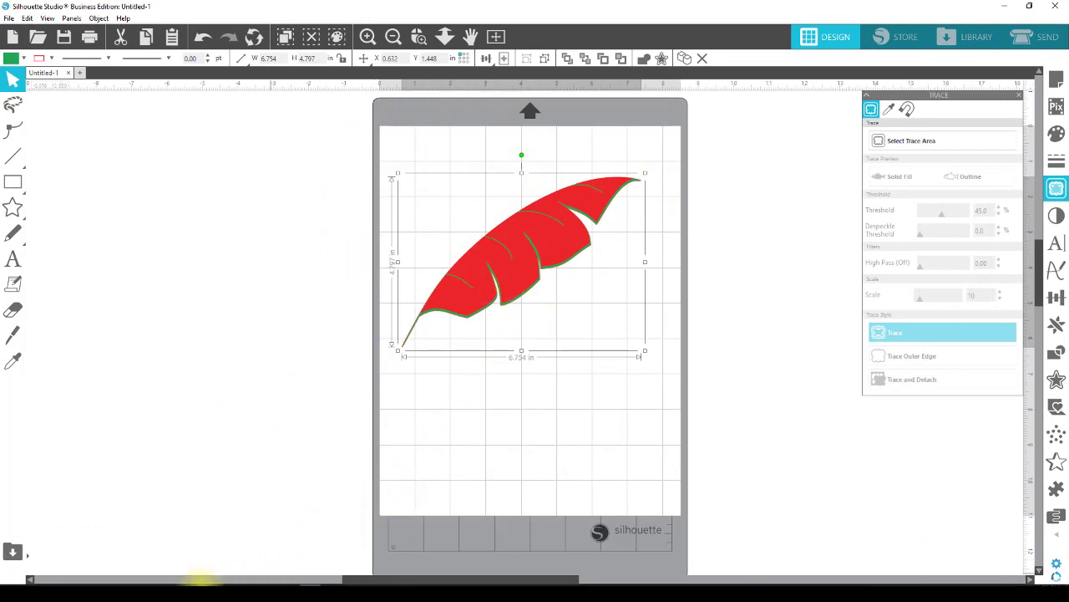
Switch to Cricut Design Space, upload the leaf2 SVG from Downloads as an image, and insert it on the canvas.
click(204, 588)
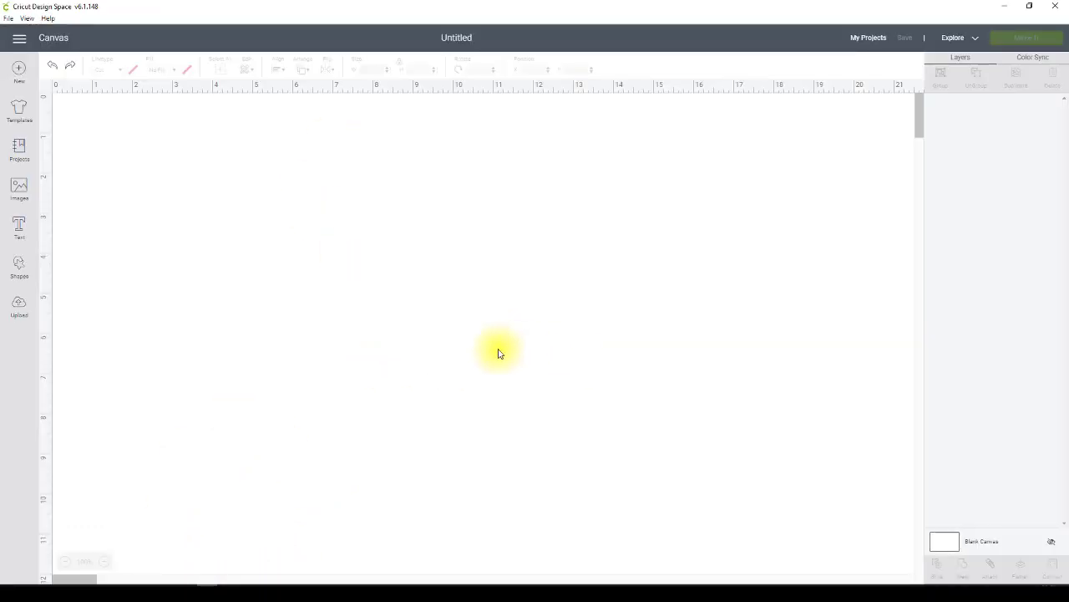
click(17, 307)
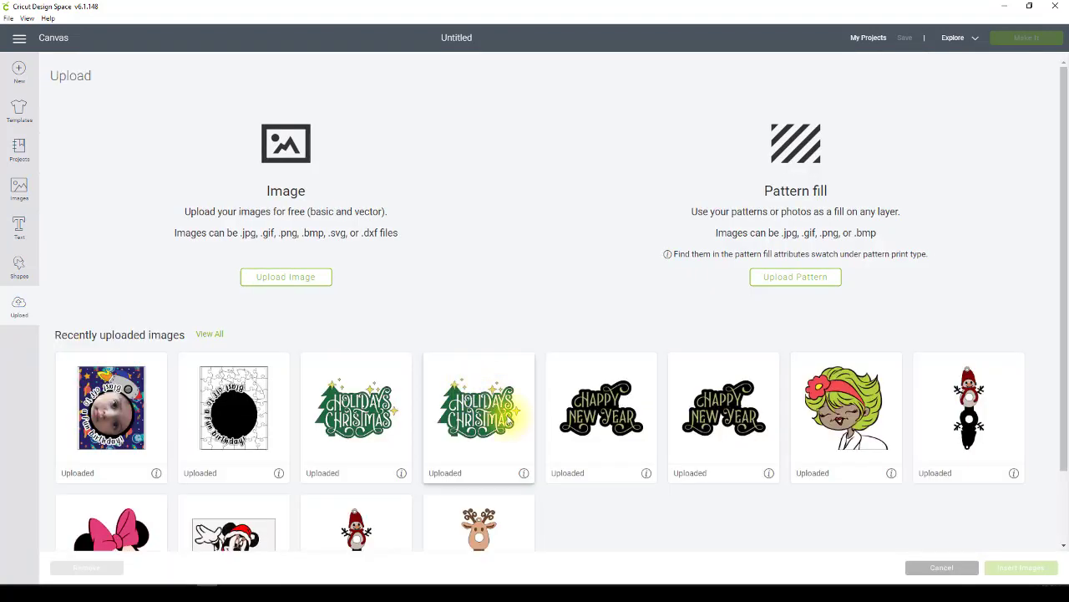
click(303, 281)
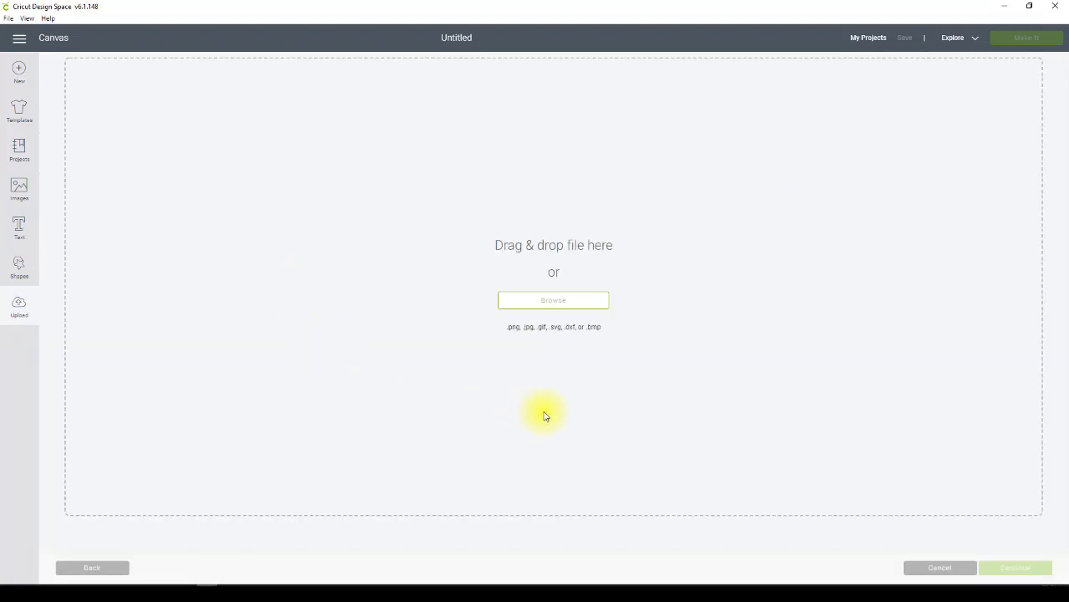
click(571, 304)
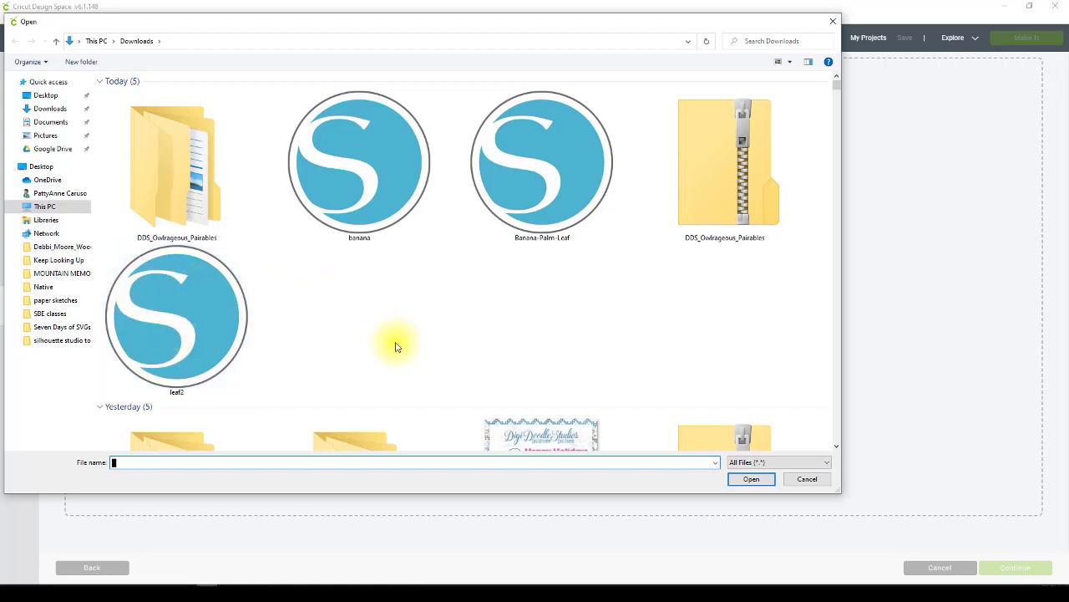
double_click(191, 294)
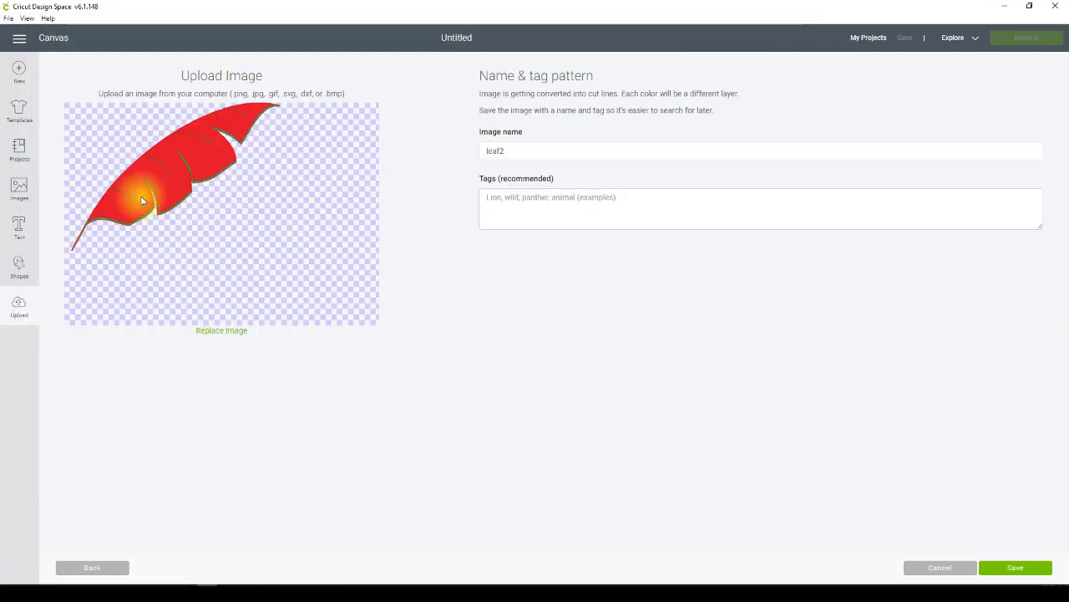
click(1009, 571)
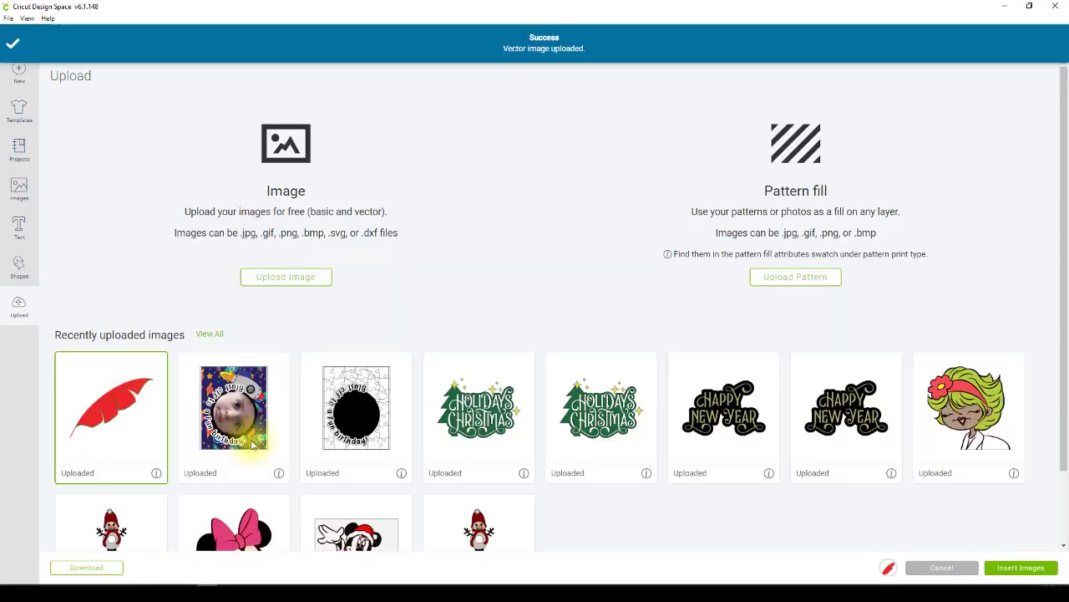
click(1015, 570)
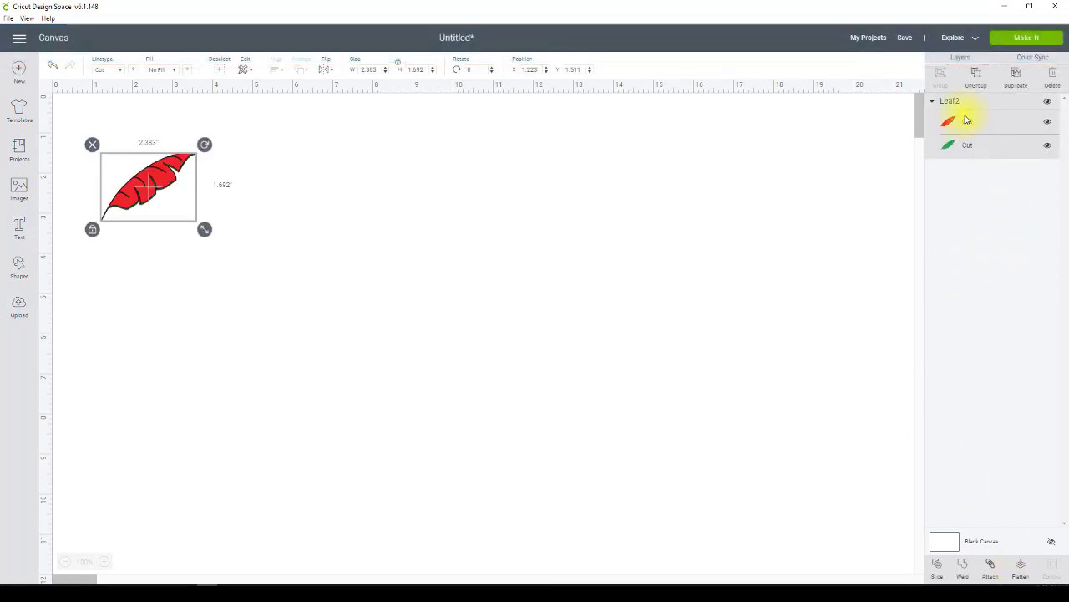
Move the inserted leaf further into the canvas and ungroup its red and green layers into separate pieces.
click(312, 214)
drag(157, 172, 354, 258)
click(976, 76)
click(704, 389)
Preview how the green and red leaf pieces are laid out on their cutting mats, and return to the canvas.
click(1044, 40)
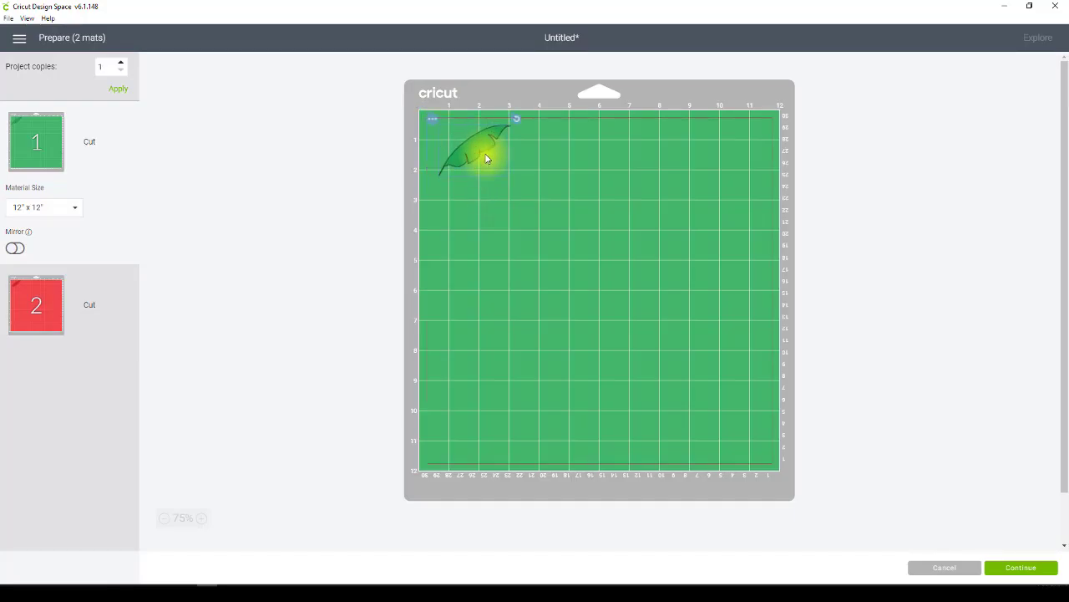
drag(486, 159, 491, 162)
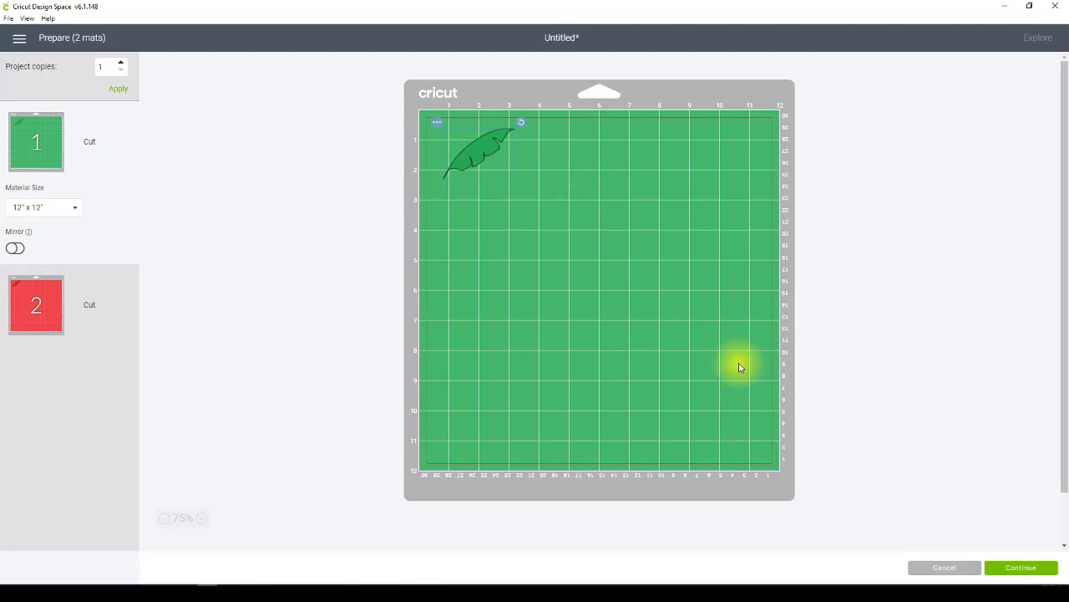
click(943, 571)
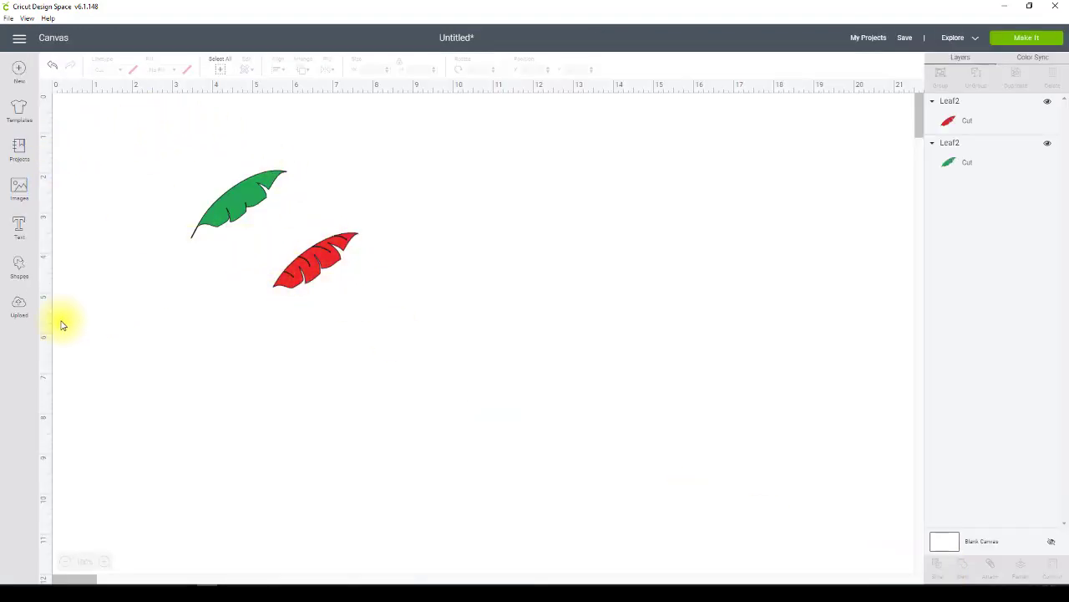
Replace the unsaved leaf project with a new blank project.
click(17, 70)
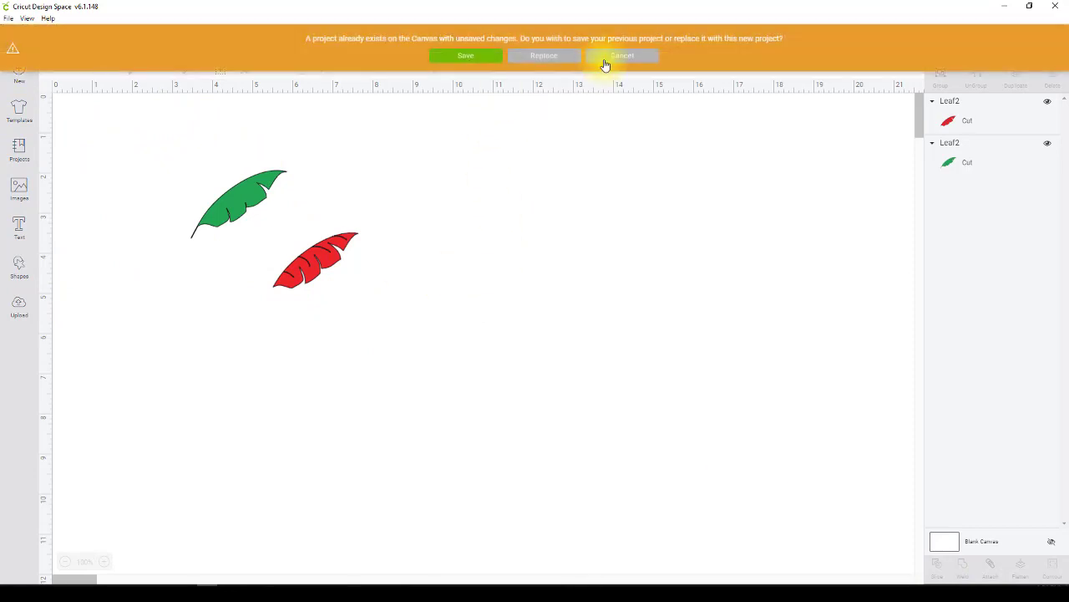
click(554, 56)
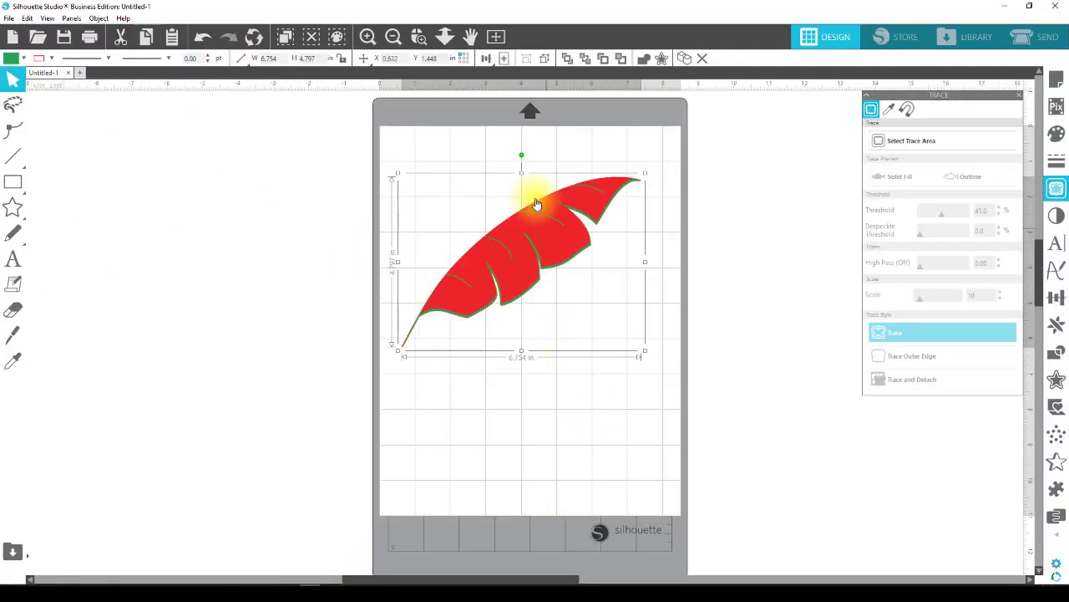
In Silhouette Studio, open the Banana stamp from the DDS-Monkey-Business-Prbls folder and position it on the upper part of the mat.
click(9, 17)
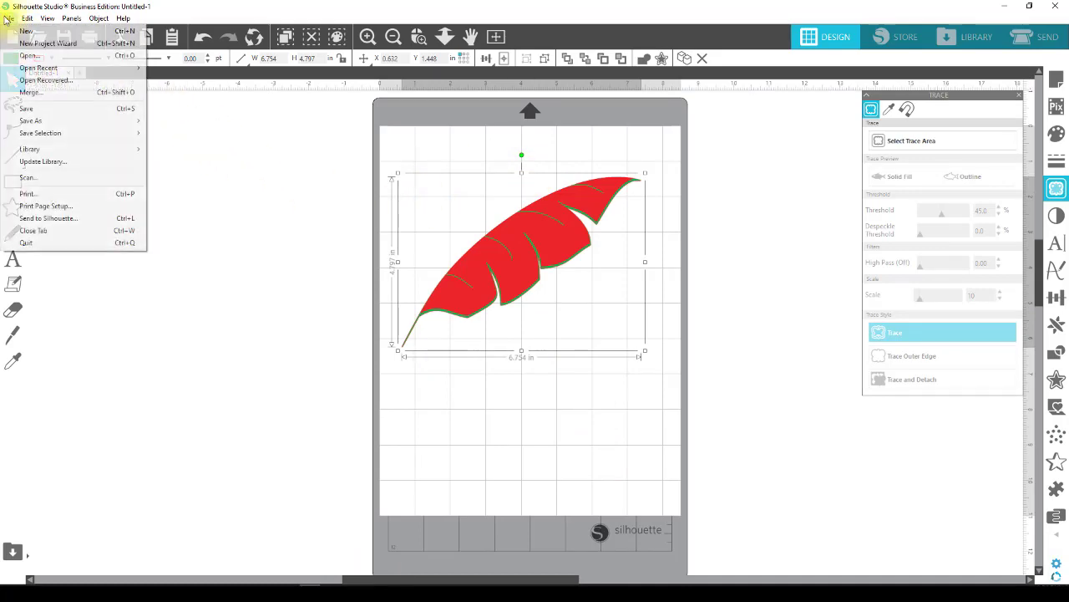
click(27, 55)
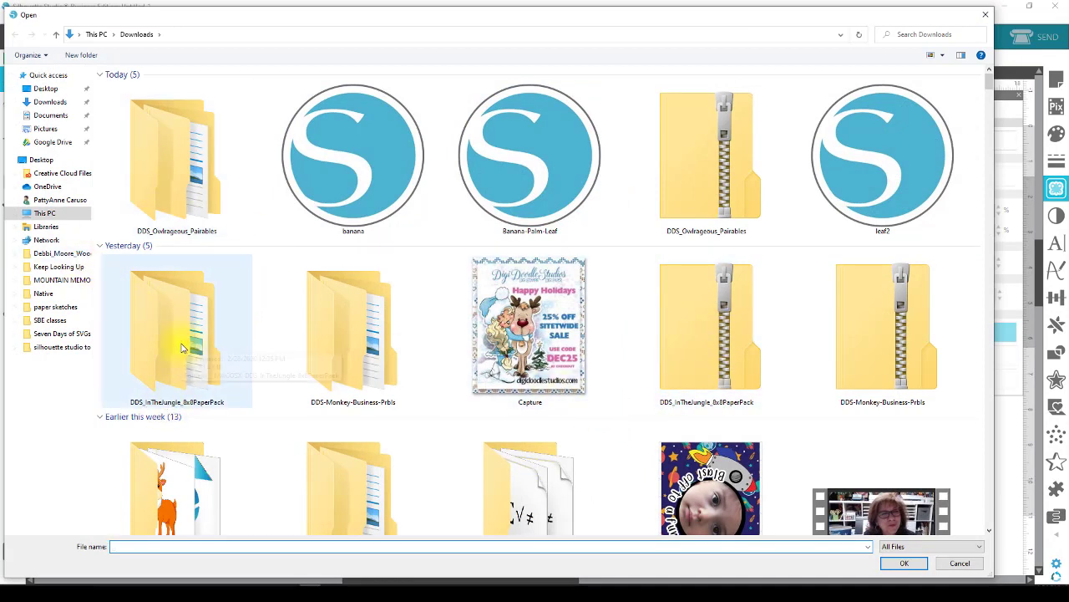
click(374, 341)
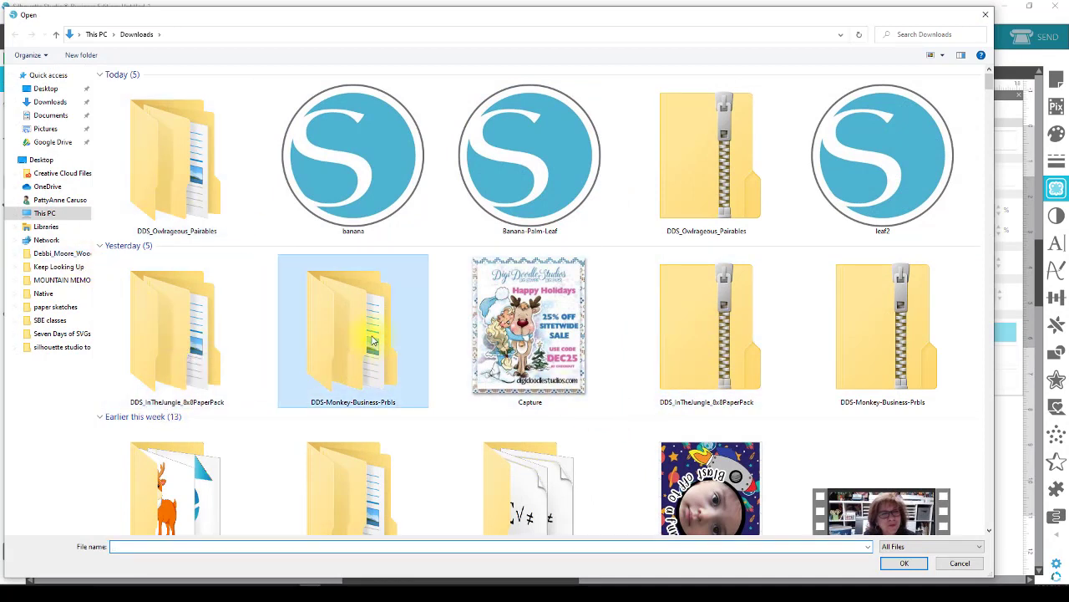
double_click(374, 341)
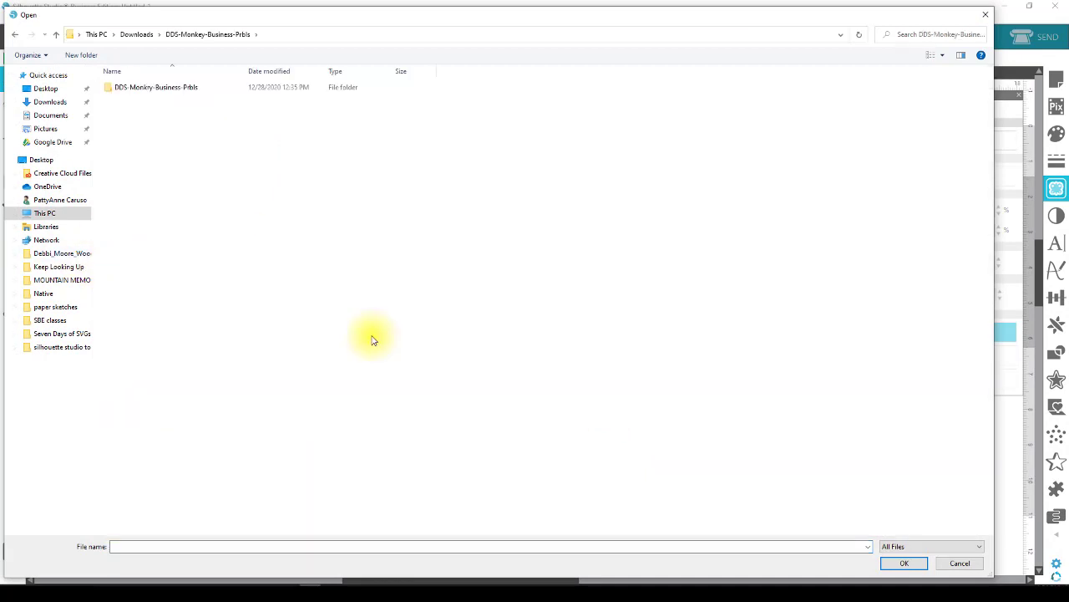
double_click(167, 89)
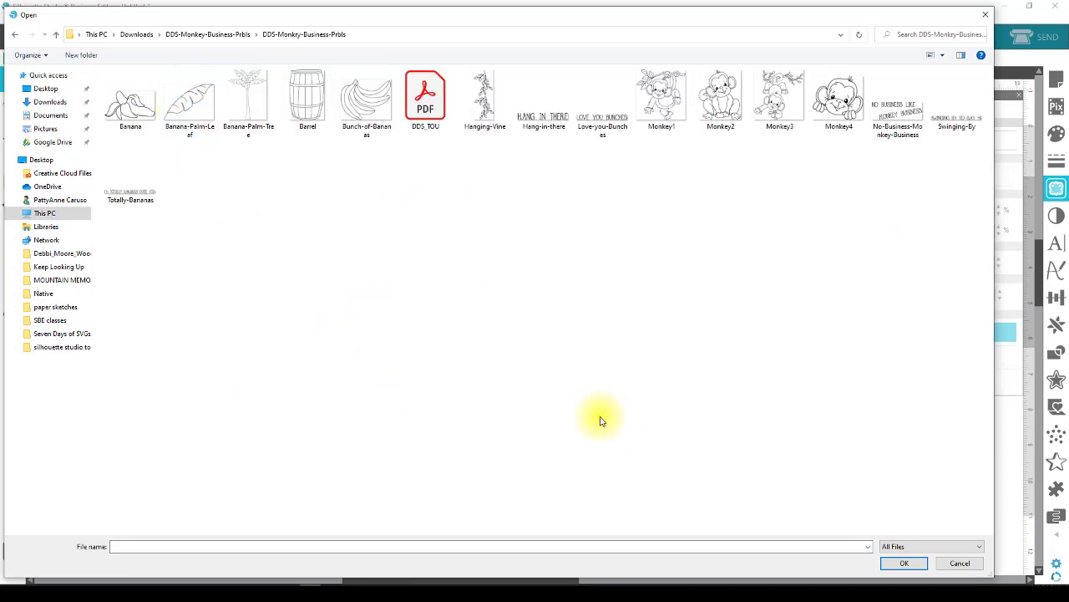
double_click(129, 110)
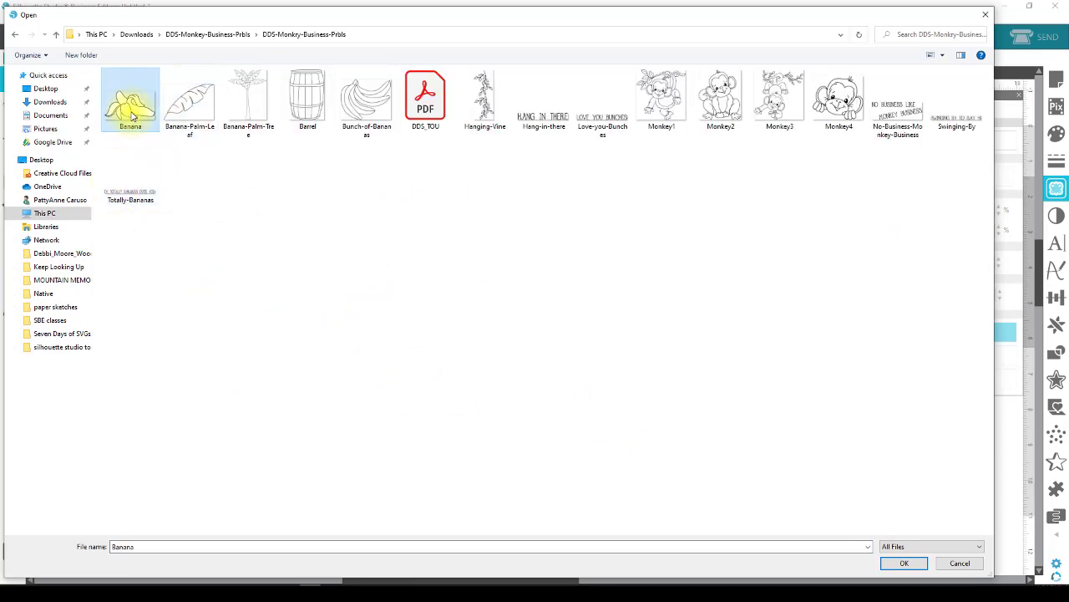
drag(489, 215, 519, 273)
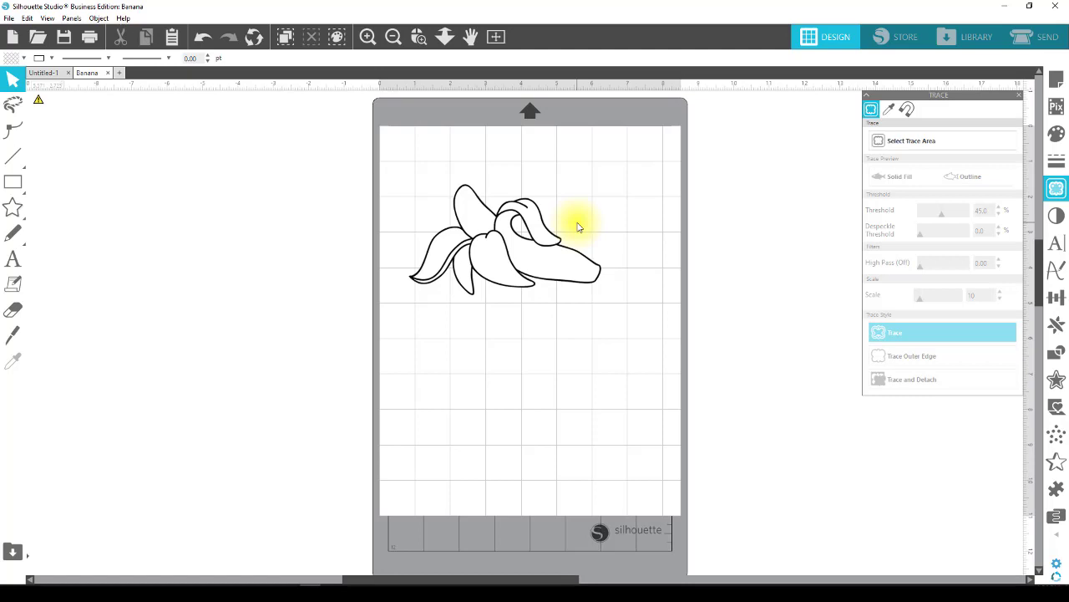
Trace the whole banana stamp using the Trace style, and move the original black image off the mat to the left.
click(513, 259)
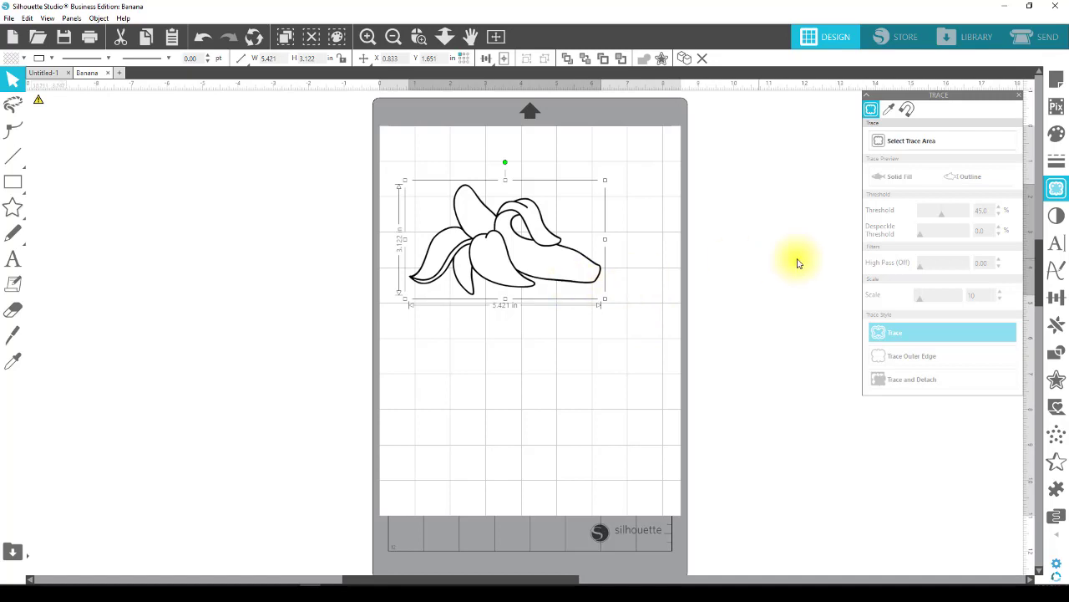
click(1058, 191)
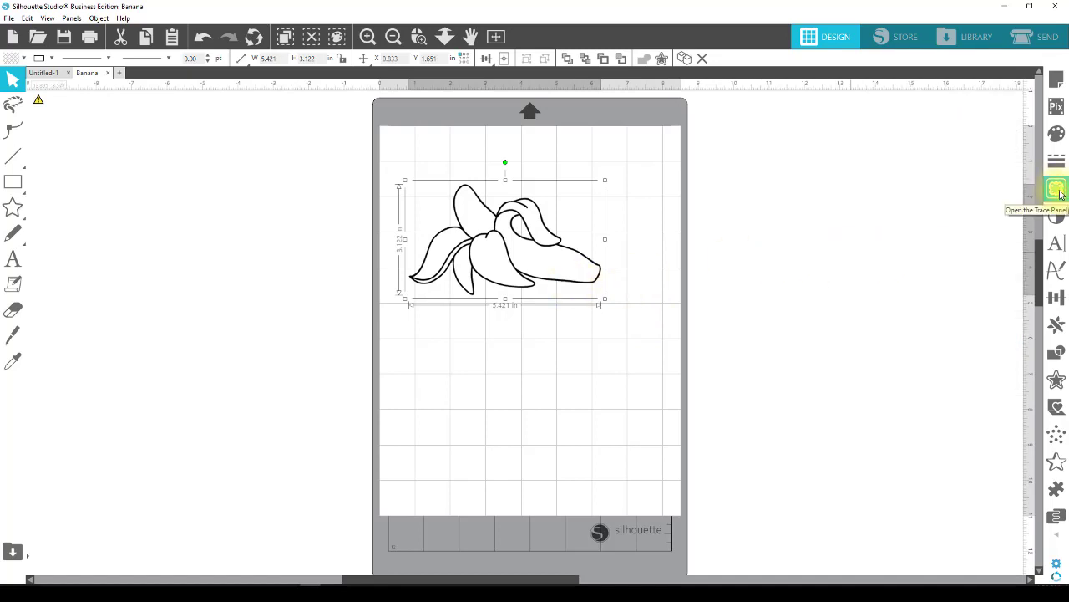
click(1058, 191)
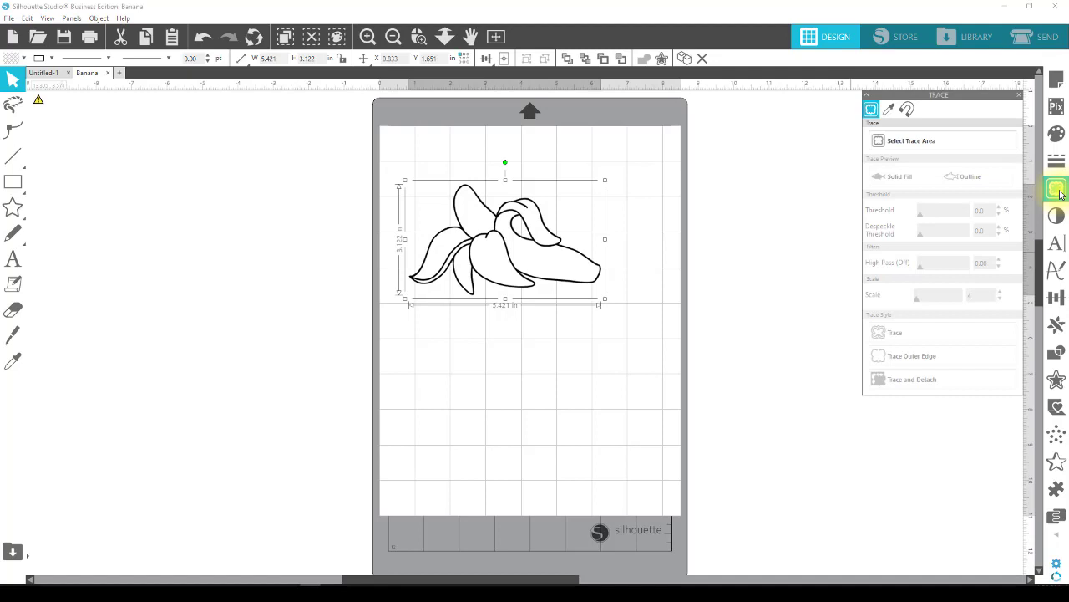
click(884, 140)
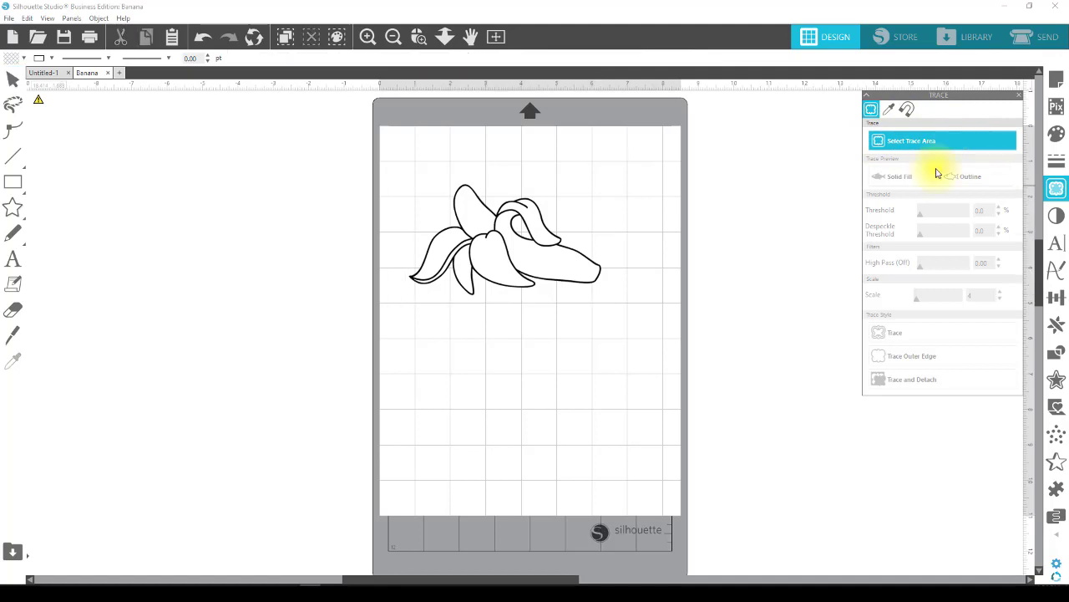
mouse_move(386, 148)
mouse_down()
mouse_move(483, 181)
mouse_move(635, 322)
mouse_up()
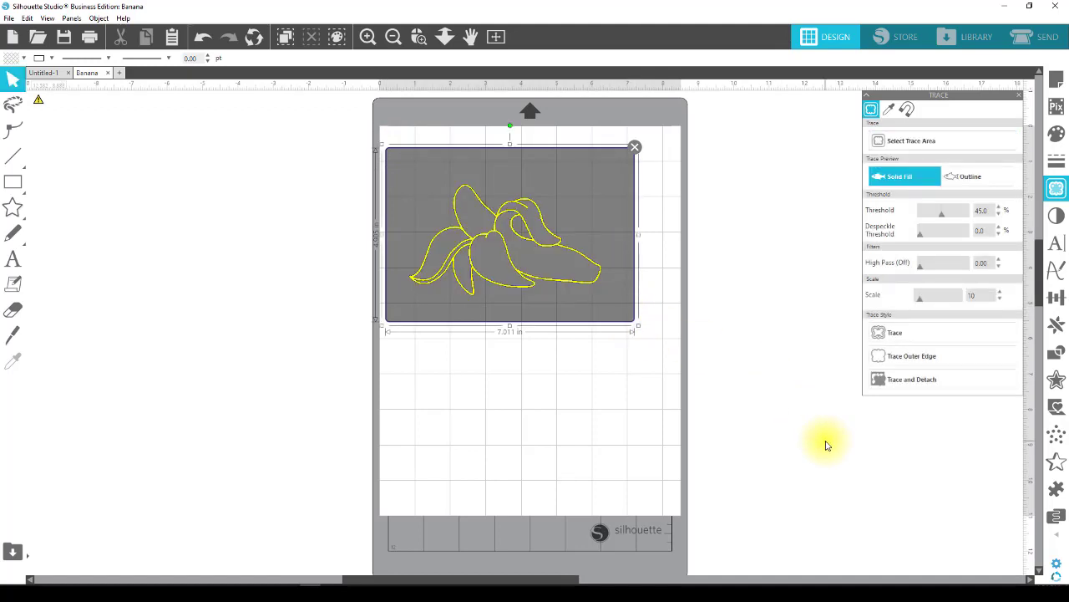
click(923, 333)
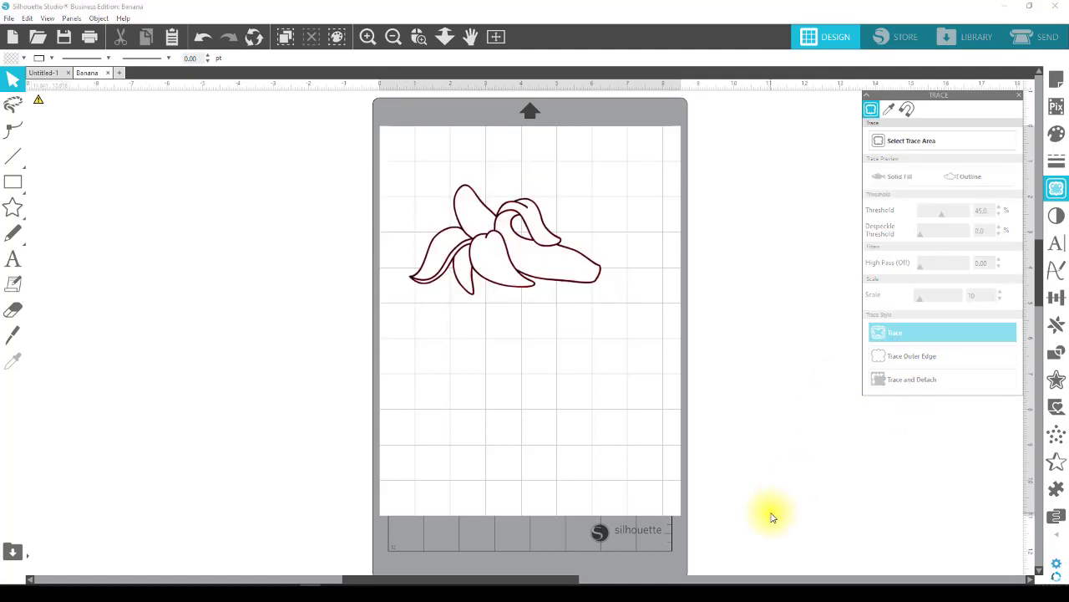
mouse_move(551, 265)
mouse_down()
mouse_move(361, 323)
mouse_move(266, 253)
mouse_move(201, 243)
mouse_move(211, 273)
mouse_up()
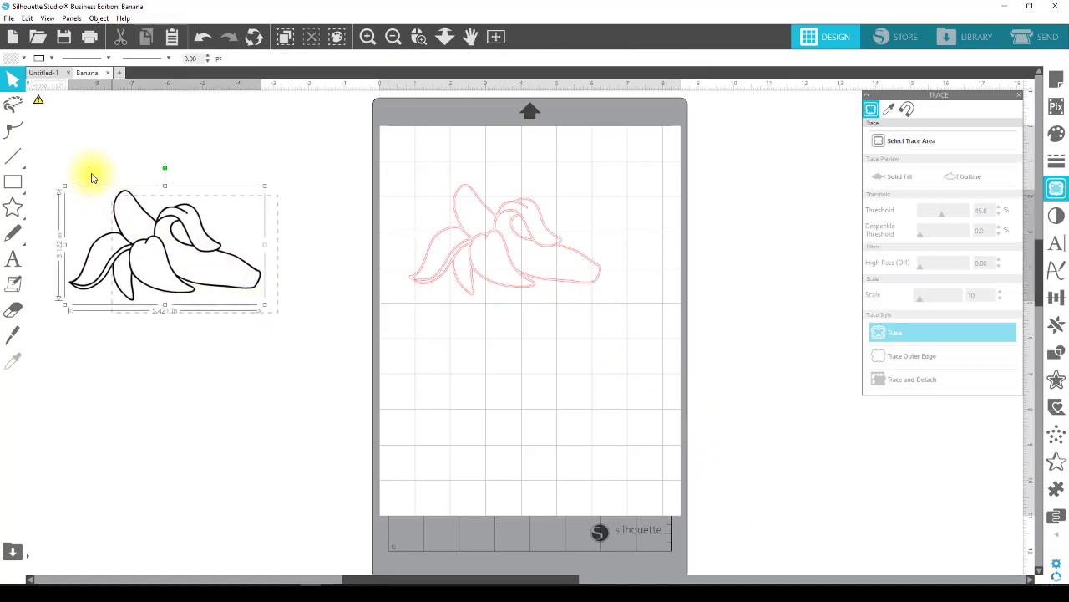
Delete the original black banana image and fill the traced banana outline with light blue.
key(Delete)
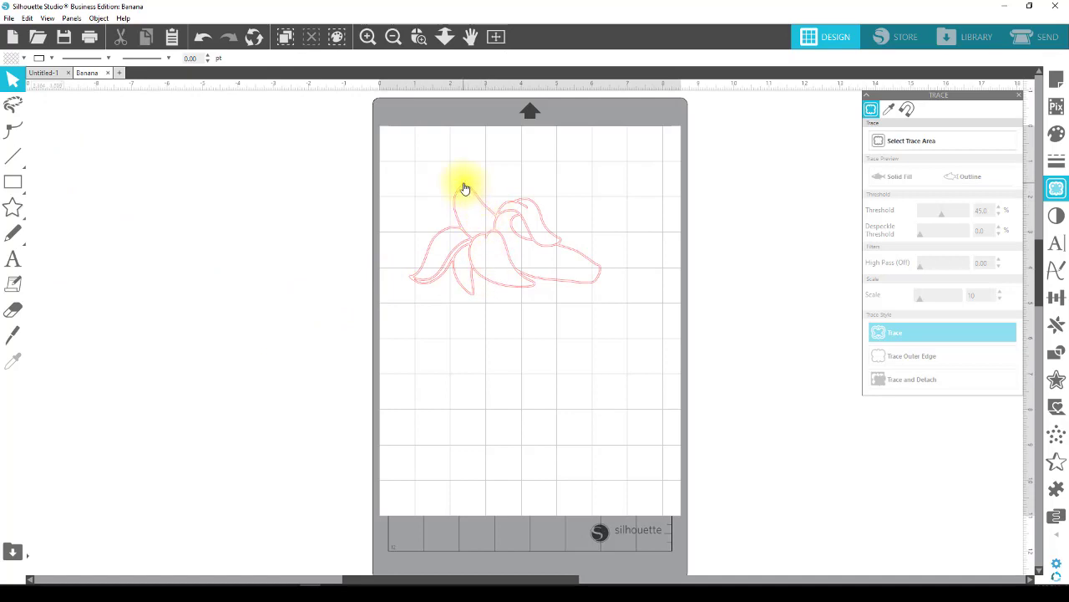
click(465, 188)
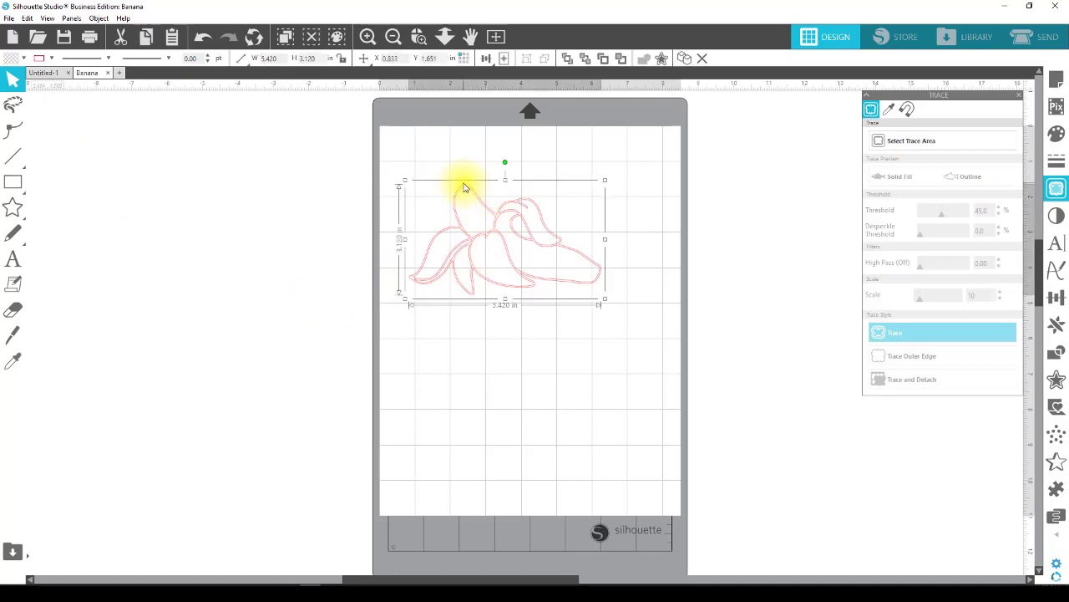
click(10, 60)
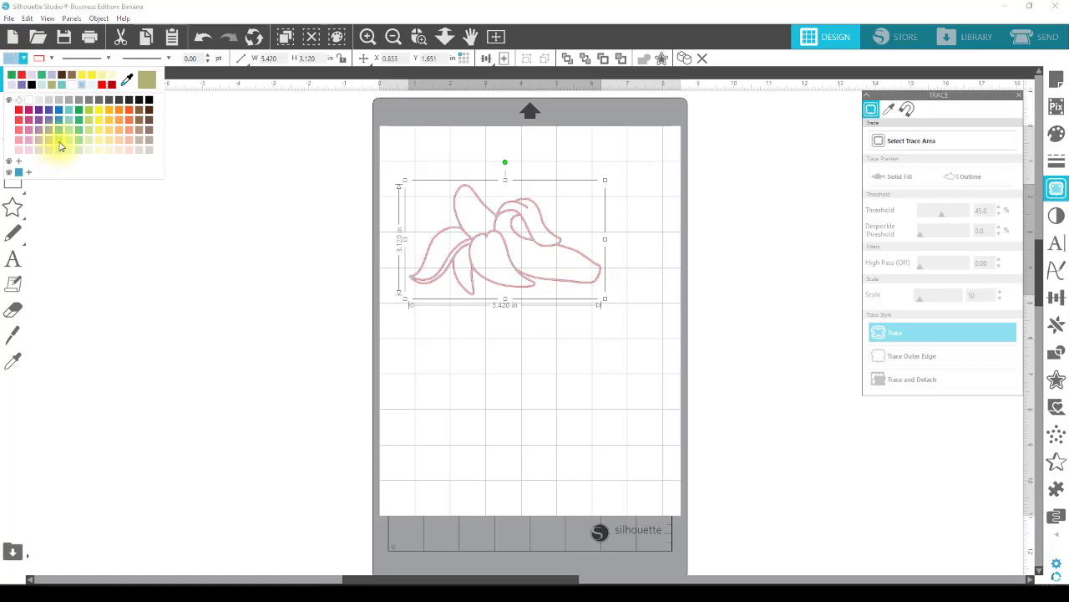
click(58, 147)
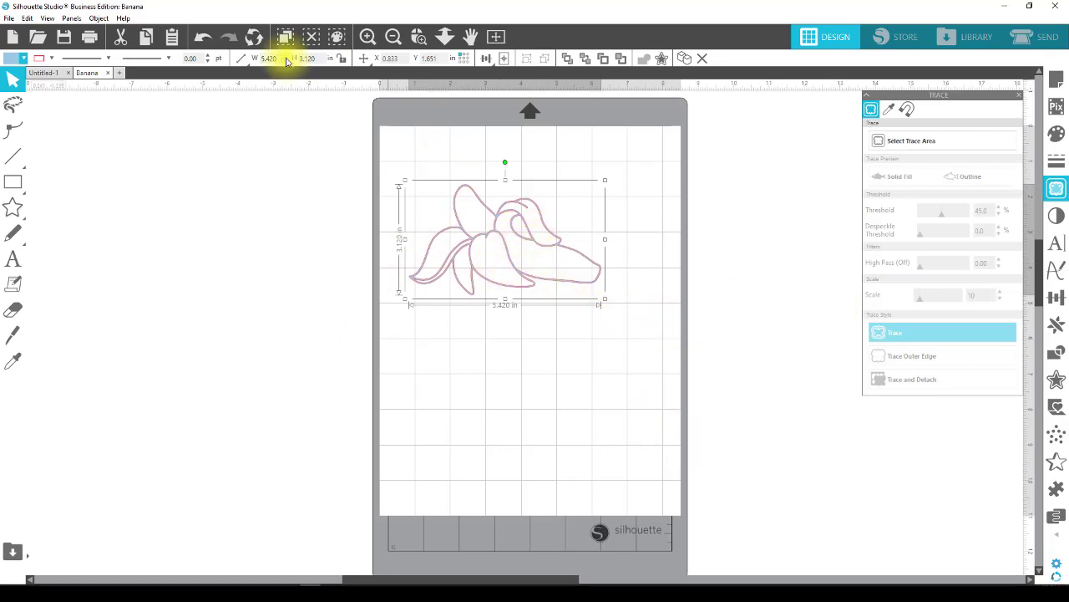
Release the compound path of the blue banana trace so its pieces can be coloured individually.
click(101, 19)
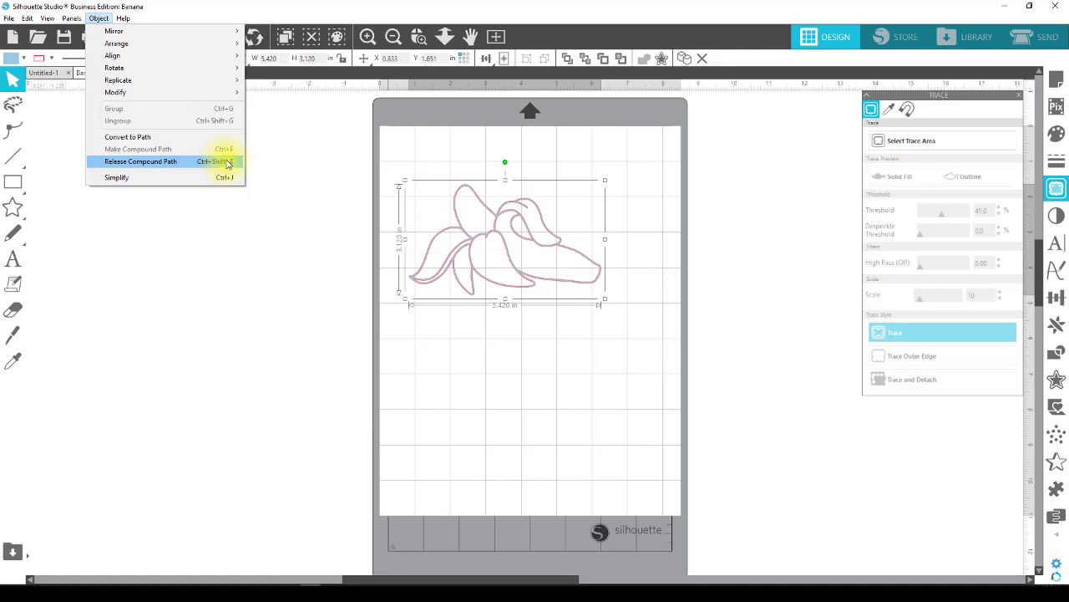
click(225, 162)
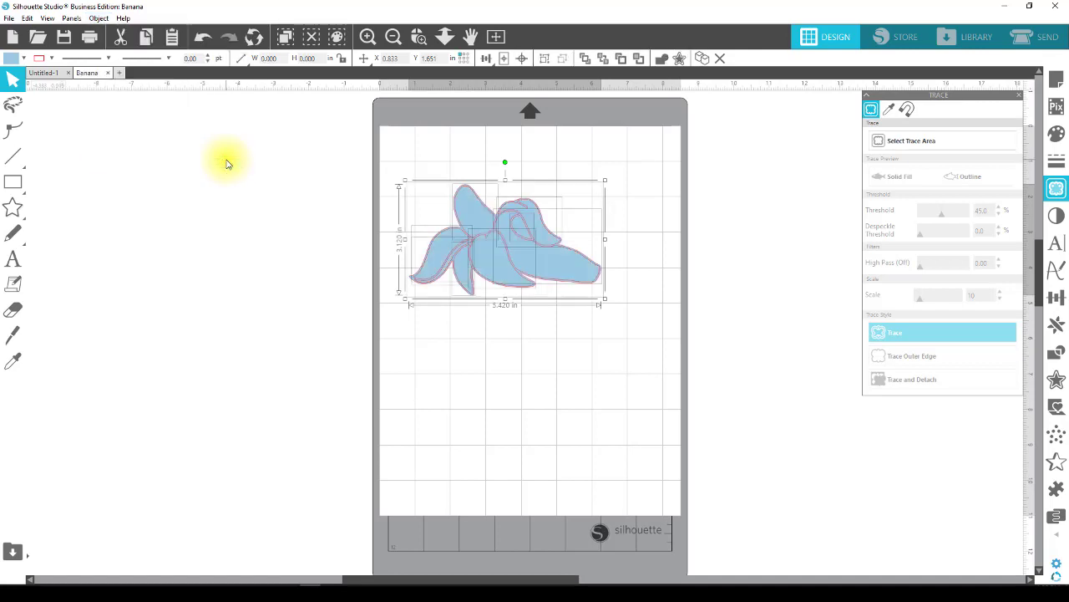
click(419, 42)
drag(345, 128, 795, 338)
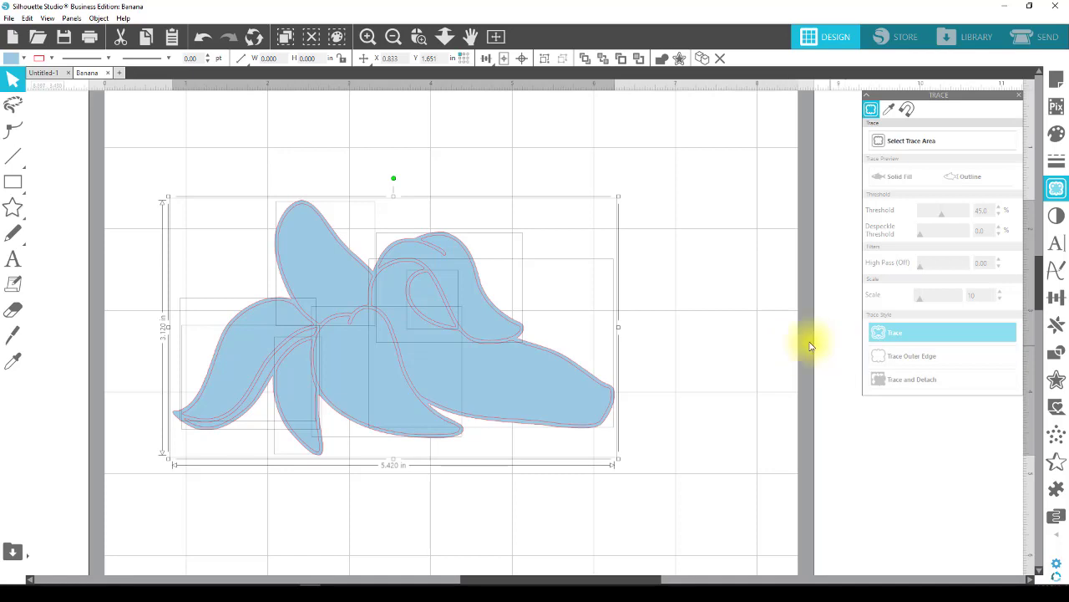
click(732, 205)
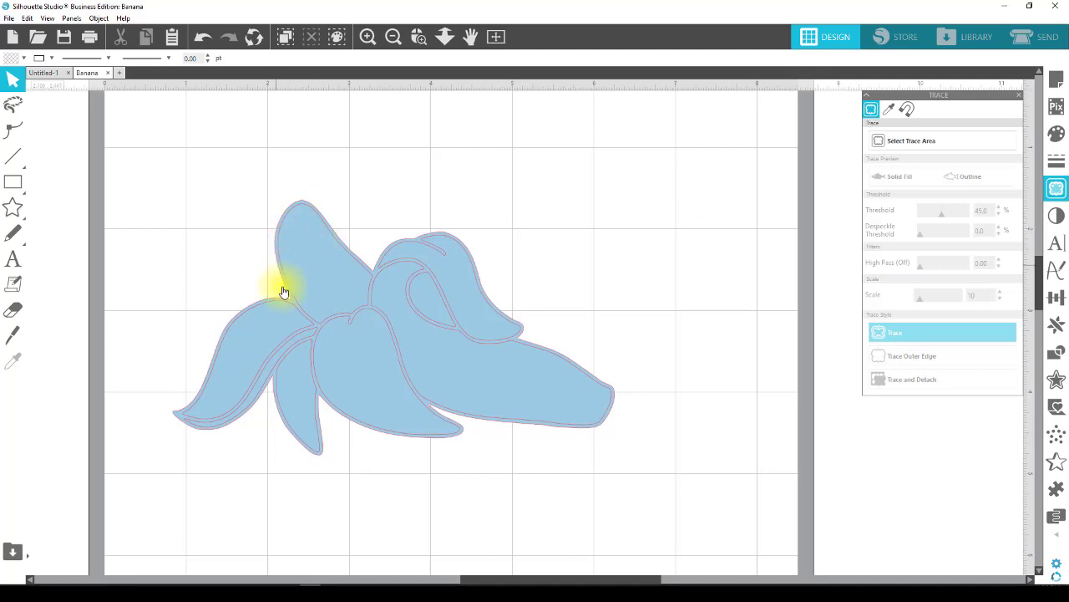
Fill the peeled banana tip at the upper end of the design with pale yellow.
click(313, 261)
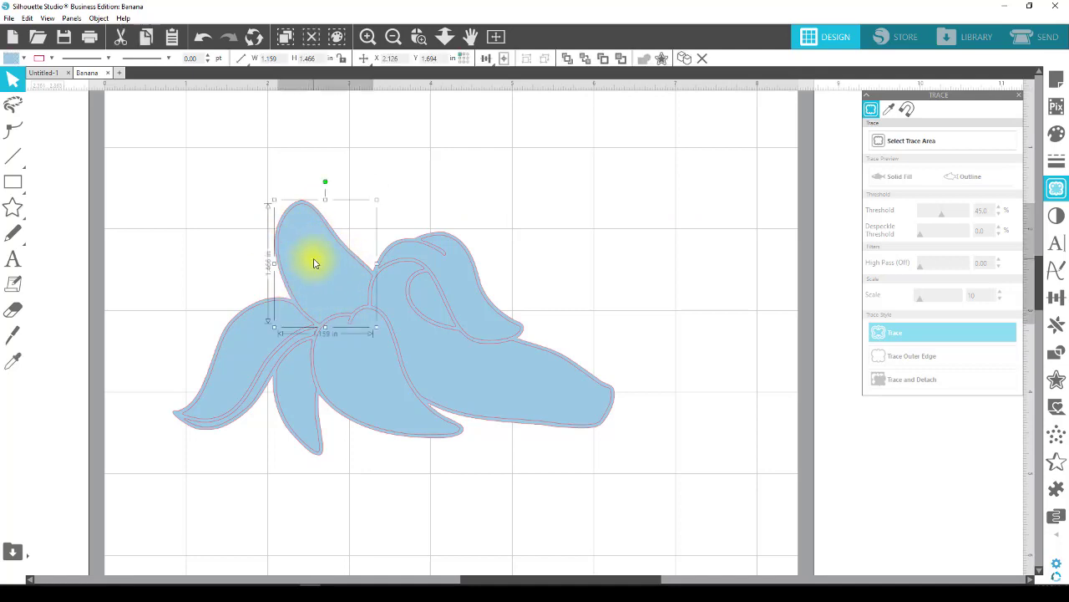
click(10, 59)
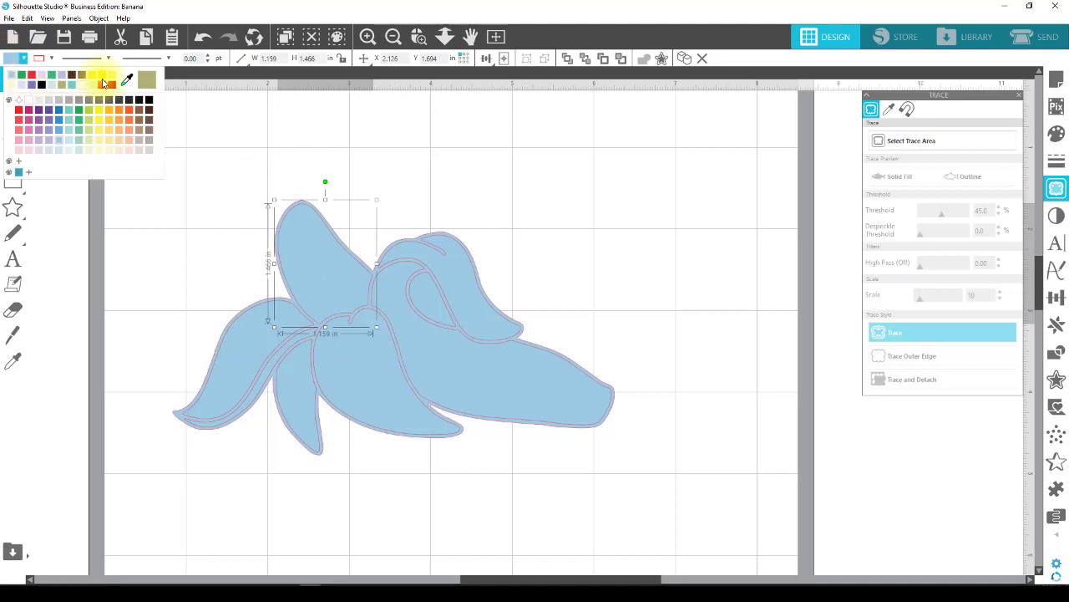
click(99, 150)
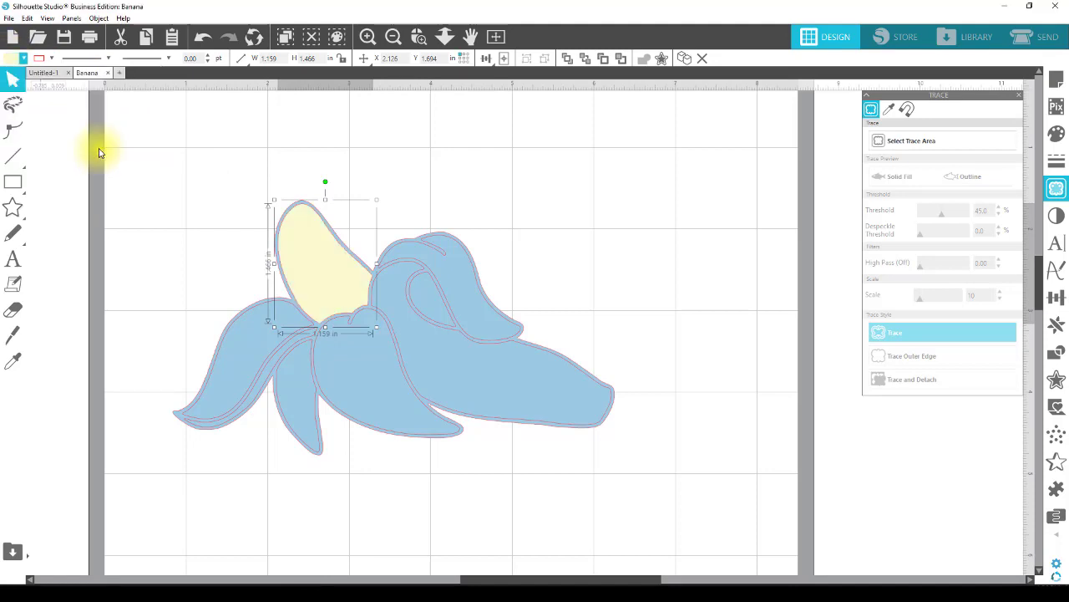
click(573, 203)
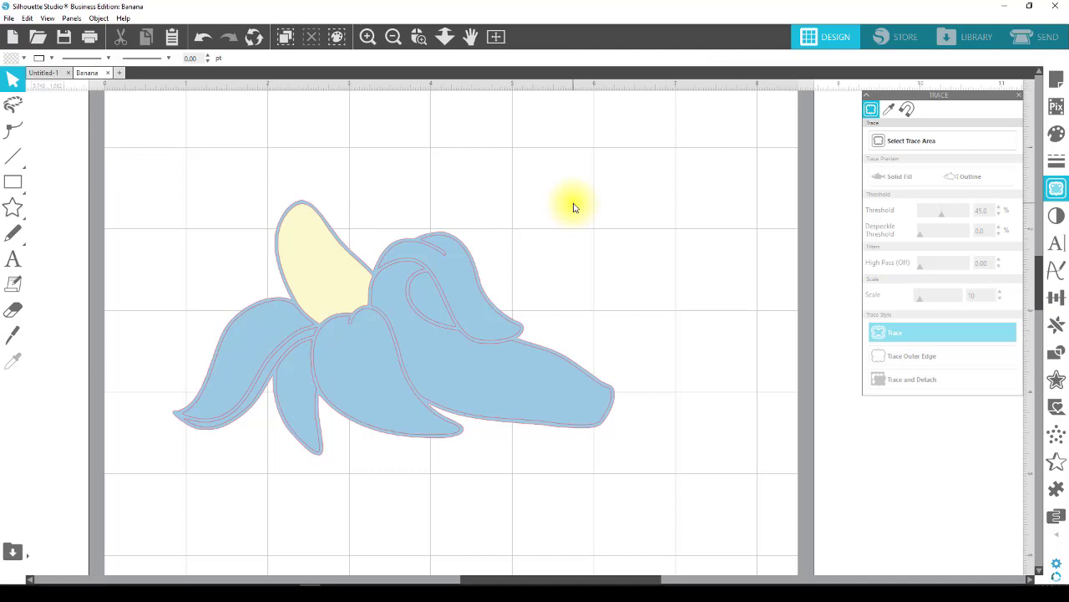
Fill the large peel flap on the banana's left side with a yellow stronger than the pale yellow tip.
click(261, 344)
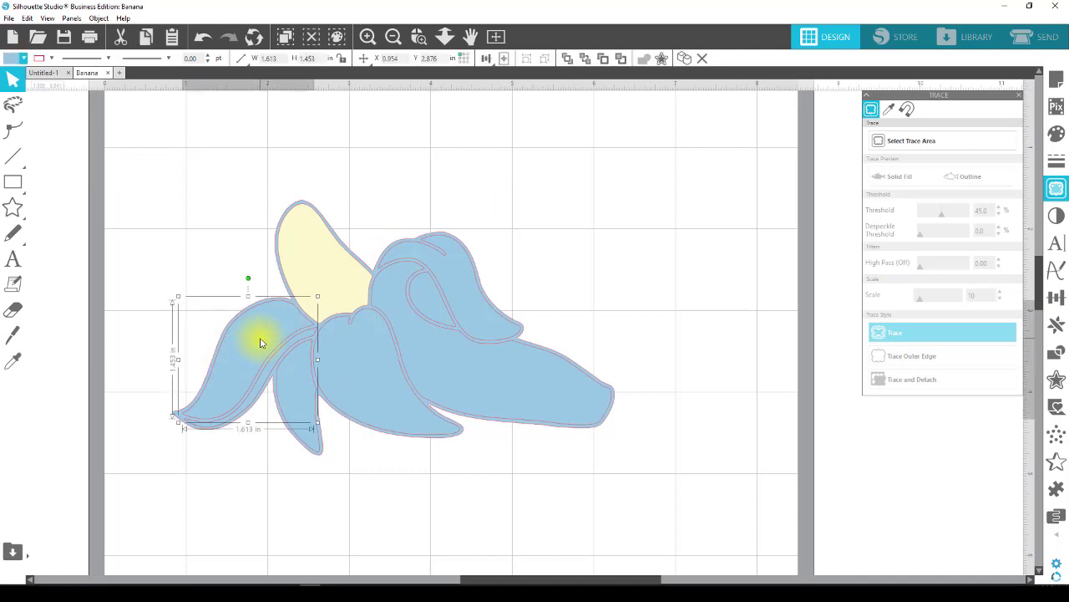
click(13, 59)
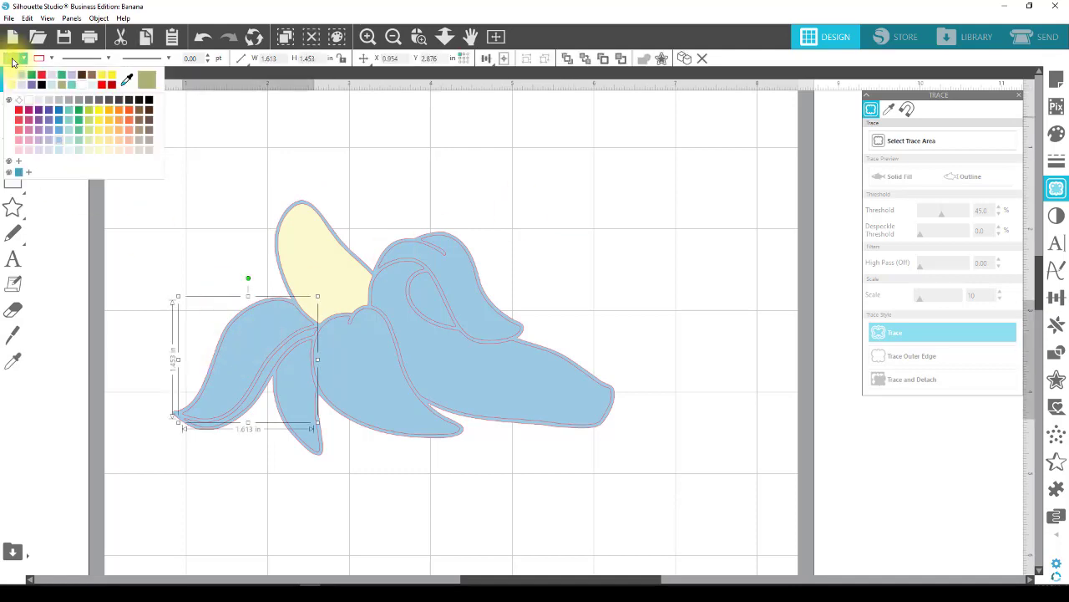
click(101, 146)
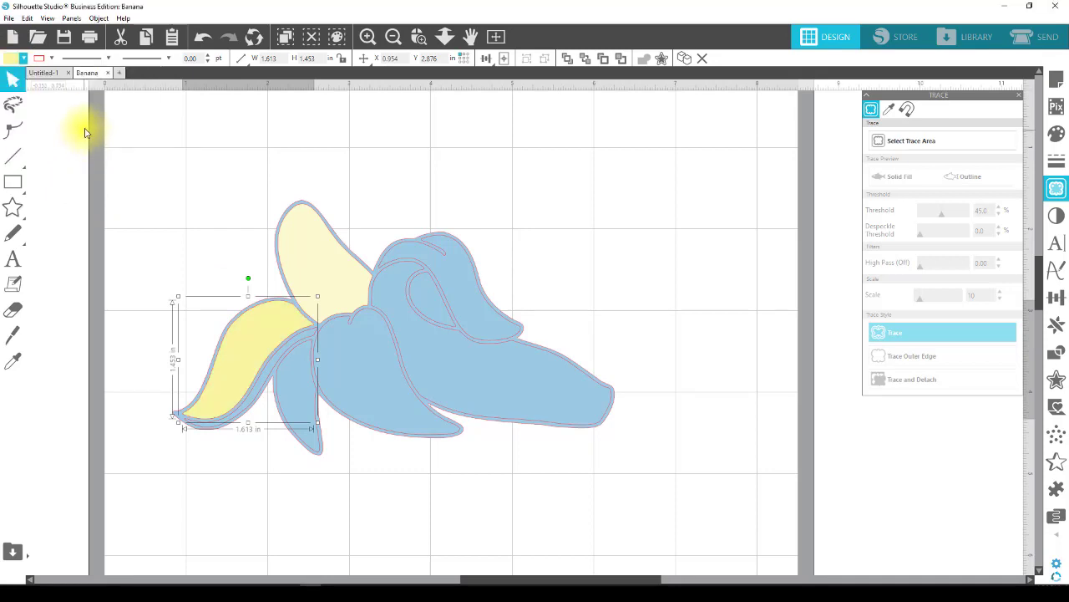
click(8, 60)
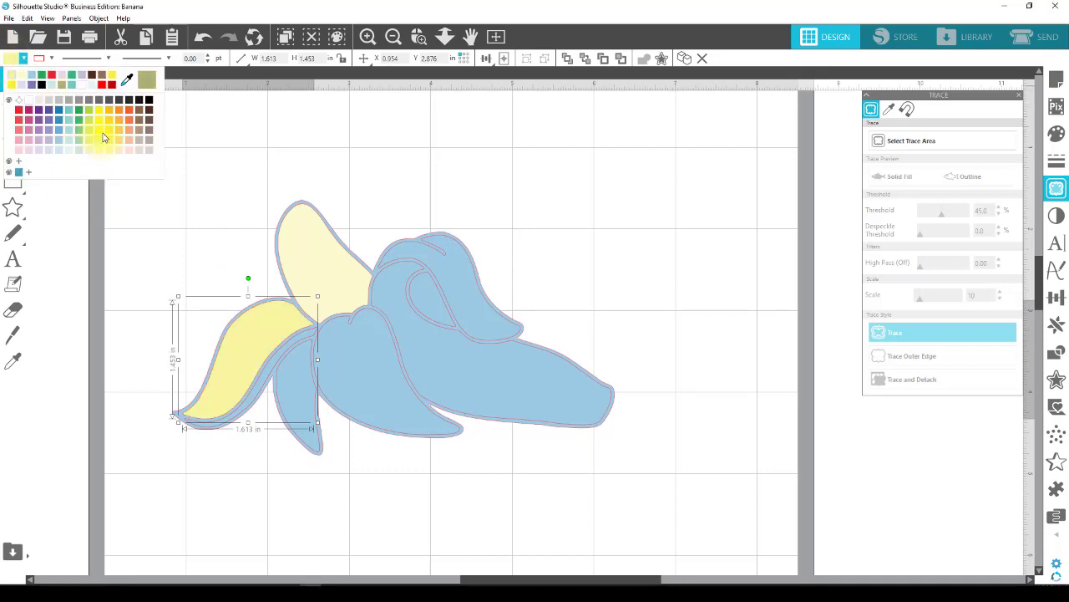
click(104, 137)
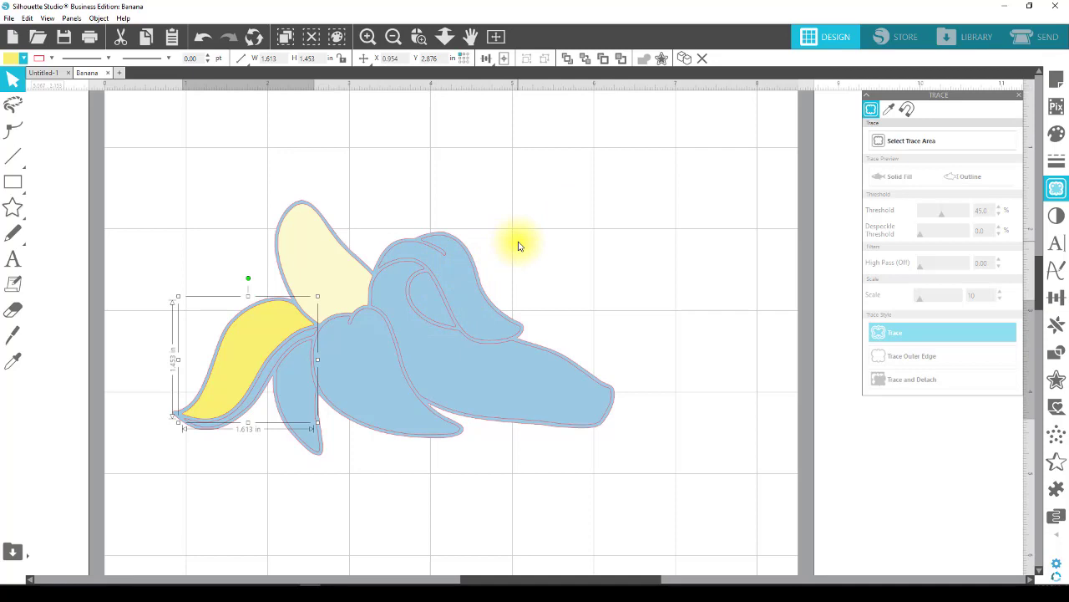
click(535, 222)
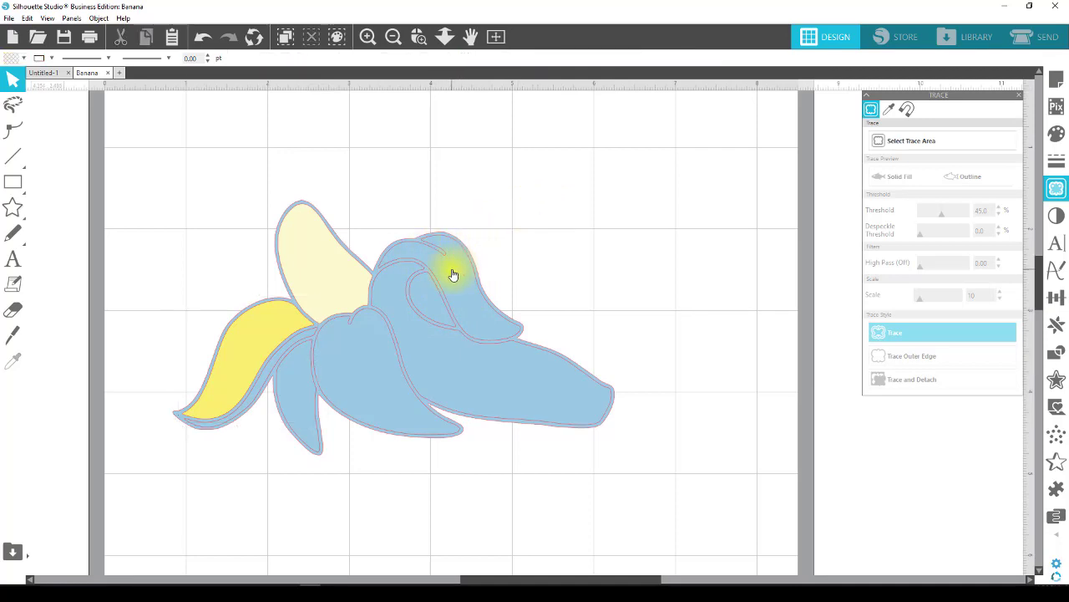
Fill the folded upper-right peel flap and the small pointed lower flap with the same yellow as the left flap.
click(452, 274)
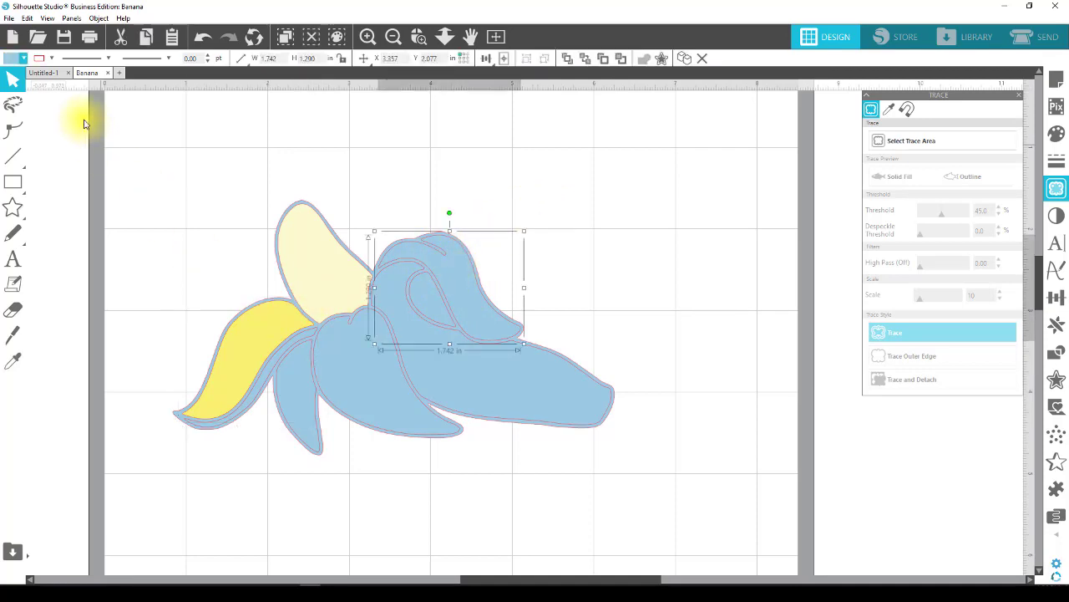
click(11, 59)
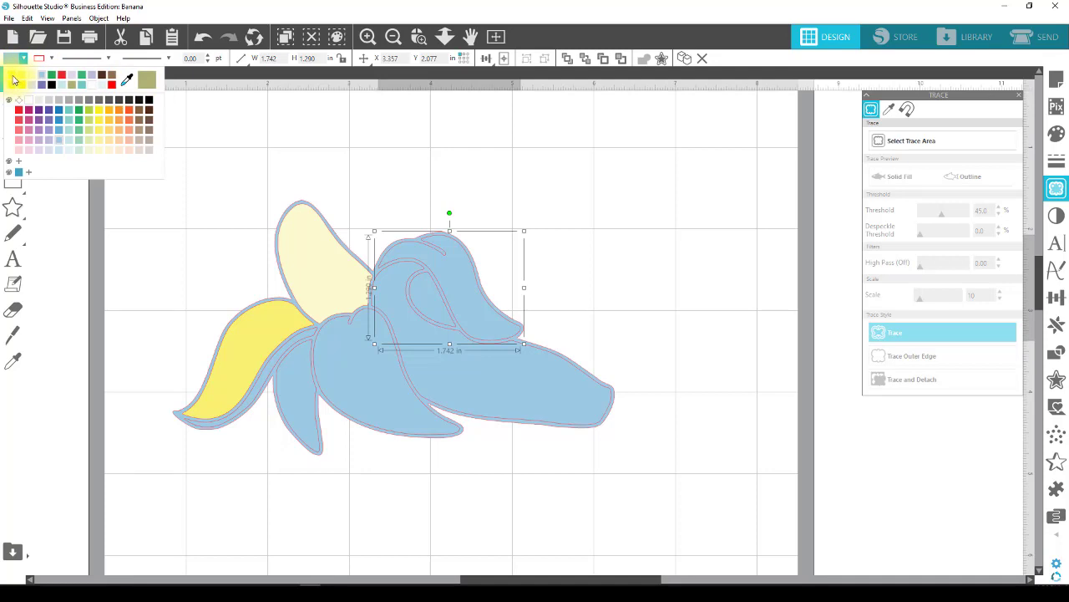
click(13, 80)
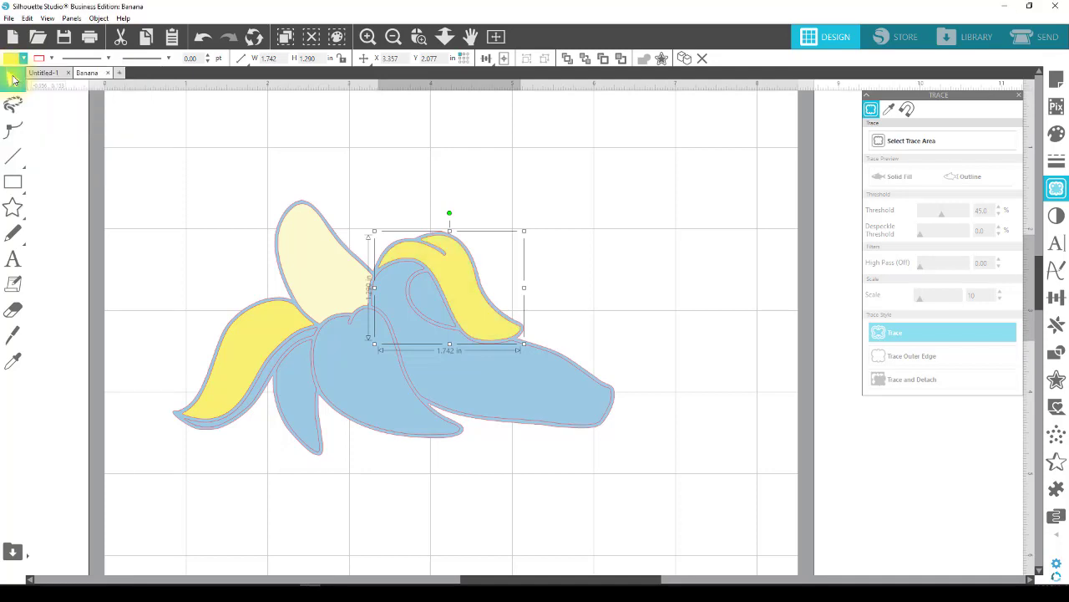
click(303, 401)
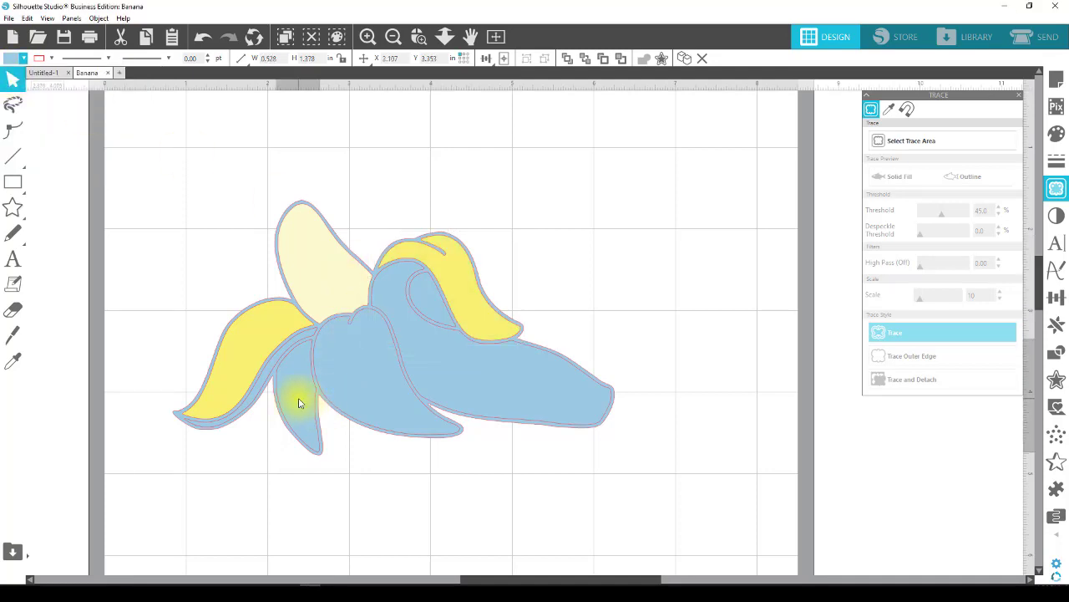
click(9, 60)
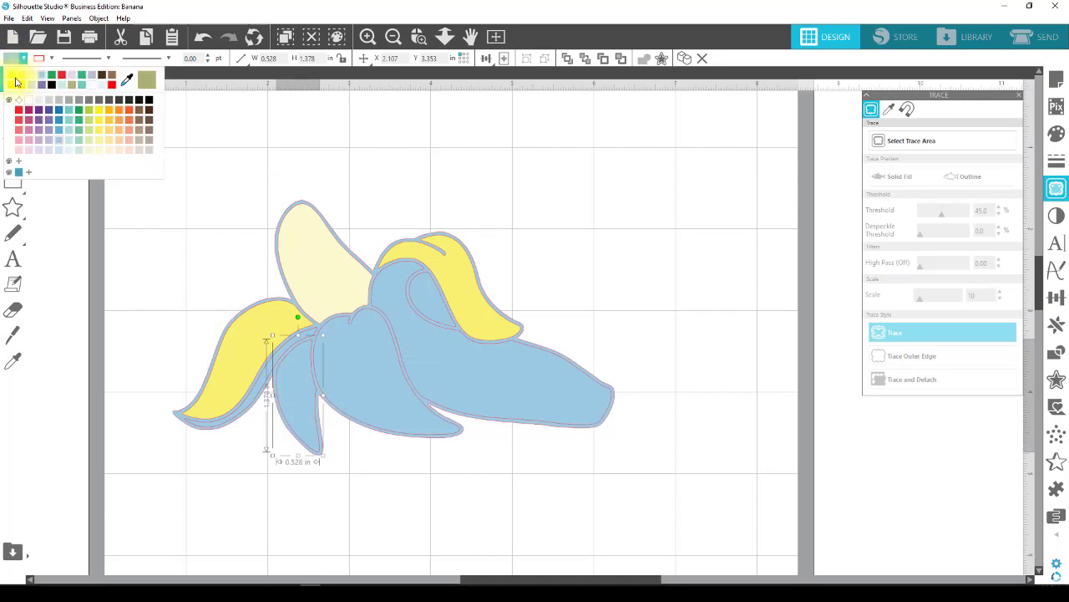
click(10, 79)
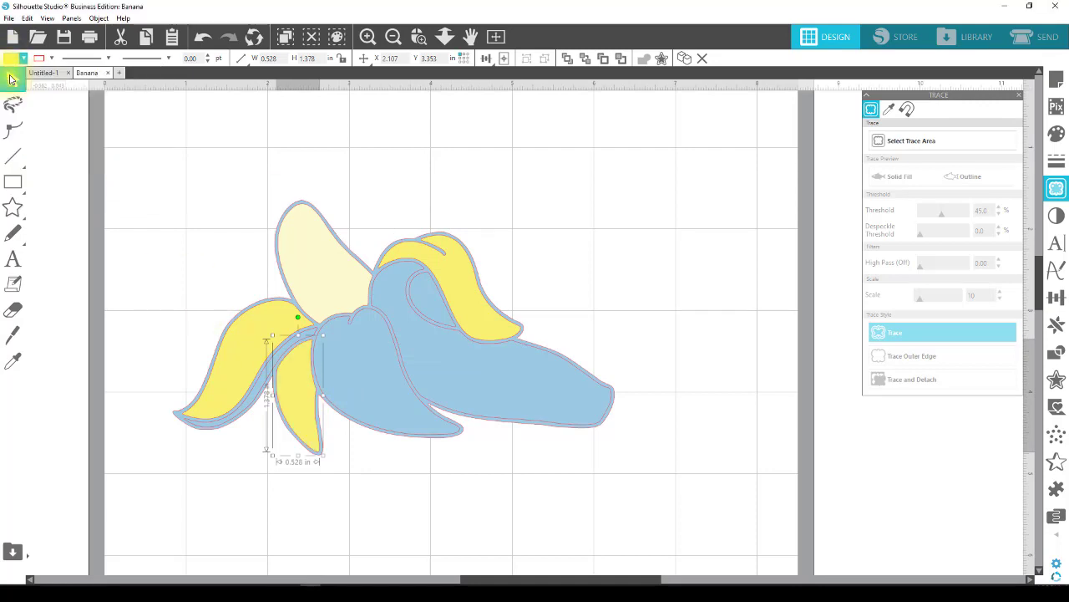
Fill the large front peel flap at the banana's centre with the same yellow as the other flaps.
click(369, 390)
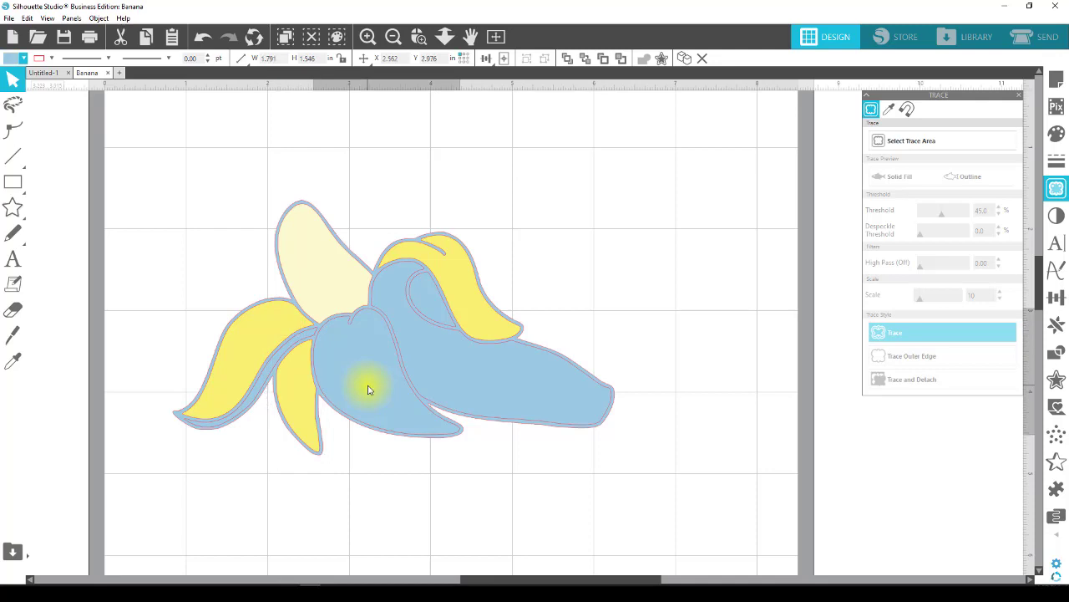
click(8, 60)
click(12, 81)
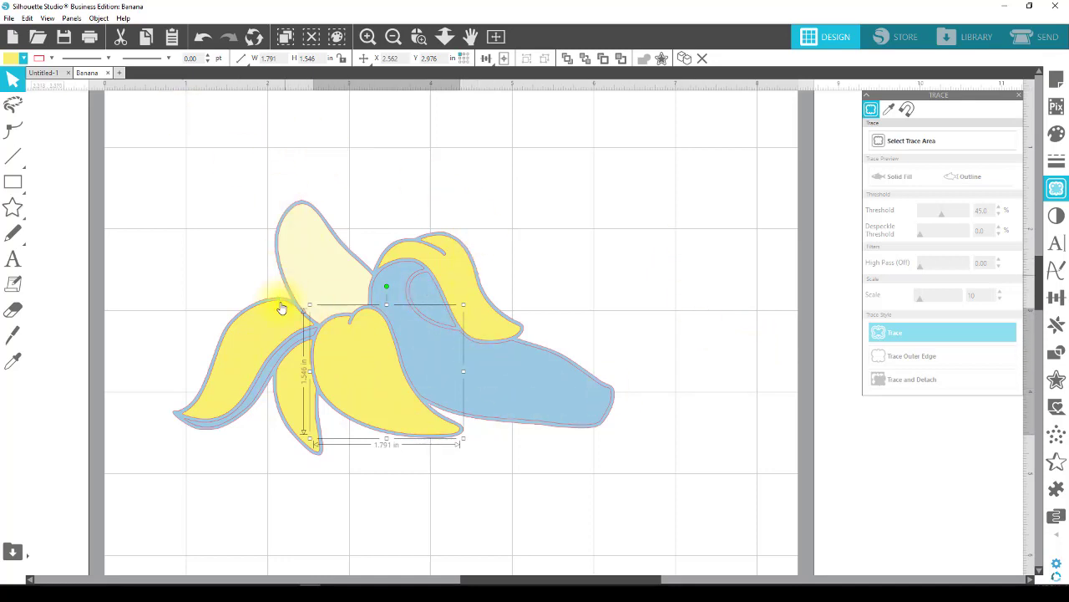
click(715, 341)
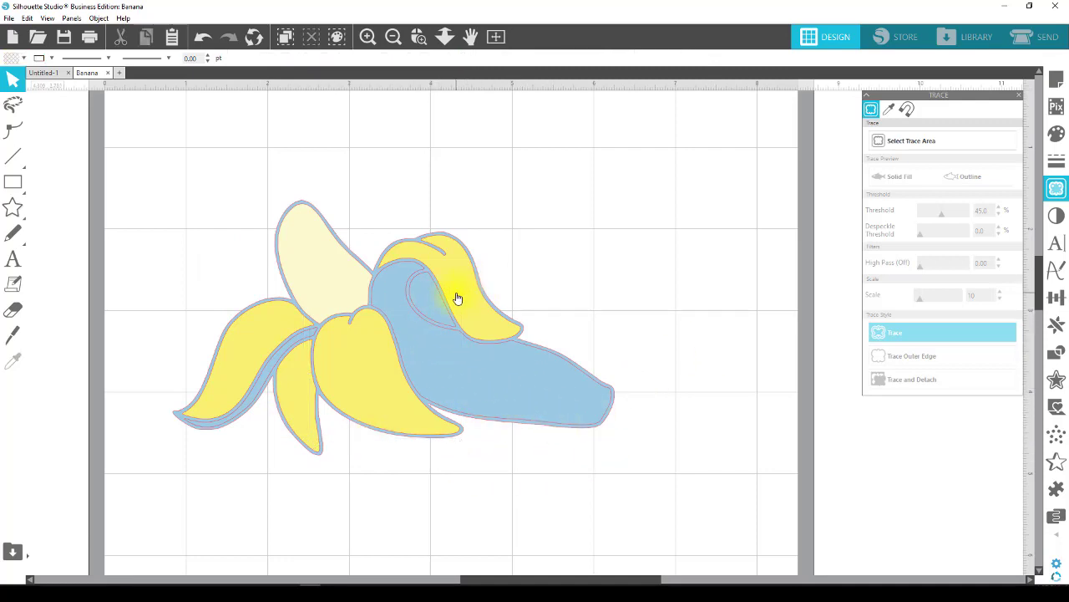
Fill the long unpeeled banana body with yellow by sampling the colour of the upper-right peel flap with the eyedropper.
click(528, 391)
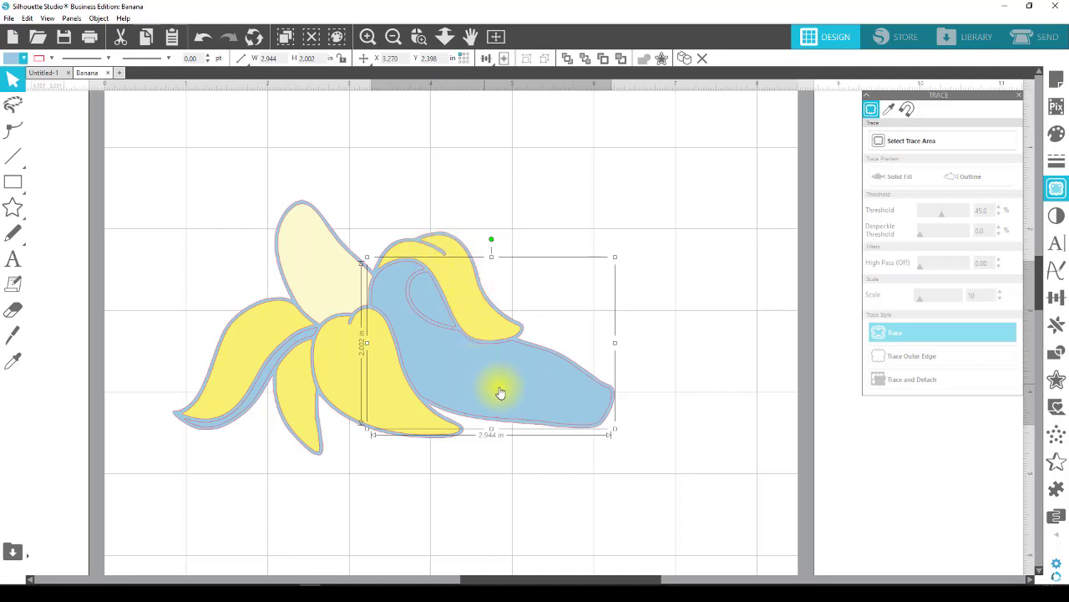
click(581, 528)
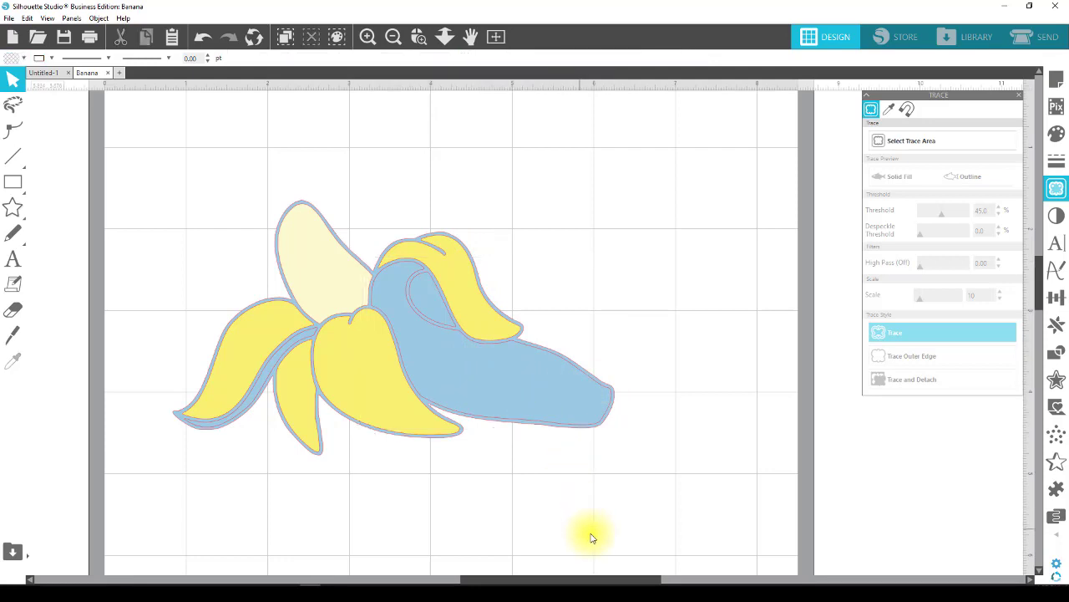
click(521, 405)
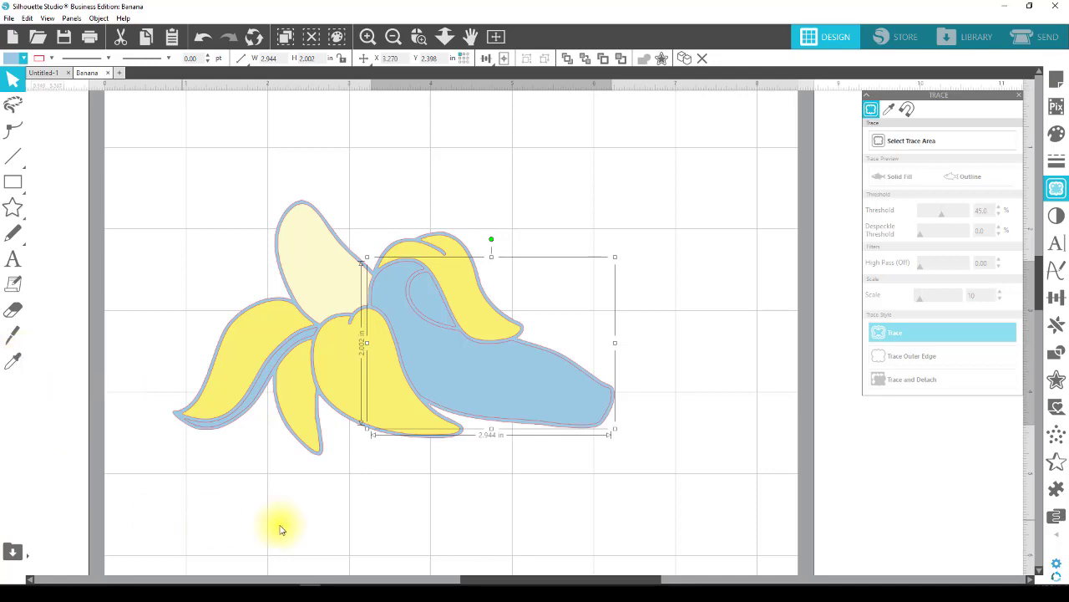
click(718, 507)
click(534, 409)
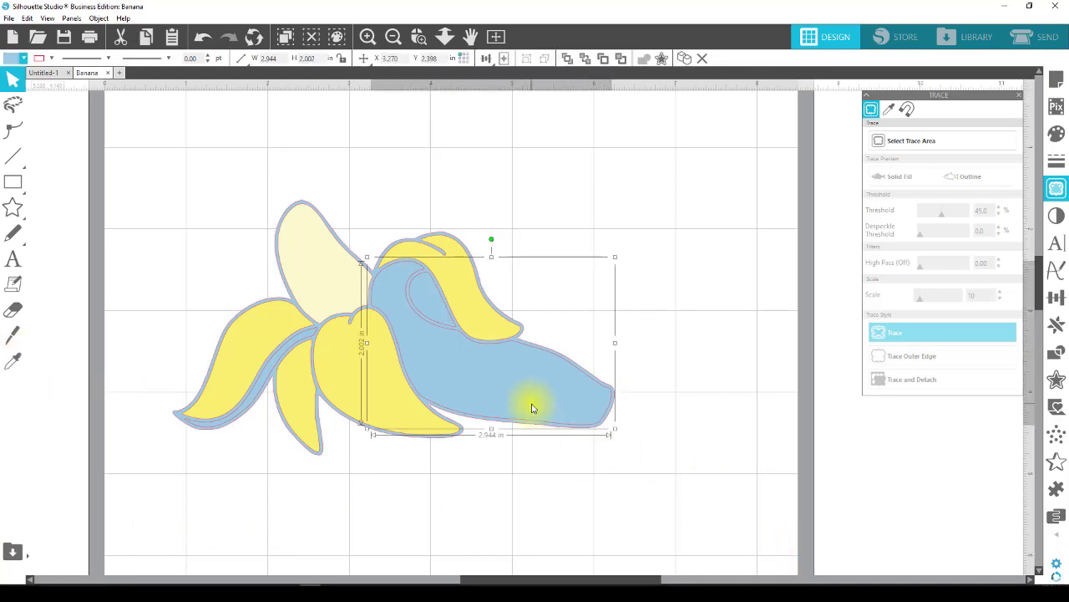
click(15, 365)
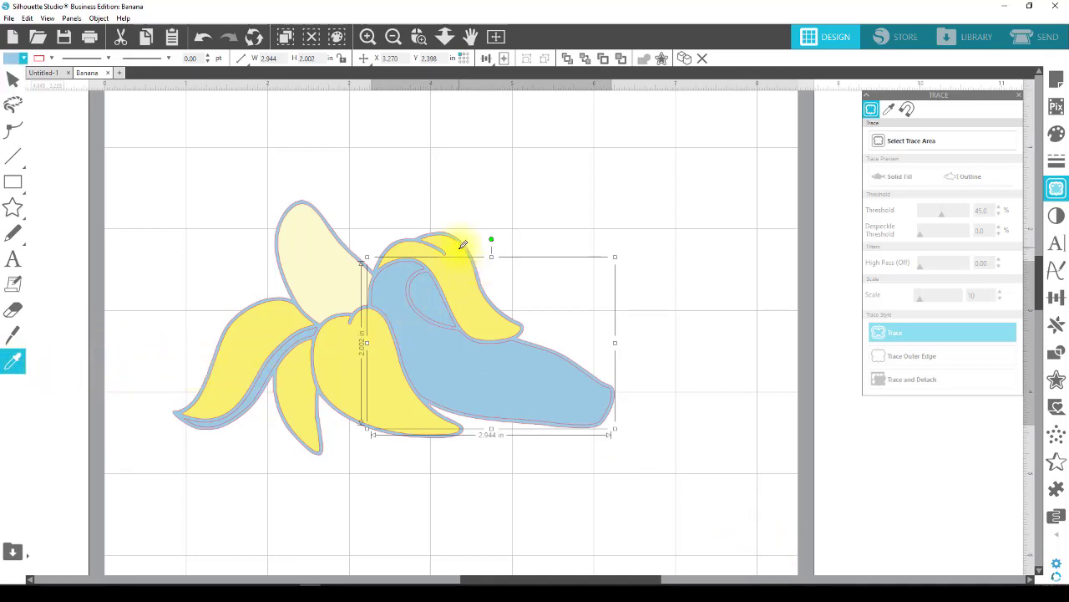
click(457, 240)
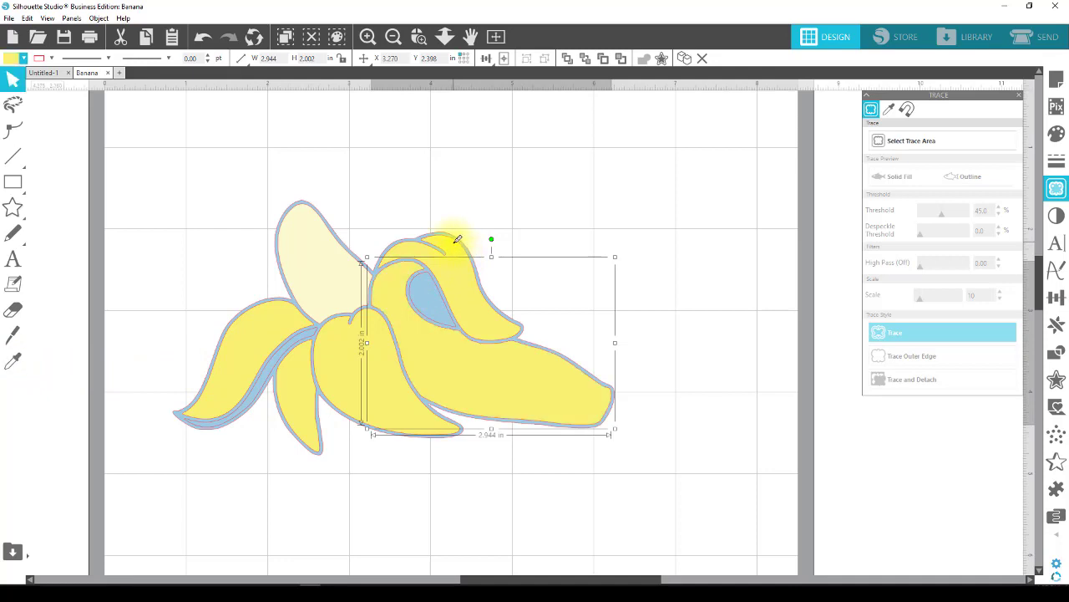
click(625, 206)
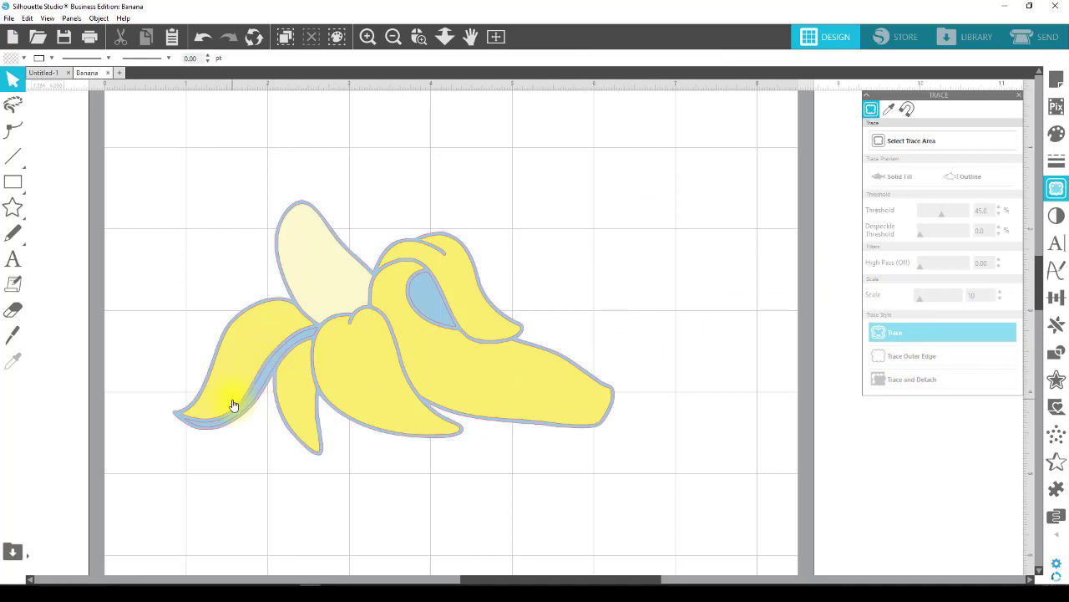
Fill the thin curved underside strip of the left peel flap with brown.
click(264, 385)
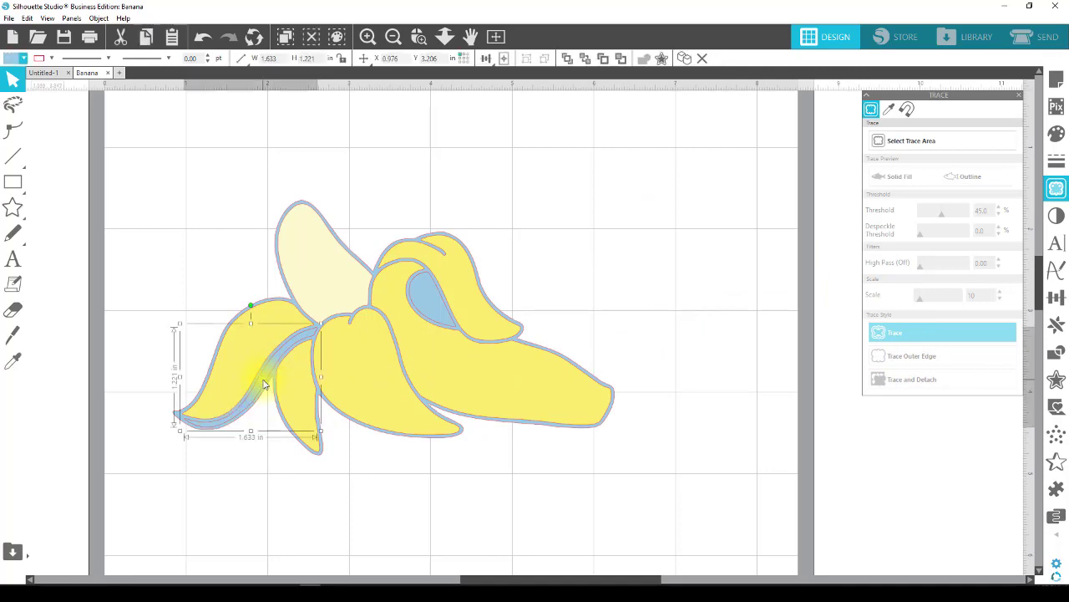
click(11, 59)
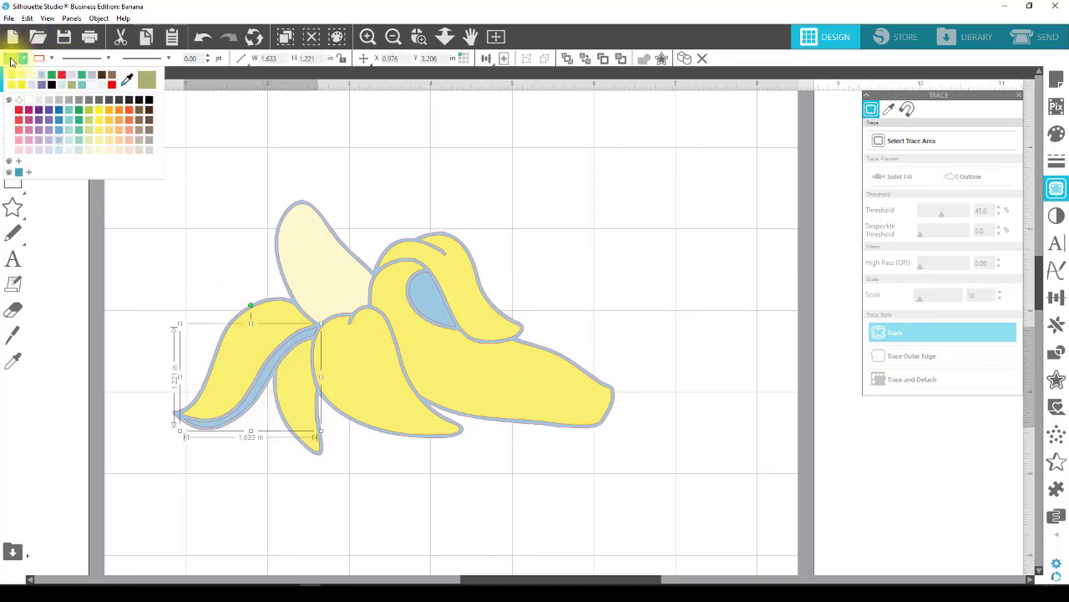
click(102, 75)
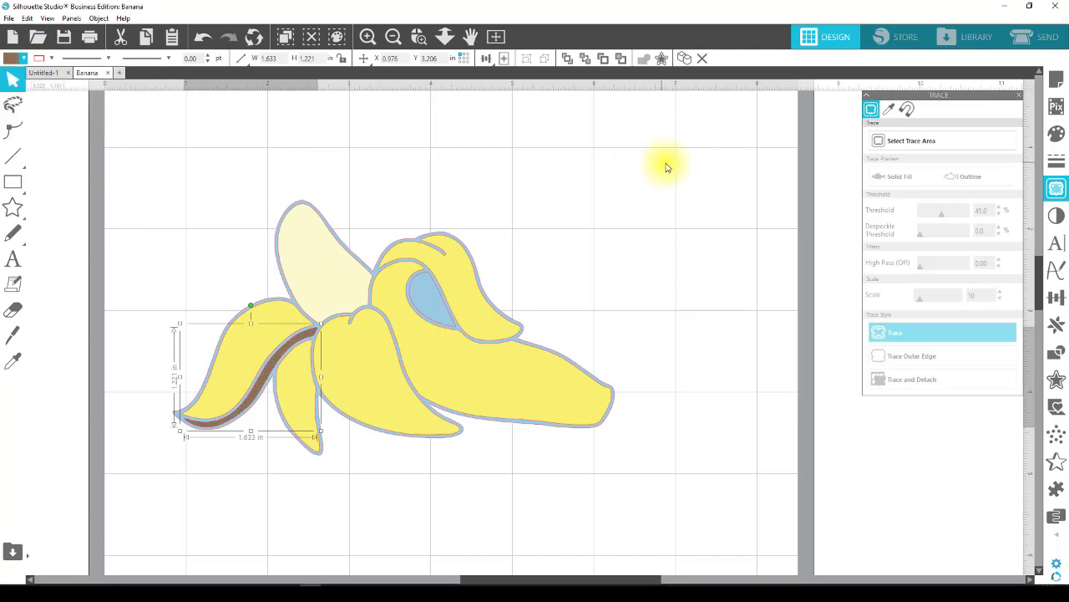
click(668, 167)
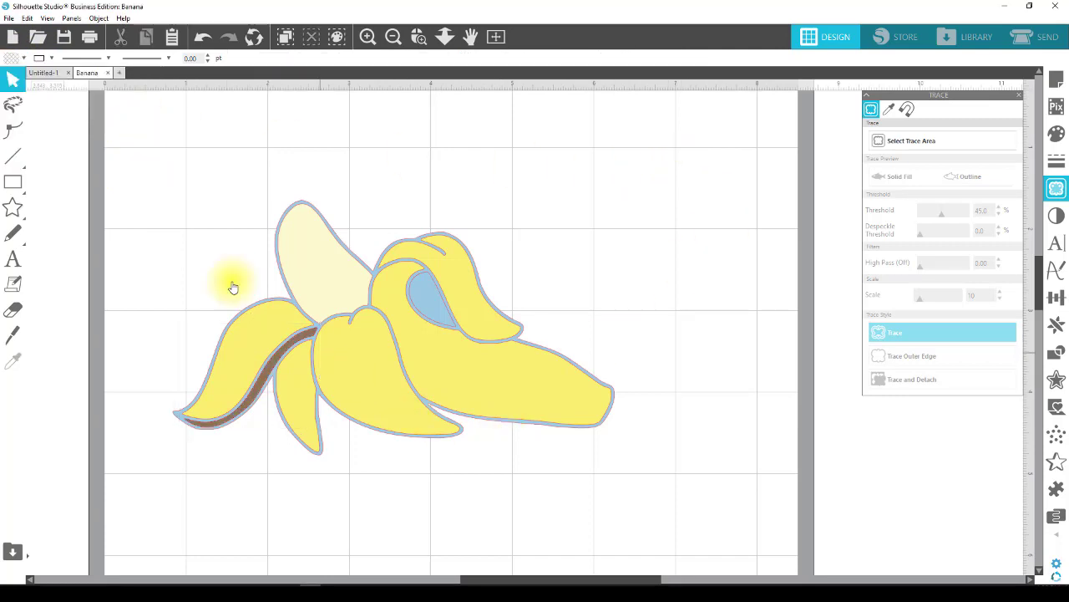
Group all the banana pieces and try filling the whole group with dark brown.
drag(155, 187, 680, 485)
right_click(549, 421)
click(602, 308)
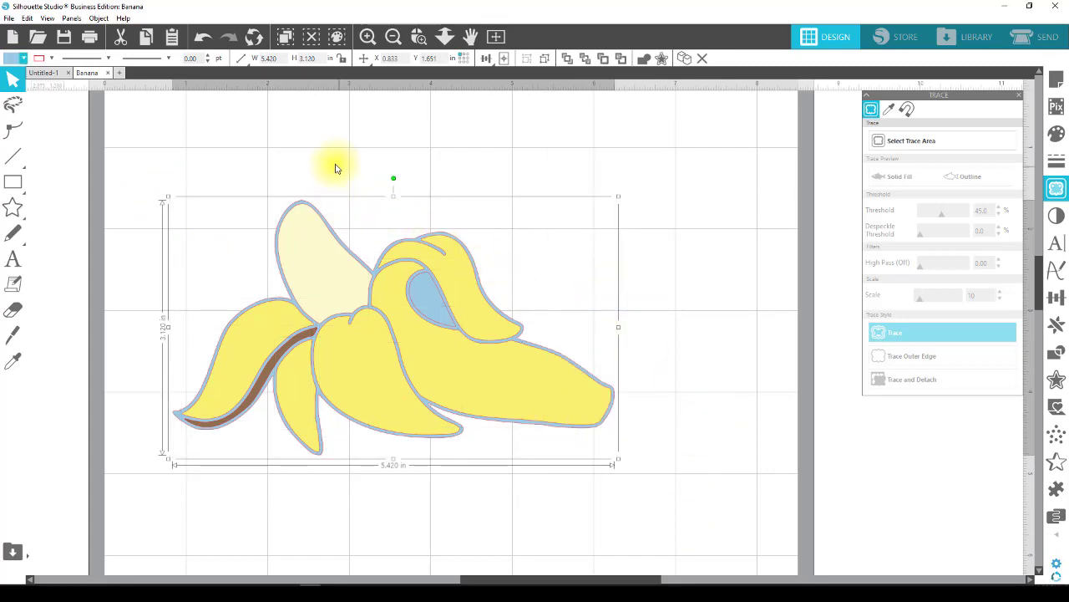
click(7, 59)
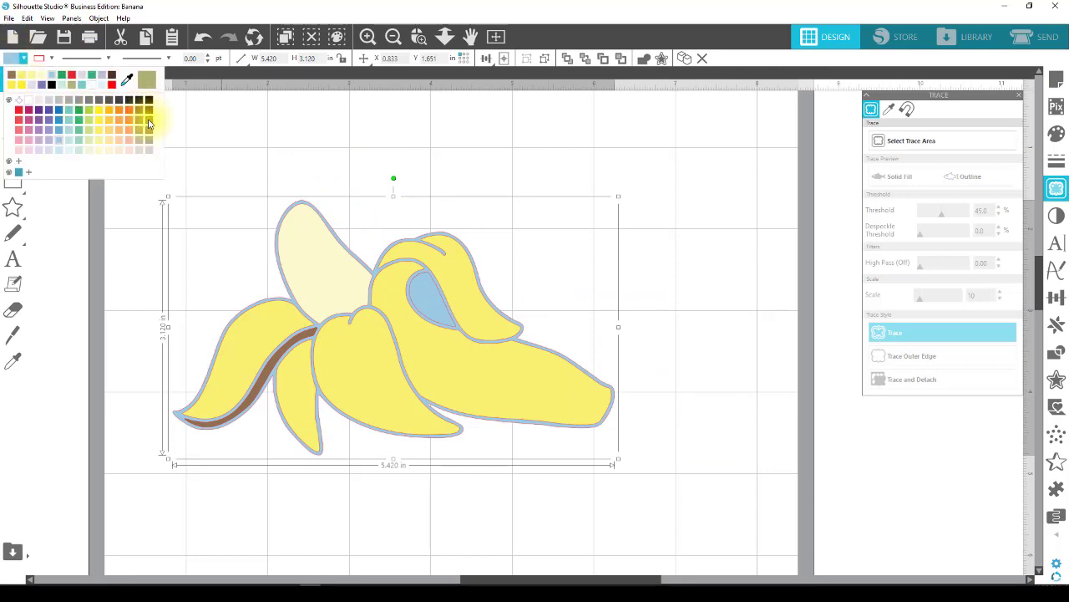
click(149, 124)
Undo the brown fill on the whole banana and ungroup its pieces.
click(203, 36)
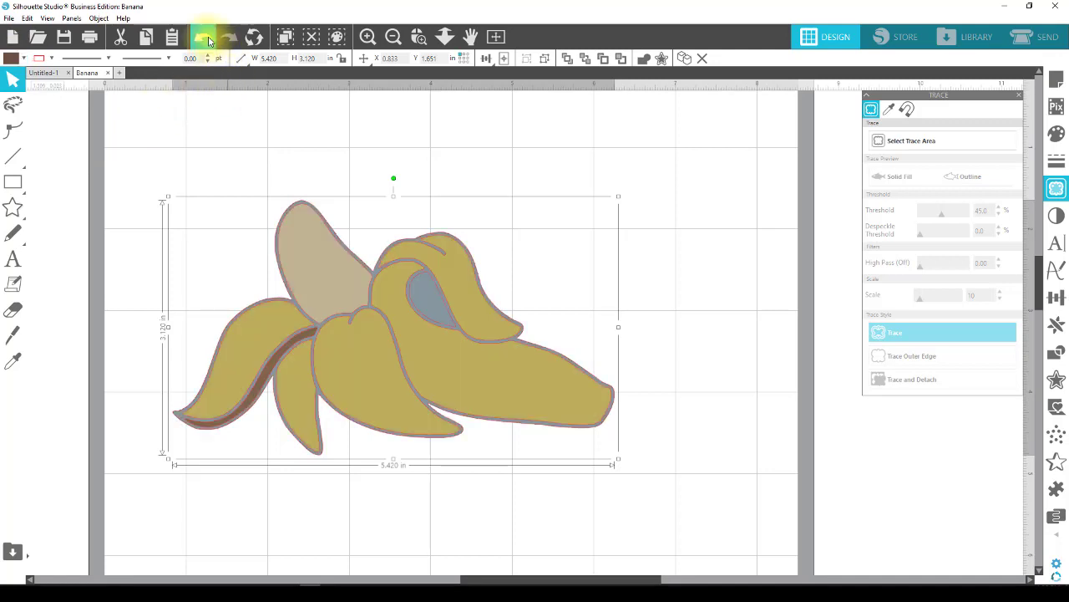
right_click(420, 268)
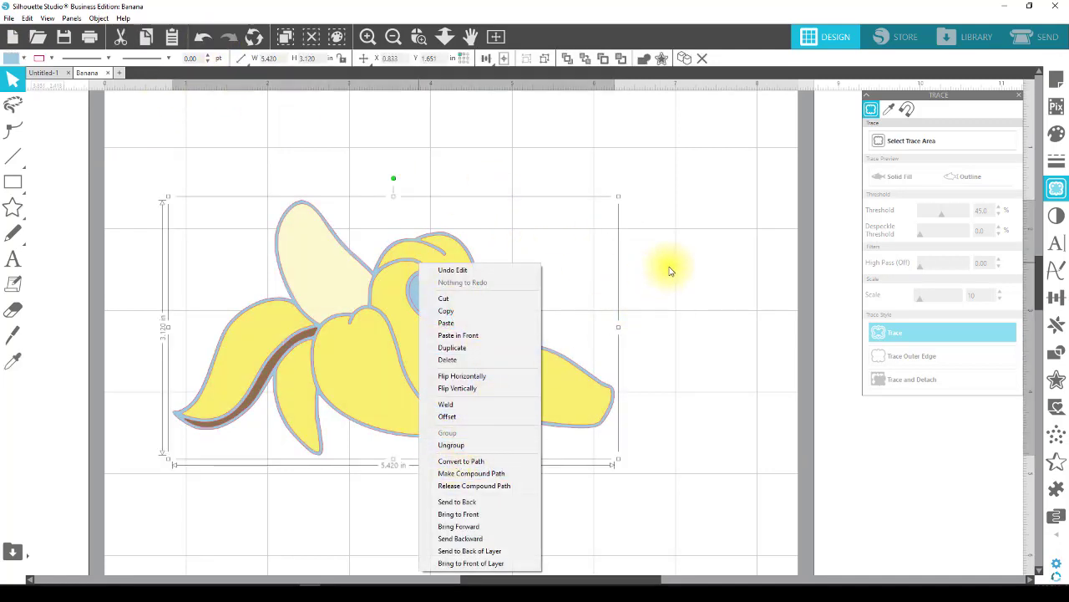
click(466, 445)
click(701, 289)
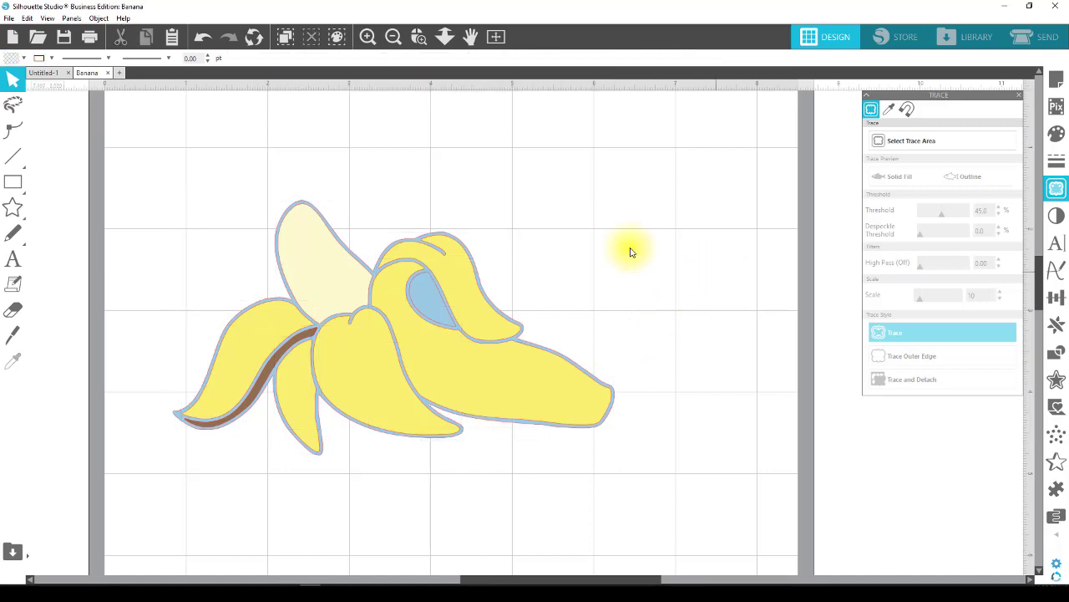
Try a brown fill on the blue outline shape behind the banana pieces, and undo it.
click(311, 202)
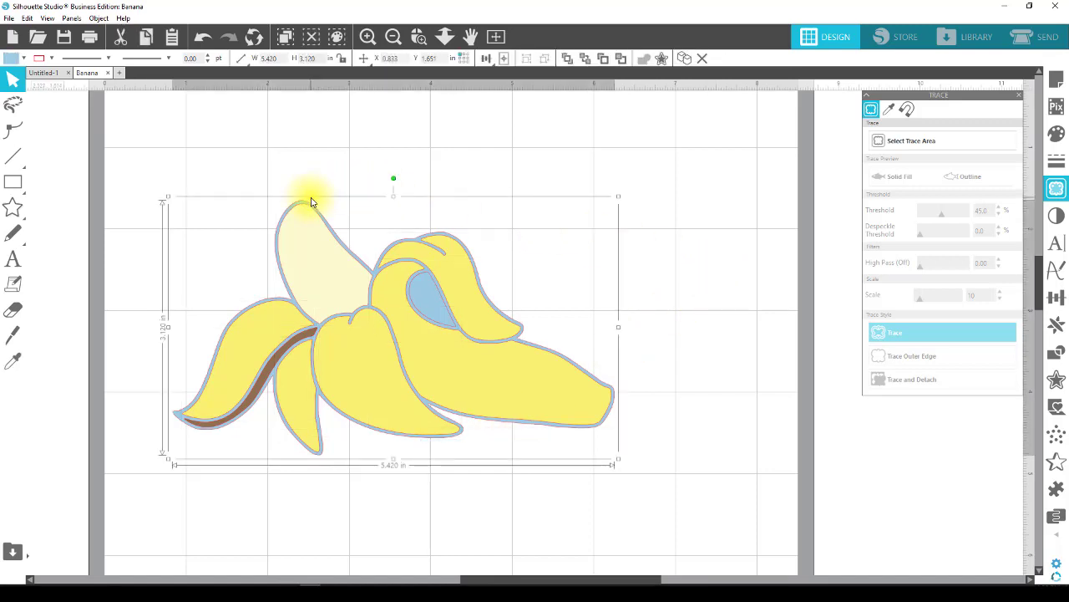
click(12, 58)
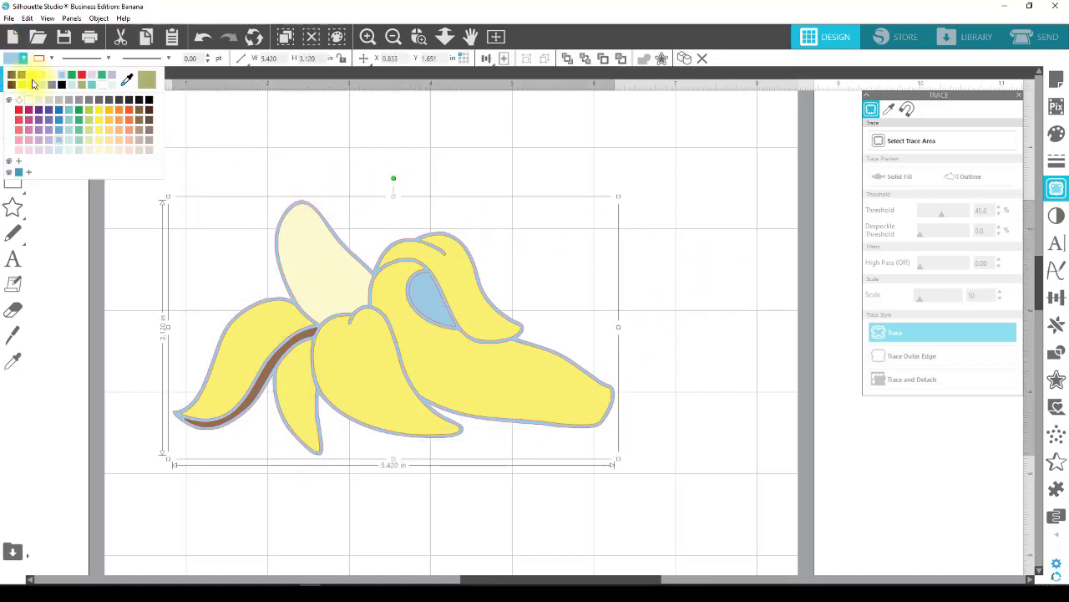
click(149, 124)
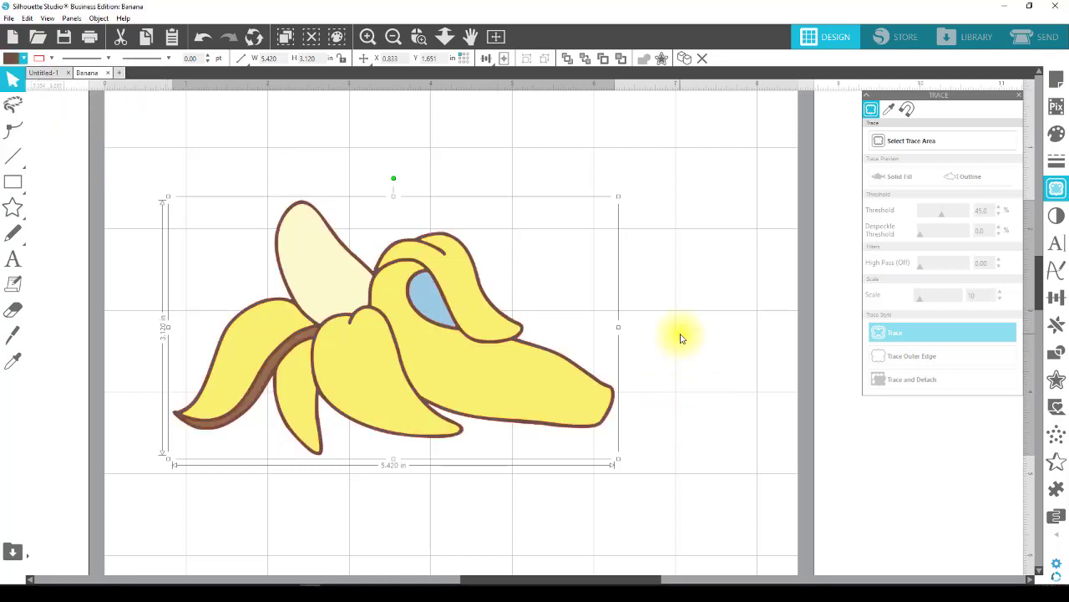
click(709, 333)
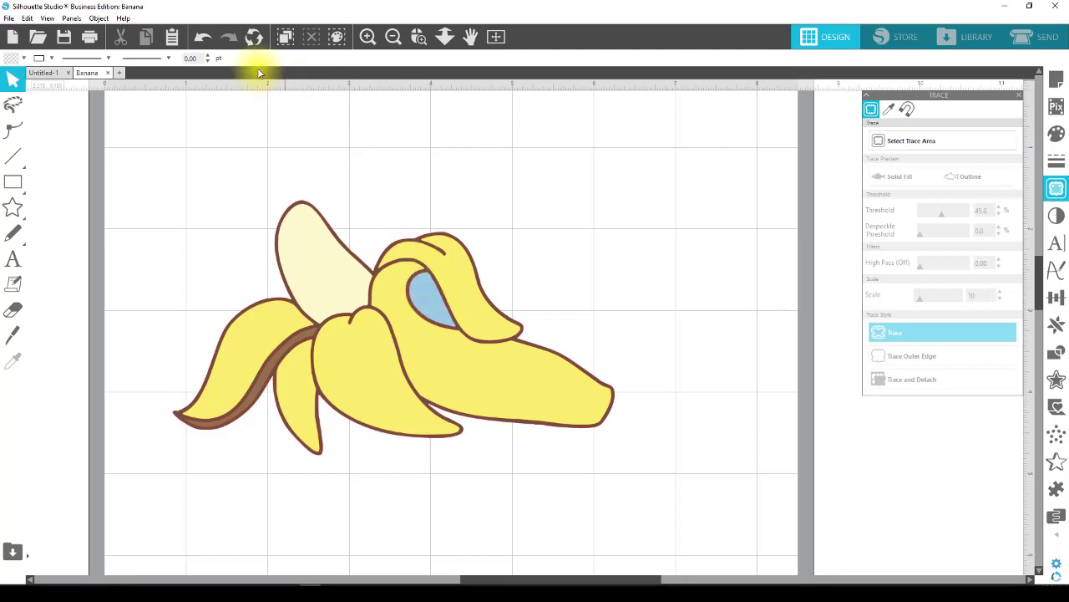
click(203, 38)
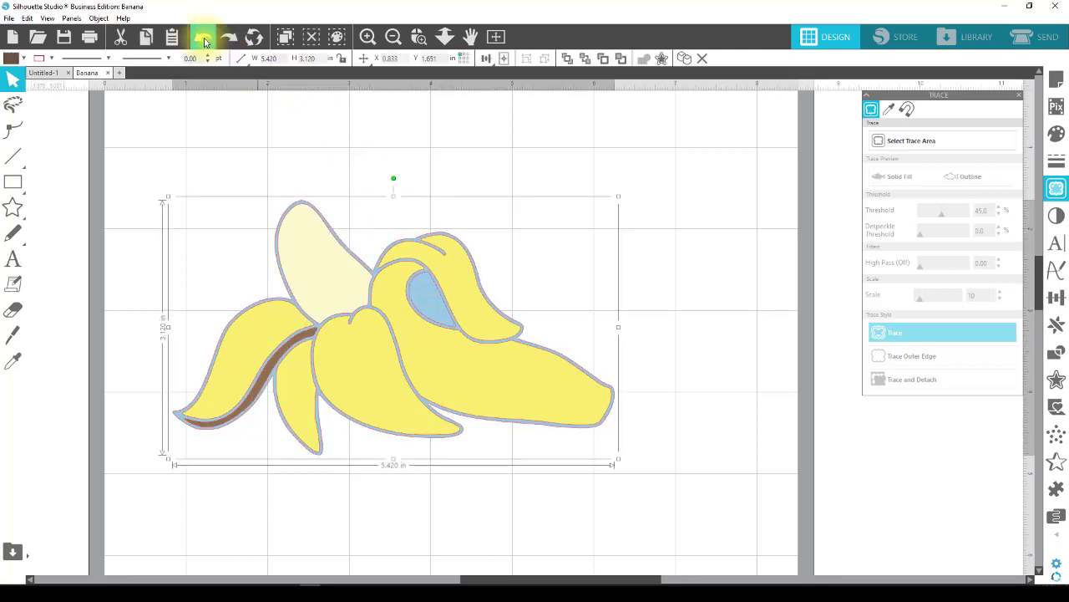
click(698, 301)
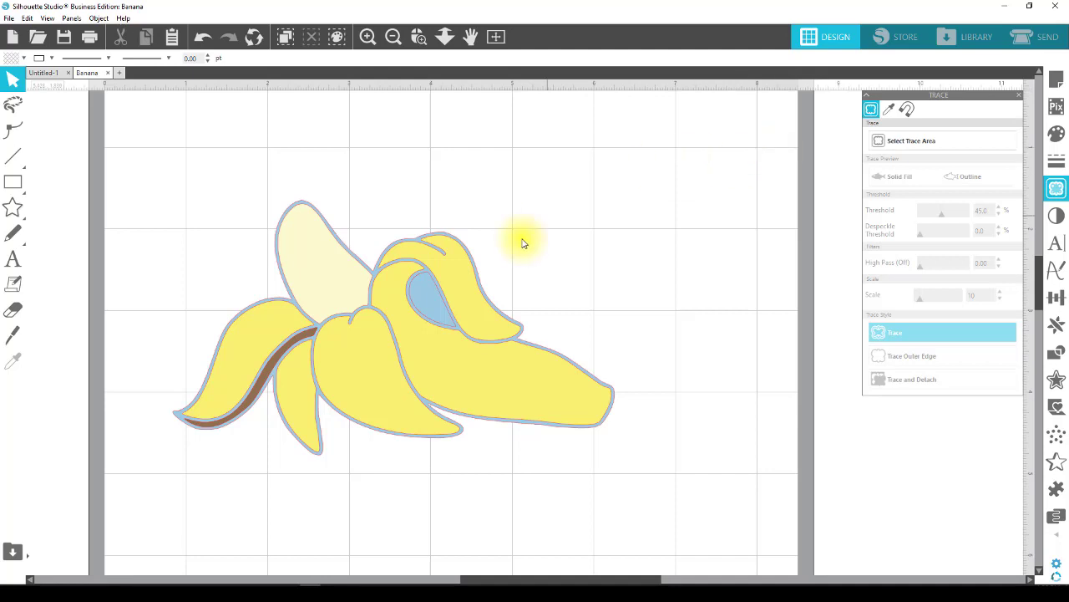
Try moving the blue teardrop piece out of the peel loop and back, and undo the moves.
mouse_move(426, 300)
mouse_down()
mouse_move(494, 244)
mouse_move(546, 248)
mouse_move(440, 302)
mouse_move(425, 299)
mouse_up()
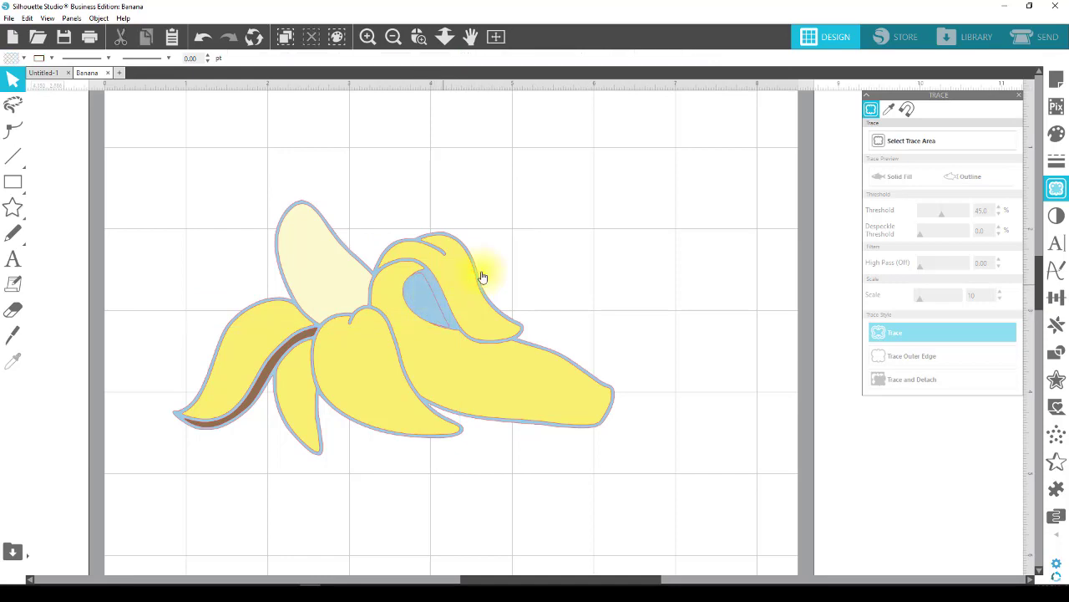
click(567, 257)
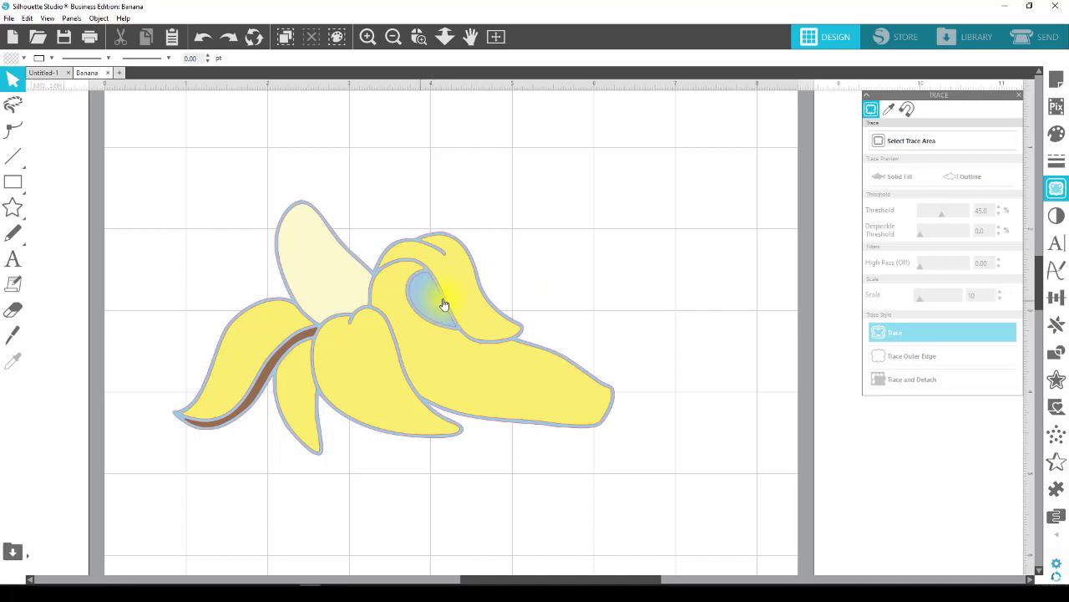
drag(437, 307, 562, 223)
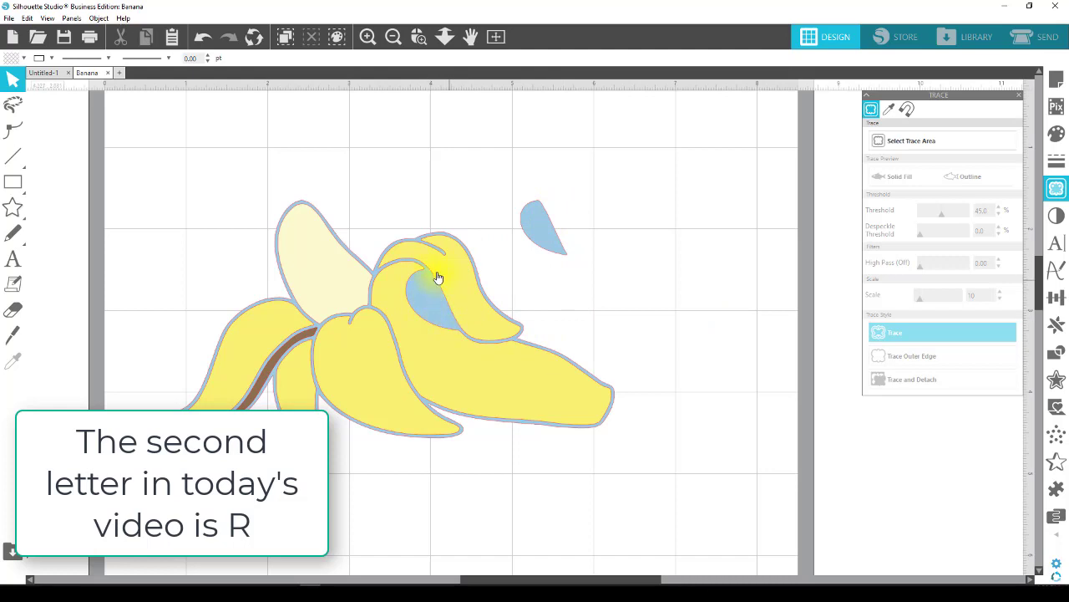
drag(544, 231, 431, 307)
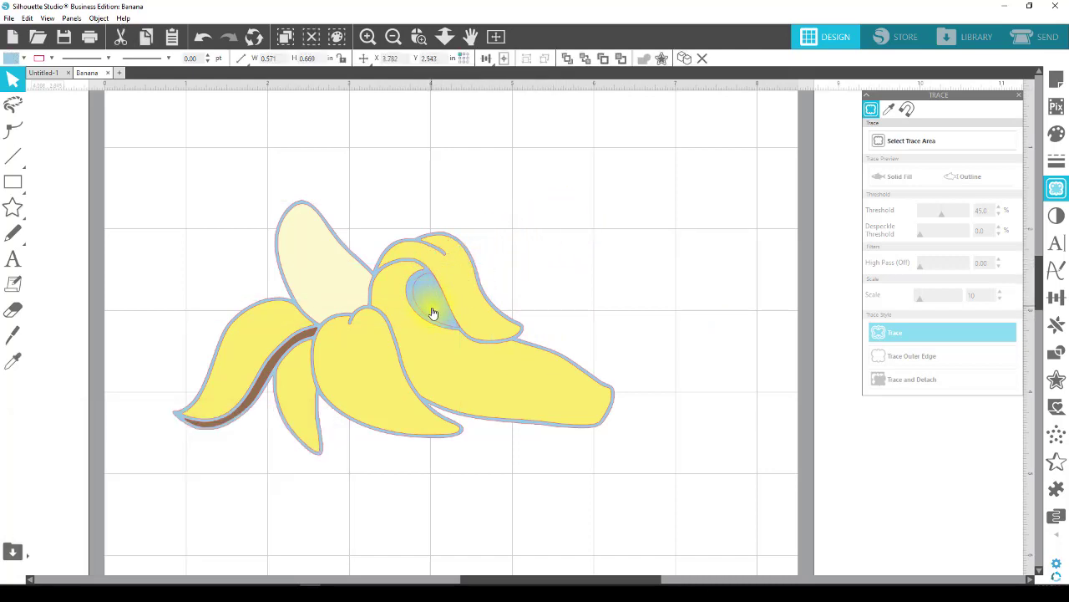
key(Escape)
key(ctrl+z)
key(ctrl+z)
key(ctrl+z)
key(ctrl+z)
key(ctrl+z)
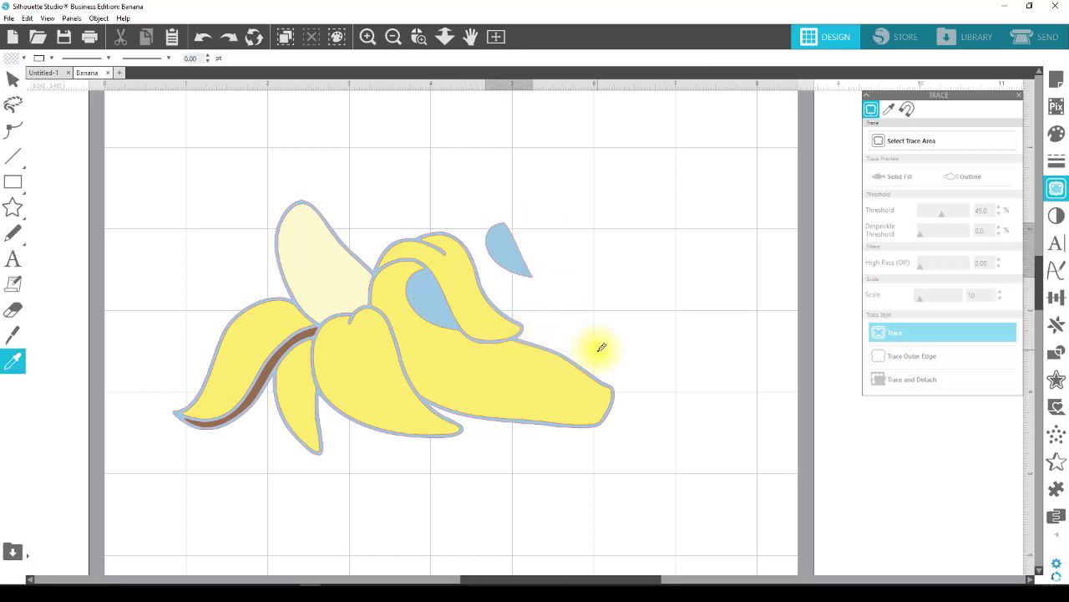
click(687, 306)
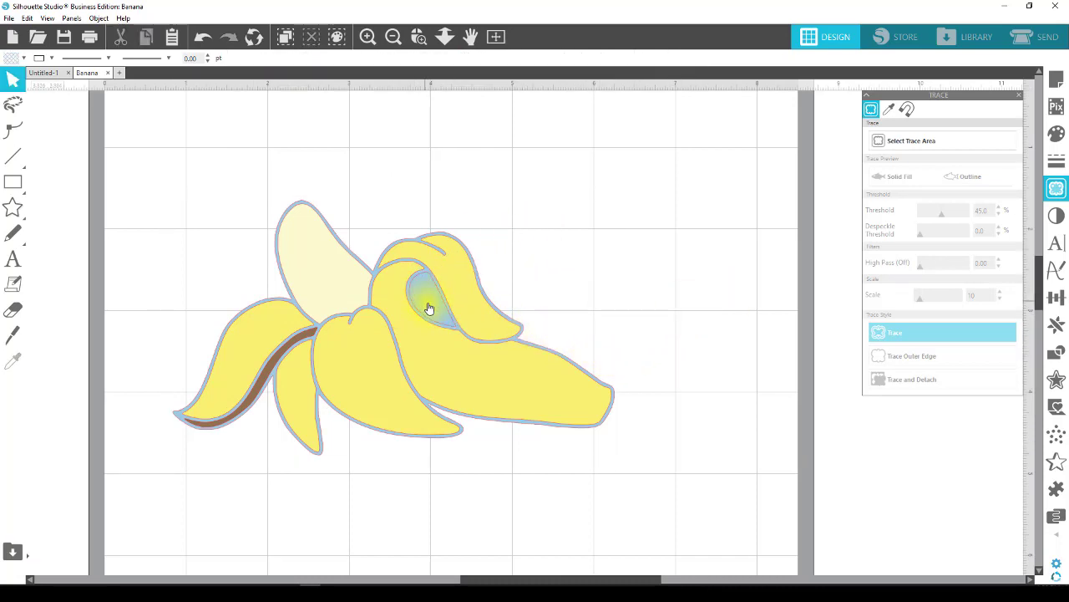
Subtract the blue teardrop piece from the outline shape to cut an opening inside the peel loop.
click(424, 315)
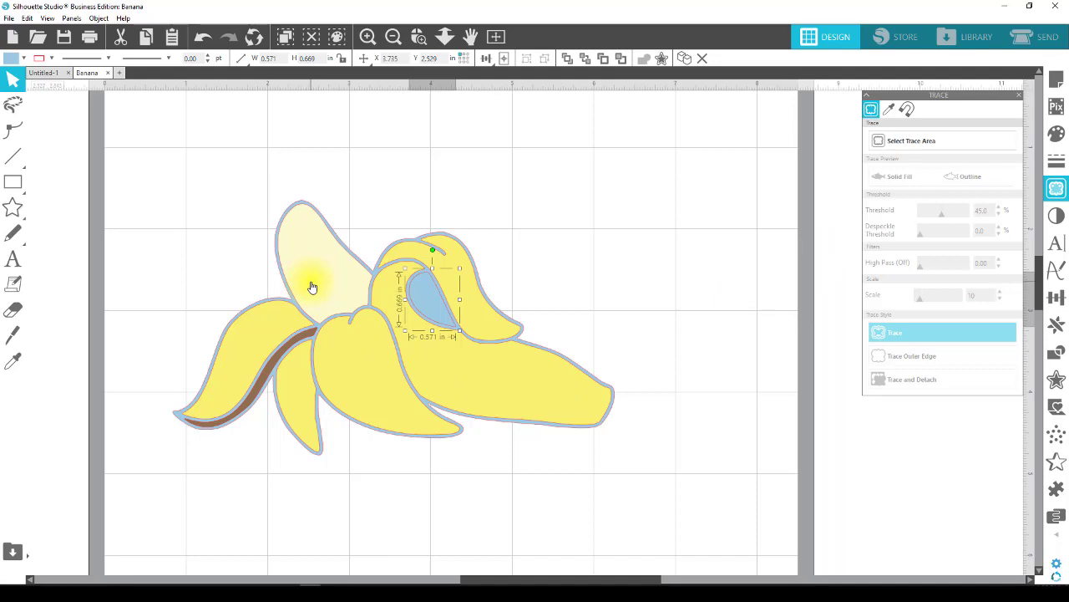
click(422, 268)
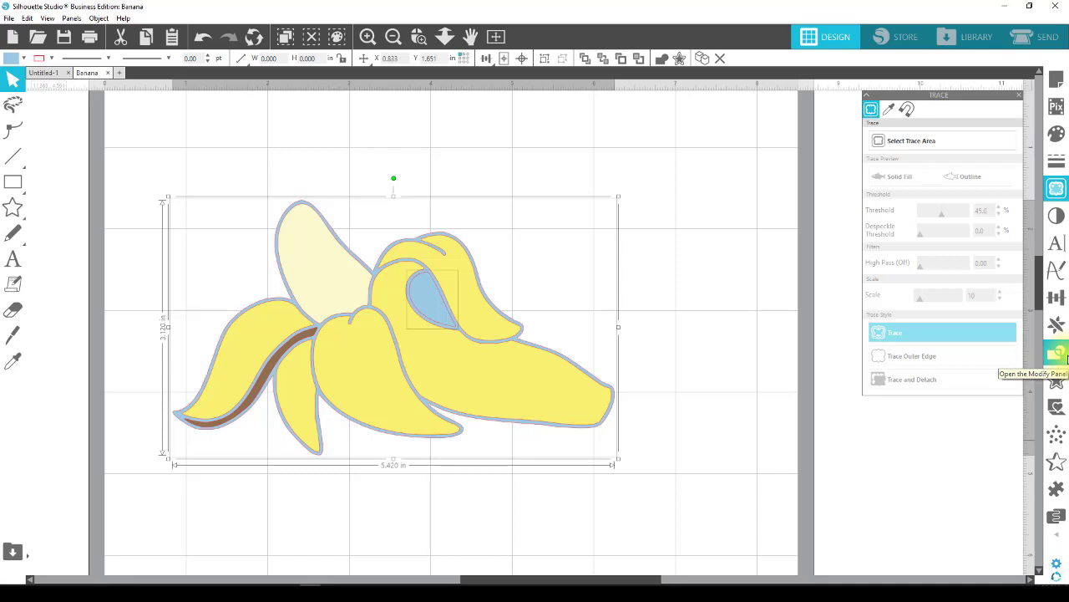
click(1061, 355)
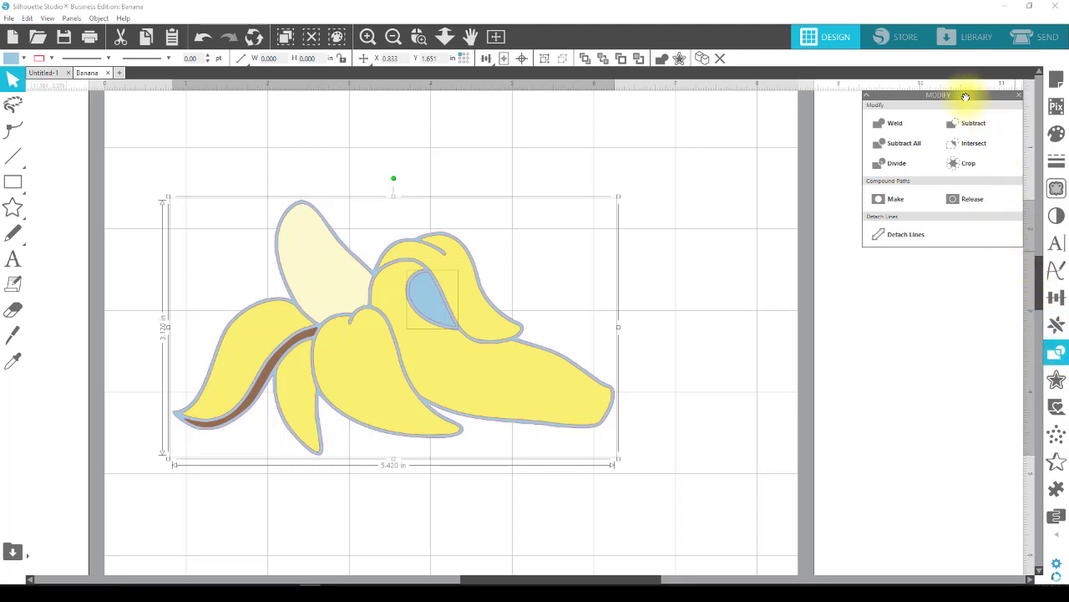
click(973, 125)
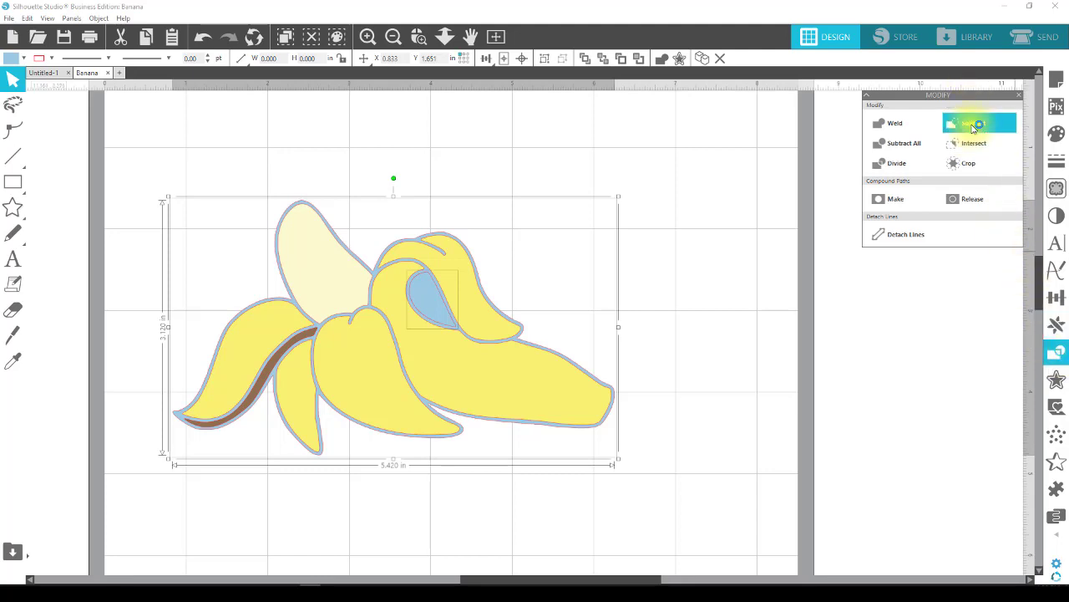
click(664, 443)
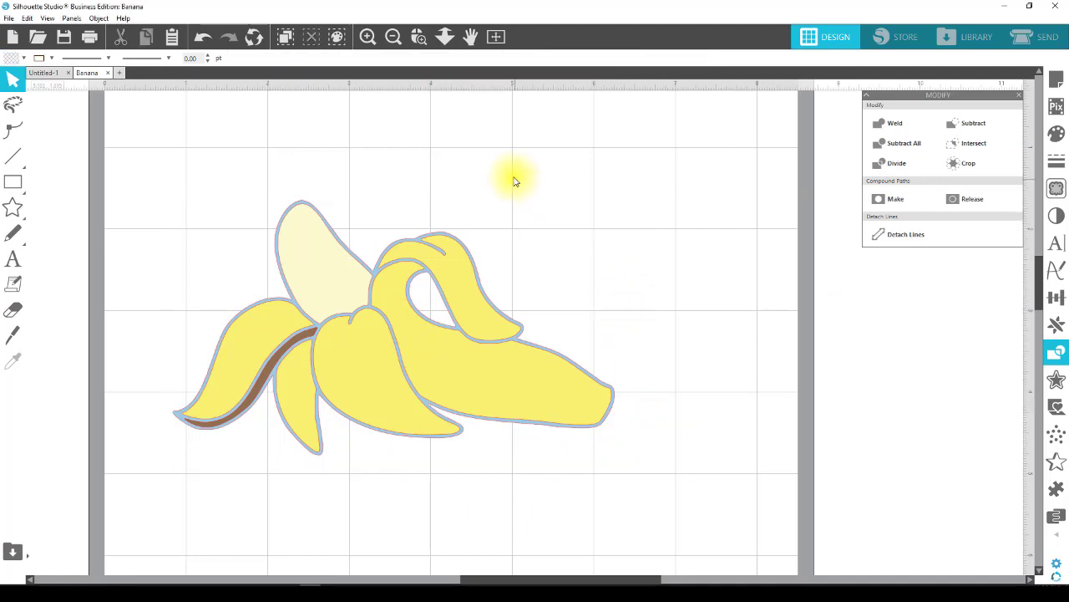
Fill the outline shape behind the banana pieces with dark brown.
click(304, 201)
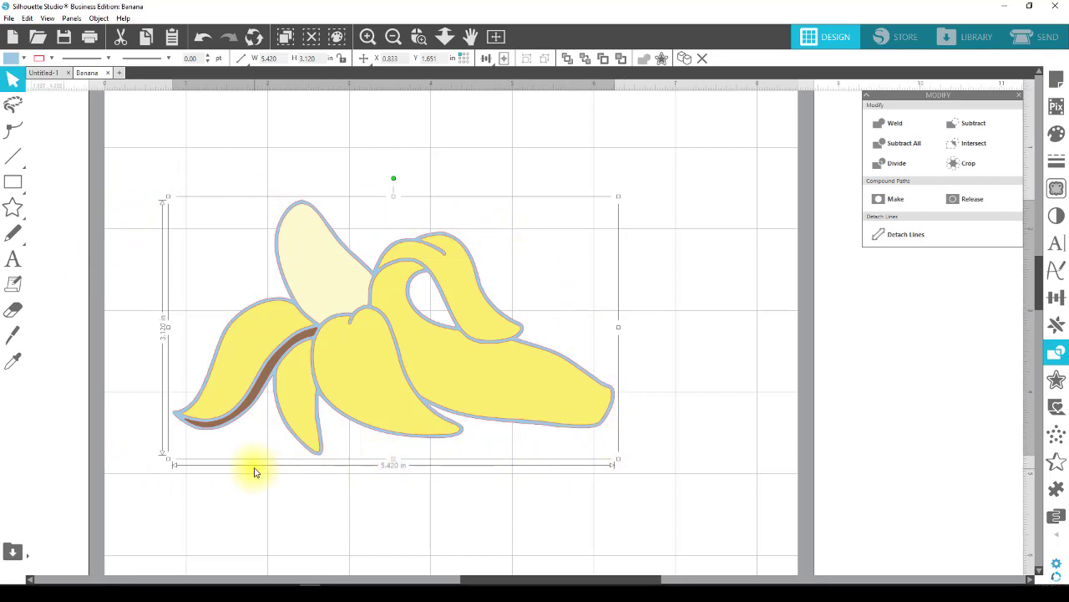
click(10, 62)
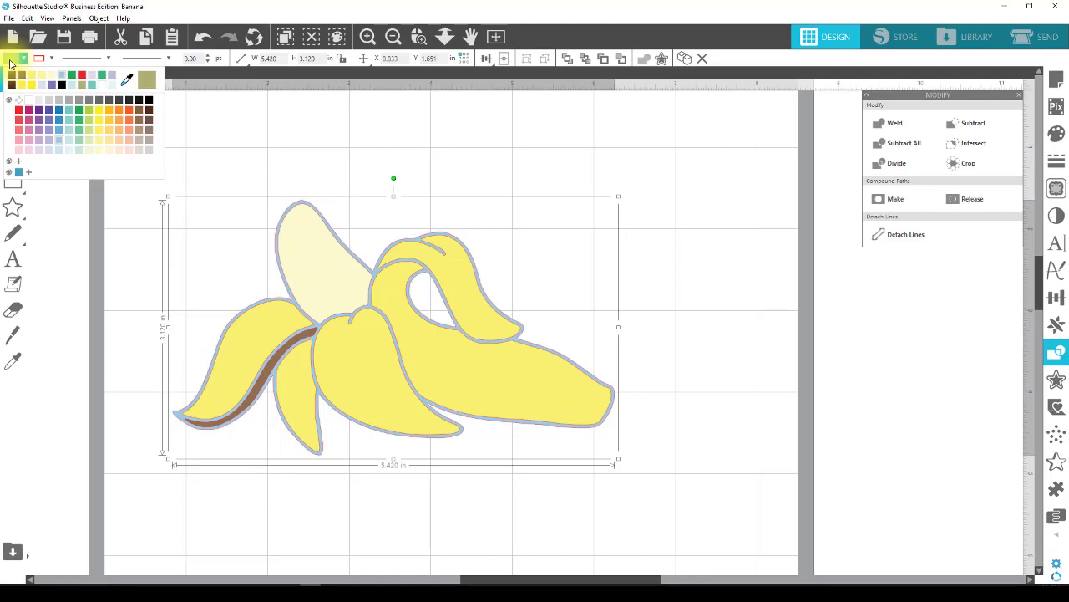
click(155, 114)
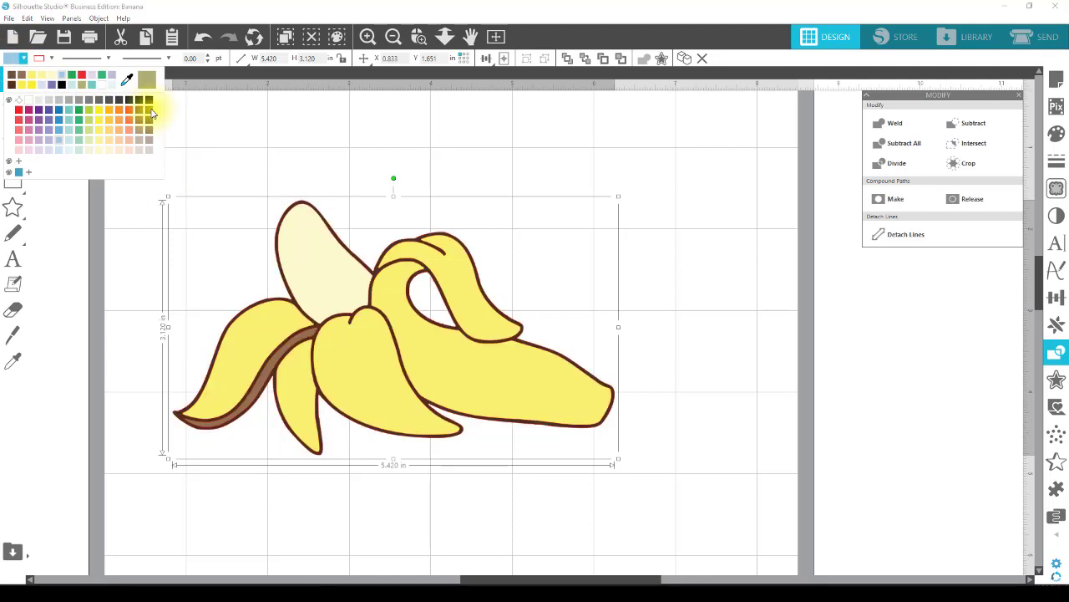
click(684, 491)
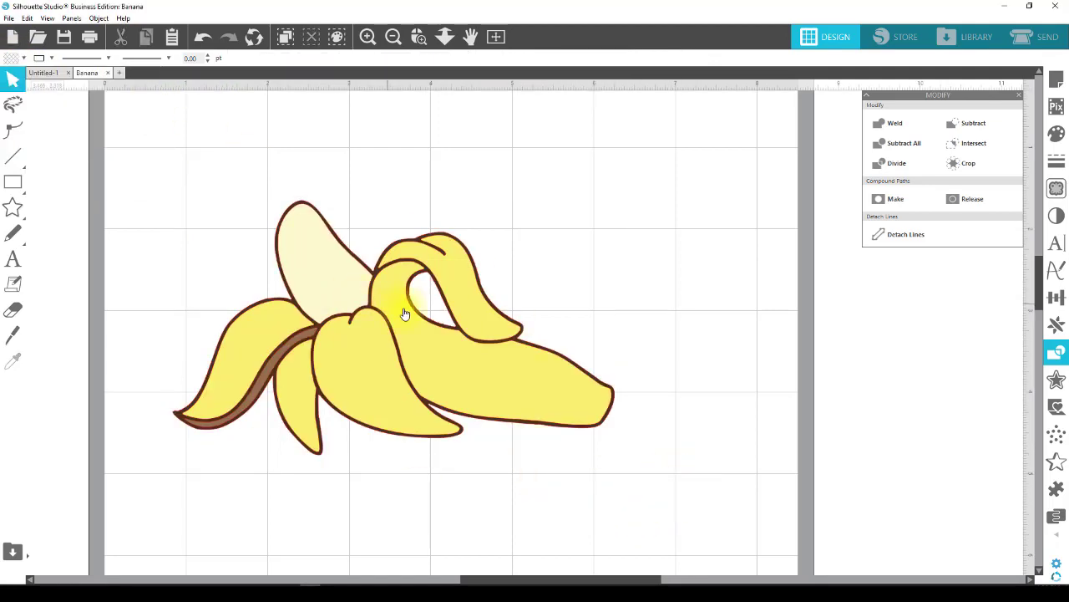
Group all the banana pieces and move the group up towards the upper edge of the mat.
drag(712, 494, 159, 187)
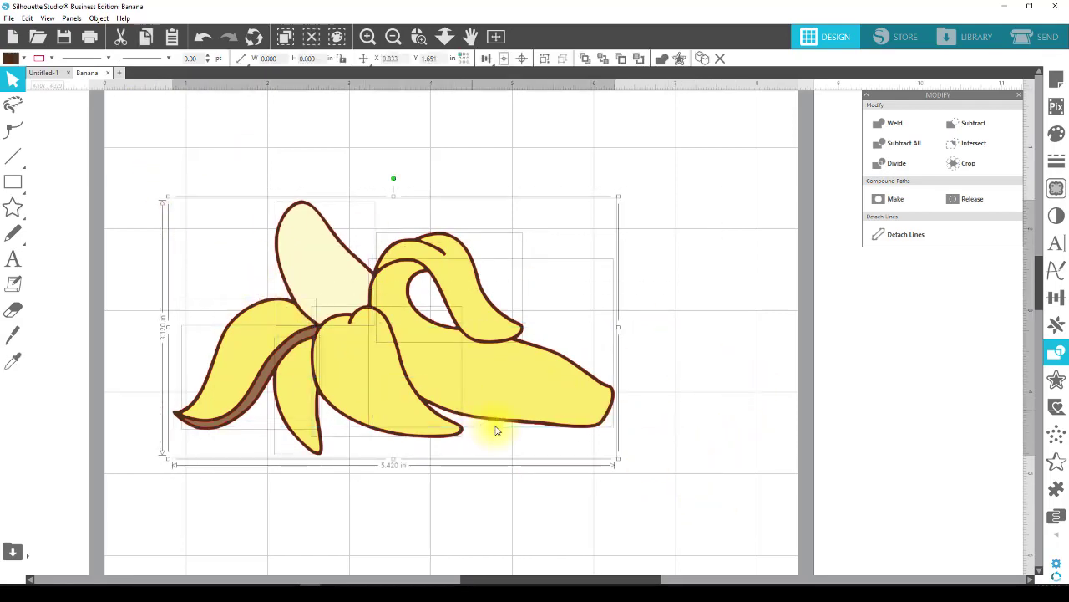
scroll(552, 538, up, 2)
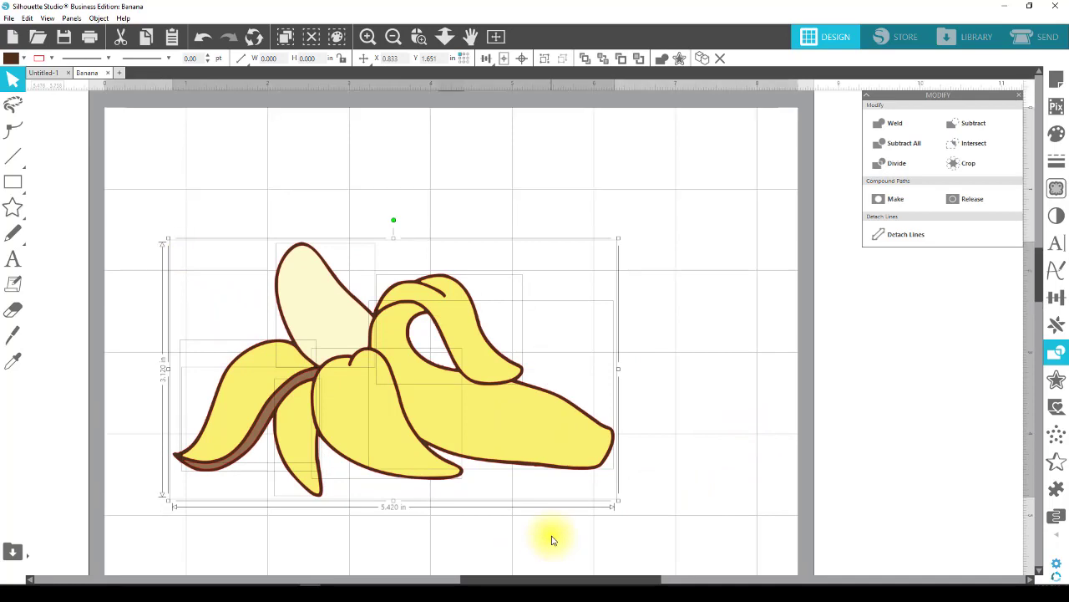
right_click(508, 437)
click(598, 314)
scroll(699, 389, up, 3)
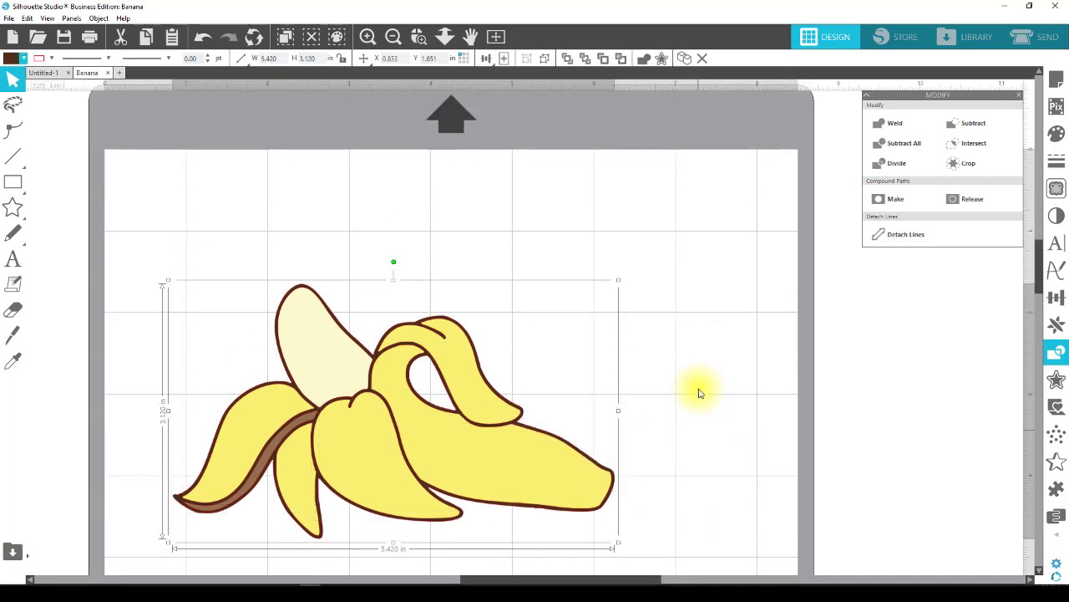
drag(490, 434, 482, 360)
click(689, 328)
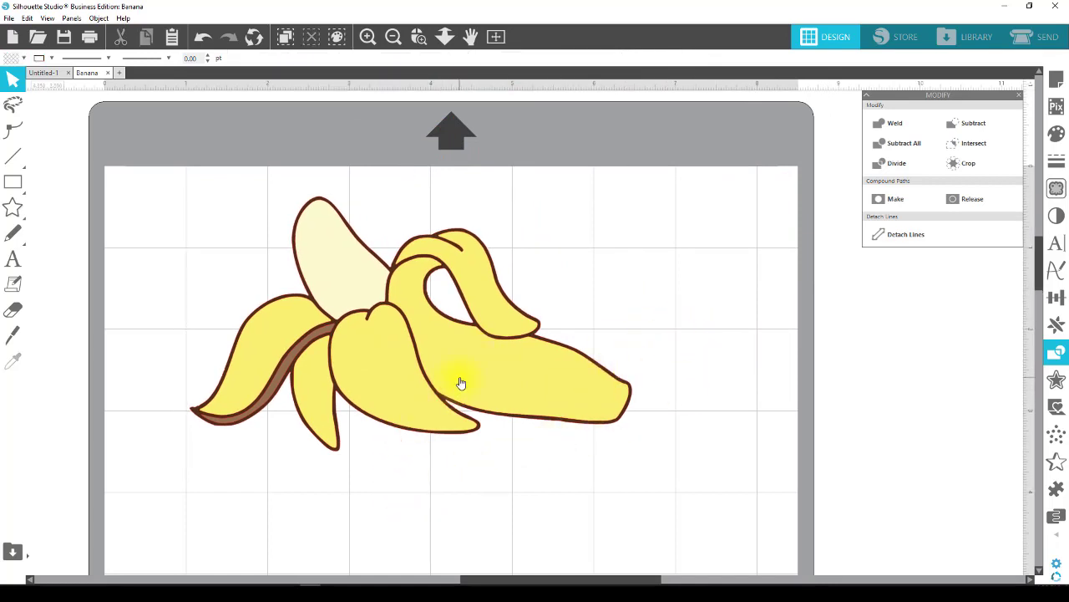
List the banana's cut settings by fill colour in the send workspace and turn off cutting for all four colours.
click(1049, 36)
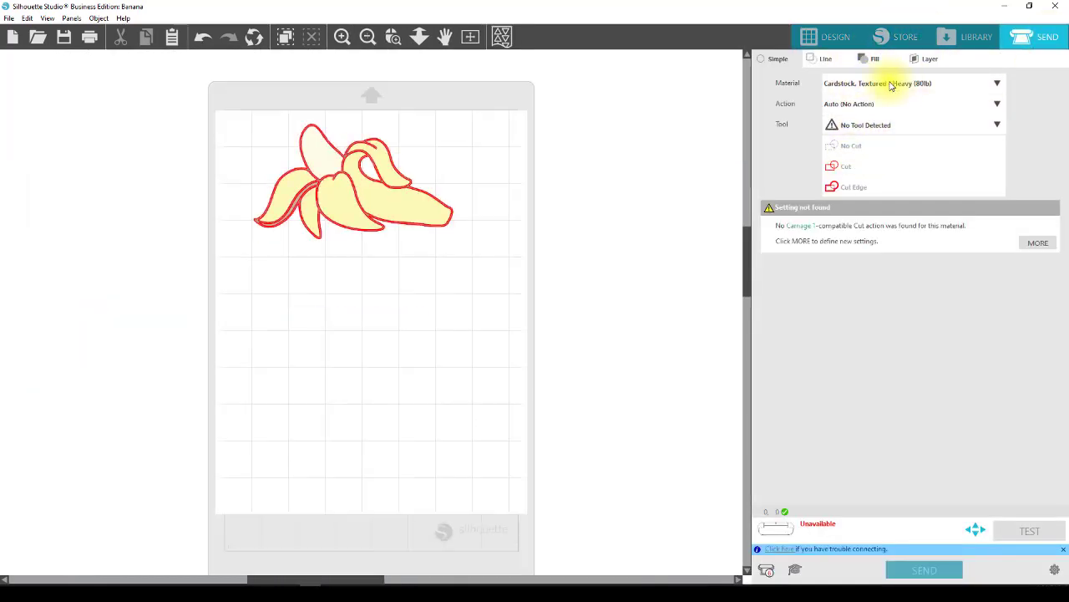
click(864, 63)
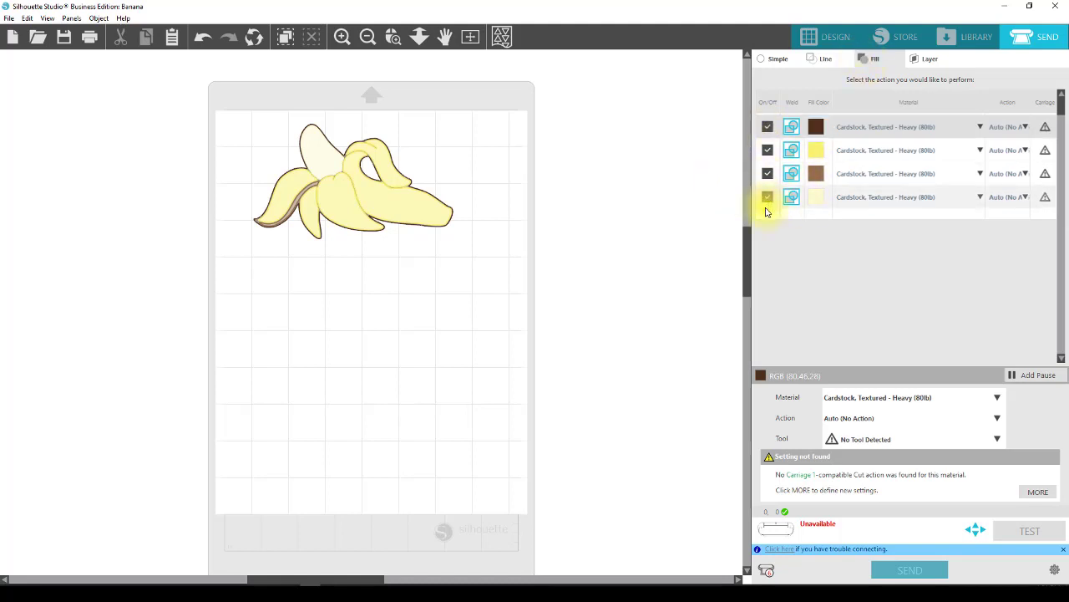
click(767, 197)
click(767, 173)
click(767, 150)
click(767, 126)
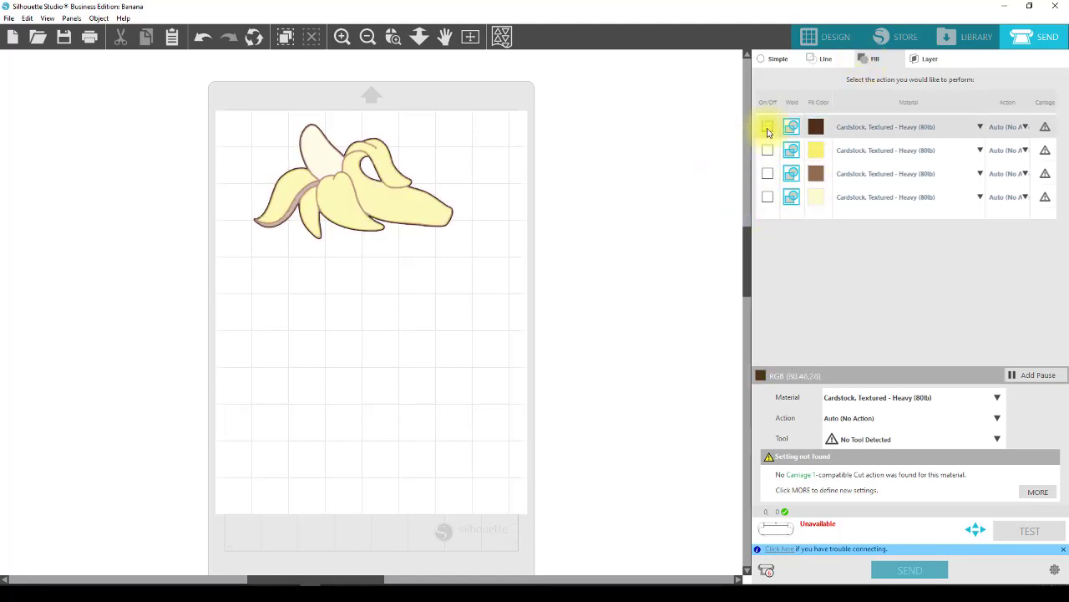
Move the grouped banana off the mat into the blank area beside it and ungroup its pieces.
drag(339, 181, 72, 209)
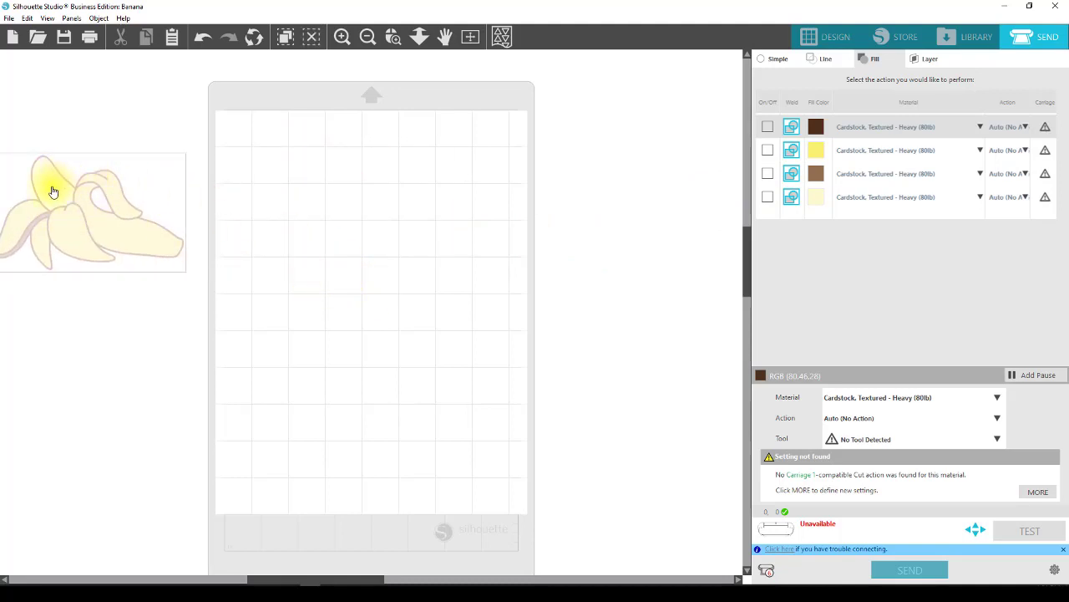
right_click(88, 194)
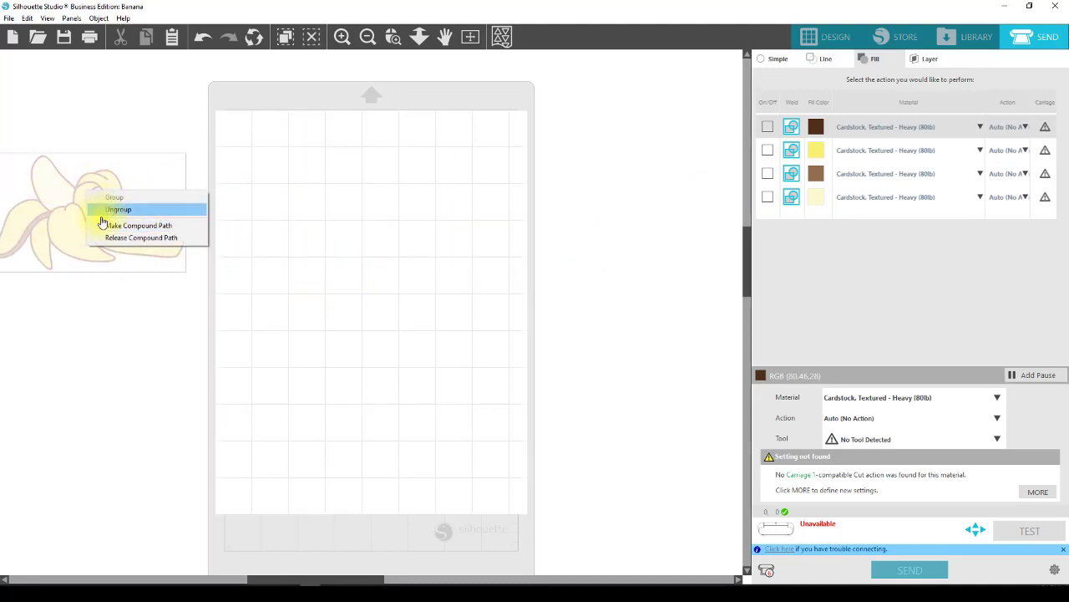
click(106, 210)
Place the cream banana piece on the mat with cutting enabled for its colour, and move it off the mat again.
drag(52, 178, 325, 164)
click(767, 197)
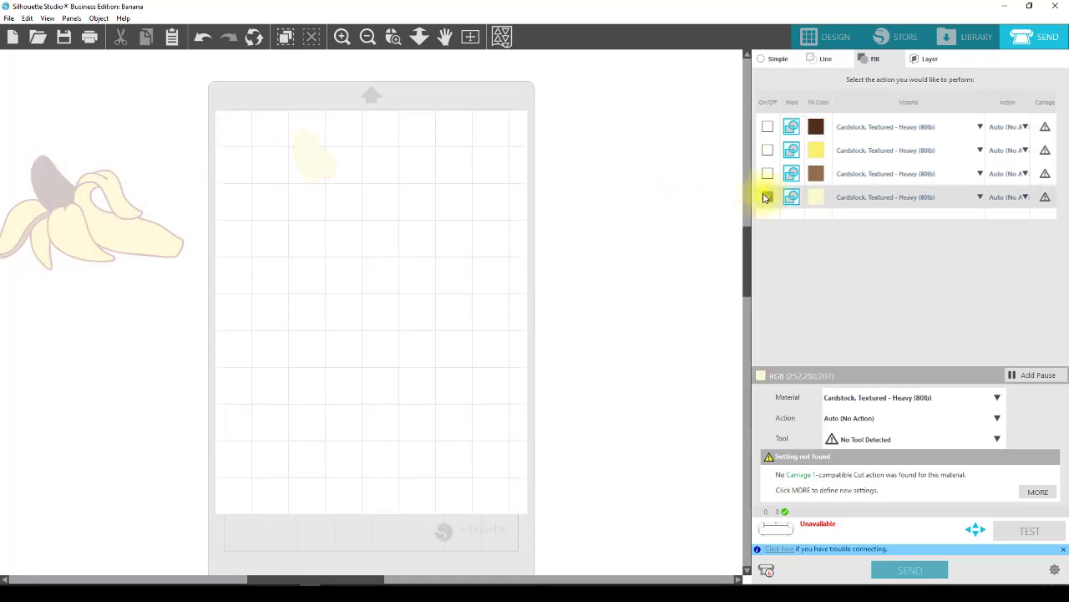
drag(310, 164, 677, 160)
Arrange the five yellow pieces near the mat's upper edge and enable cutting for yellow instead of cream.
drag(138, 248, 385, 248)
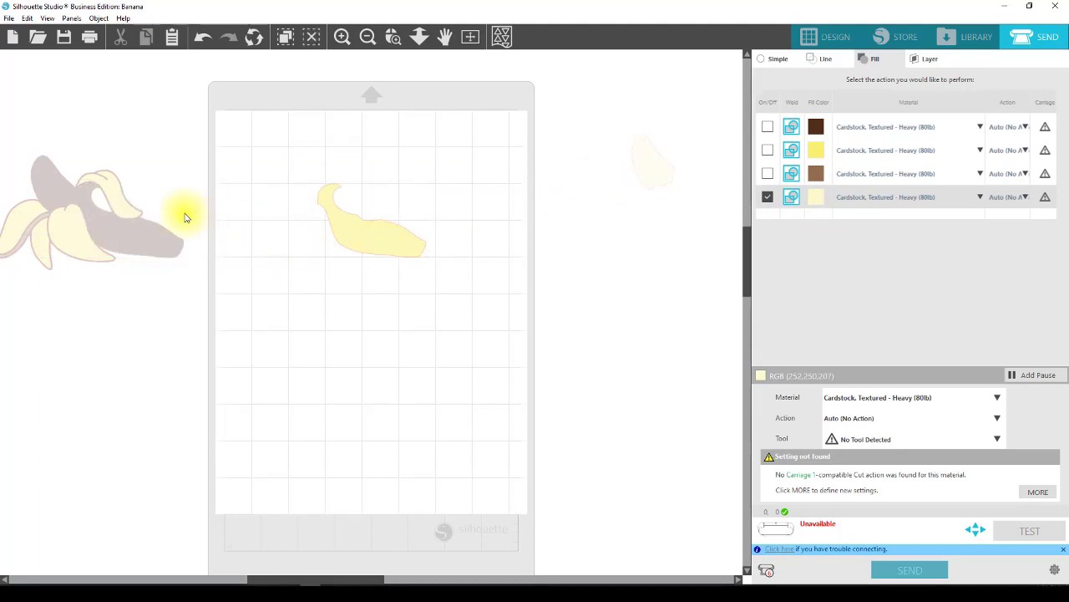
drag(108, 175, 279, 155)
drag(329, 199, 252, 192)
drag(91, 237, 337, 148)
drag(44, 238, 376, 138)
drag(31, 226, 384, 202)
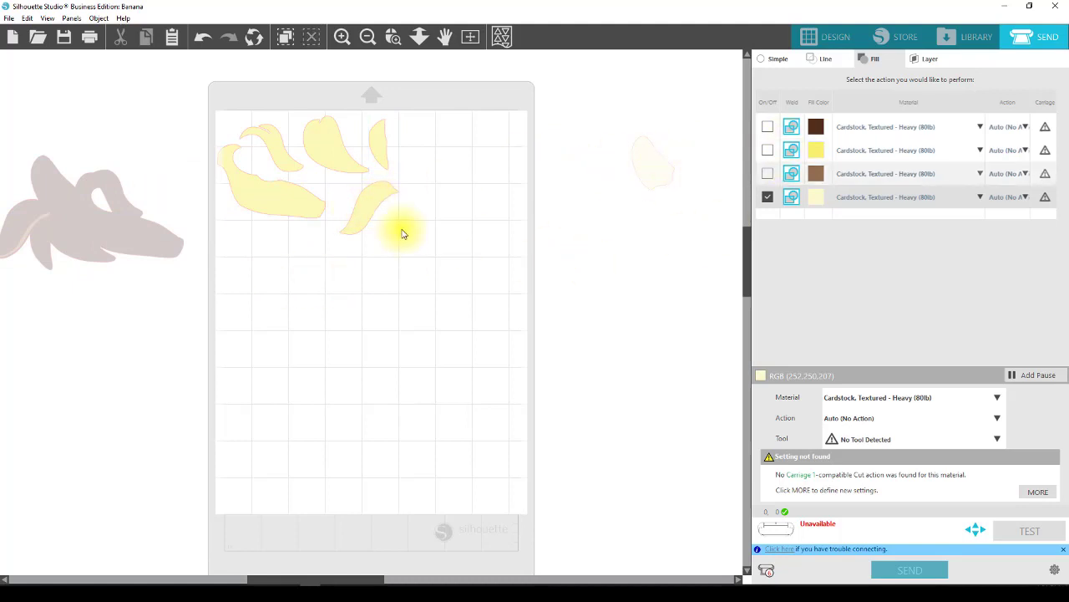
click(768, 149)
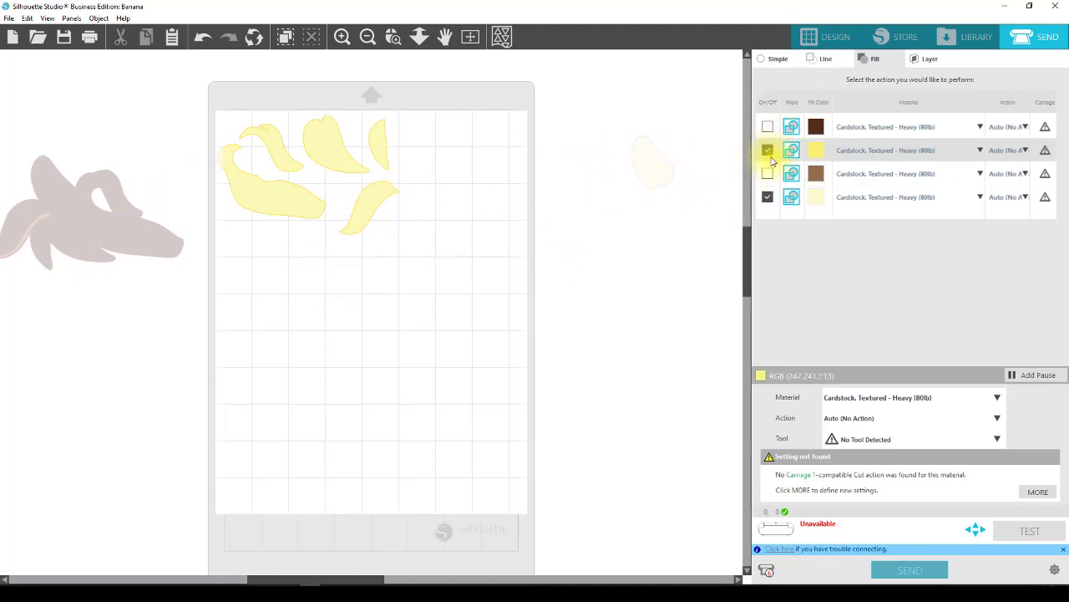
click(767, 196)
Move the yellow pieces off the mat together and place the dark brown silhouette on the mat.
drag(205, 138, 442, 214)
drag(305, 203, 643, 223)
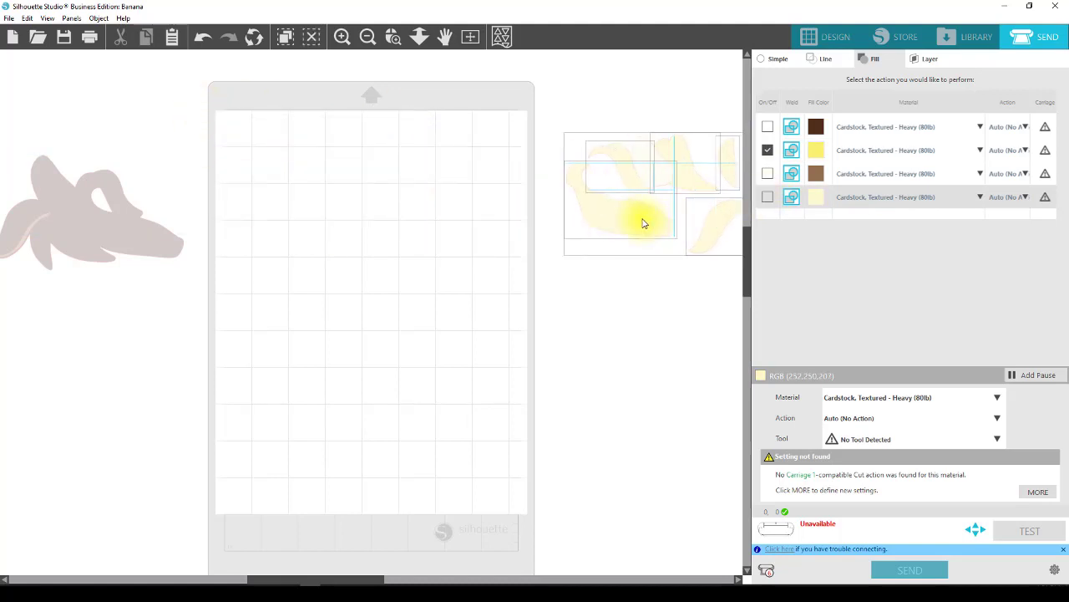
drag(192, 234, 397, 218)
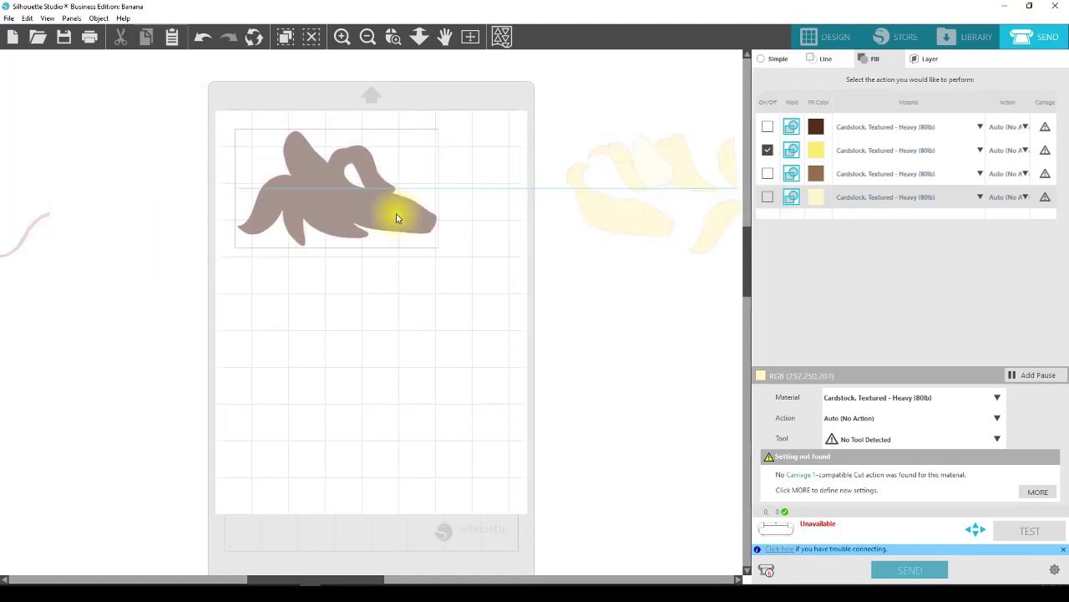
Return to the design workspace with the piece moves undone so the banana is reassembled beside the mat.
click(813, 40)
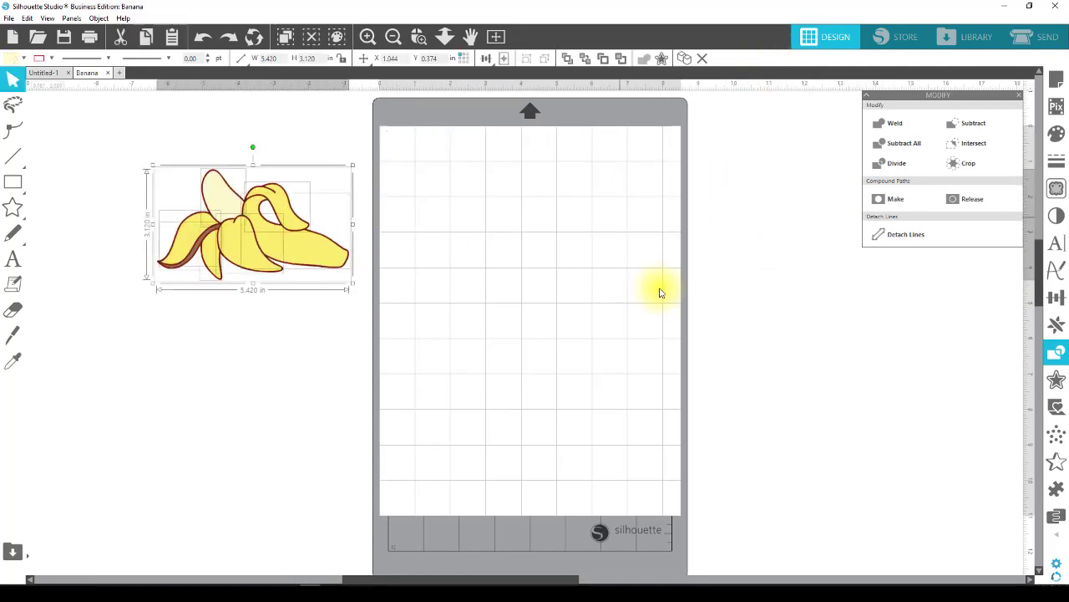
key(ctrl+g)
click(374, 344)
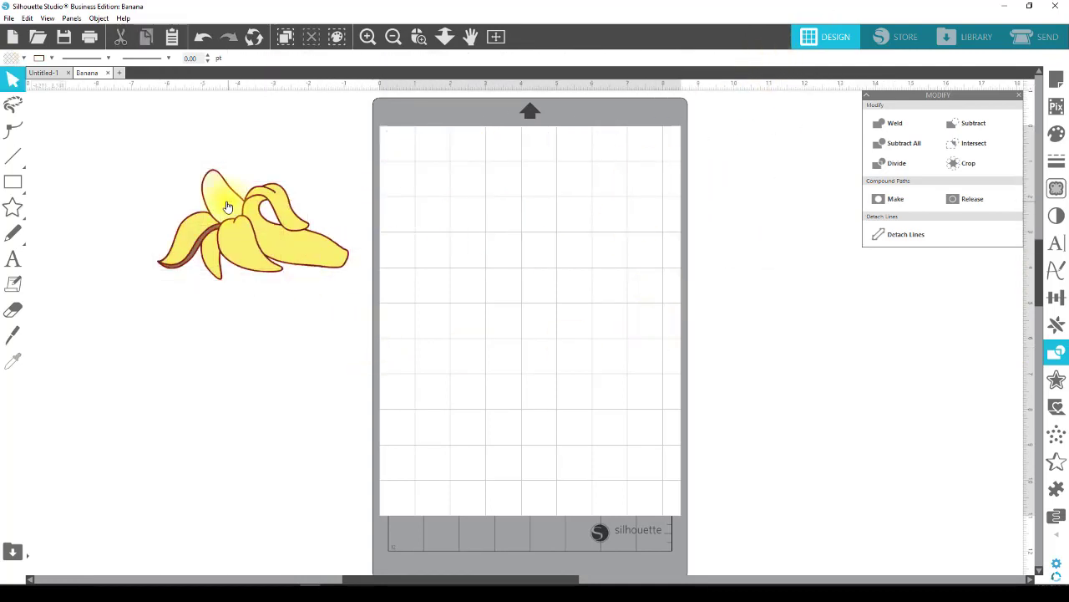
Try moving the front yellow peel piece away from the banana and undo the move.
click(233, 234)
drag(247, 240, 283, 253)
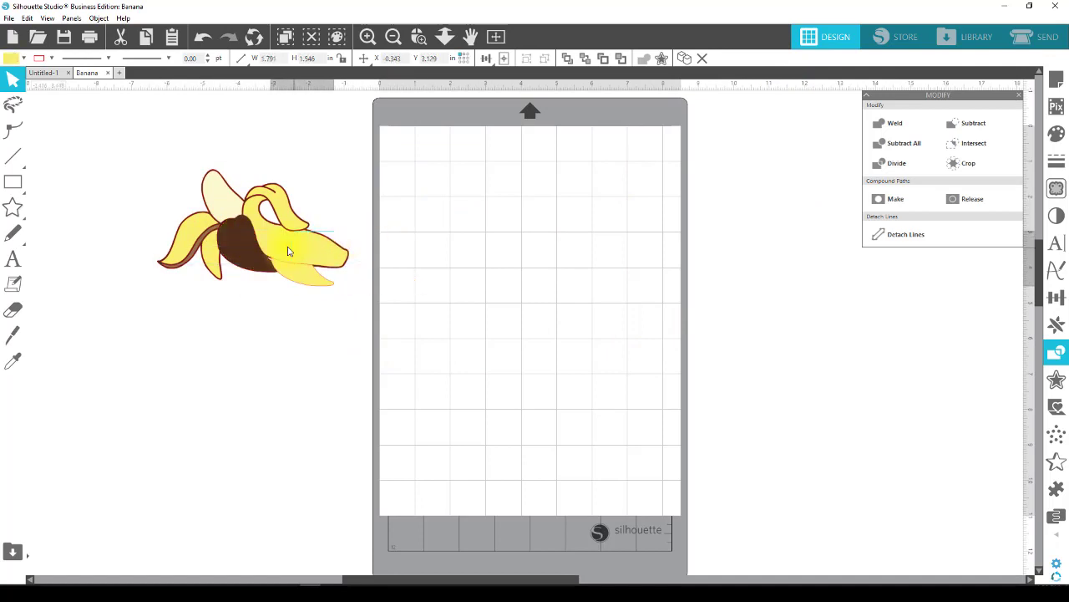
click(136, 150)
click(202, 36)
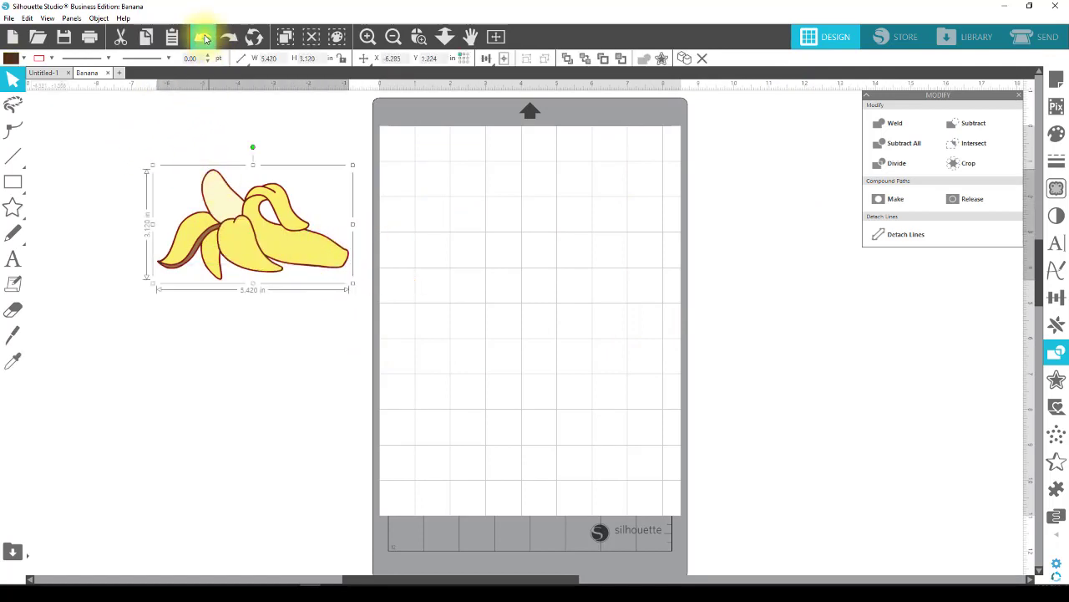
Move all the banana pieces together onto the upper part of the mat.
click(225, 391)
drag(140, 150, 602, 248)
click(579, 287)
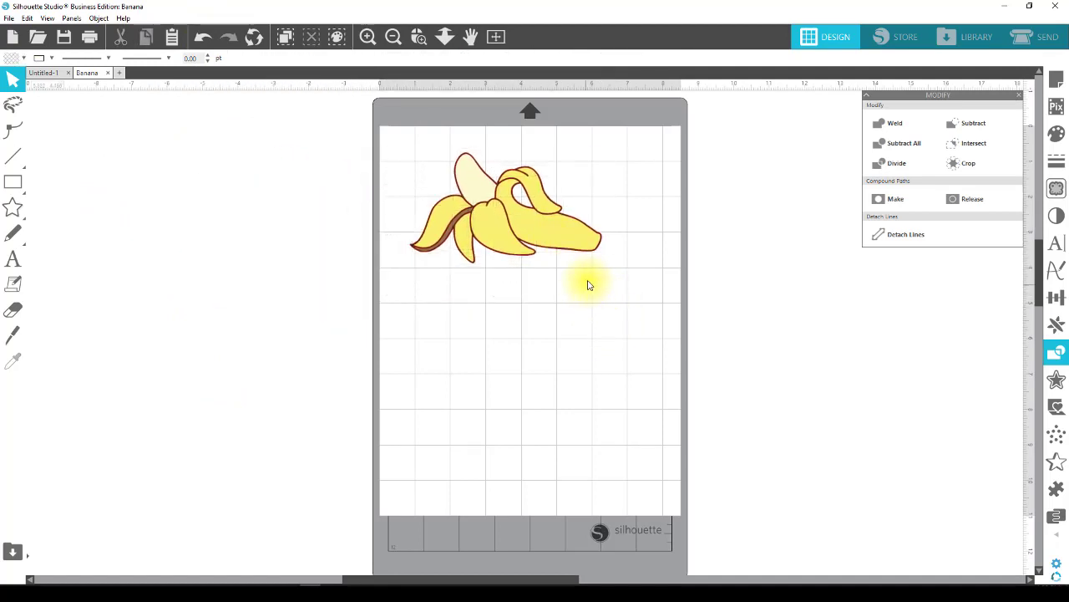
click(535, 226)
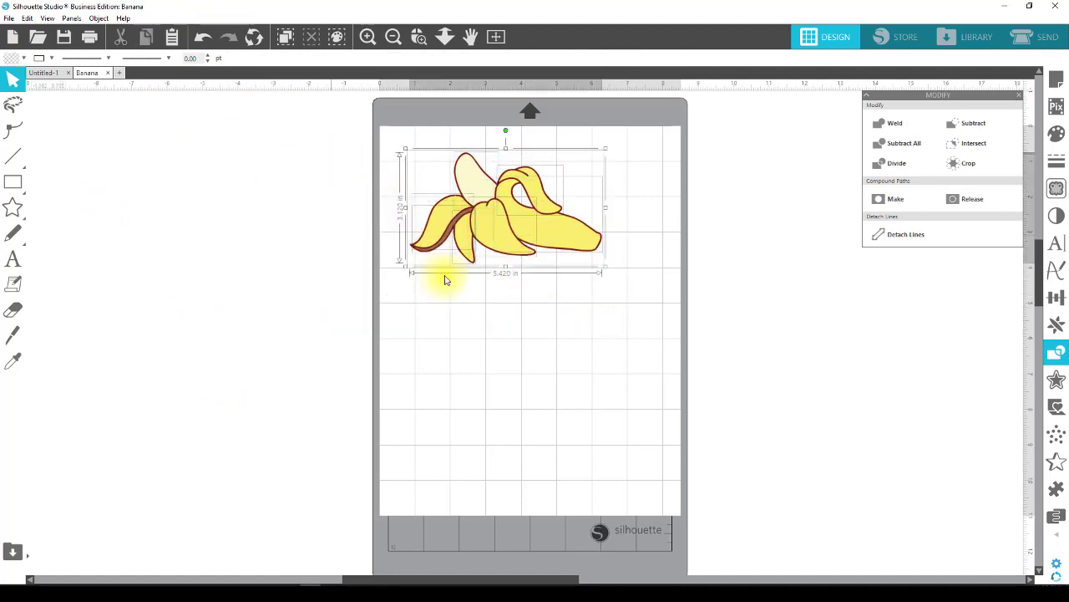
click(376, 209)
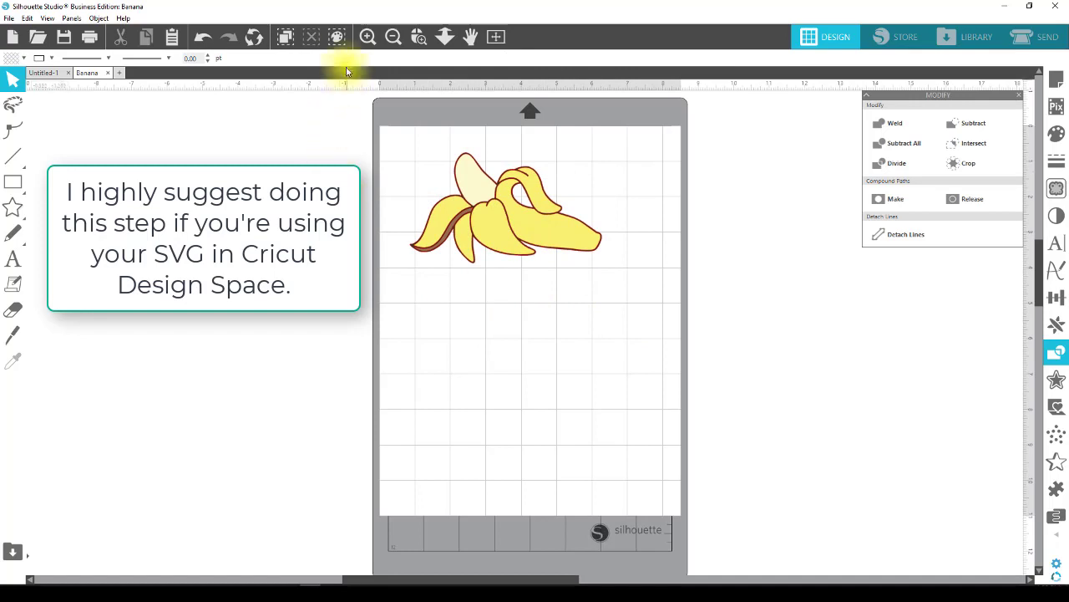
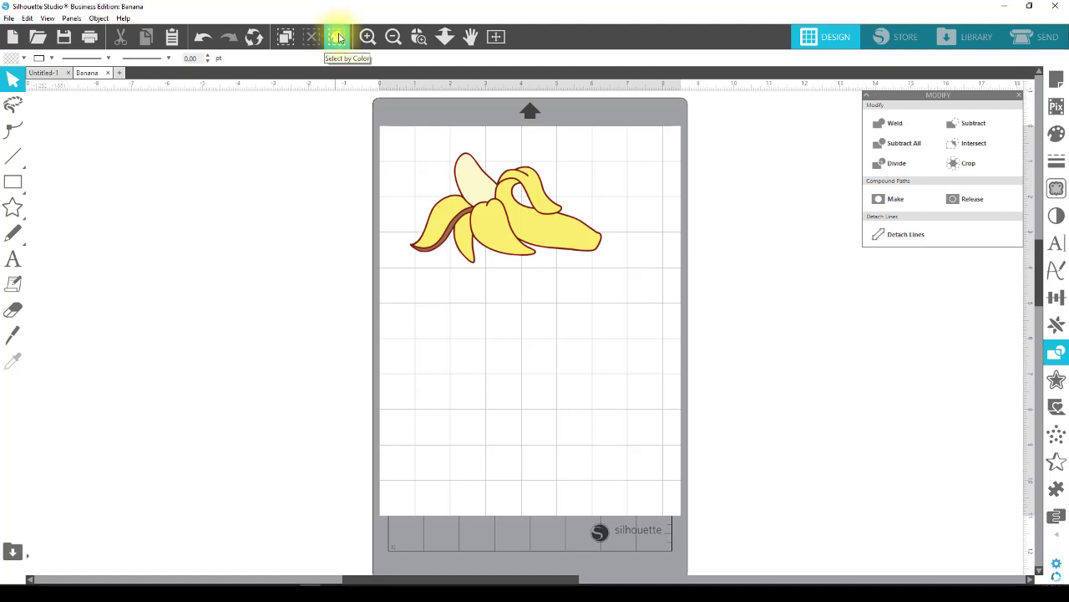
Use Select by Color to select the dark brown RGB (80,46,28) shape by its fill and review the compound path commands.
click(340, 39)
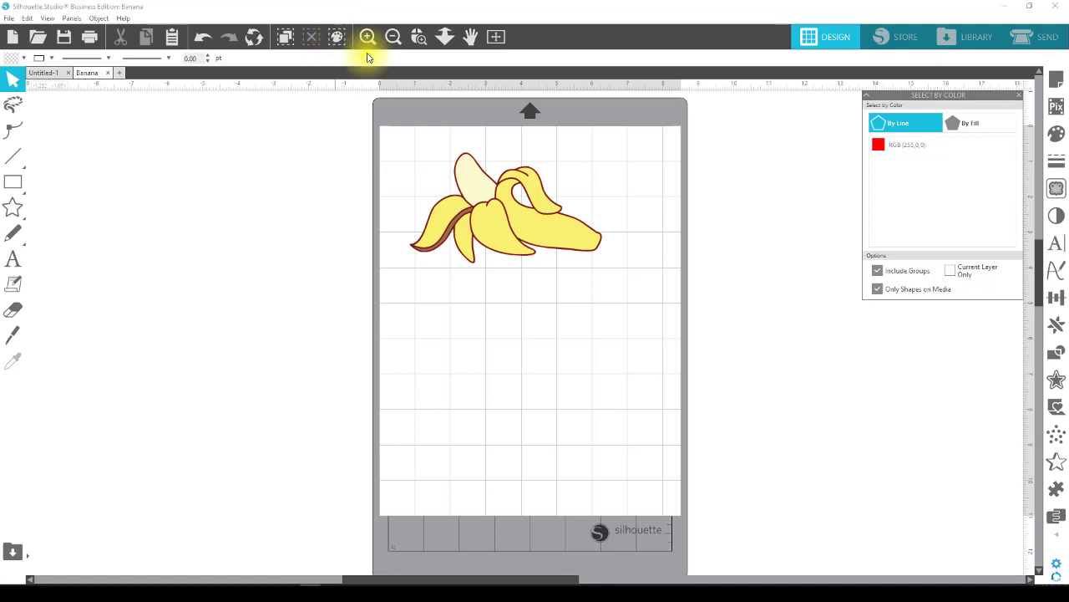
click(972, 125)
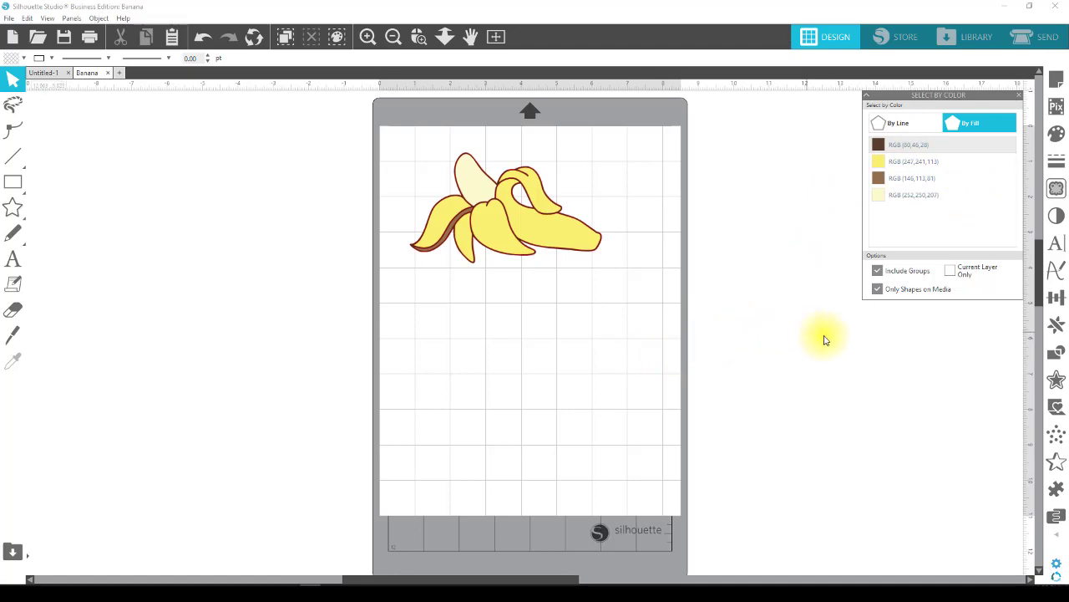
click(879, 149)
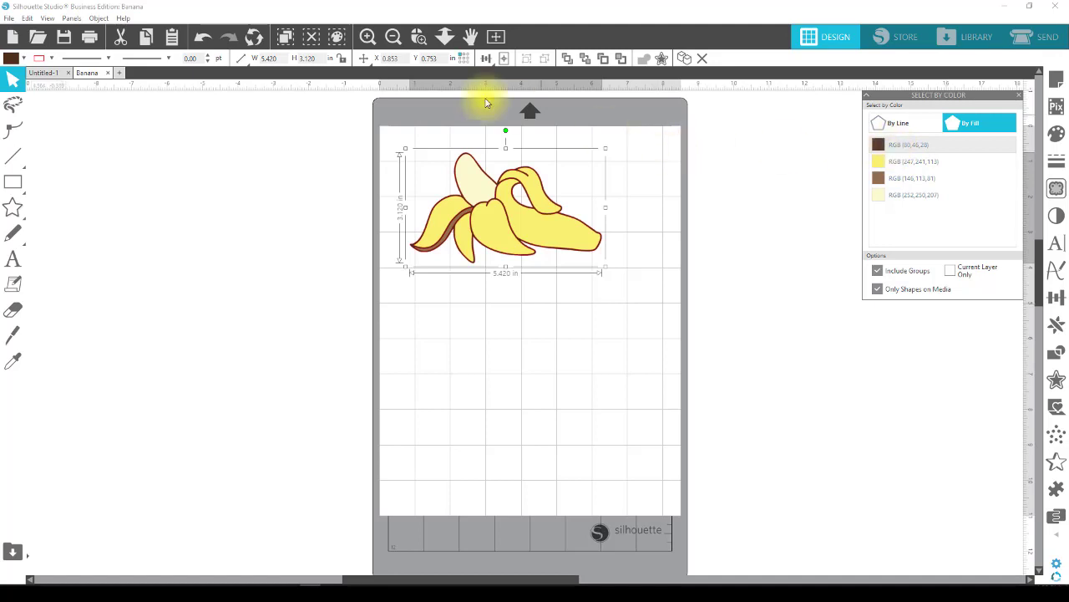
click(101, 19)
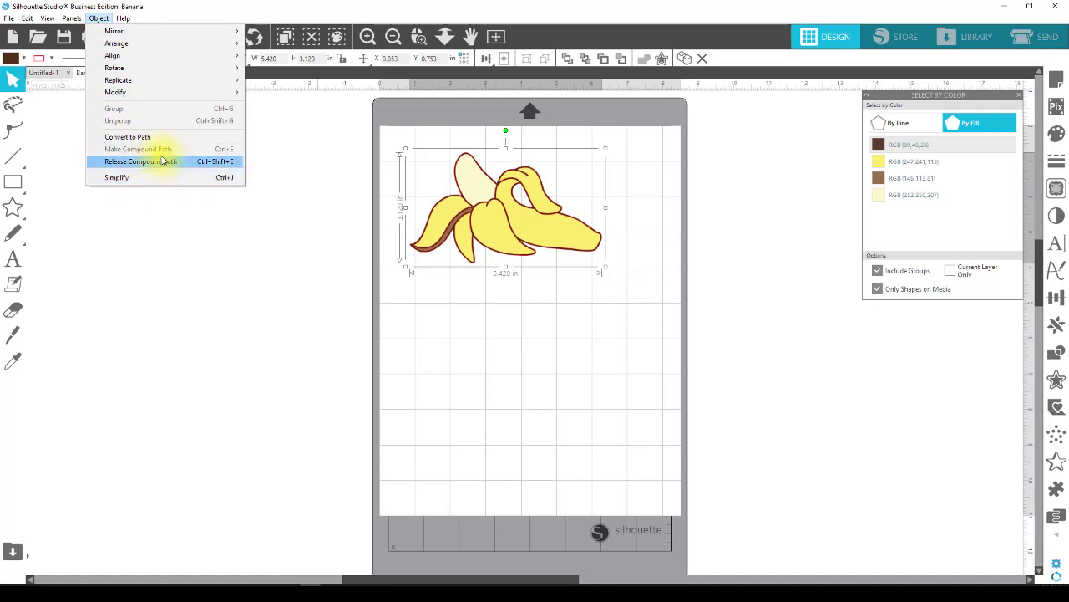
click(206, 311)
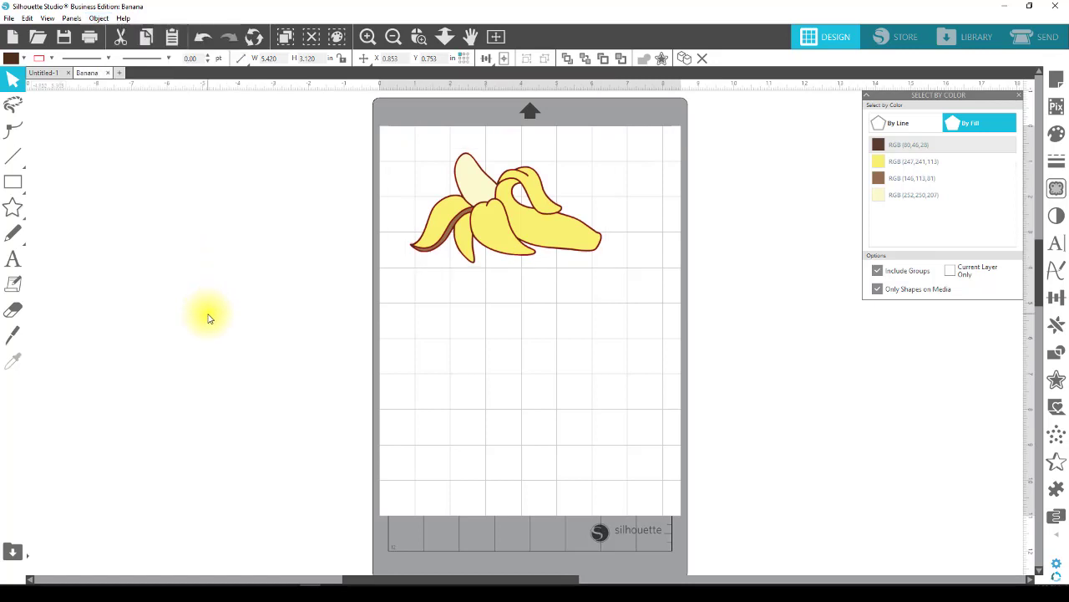
Select the cream piece and the upper peel piece individually.
click(477, 166)
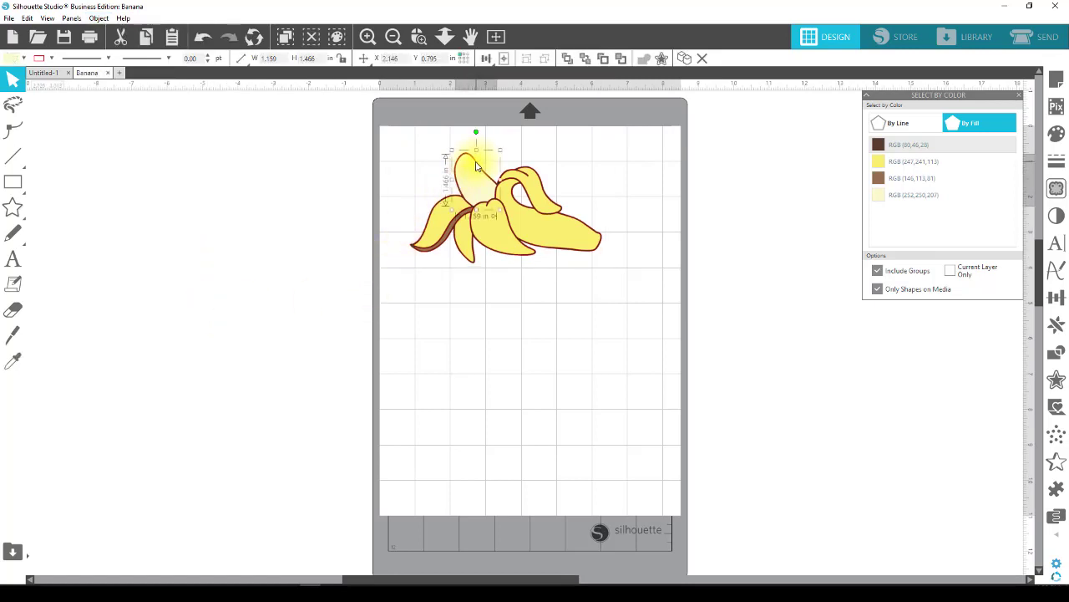
click(524, 171)
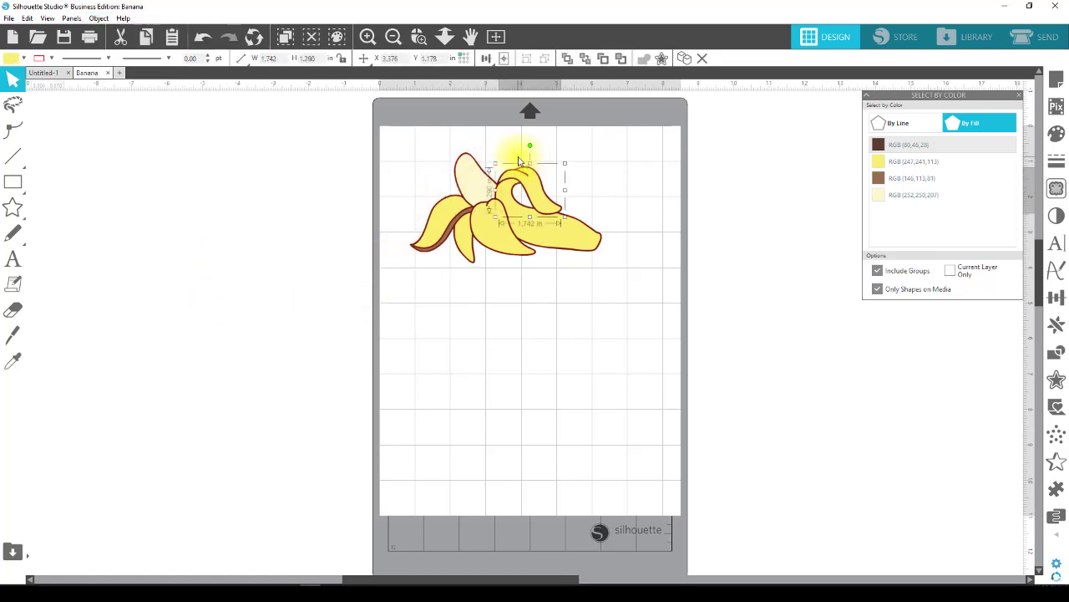
click(466, 155)
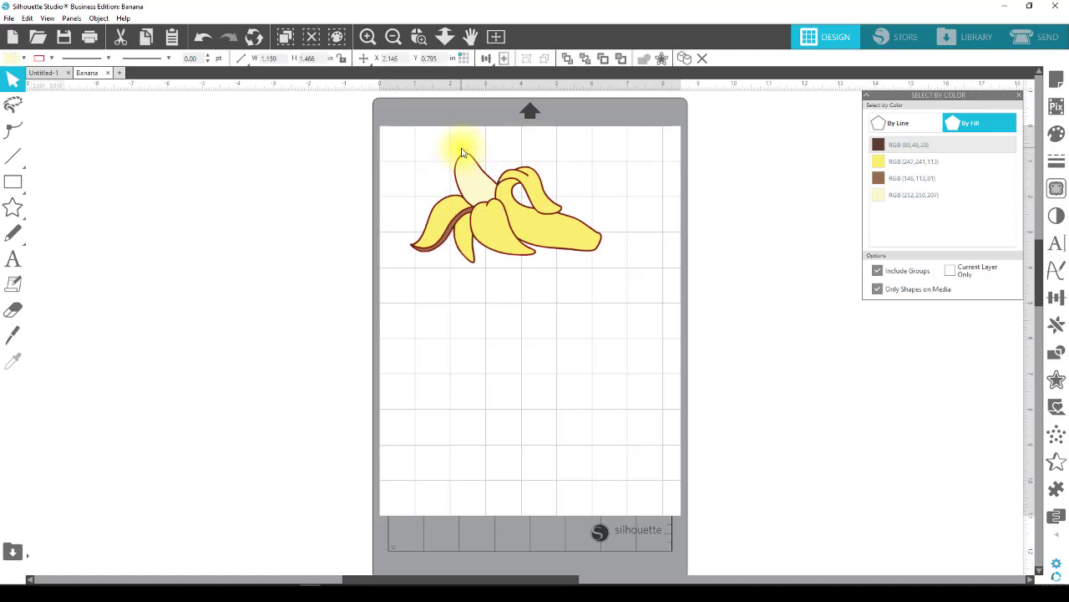
Select the dark brown silhouette by fill colour and move it off the mat, followed by the light brown strip.
click(878, 147)
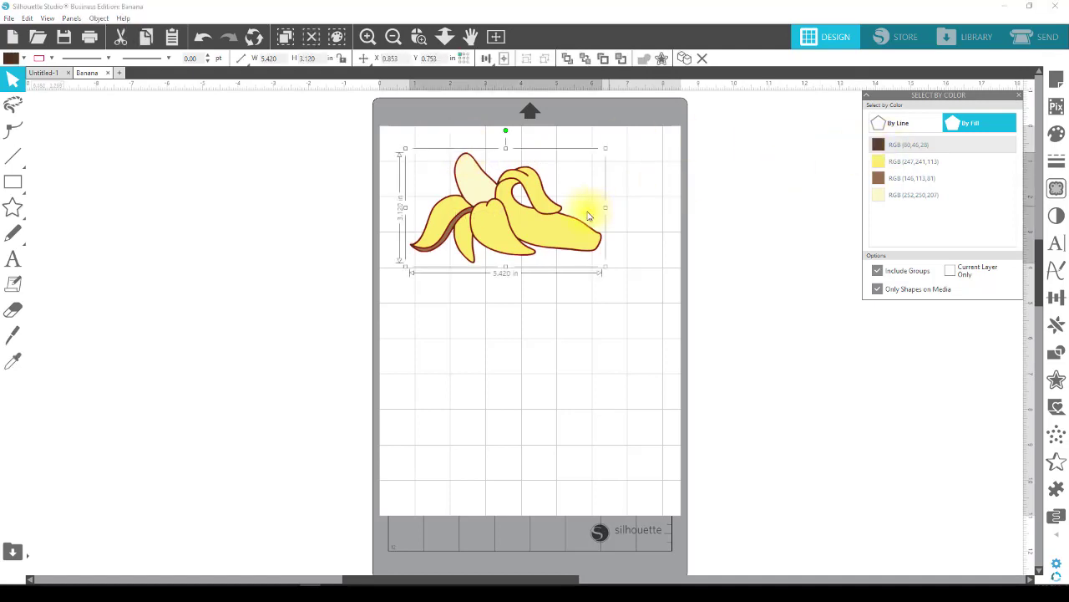
drag(584, 227, 935, 369)
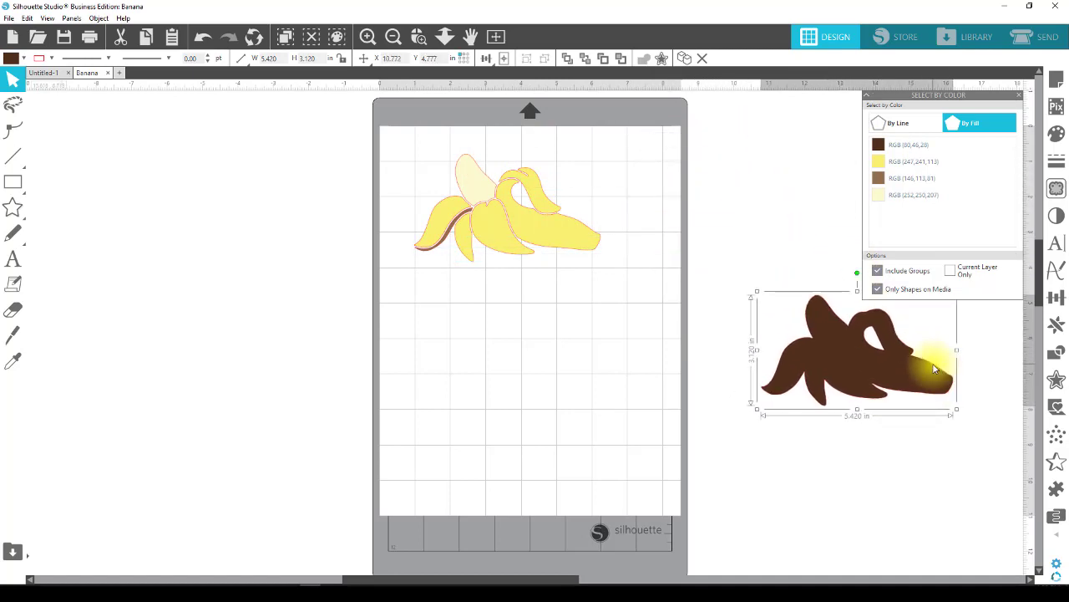
drag(457, 225, 791, 284)
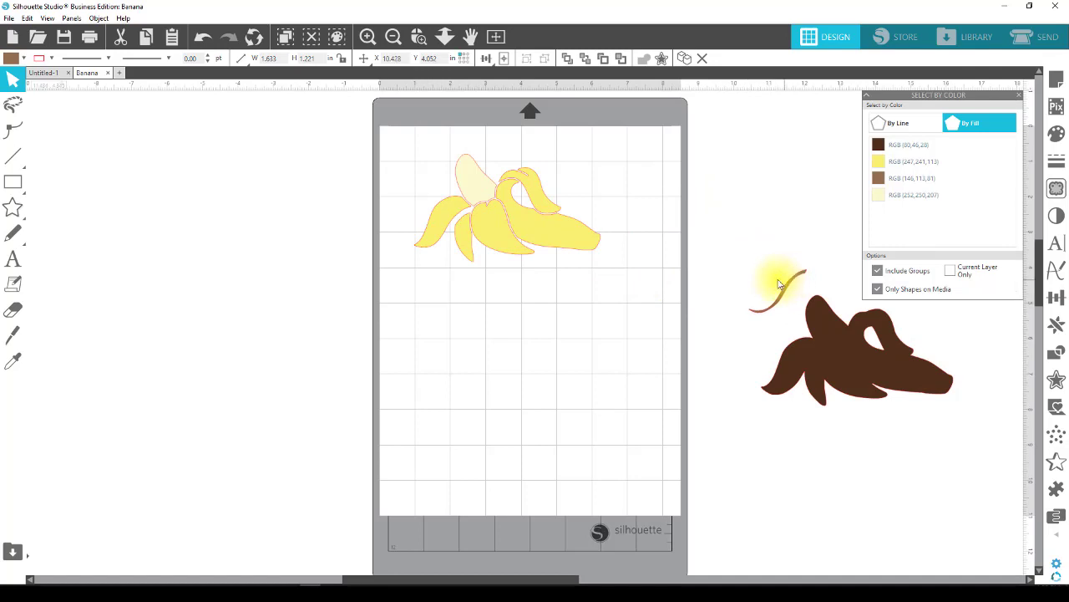
Select the yellow pieces by fill colour, try moving the banana body piece away from them, and undo the move.
click(919, 167)
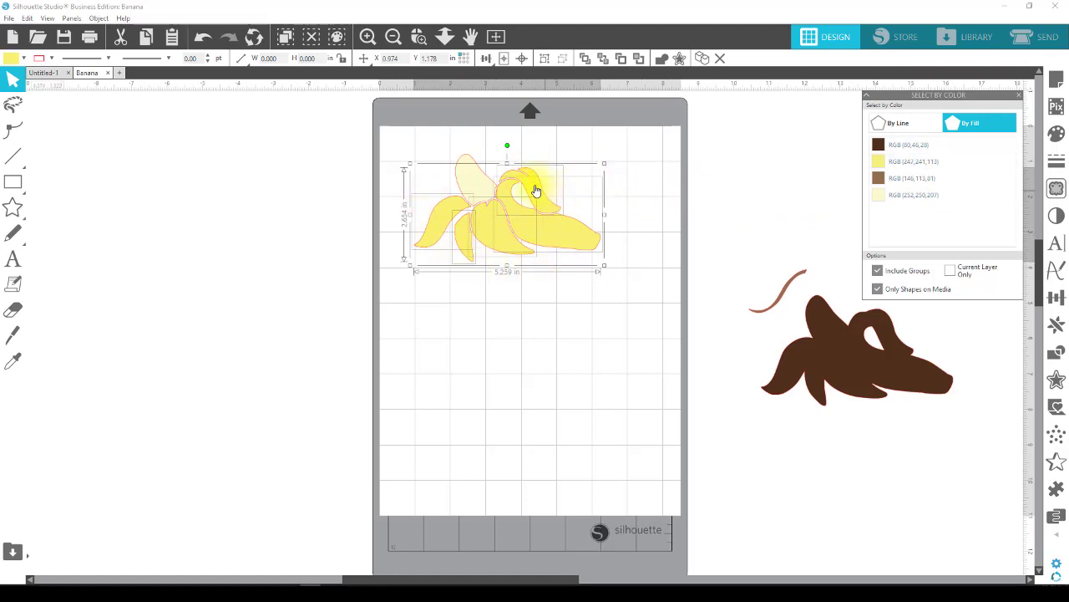
click(501, 406)
drag(554, 236, 585, 264)
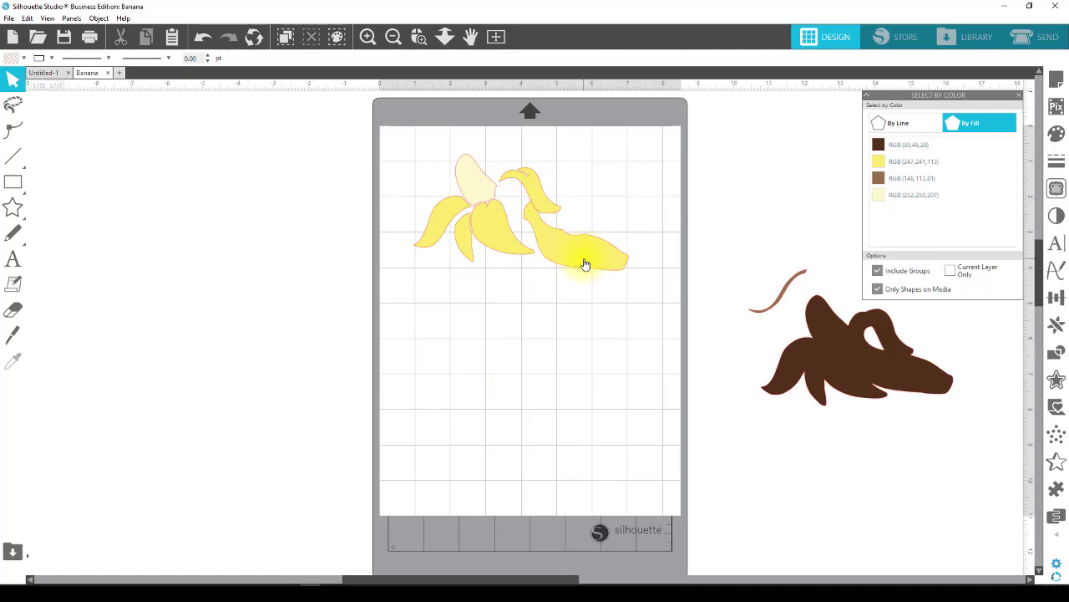
key(ctrl+z)
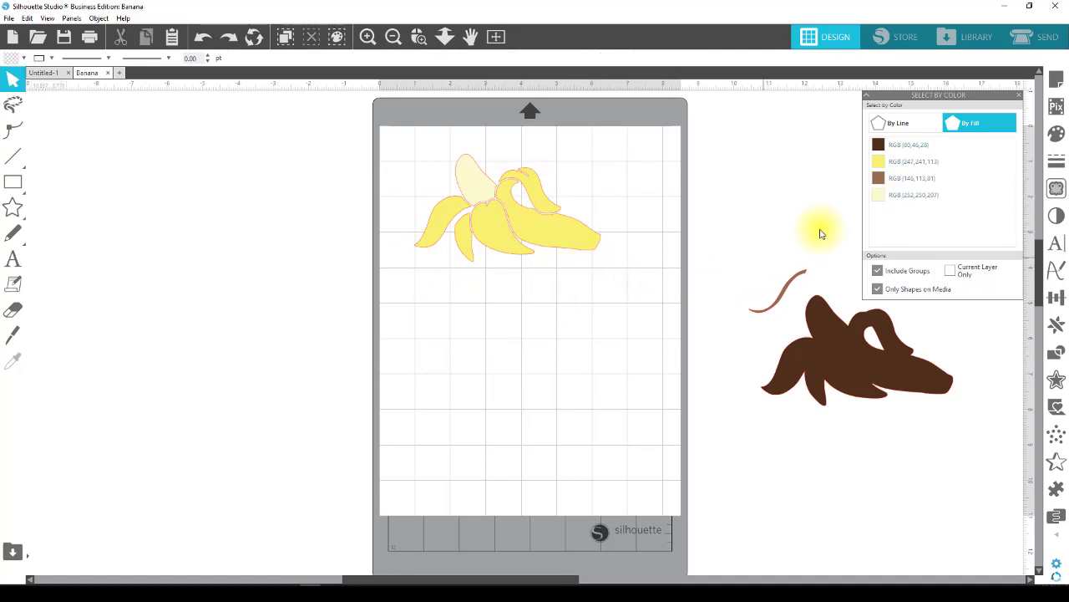
Combine the yellow RGB (247,241,113) pieces into one compound path and shift the combined shape slightly on the mat.
click(907, 161)
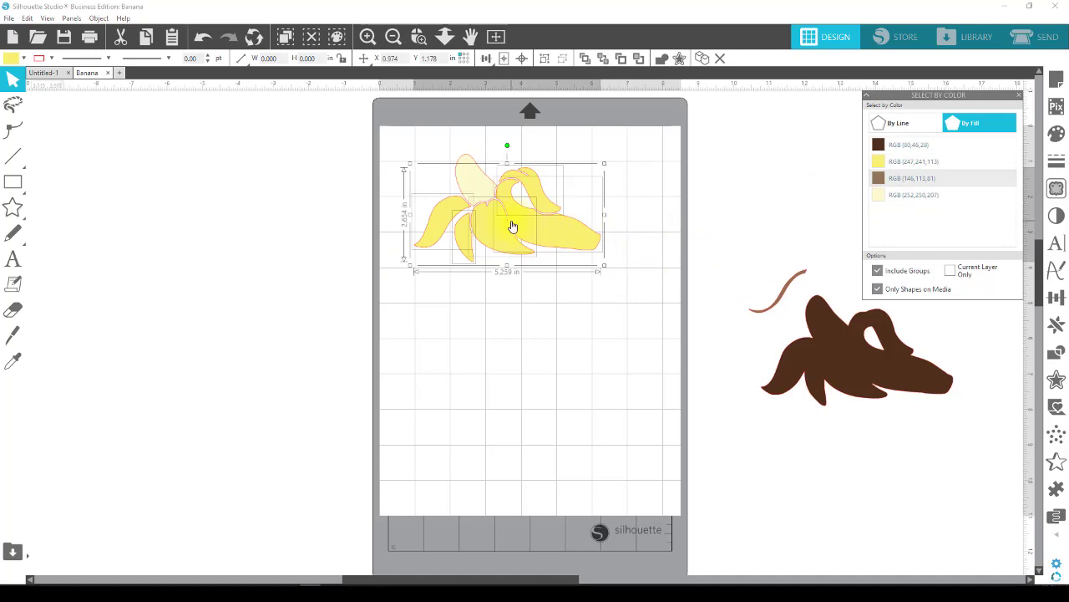
click(99, 18)
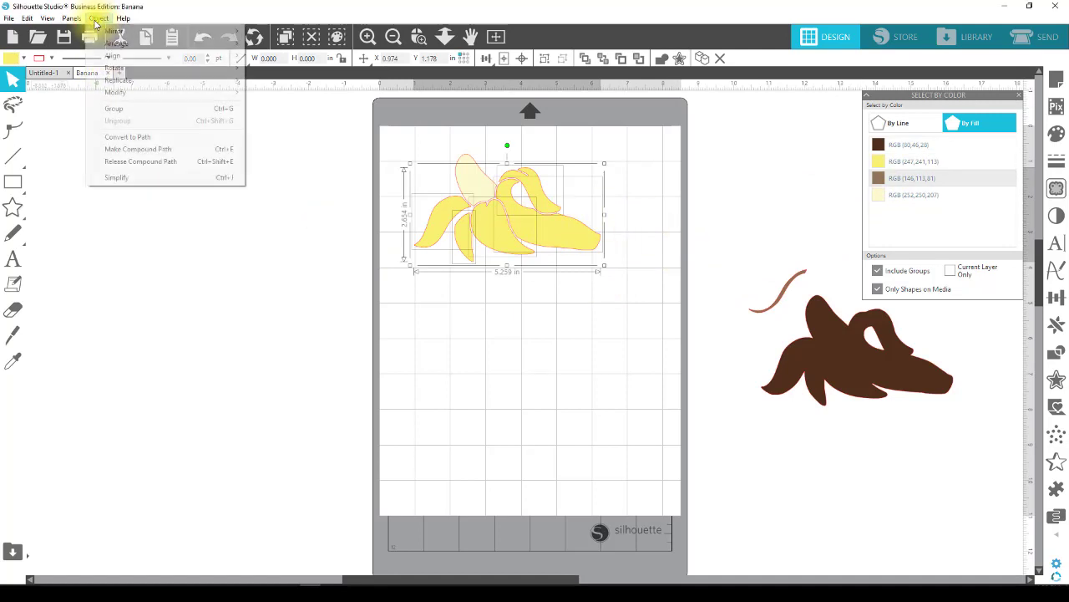
click(112, 150)
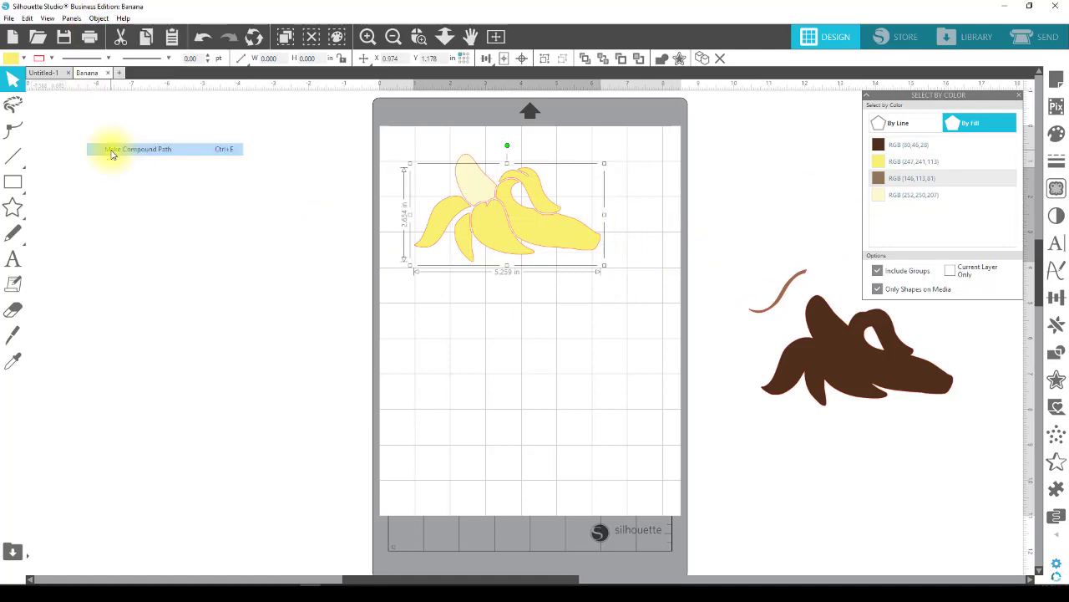
click(468, 348)
mouse_move(512, 229)
mouse_down()
mouse_move(508, 275)
mouse_move(561, 248)
mouse_move(528, 285)
mouse_move(511, 274)
mouse_move(544, 281)
mouse_move(507, 245)
mouse_up()
click(516, 268)
Reassemble the layered banana on the mat from the cream piece, dark brown silhouette, light brown strip and yellow compound path.
click(479, 195)
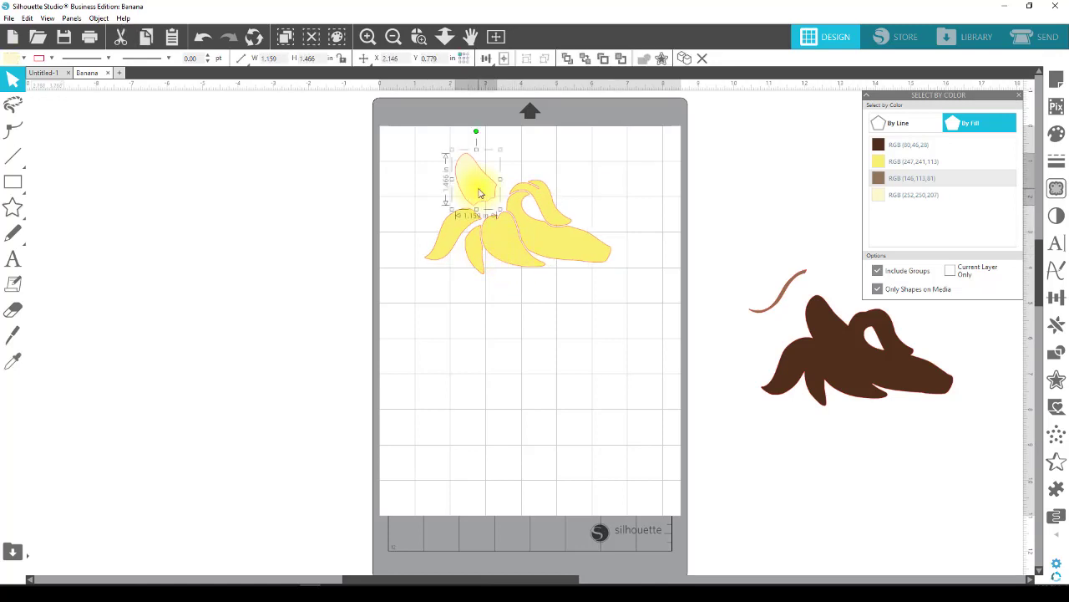
drag(827, 302, 510, 229)
click(601, 237)
click(462, 164)
drag(769, 290, 466, 241)
click(510, 245)
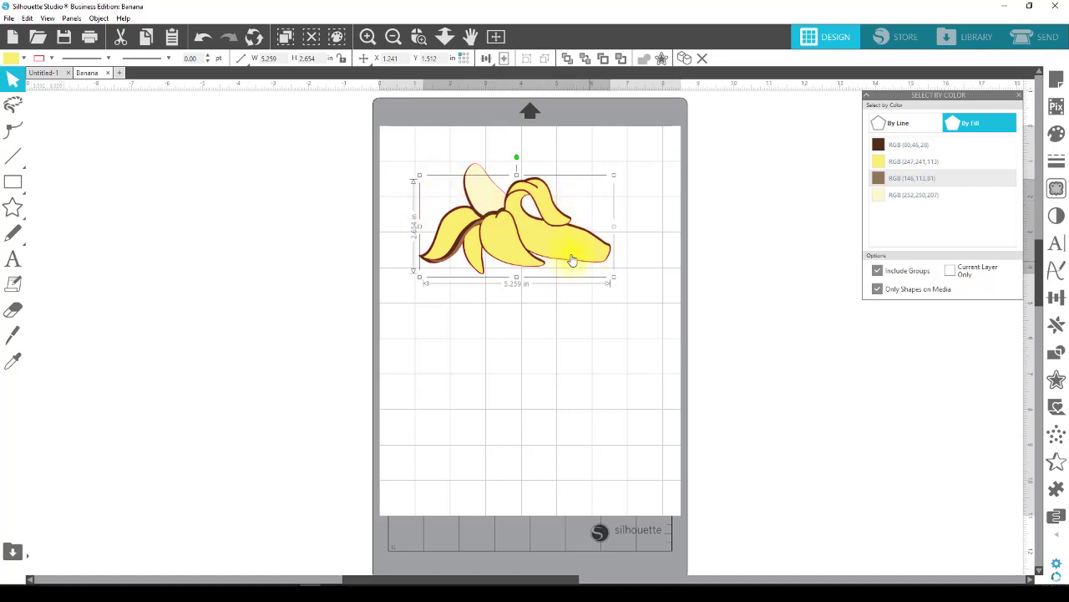
Move the whole assembled banana off the mat to its left and go to the Send cut setup.
drag(674, 289, 430, 170)
drag(473, 208, 181, 208)
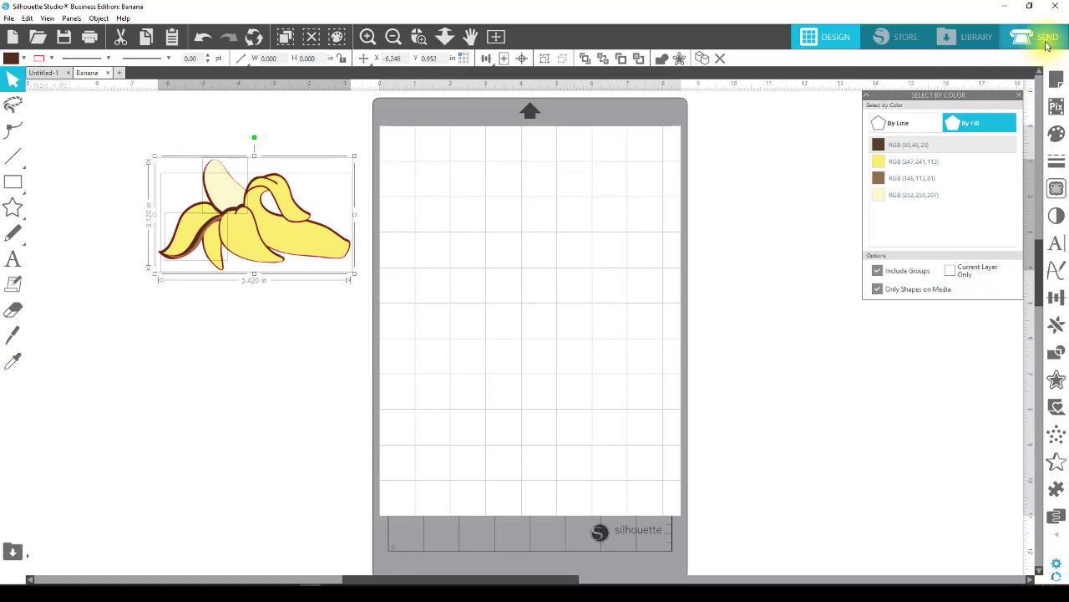
click(1044, 41)
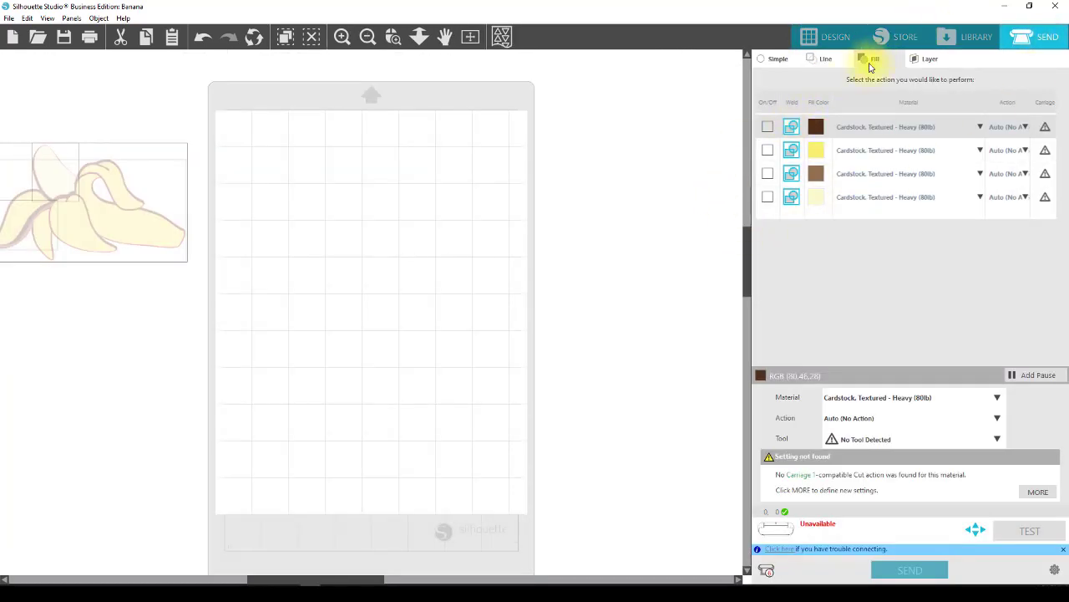
Place the cream piece on the mat, enable only its fill colour for cutting, and park it to the mat's right.
click(768, 127)
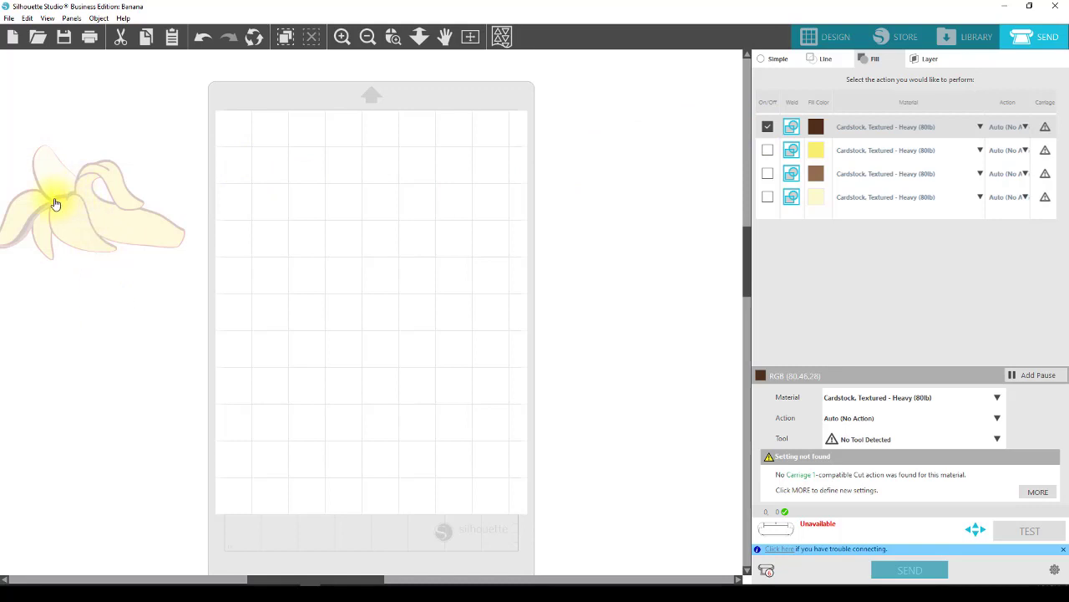
drag(54, 204, 363, 184)
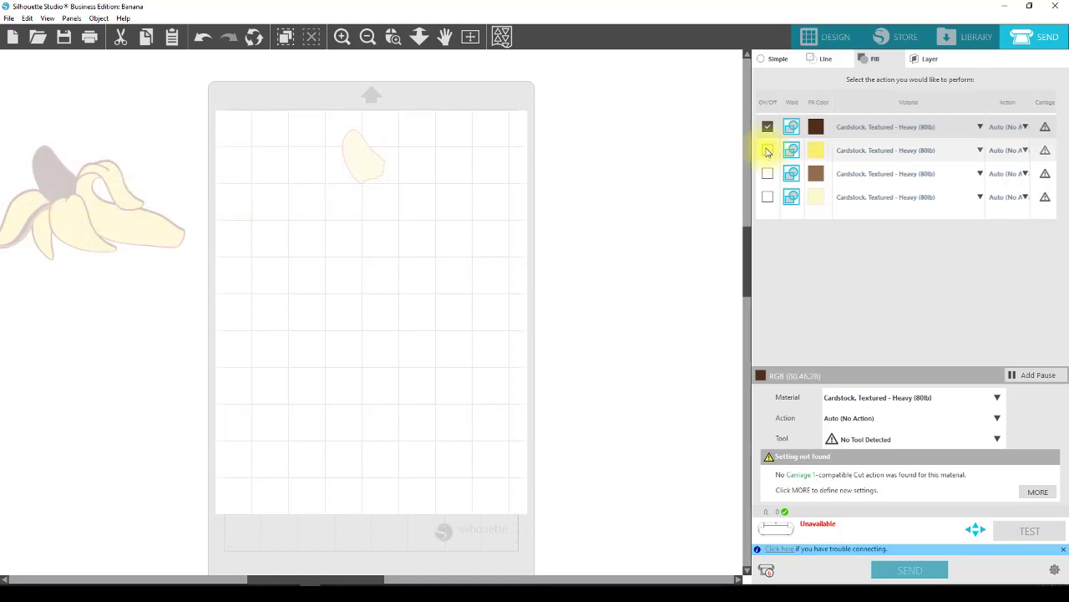
click(768, 196)
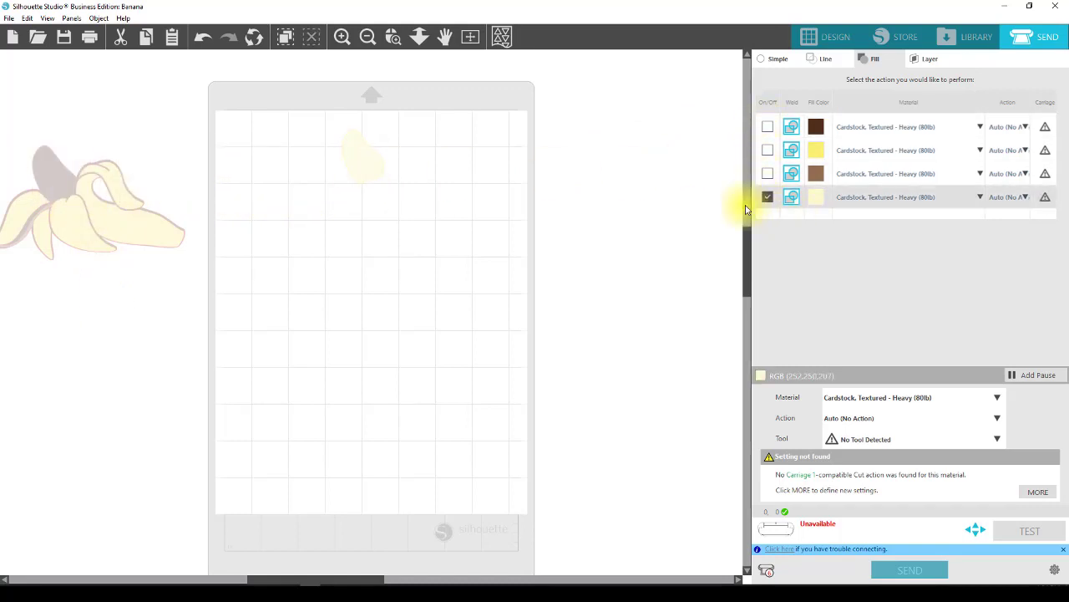
drag(384, 167, 647, 157)
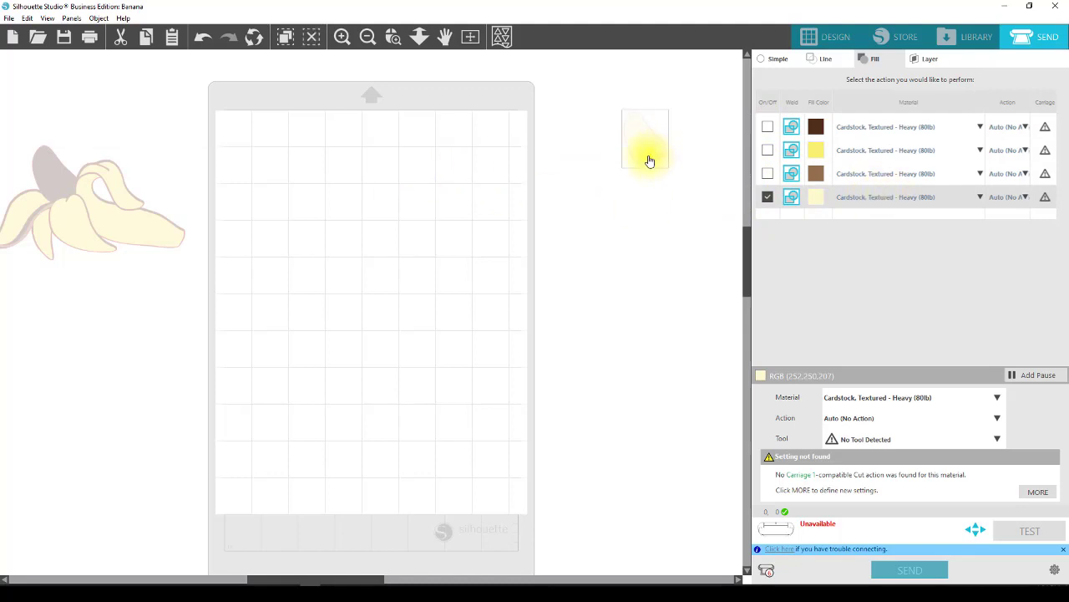
Place the dark brown silhouette on the mat with its fill colour enabled, then disable that colour and park the silhouette to the right.
click(768, 126)
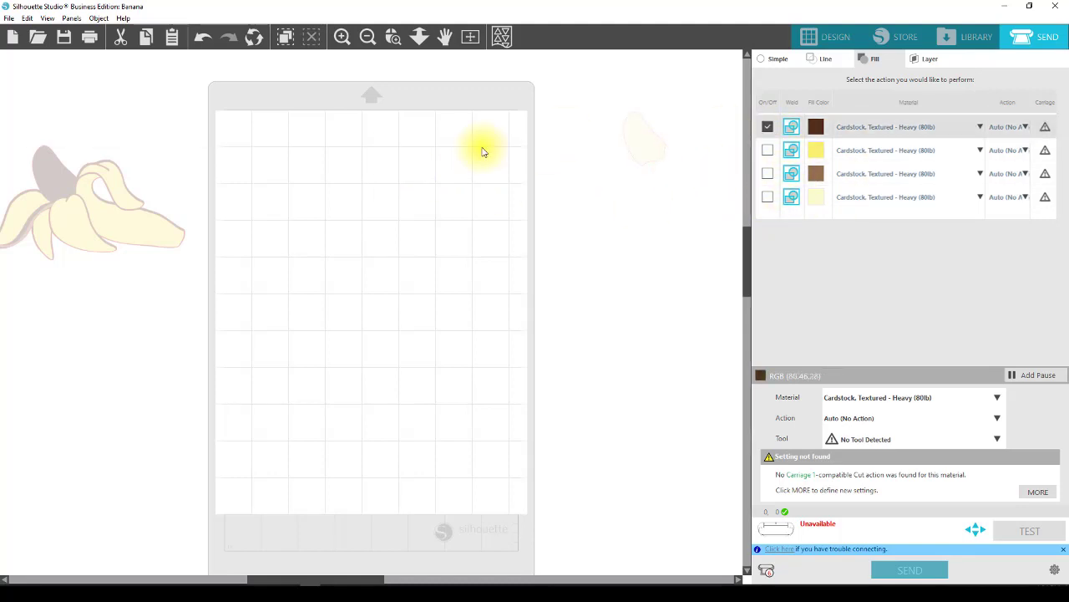
drag(58, 172, 346, 208)
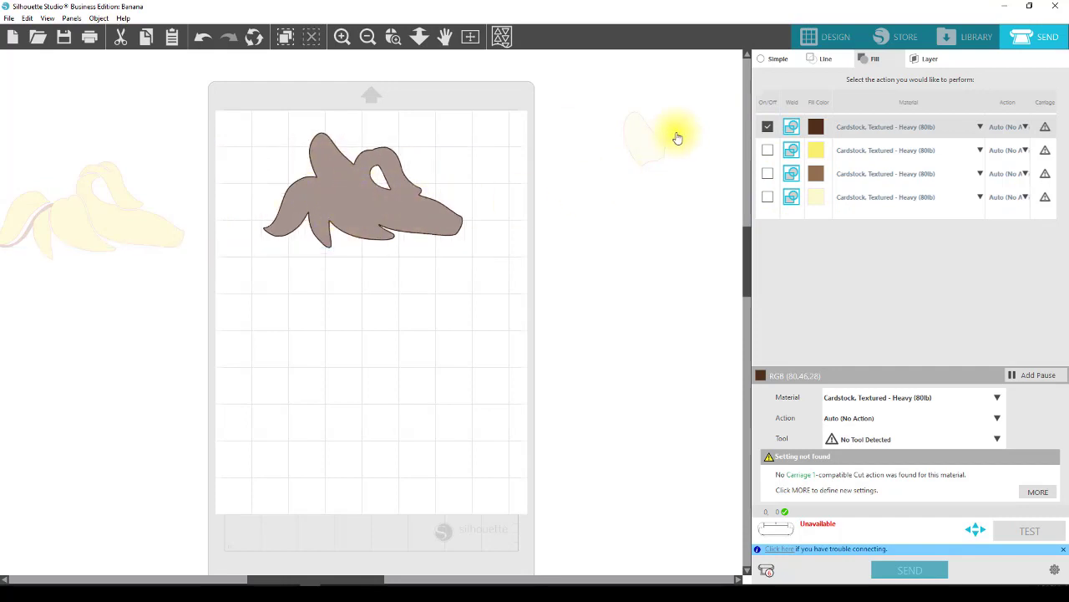
click(767, 126)
drag(395, 219, 731, 222)
Place the yellow compound path on the mat with its fill enabled for cutting, then swap it for the light brown strip.
drag(114, 234, 338, 212)
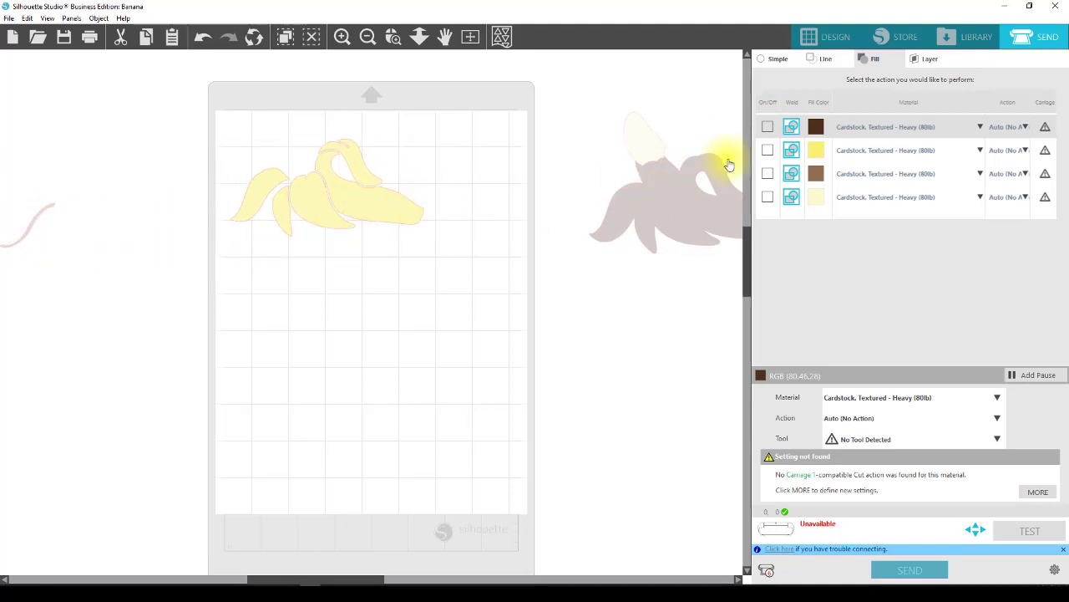
click(767, 150)
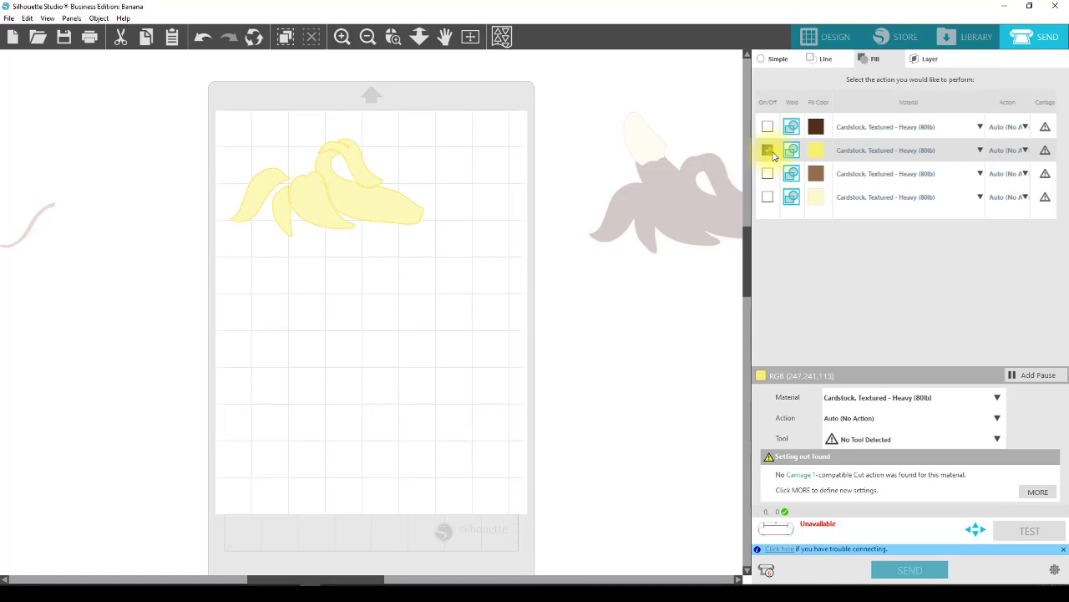
drag(393, 213, 647, 213)
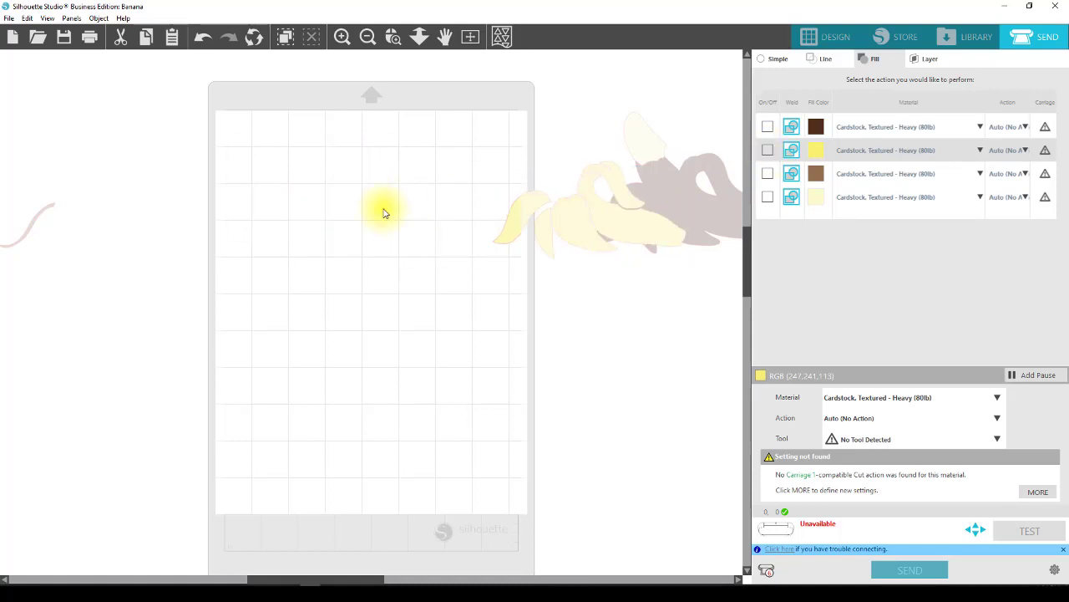
drag(39, 210, 360, 201)
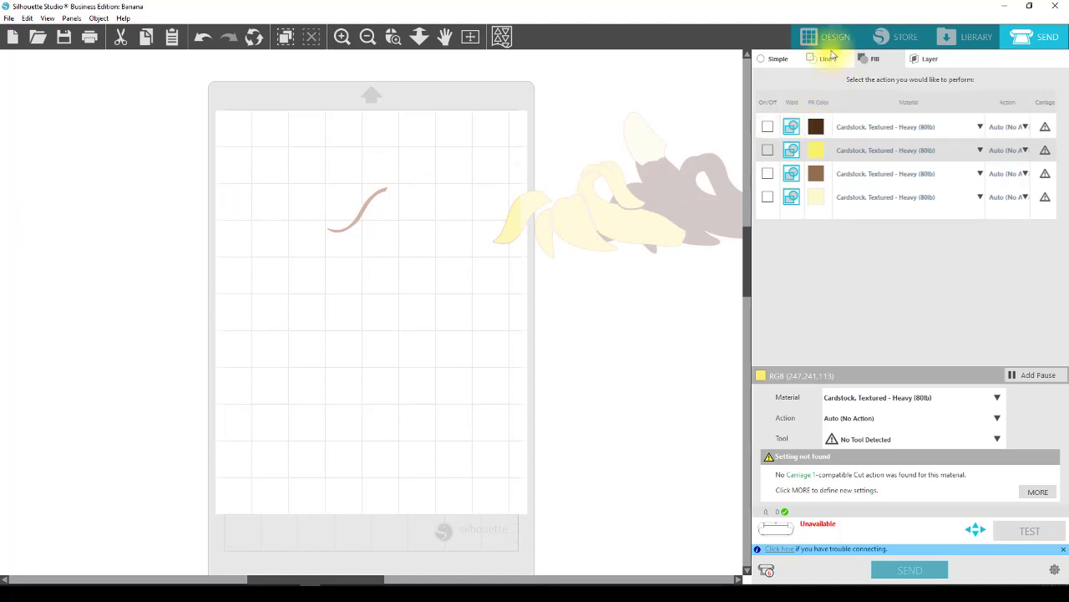
Return to the design view and arrange the cream, light brown, yellow and dark brown layers separately on the mat.
click(831, 42)
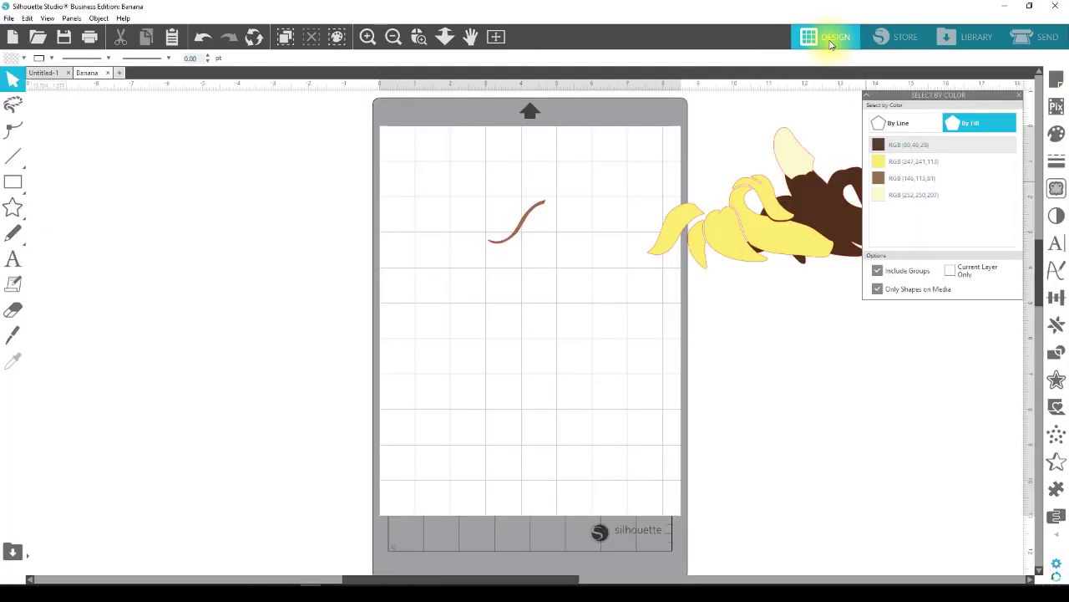
drag(786, 214, 554, 292)
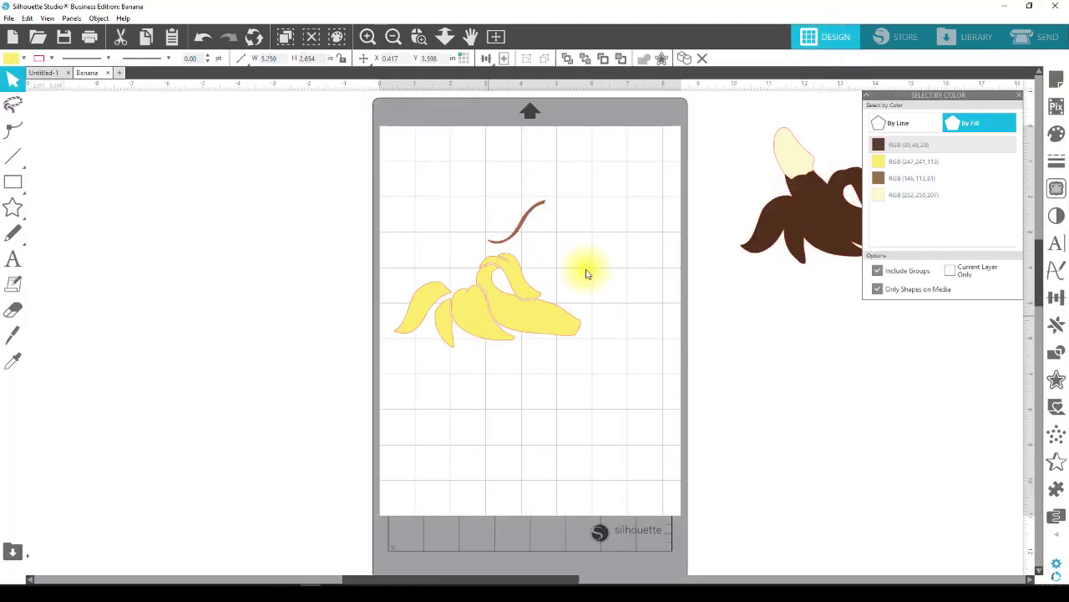
drag(790, 211, 460, 410)
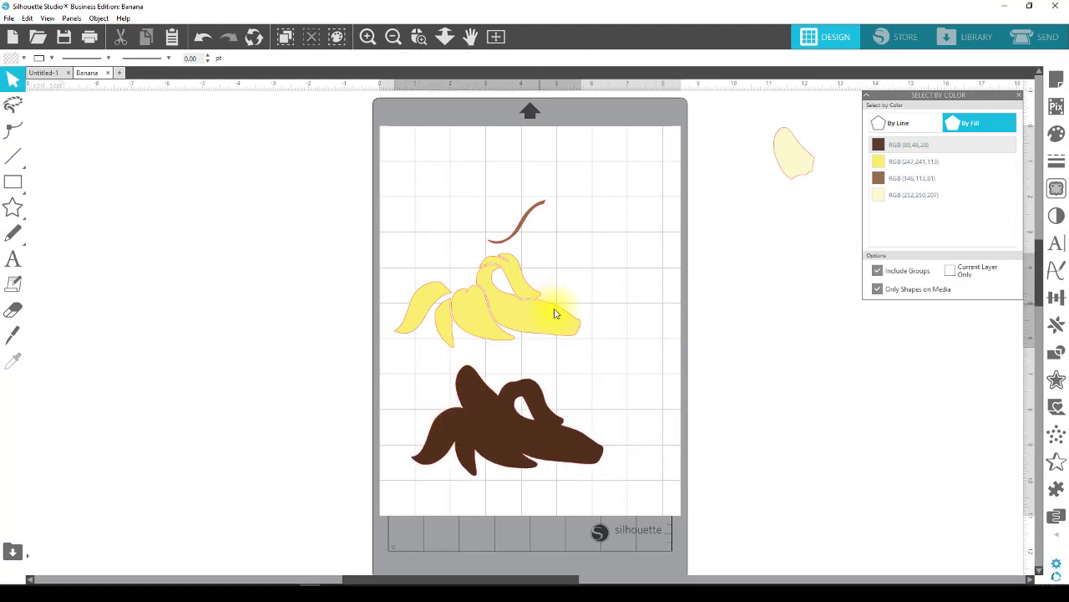
drag(549, 306, 572, 309)
drag(790, 154, 465, 203)
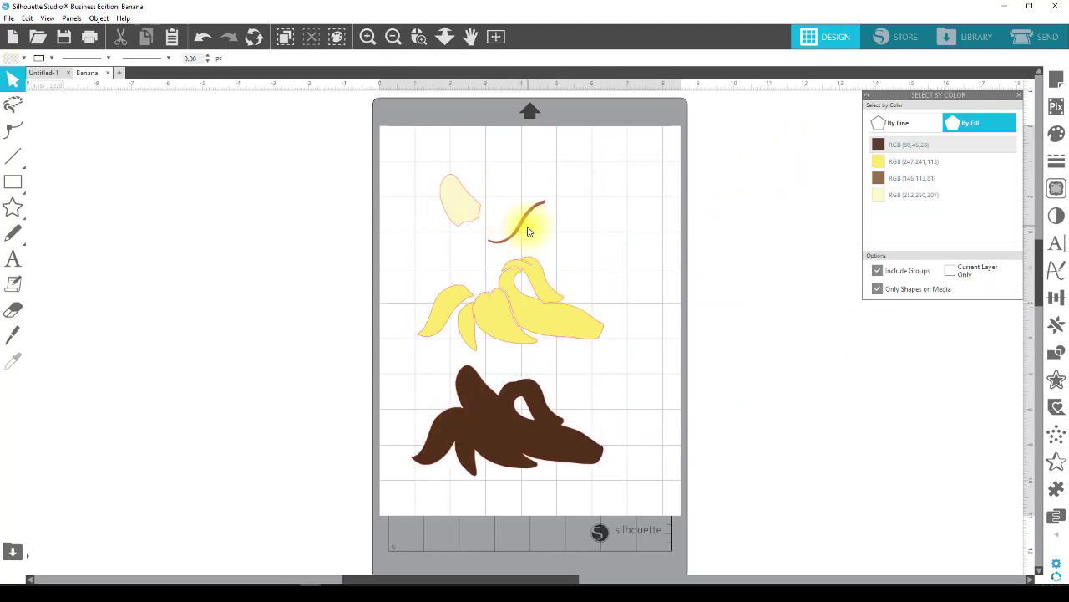
drag(497, 236, 474, 239)
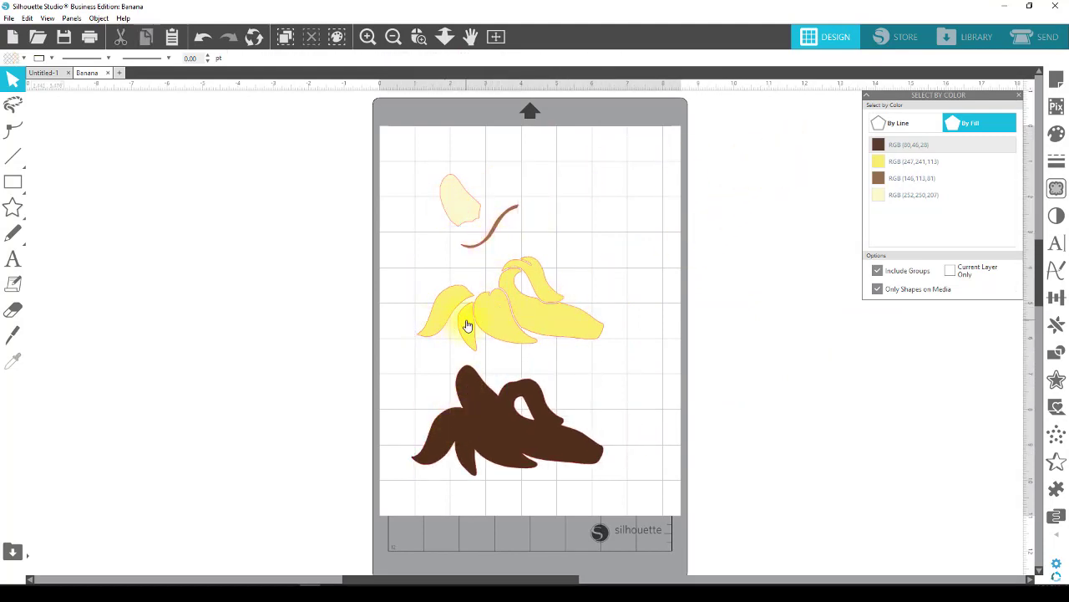
drag(573, 334, 568, 323)
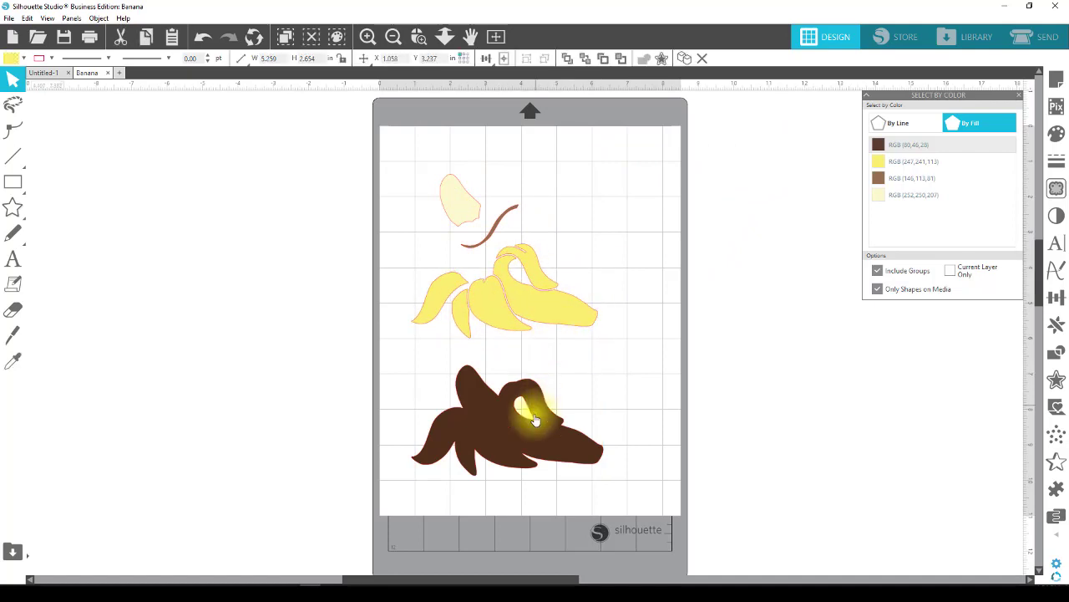
drag(540, 432, 544, 422)
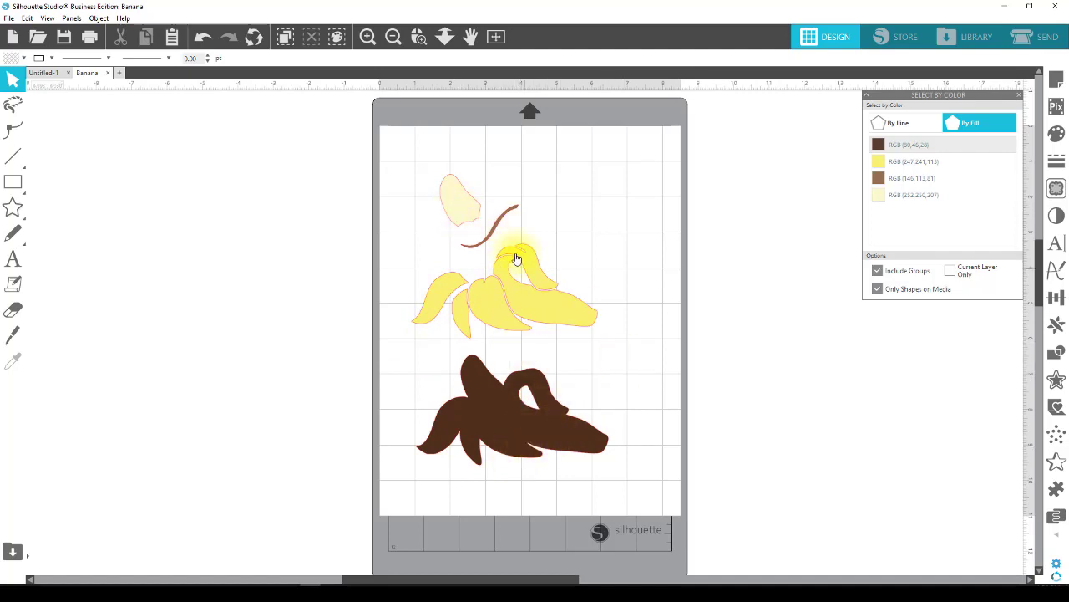
Select all four banana layers and save the selection as an SVG file named Banana2.
click(9, 18)
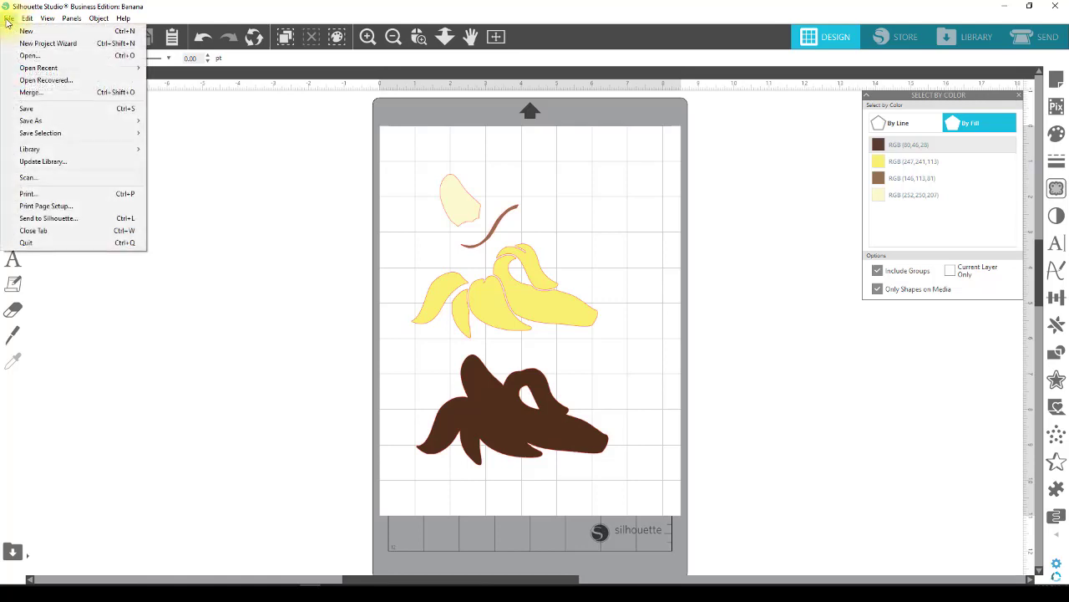
drag(375, 135, 707, 512)
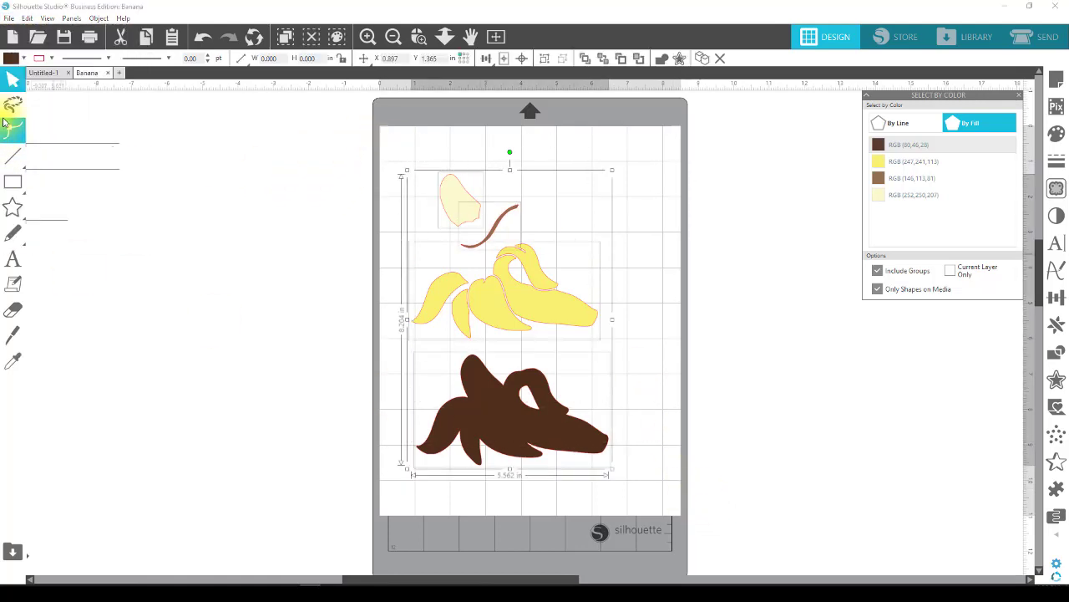
click(8, 17)
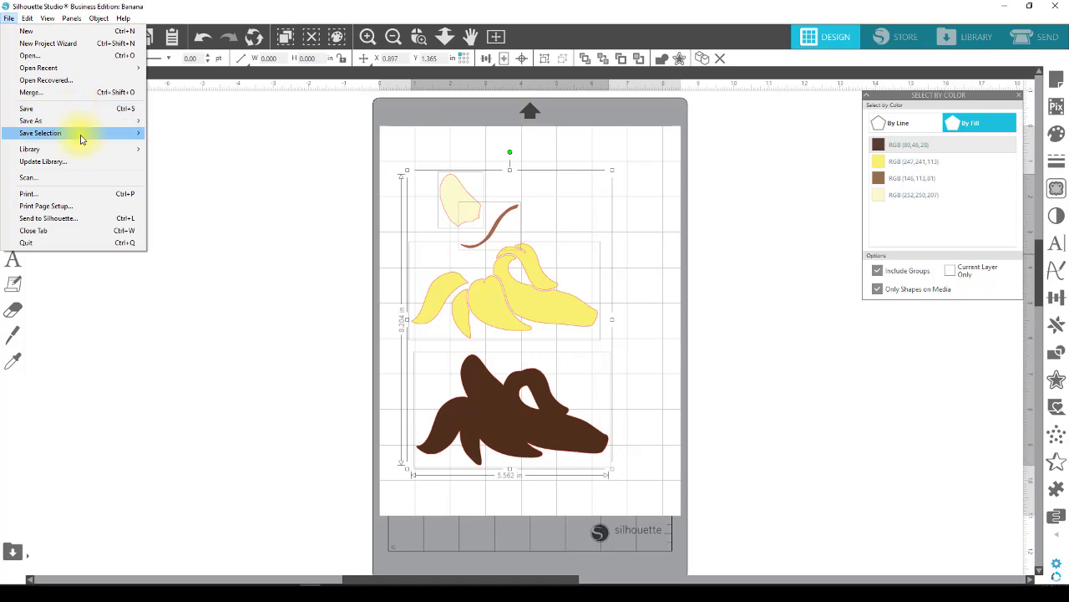
mouse_move(84, 136)
click(210, 134)
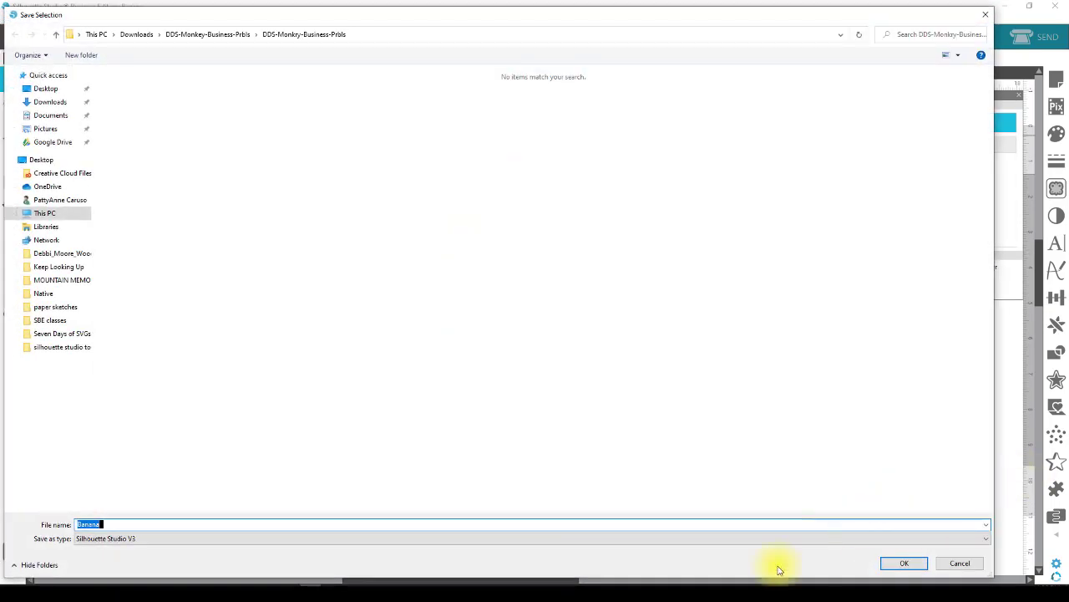
click(115, 539)
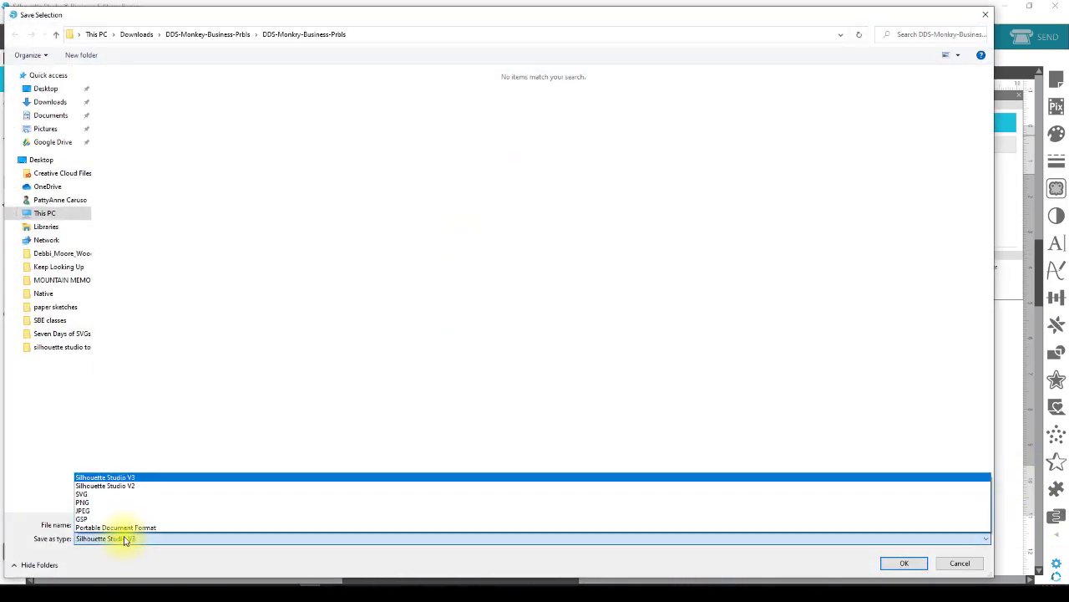
click(119, 494)
key(Return)
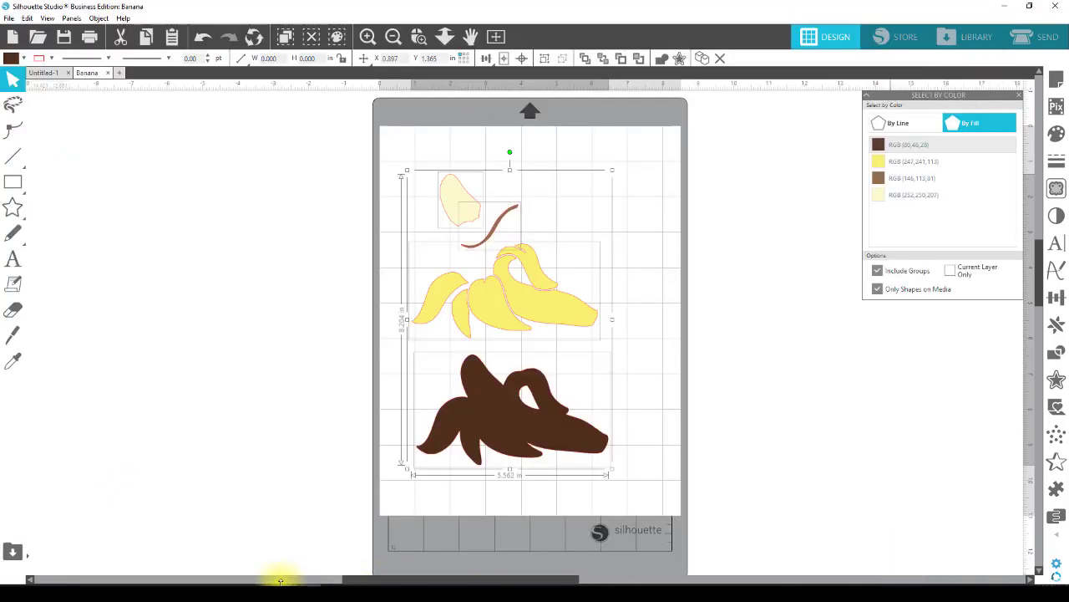
Switch to Cricut Design Space and choose the Banana2 file from Downloads as the image to upload.
click(204, 589)
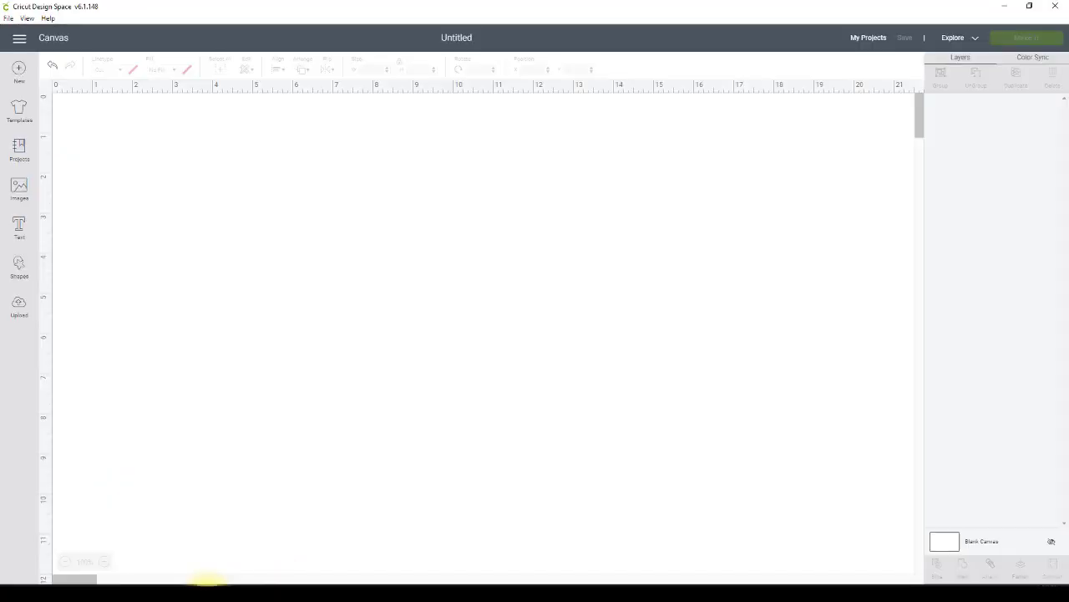
click(20, 314)
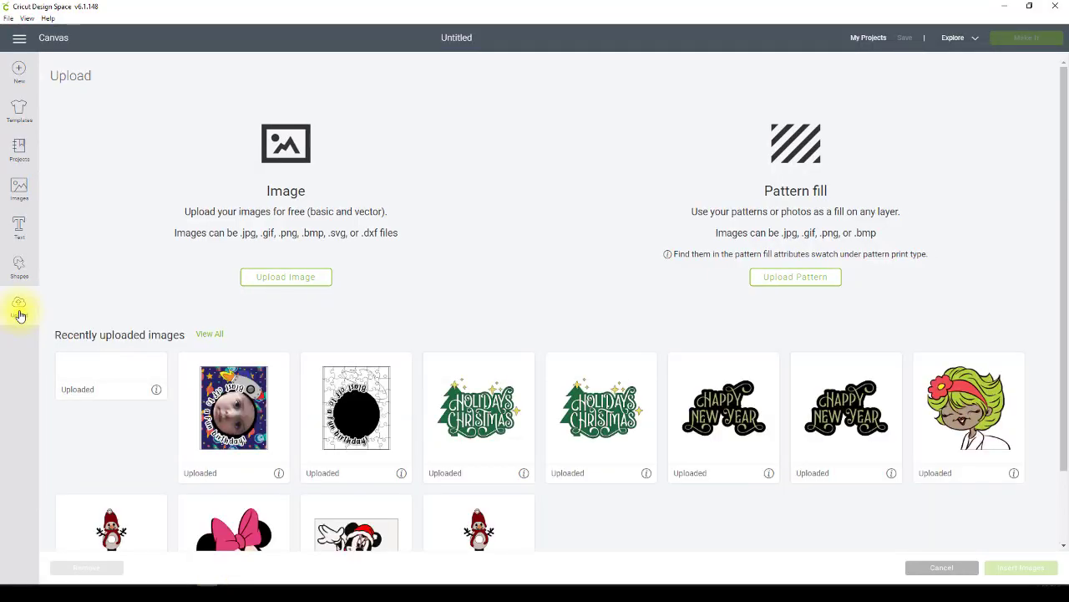
click(305, 279)
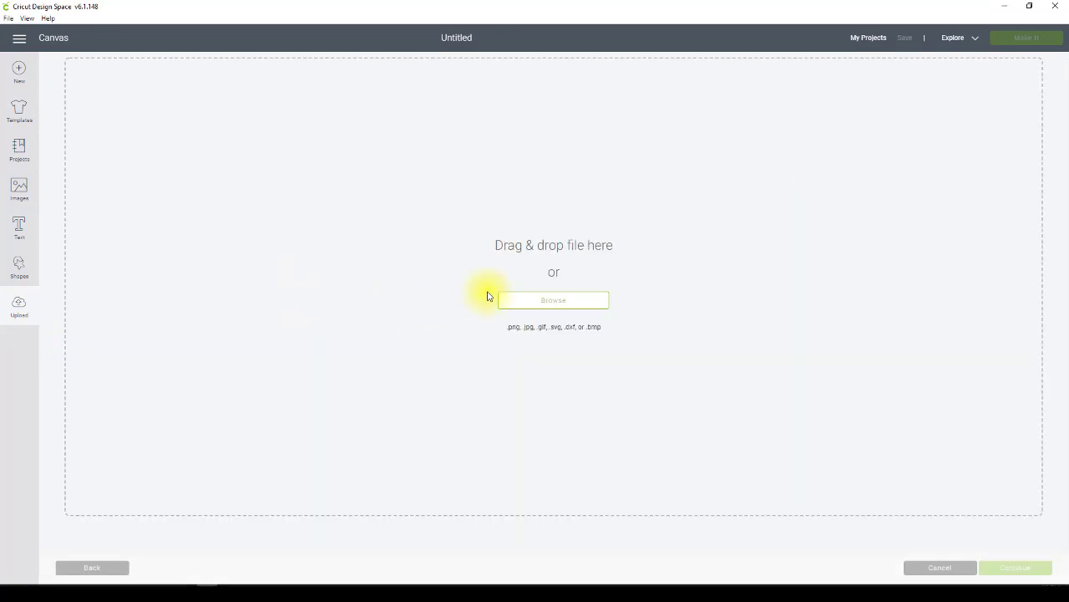
click(547, 302)
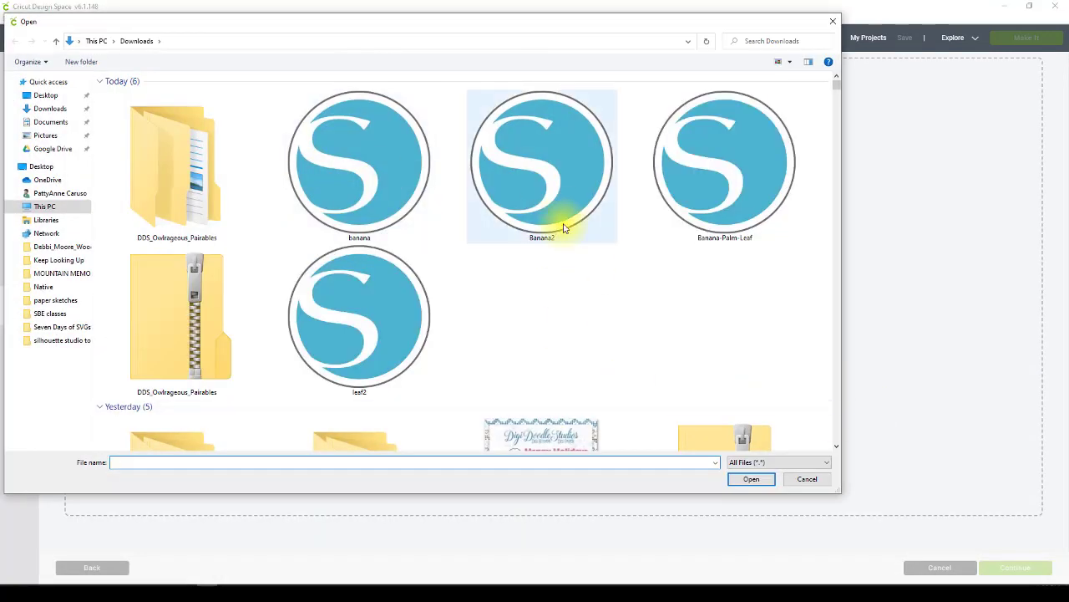
double_click(547, 184)
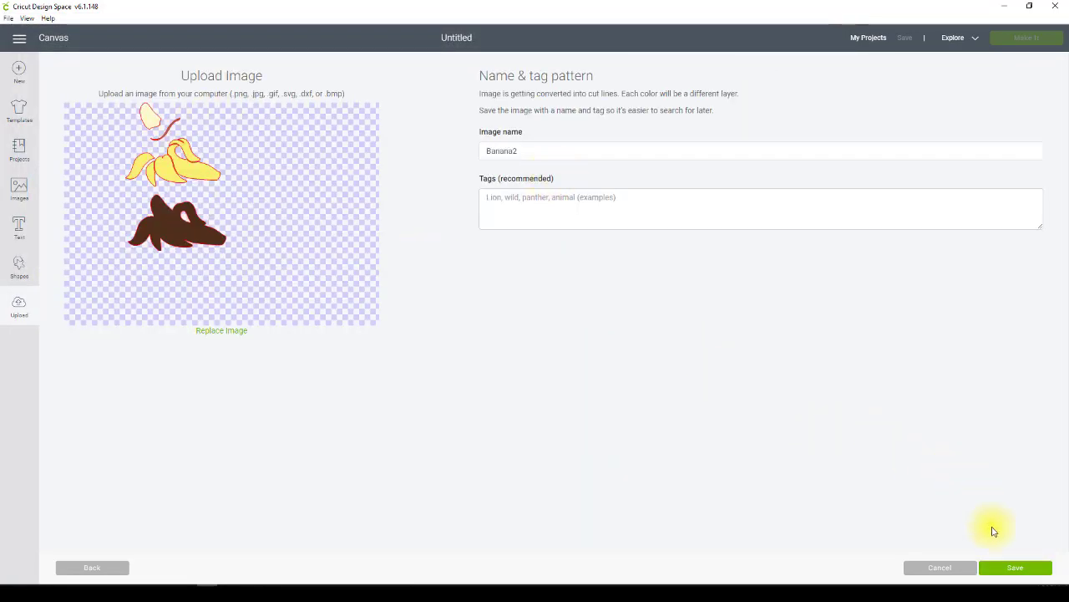
Save the uploaded Banana2 image, insert it onto the canvas and enlarge it to about 8.8 by 13 inches.
click(1015, 568)
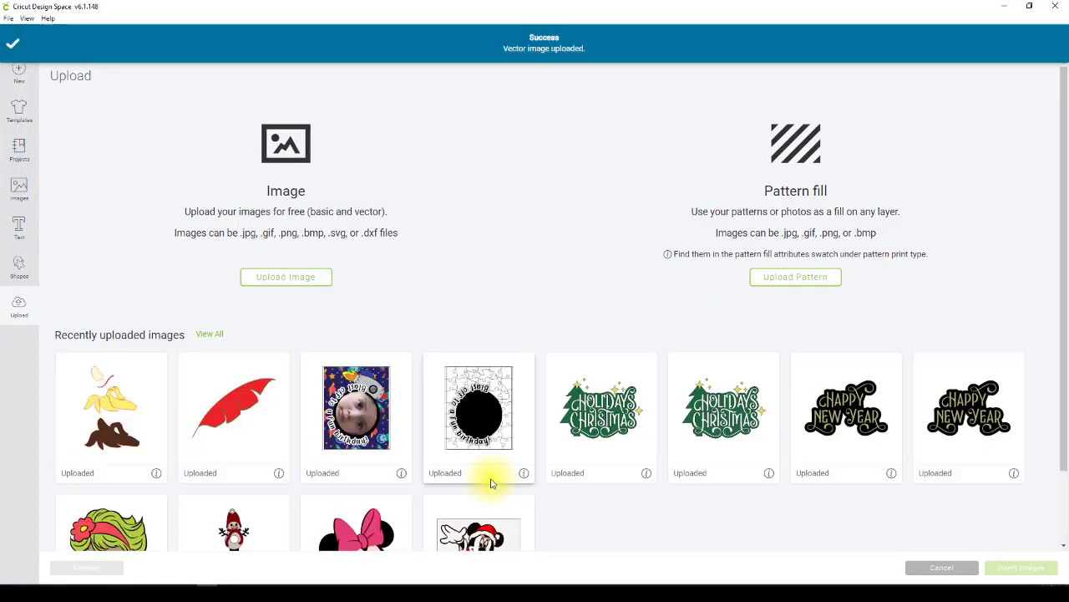
click(110, 433)
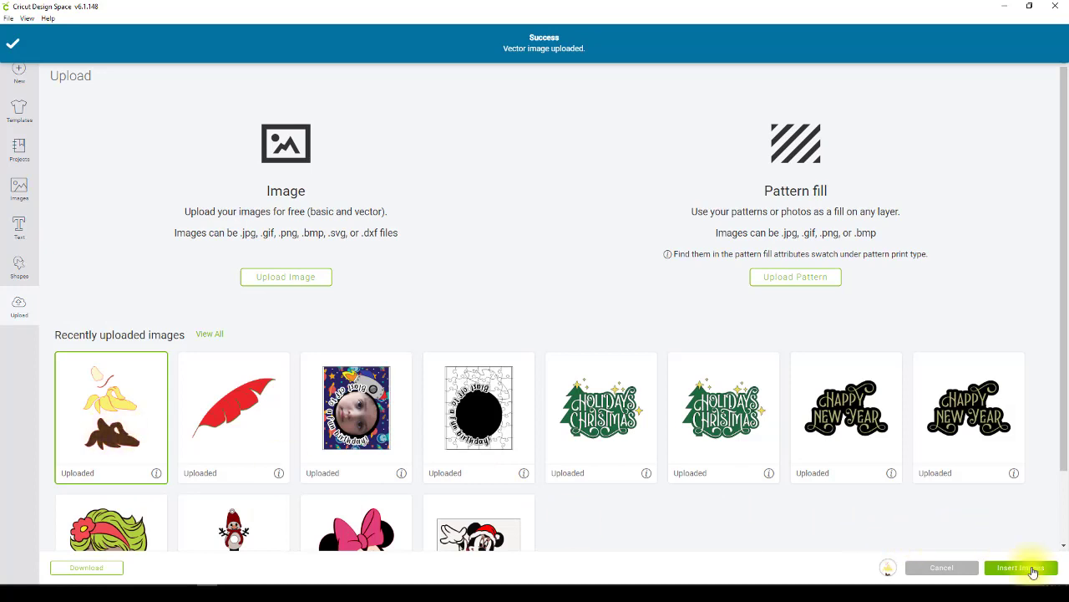
click(1028, 568)
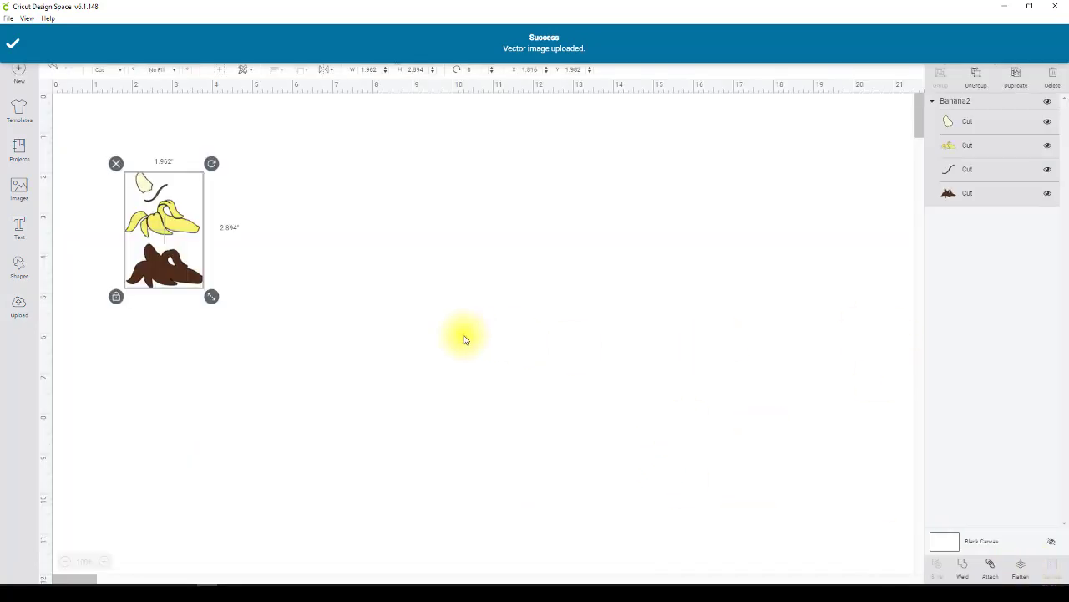
drag(219, 302, 607, 296)
scroll(718, 407, down, 3)
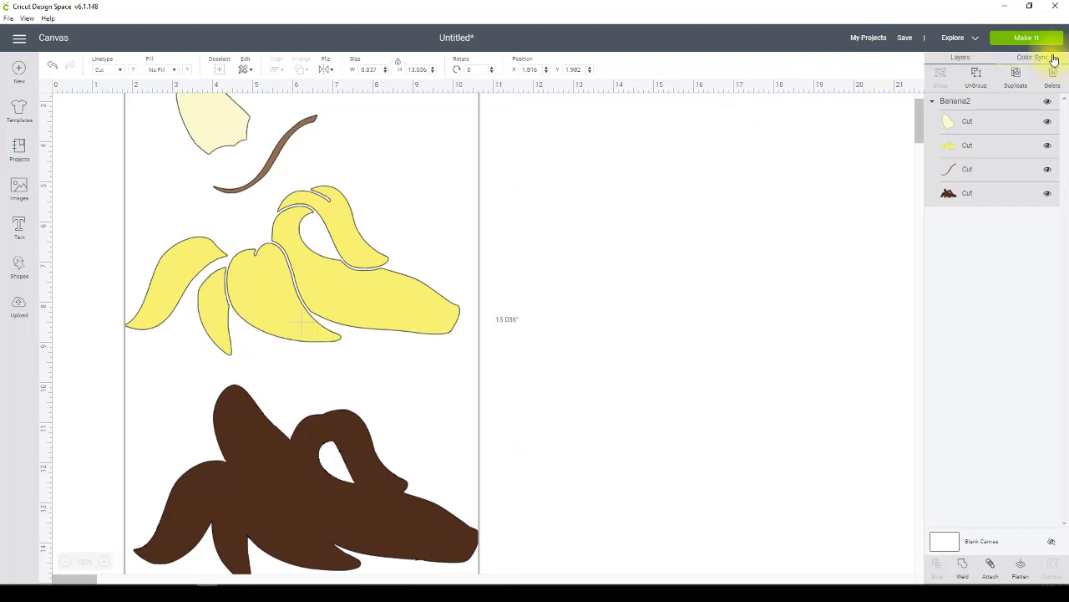
Preview the four colour-separated cut mats for the banana, then cancel back to the canvas.
click(1019, 48)
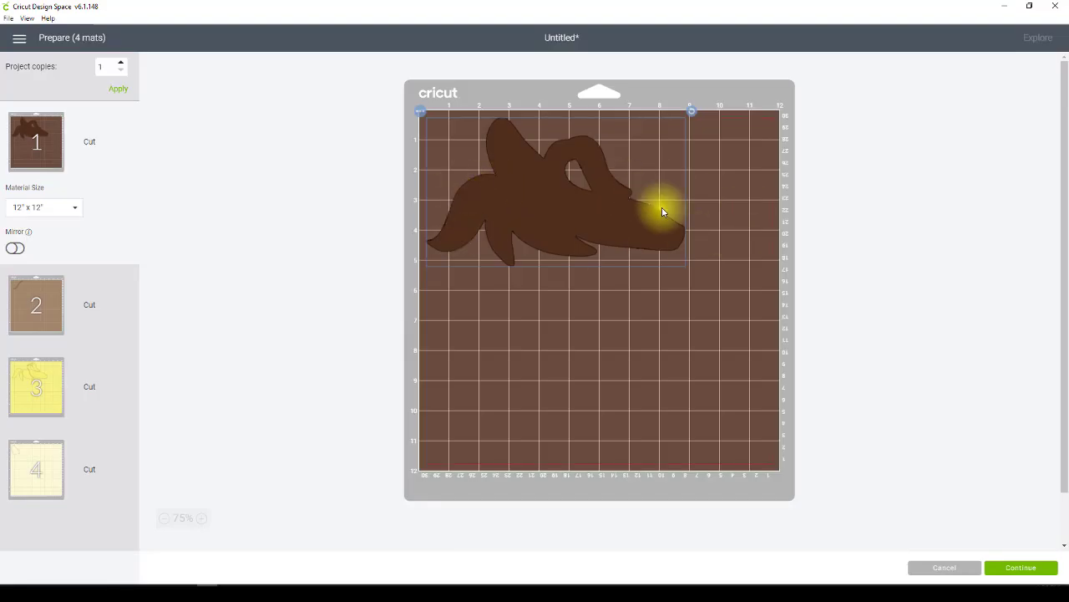
click(17, 308)
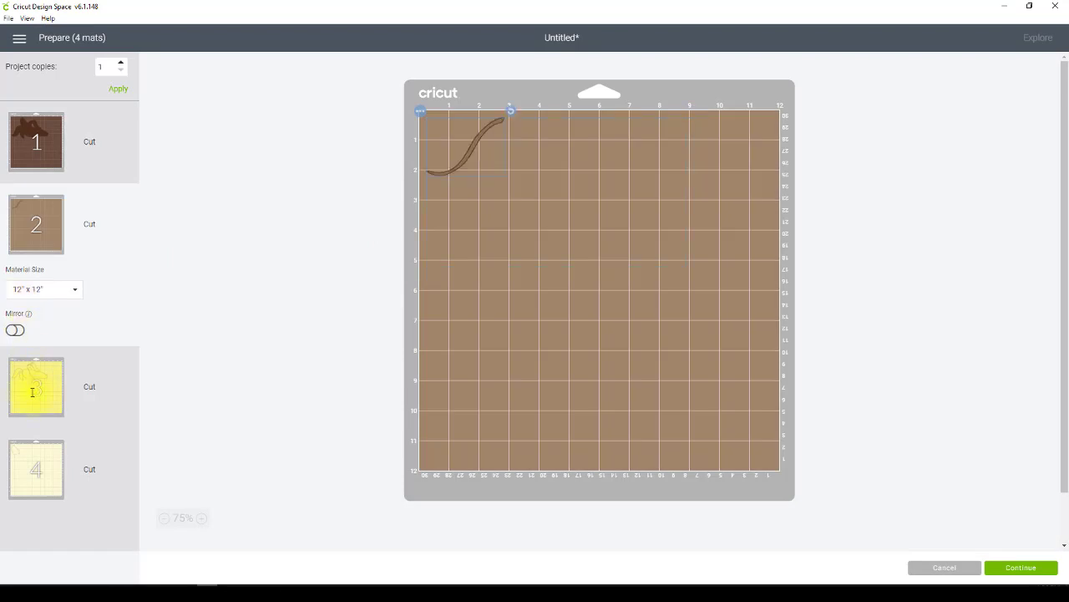
click(32, 392)
click(37, 401)
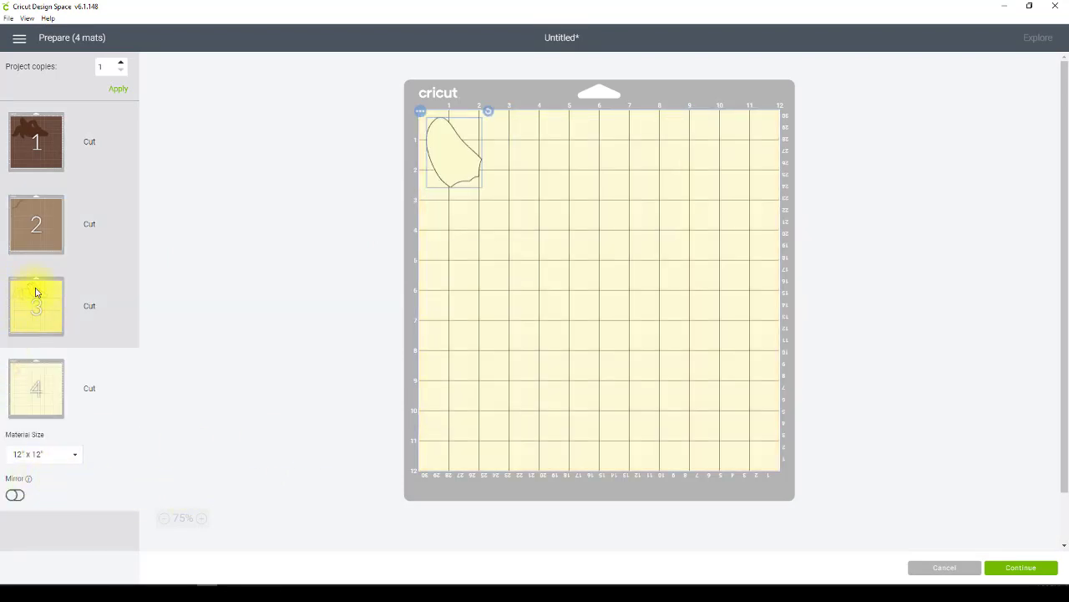
click(27, 286)
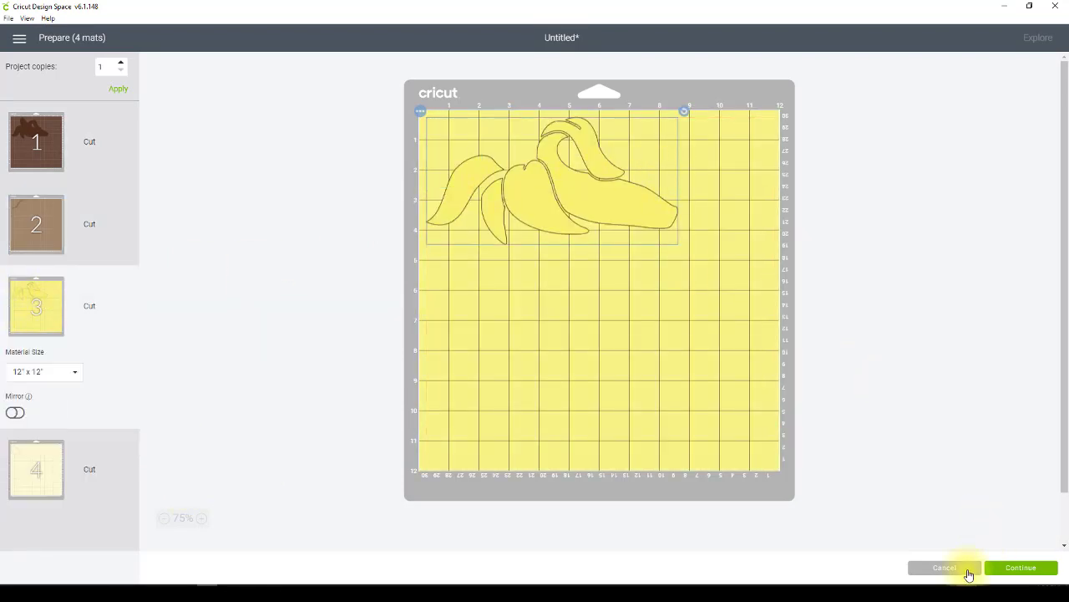
click(945, 567)
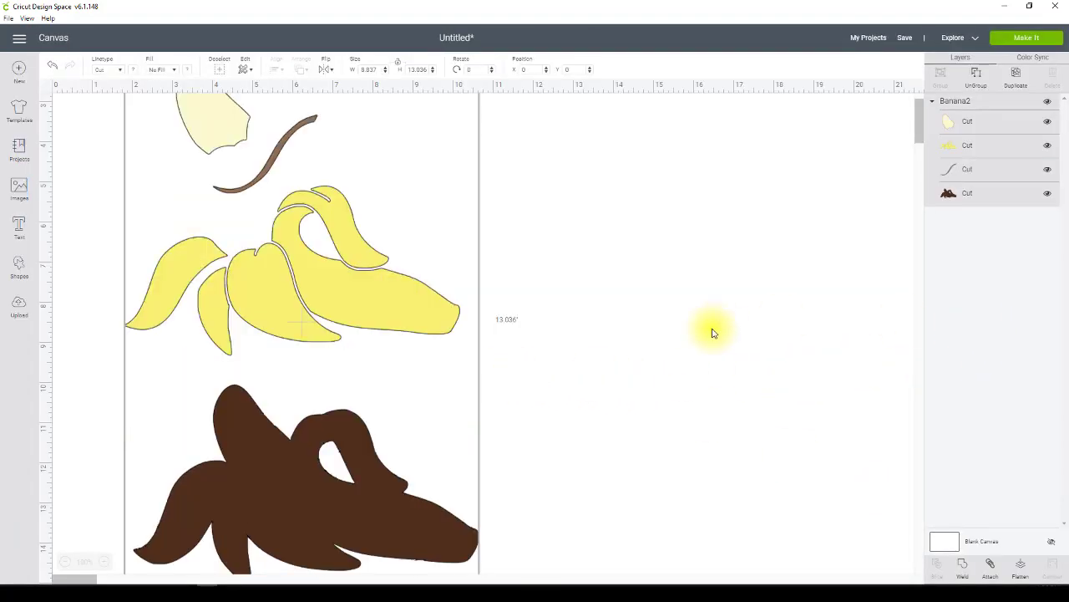
Start a new project, replacing the unsaved banana canvas.
click(15, 70)
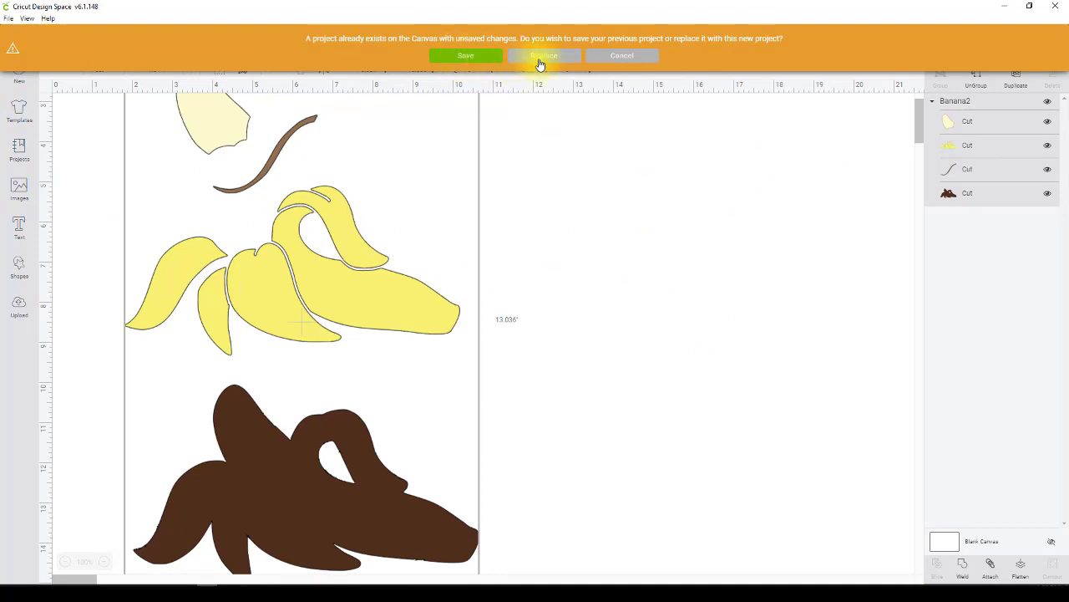
click(542, 58)
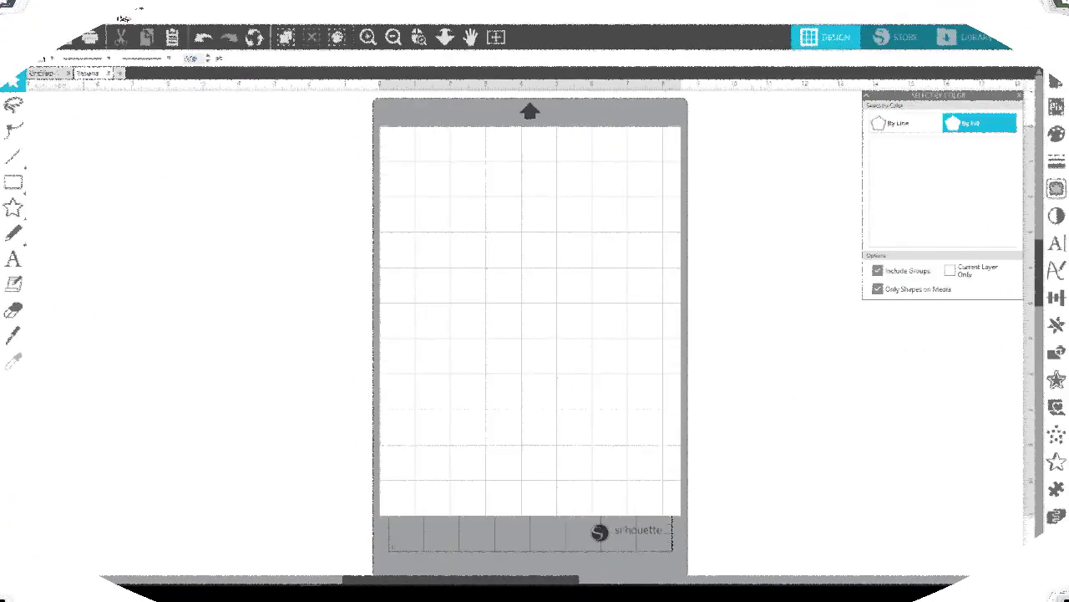
Switch to Silhouette Studio, merge the Banana stamp from the inner DDS-Monkry-Business-Prbls folder, and reposition it on the mat.
click(6, 19)
click(48, 78)
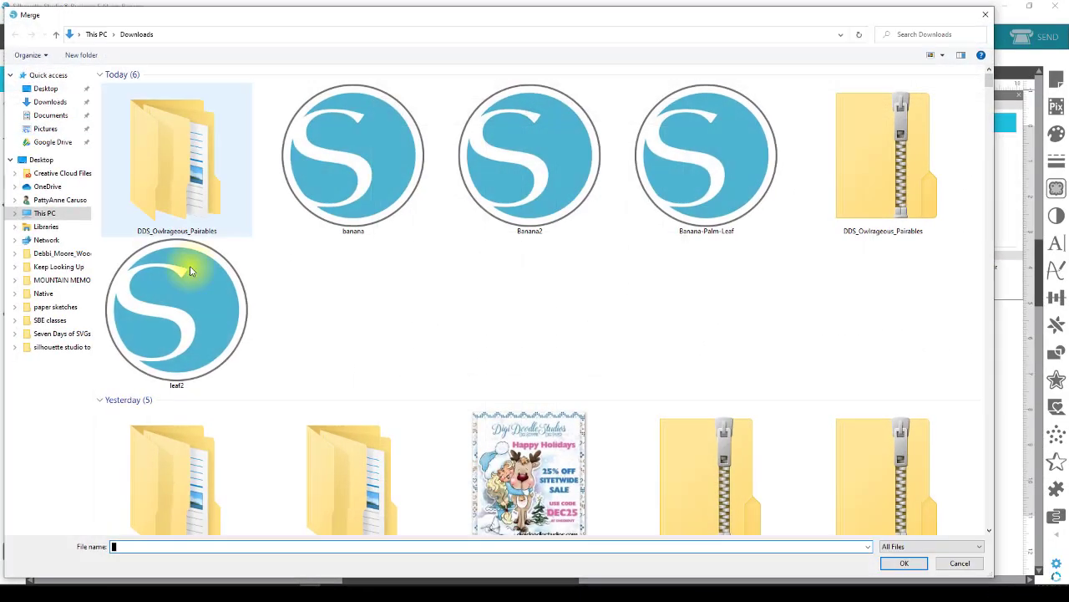
scroll(443, 342, down, 2)
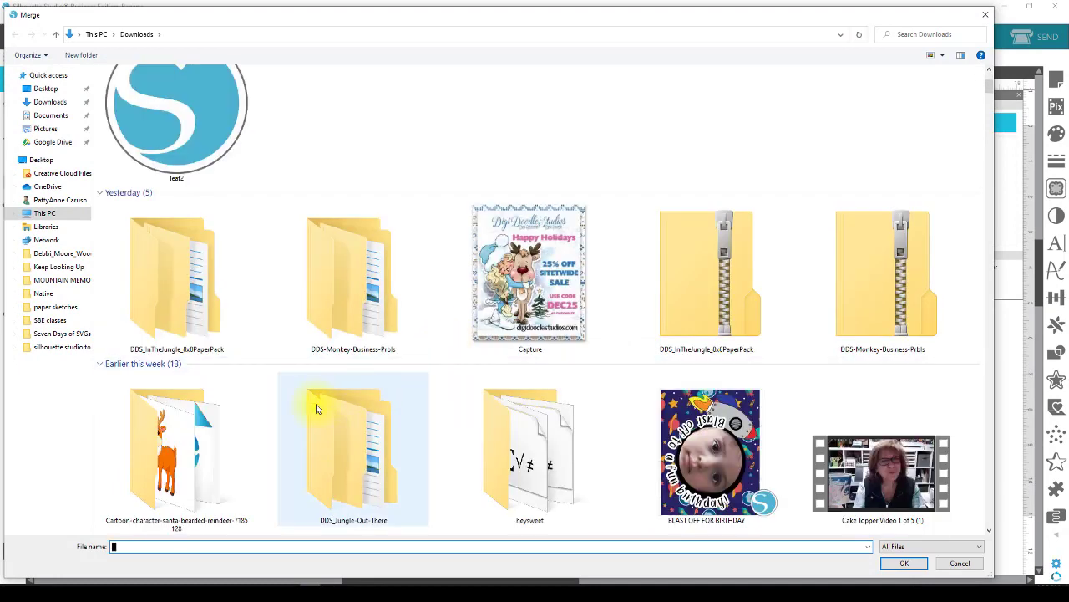
double_click(347, 295)
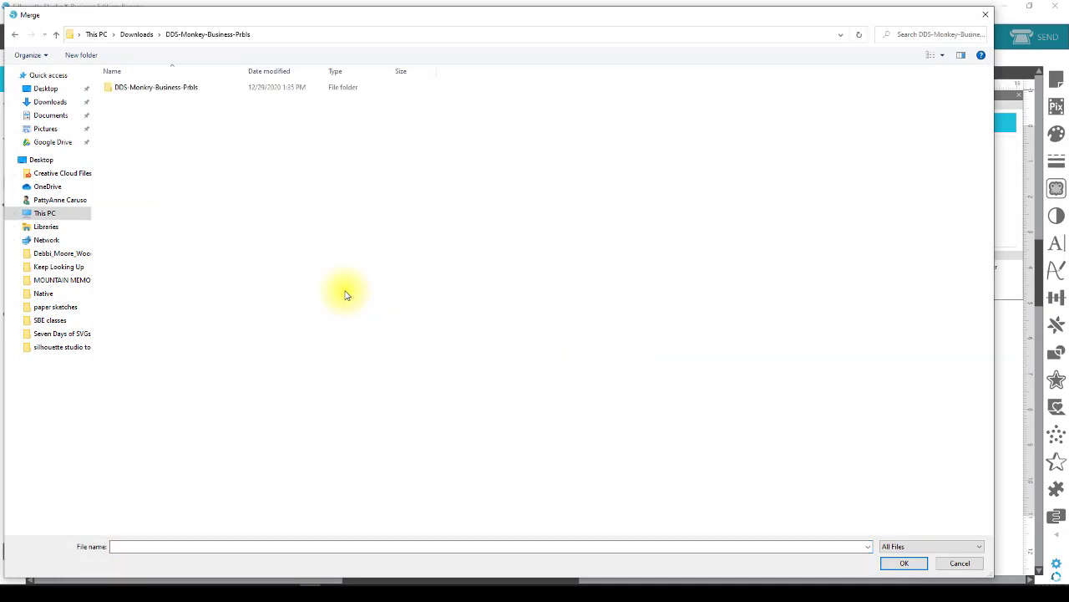
double_click(166, 90)
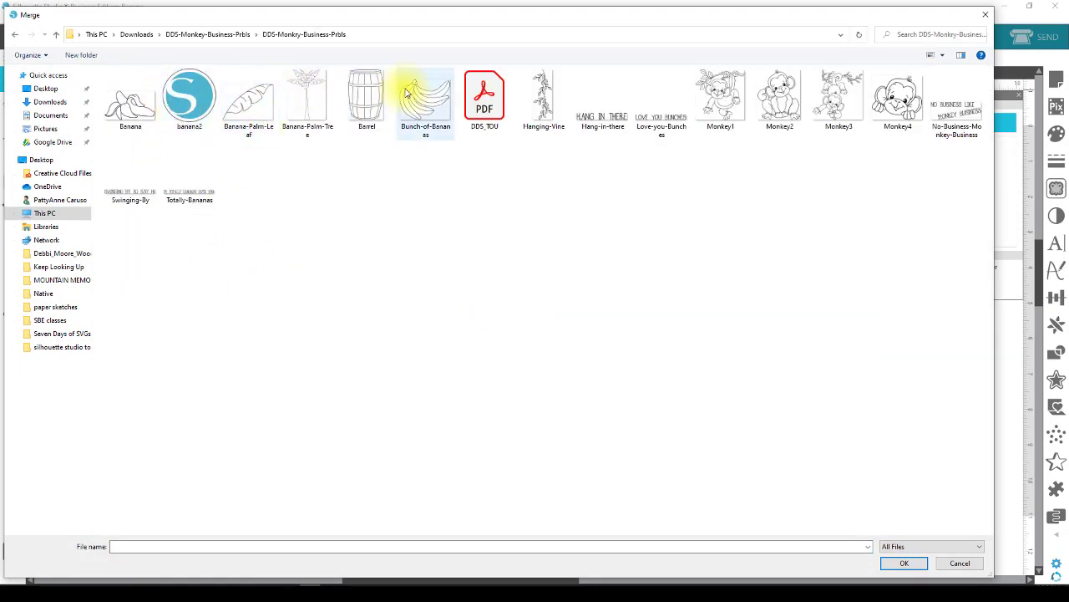
double_click(131, 102)
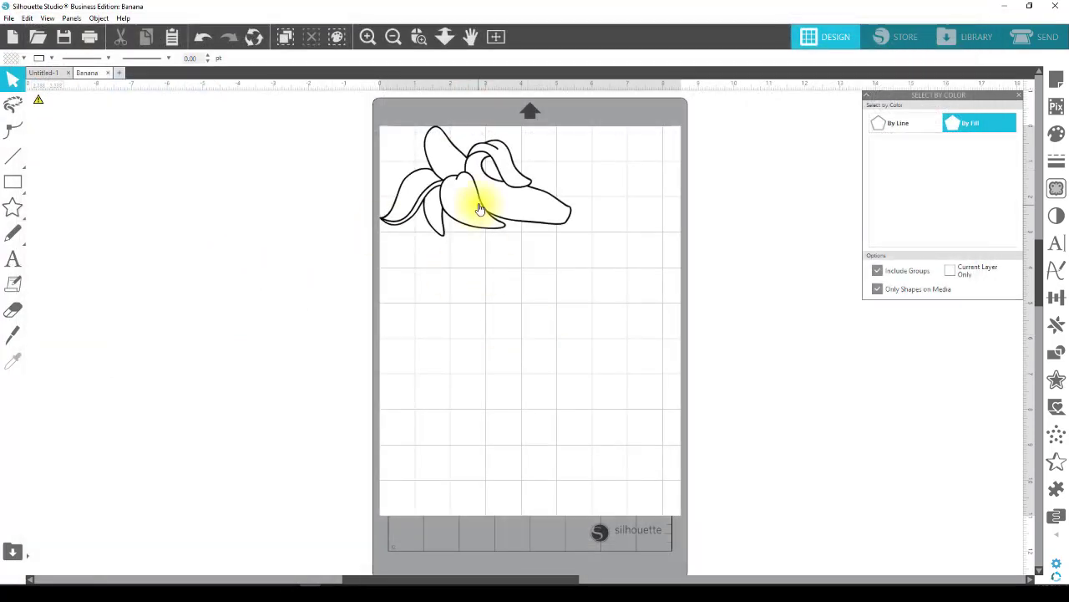
drag(480, 205, 506, 260)
Trace the whole banana image with the standard Trace style and move the original image off the mat.
click(1018, 95)
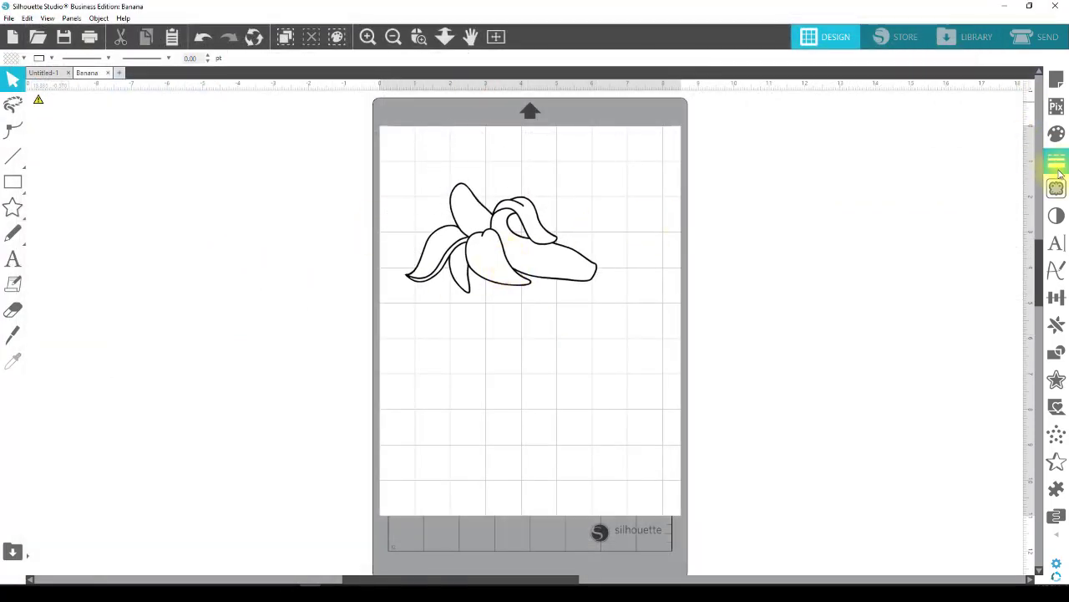
click(1057, 189)
click(934, 141)
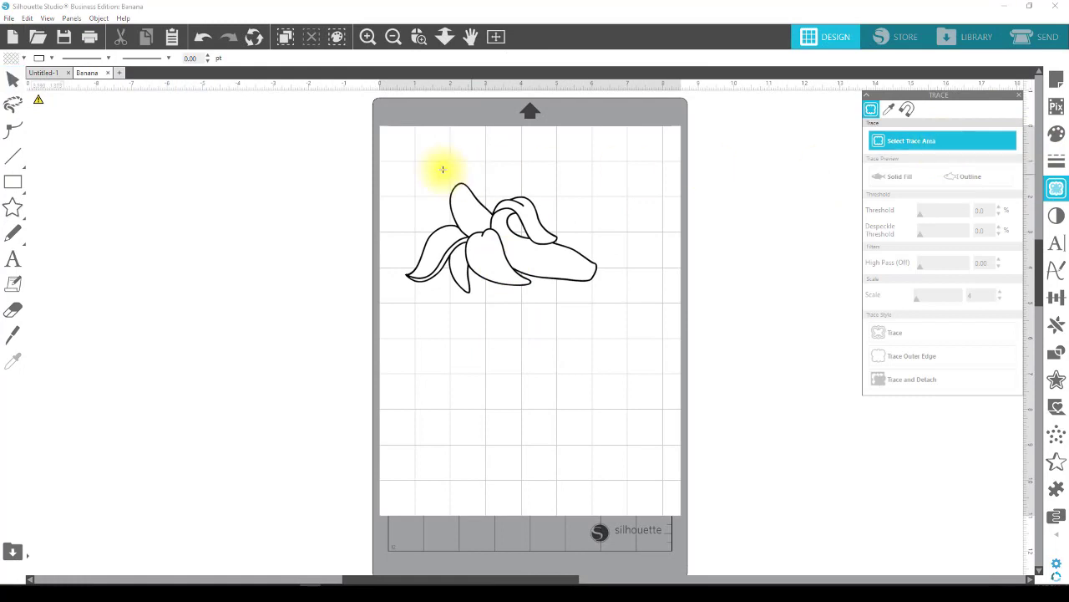
mouse_move(370, 143)
mouse_down()
mouse_move(613, 317)
mouse_move(647, 328)
mouse_up()
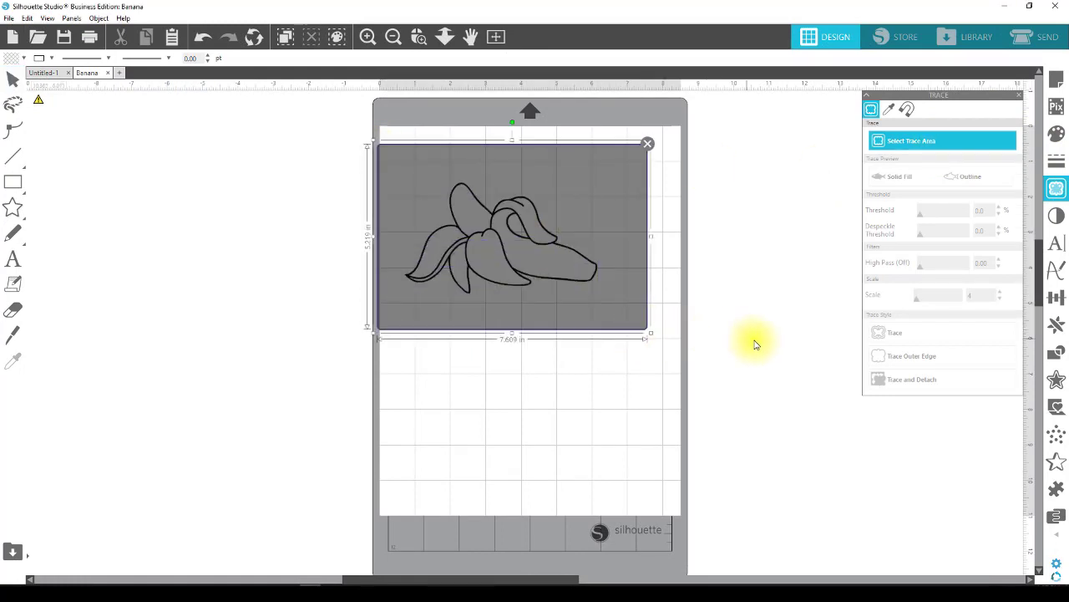
click(911, 336)
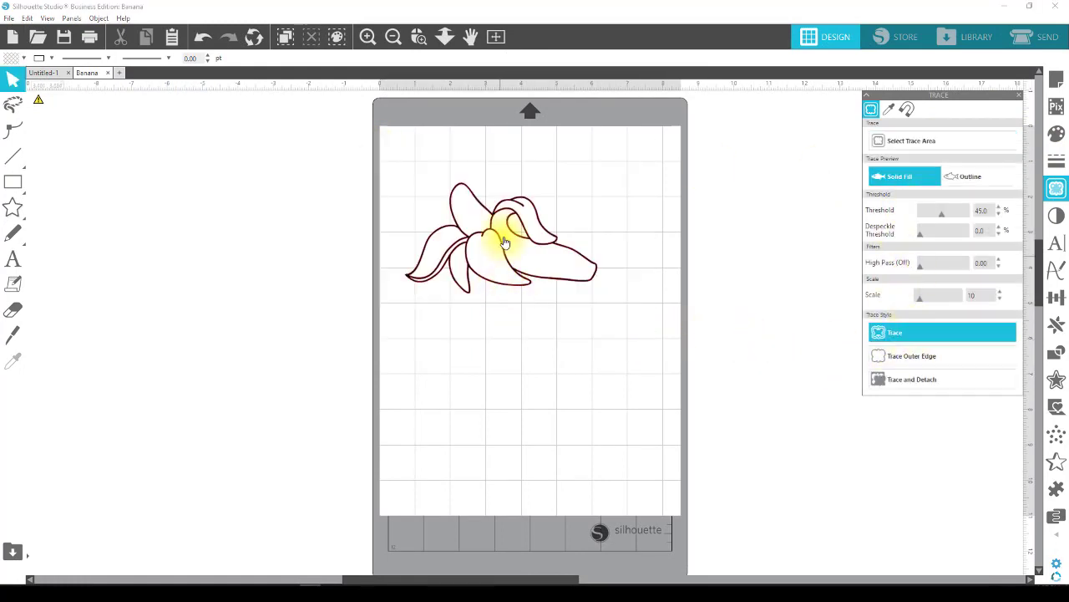
mouse_move(502, 242)
mouse_down()
mouse_move(362, 262)
mouse_move(166, 241)
mouse_up()
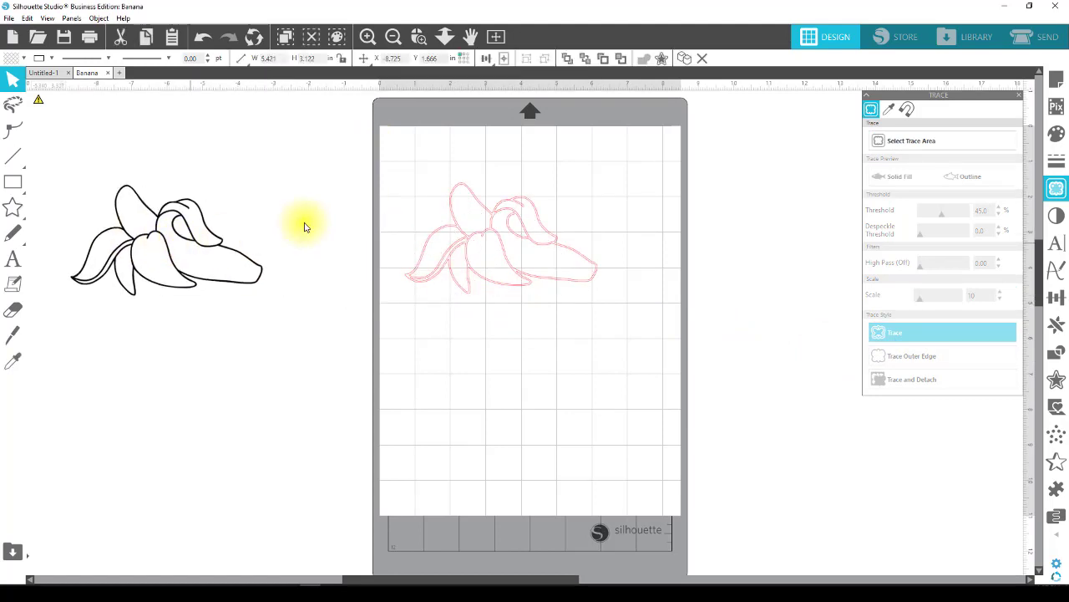
Fill the banana trace with light blue and release its compound path.
click(466, 192)
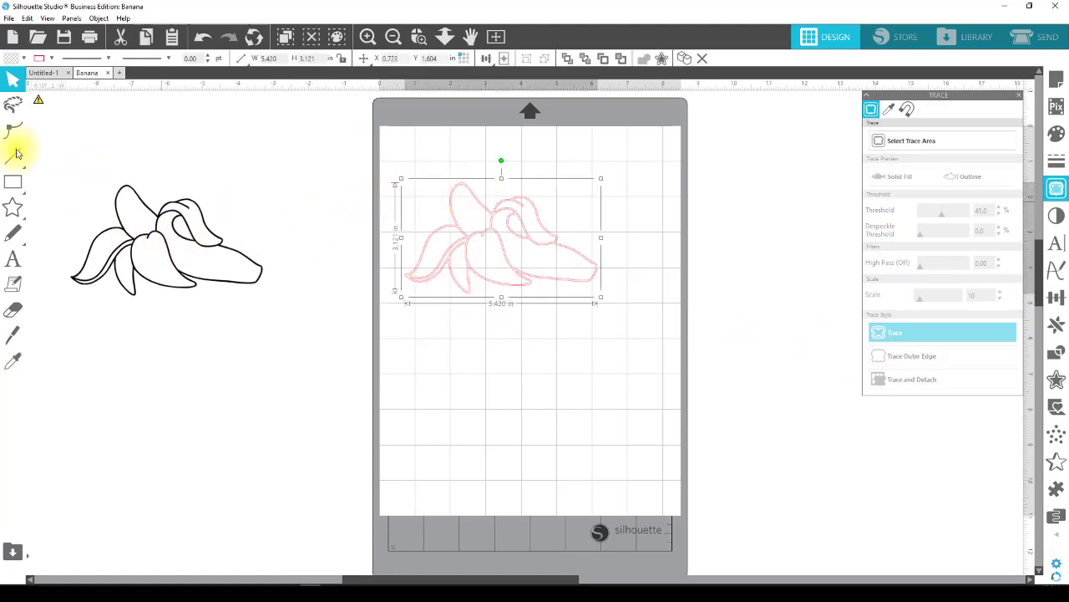
click(13, 60)
click(59, 151)
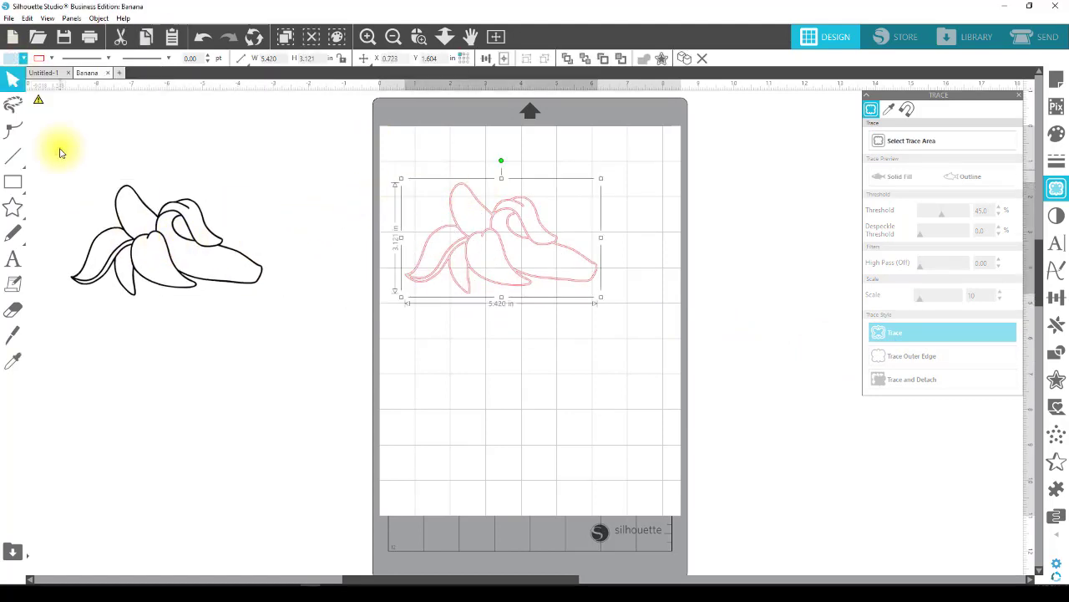
click(97, 19)
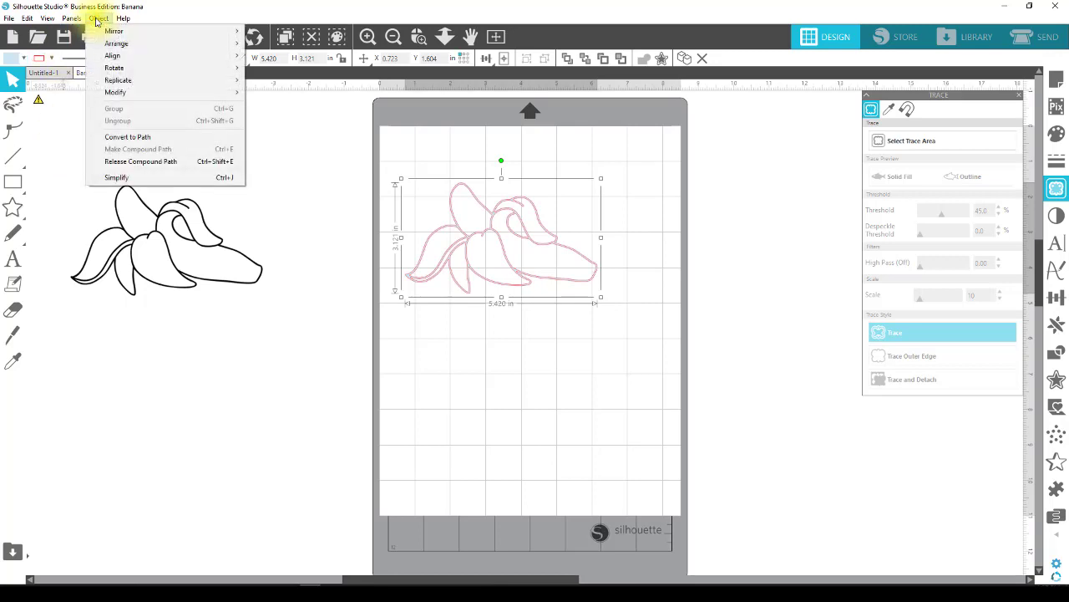
click(160, 161)
click(640, 413)
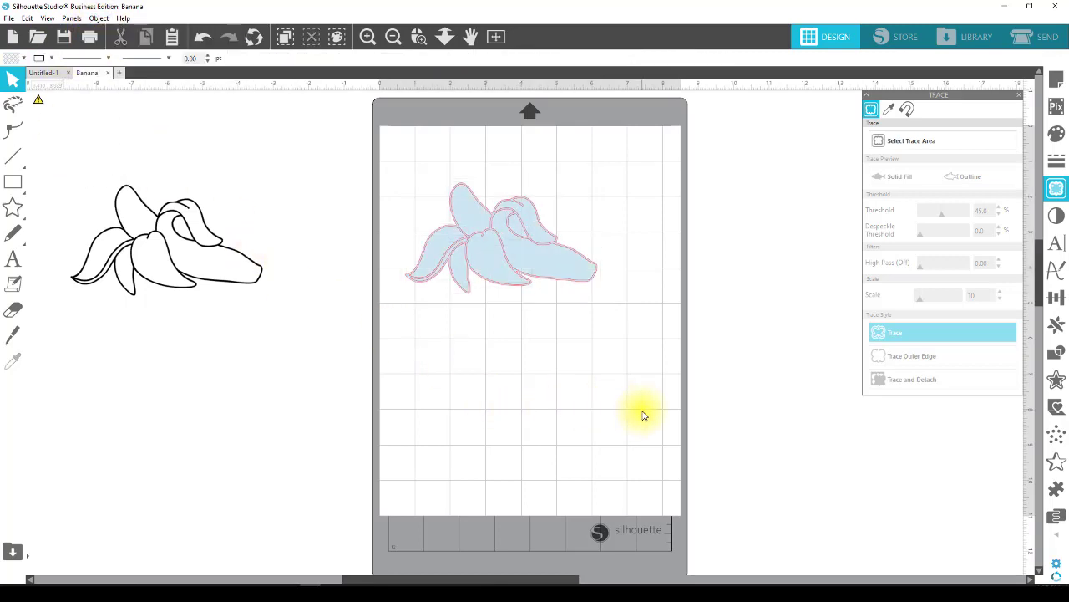
Fill the peeled fruit tip with pale cream.
click(481, 221)
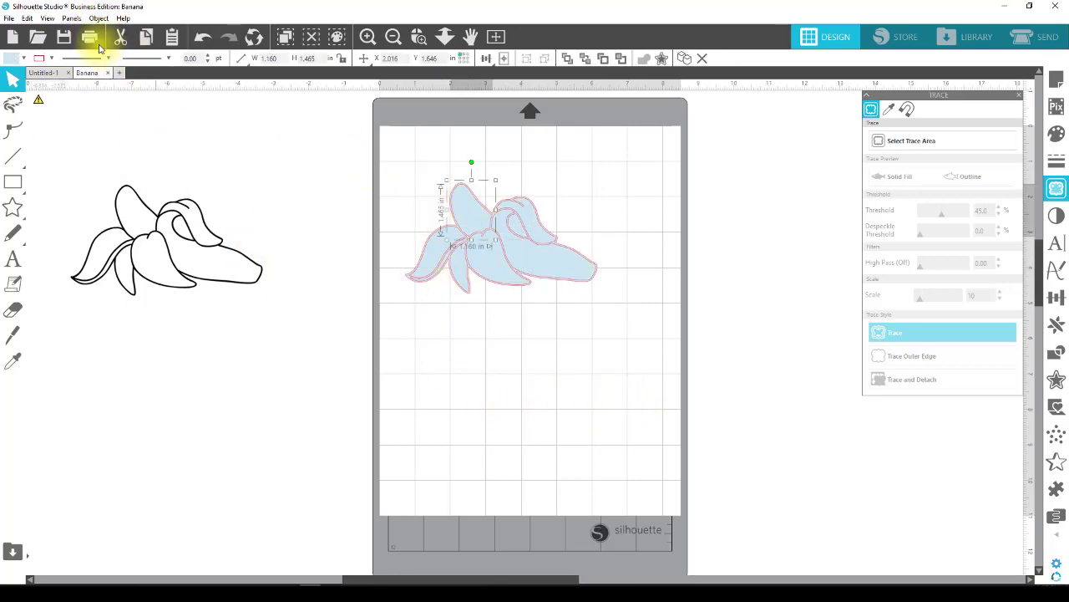
click(14, 62)
click(70, 79)
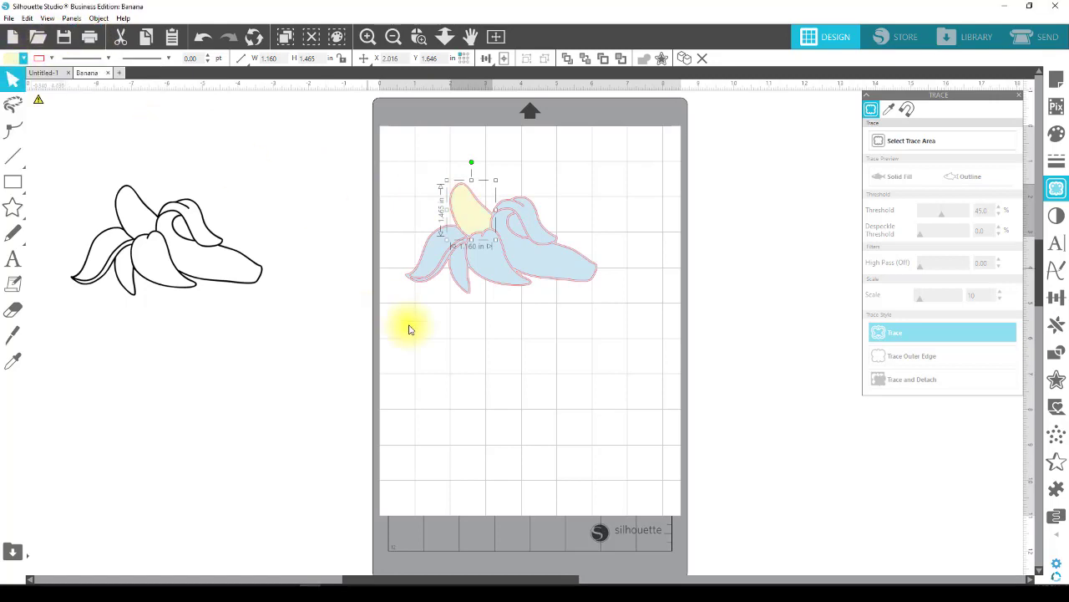
click(520, 315)
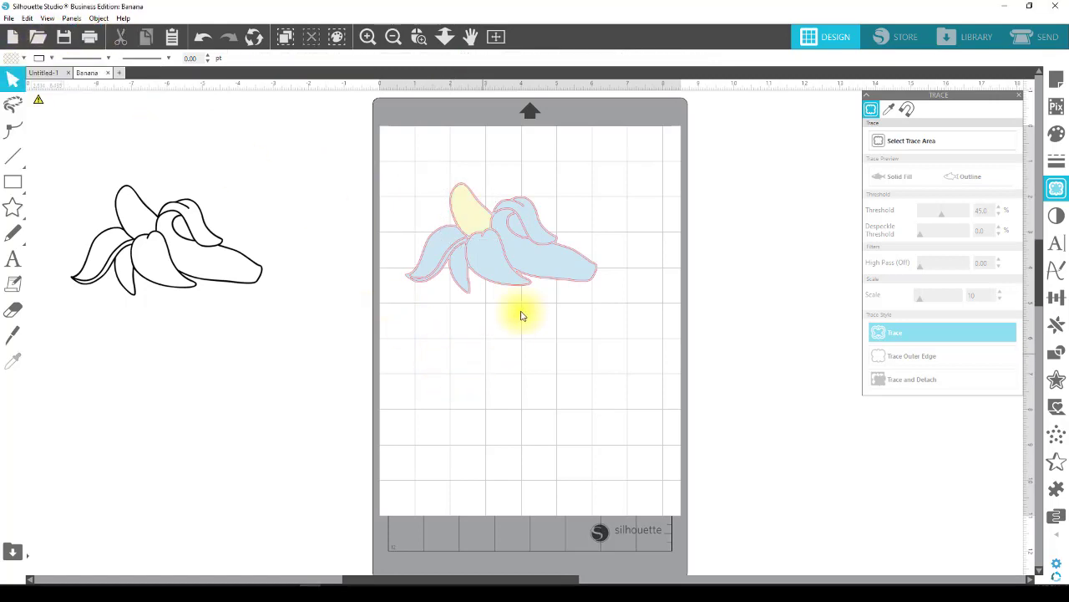
Select all the outer peel pieces of the banana together and fill them with yellow.
click(440, 251)
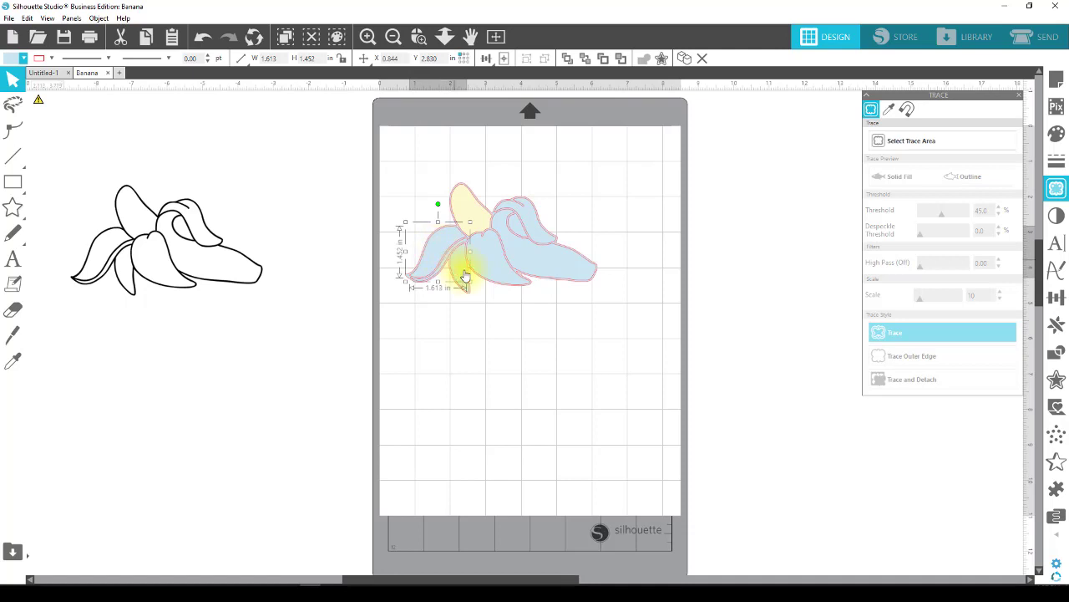
shift+click(518, 264)
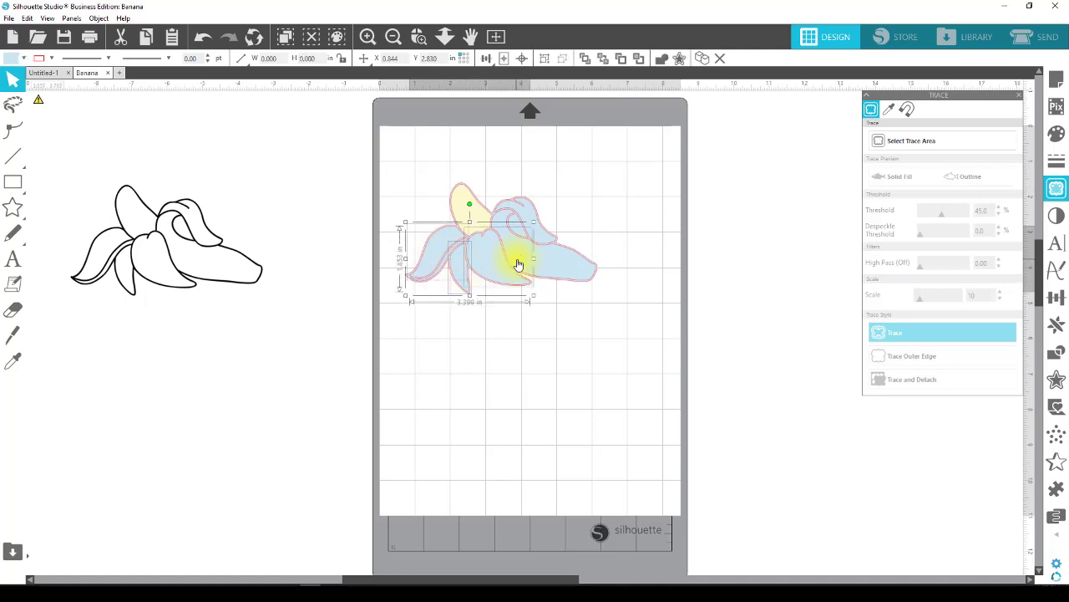
shift+click(561, 273)
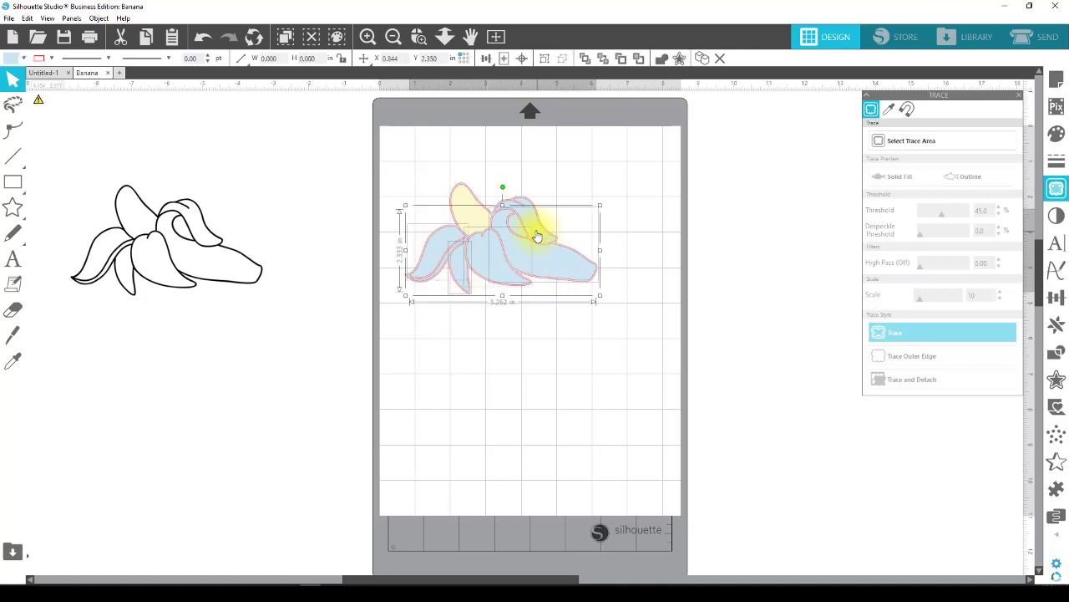
click(11, 58)
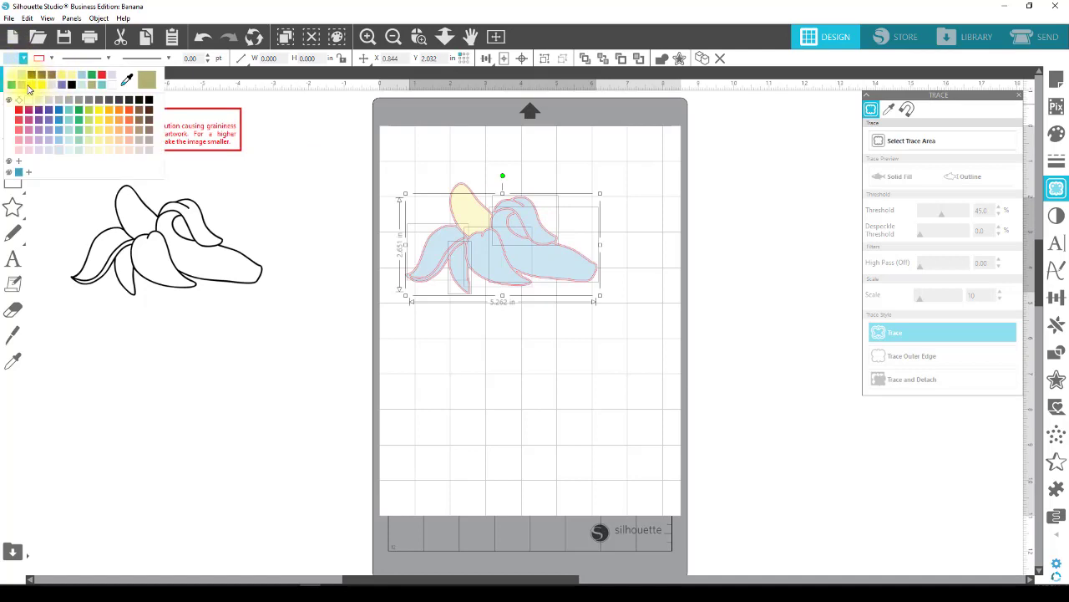
click(34, 87)
click(502, 370)
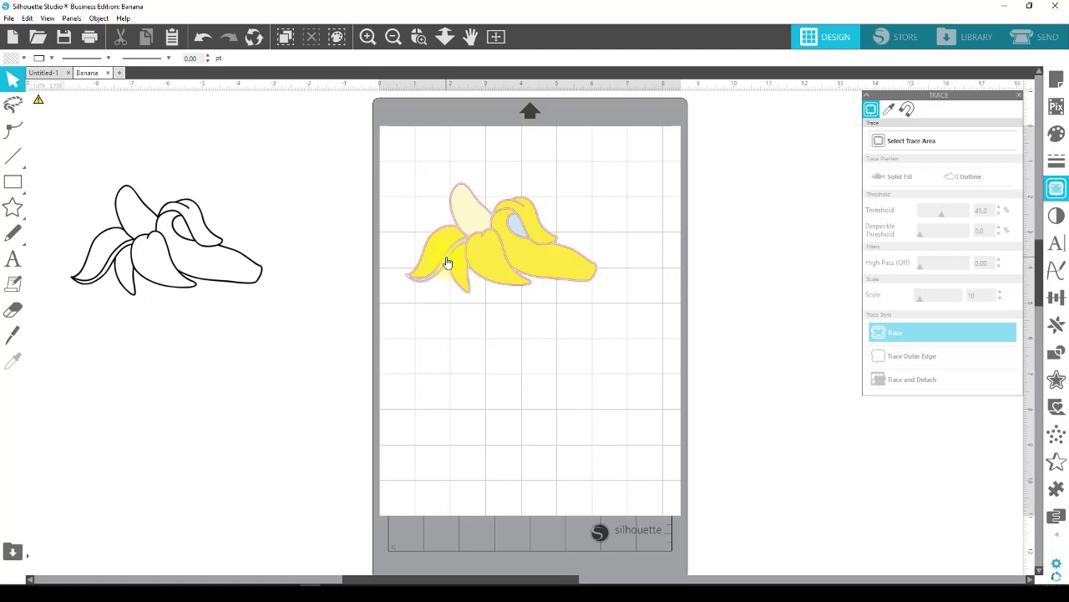
Fill the narrow curved strip along the underside of the drooping peel with brown.
click(447, 263)
click(11, 59)
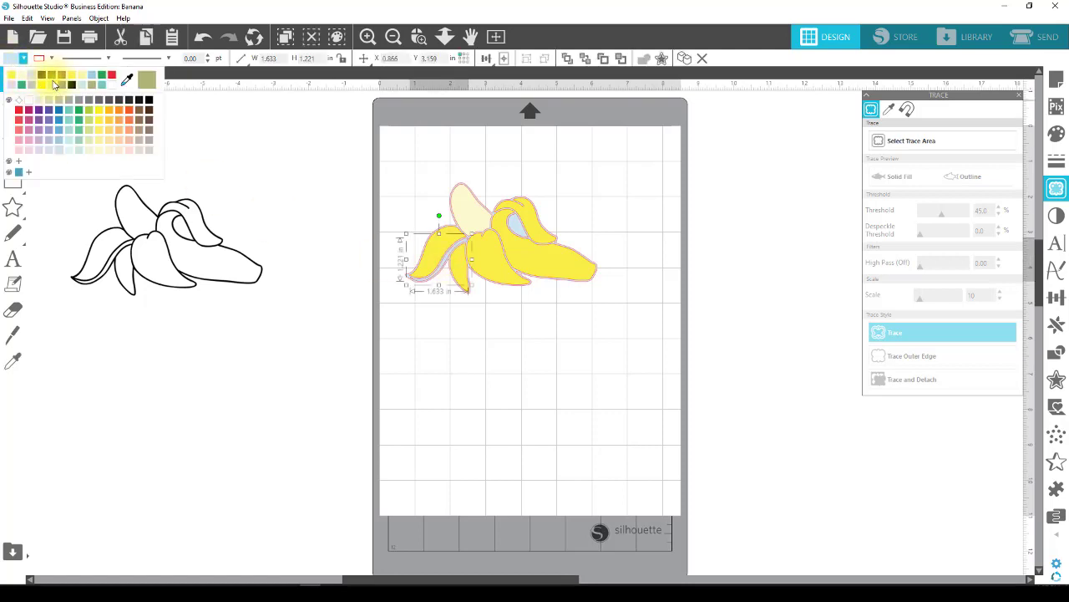
click(57, 77)
click(490, 409)
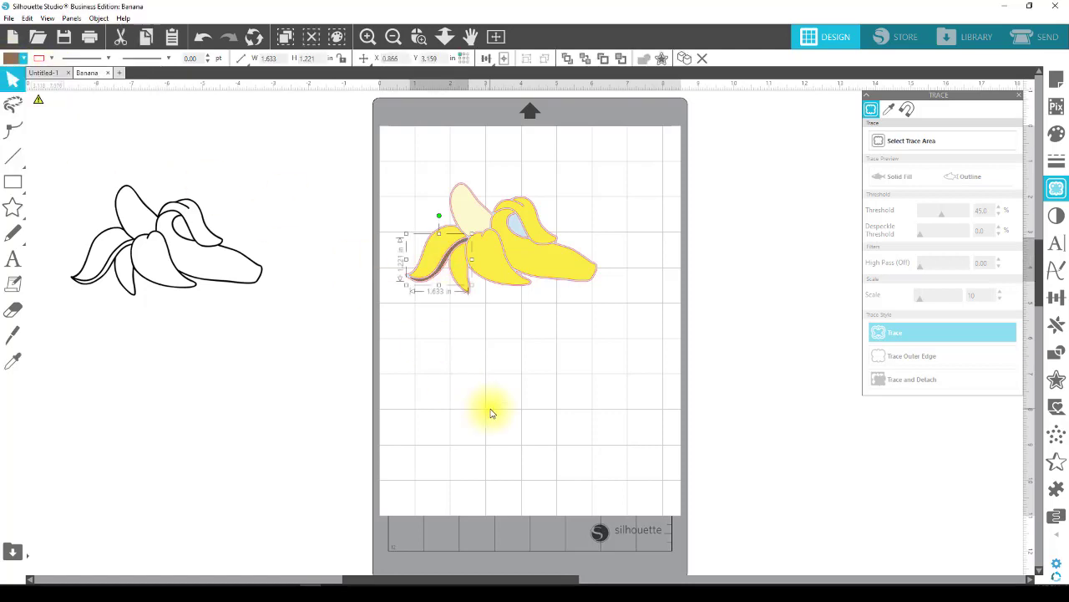
Fill the banana's full-size backing outline shape with dark brown.
click(463, 189)
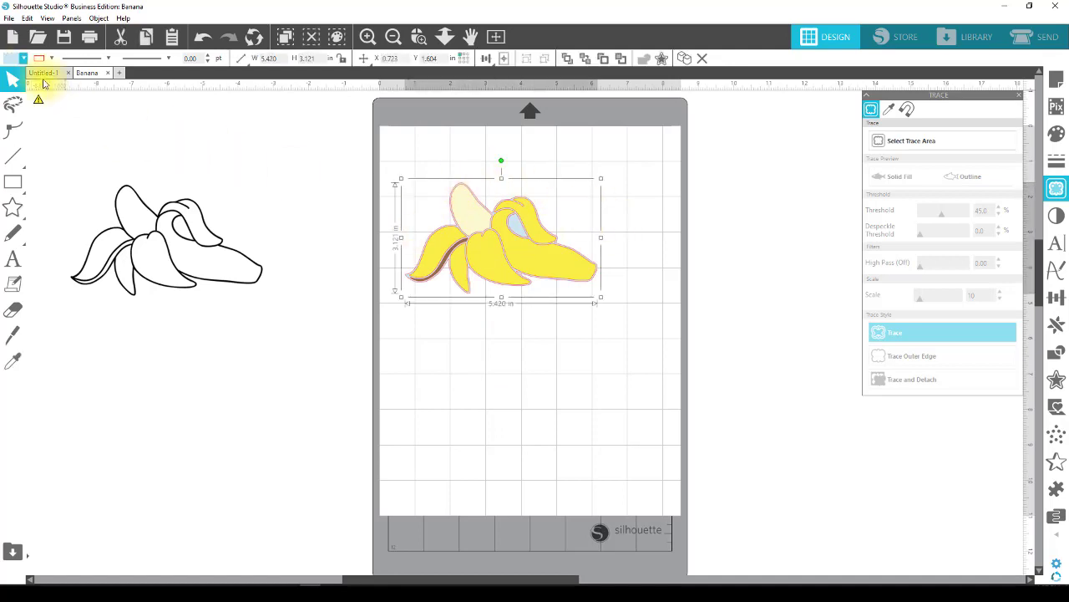
click(11, 60)
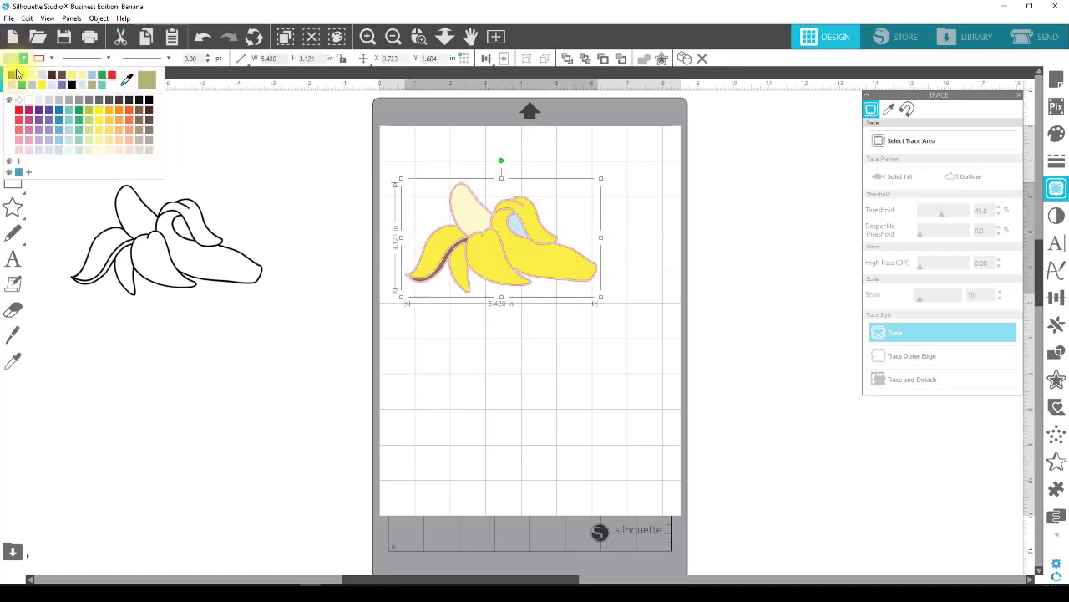
click(150, 115)
click(482, 384)
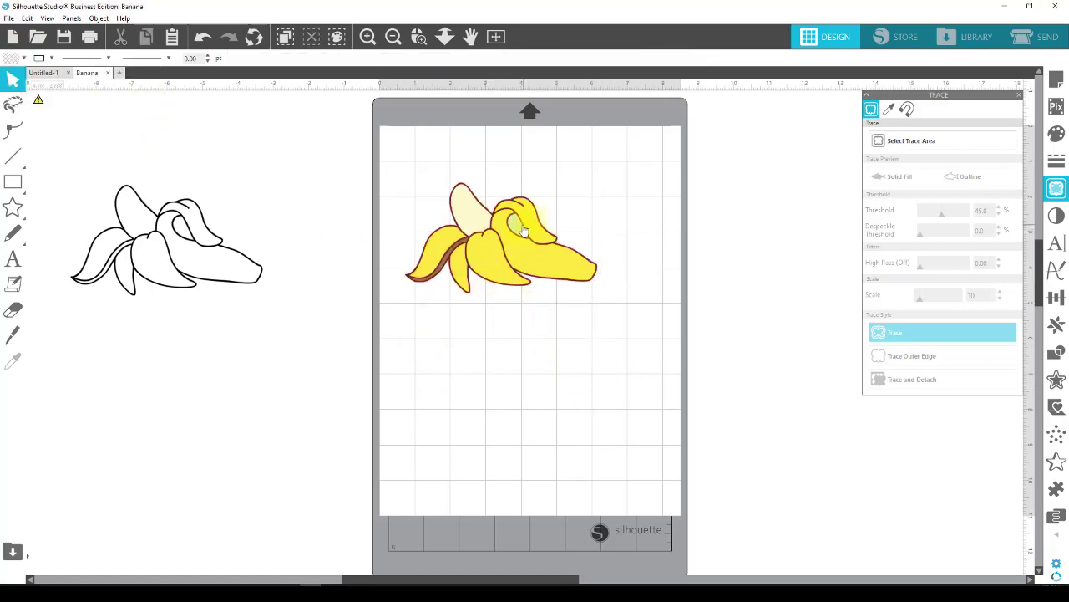
mouse_move(520, 226)
mouse_down()
mouse_move(525, 247)
mouse_move(524, 237)
mouse_up()
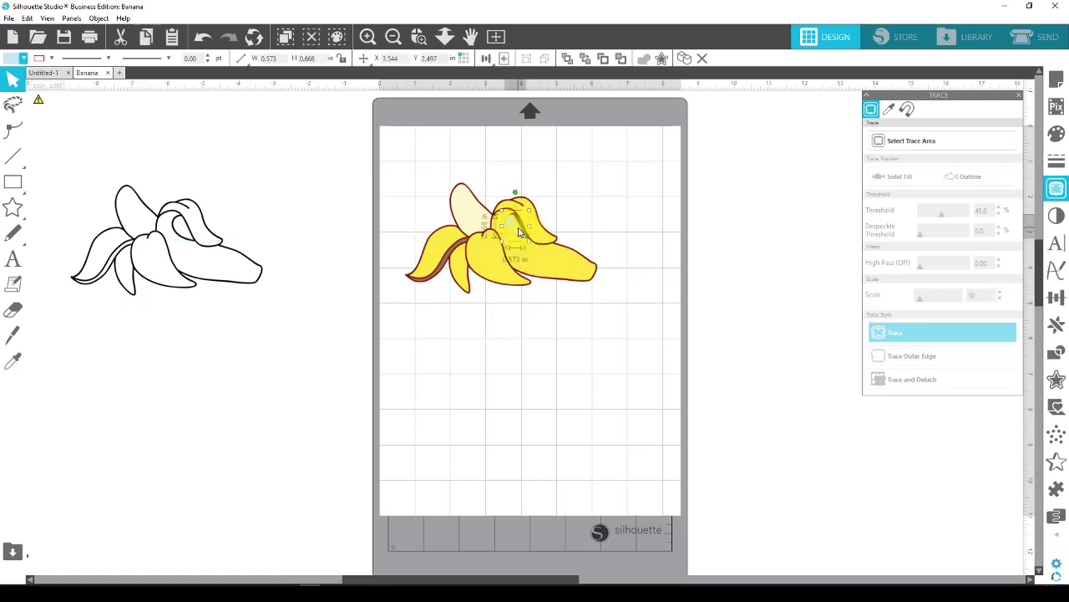
key(ctrl+z)
click(608, 326)
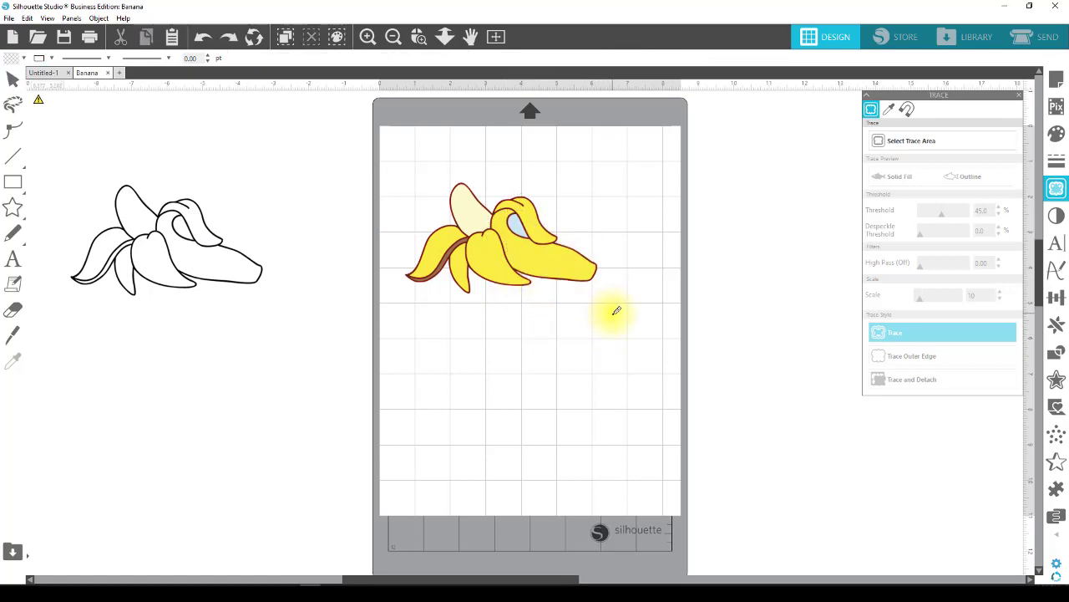
key(v)
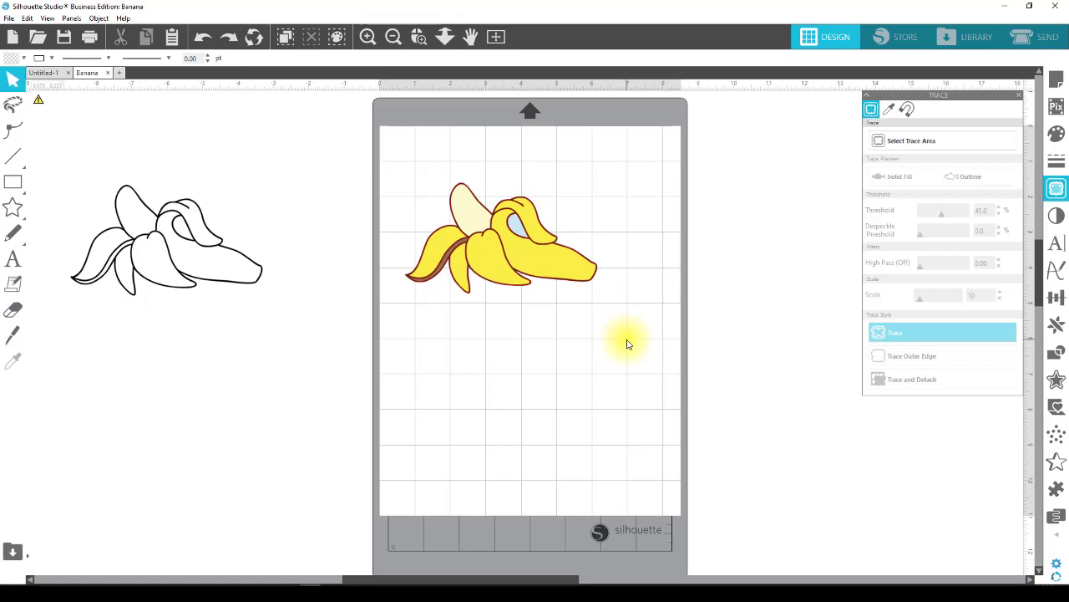
Subtract the light blue inset piece from the dark brown backing to cut an opening inside the folded peel.
click(419, 42)
drag(474, 163, 638, 297)
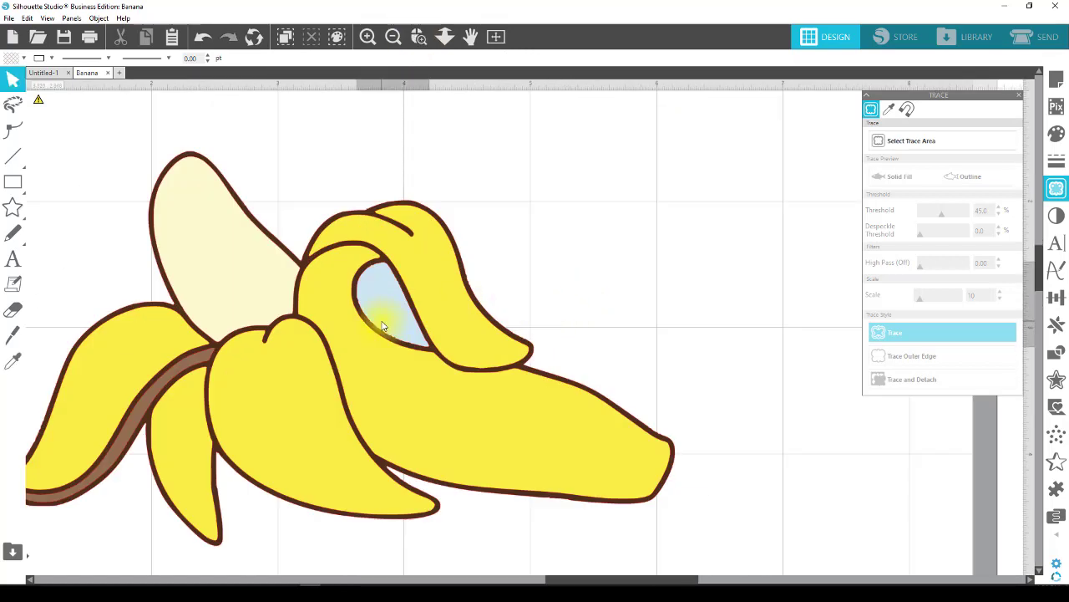
click(383, 325)
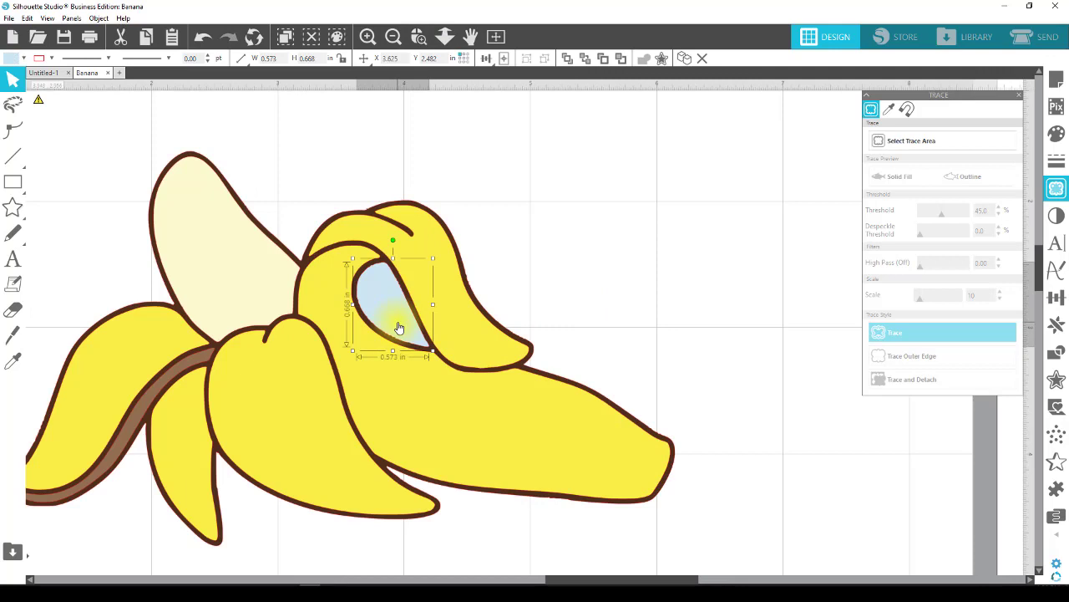
click(358, 283)
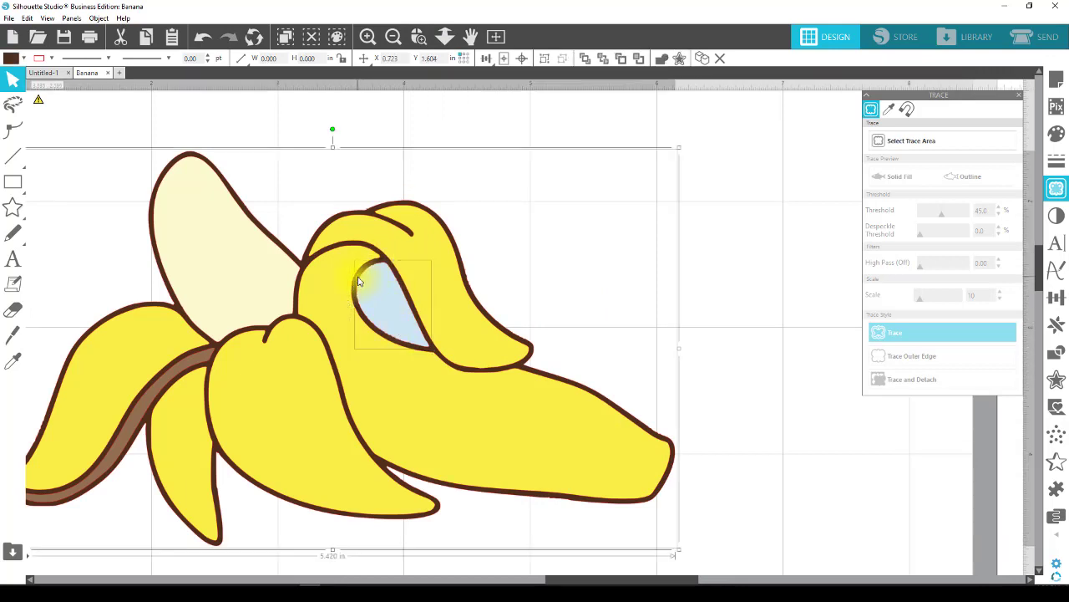
click(1057, 351)
click(975, 123)
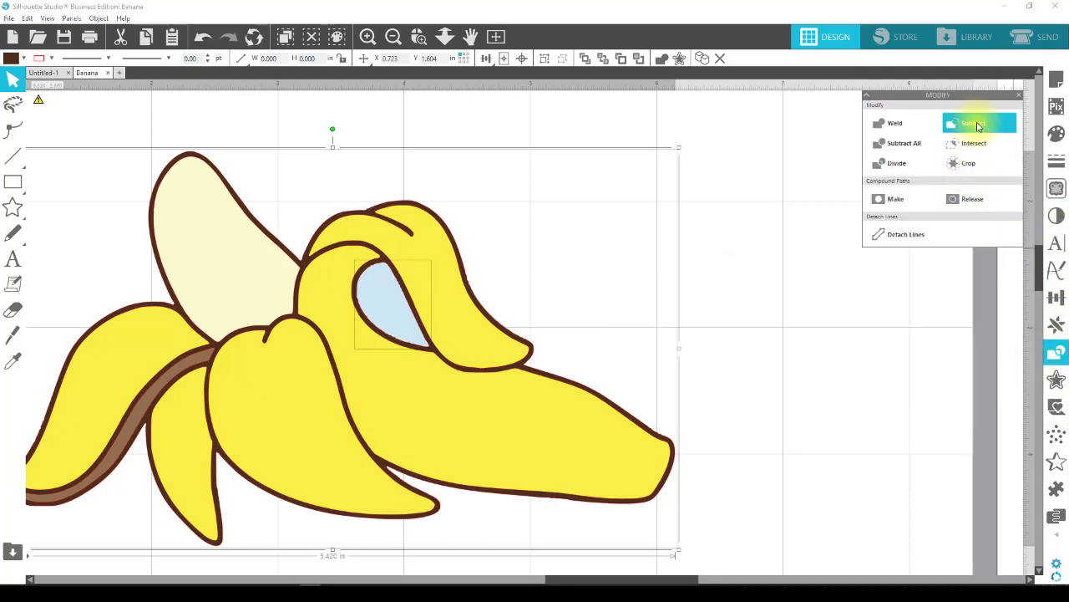
Delete the original black-and-white banana stamp beside the mat.
click(393, 37)
click(392, 38)
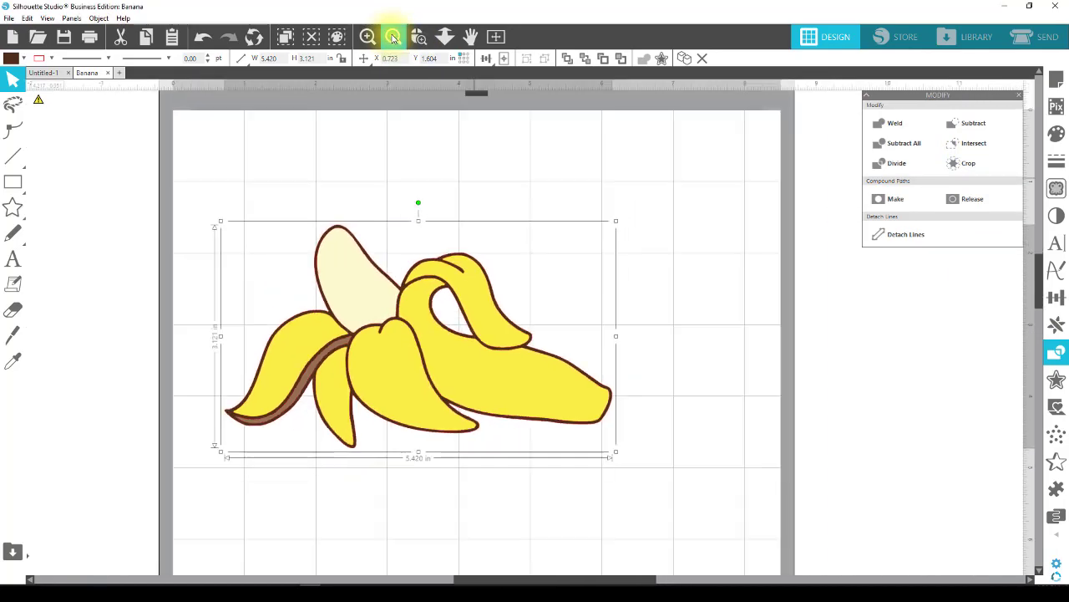
click(392, 37)
click(162, 316)
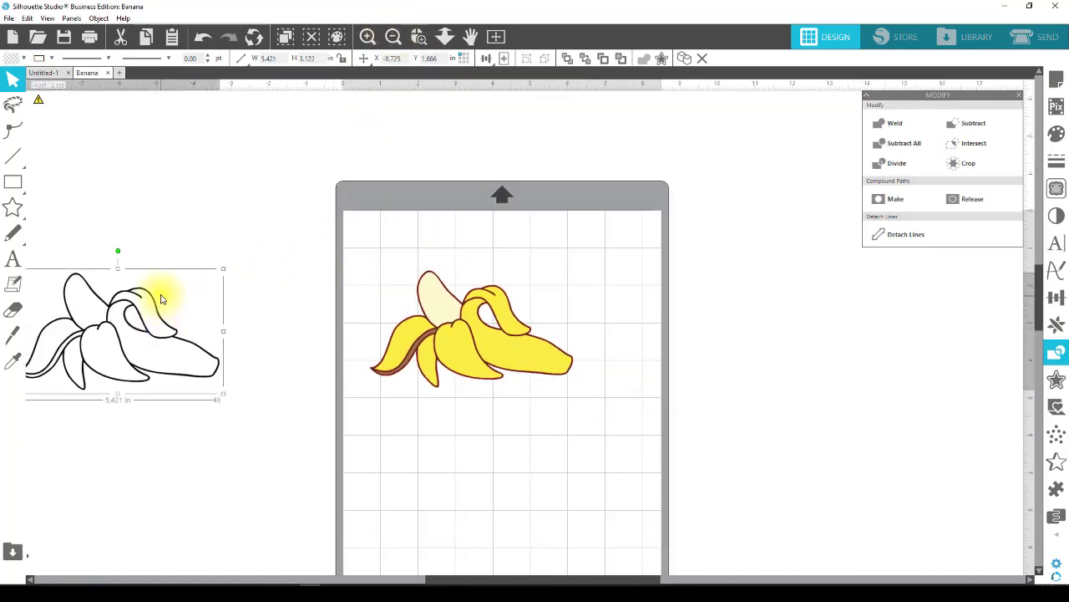
key(Delete)
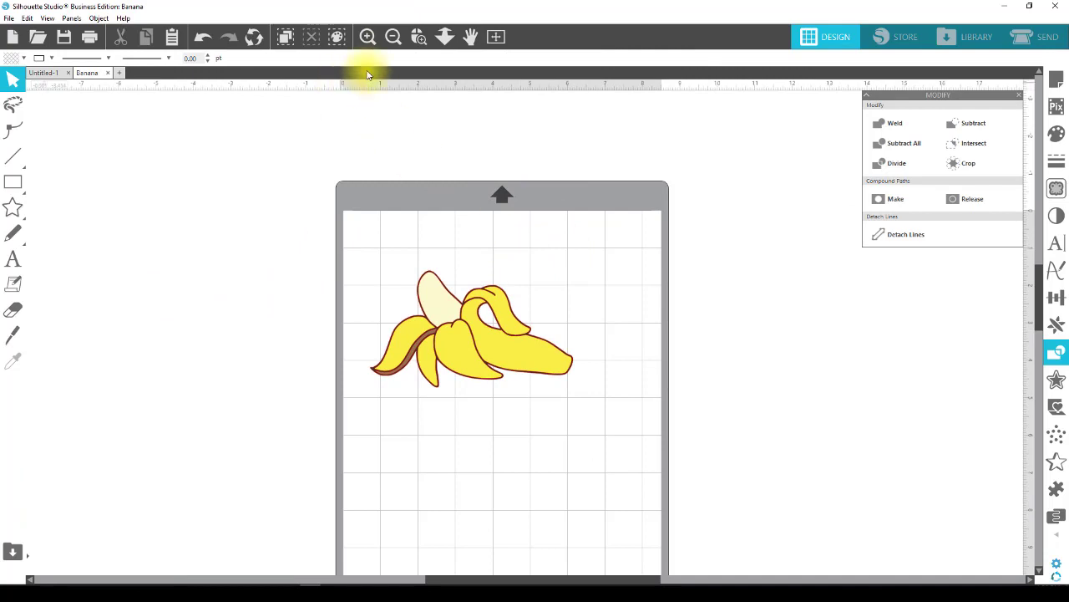
List the design's fill colours with Select by Color and select all the banana pieces on the mat.
click(338, 36)
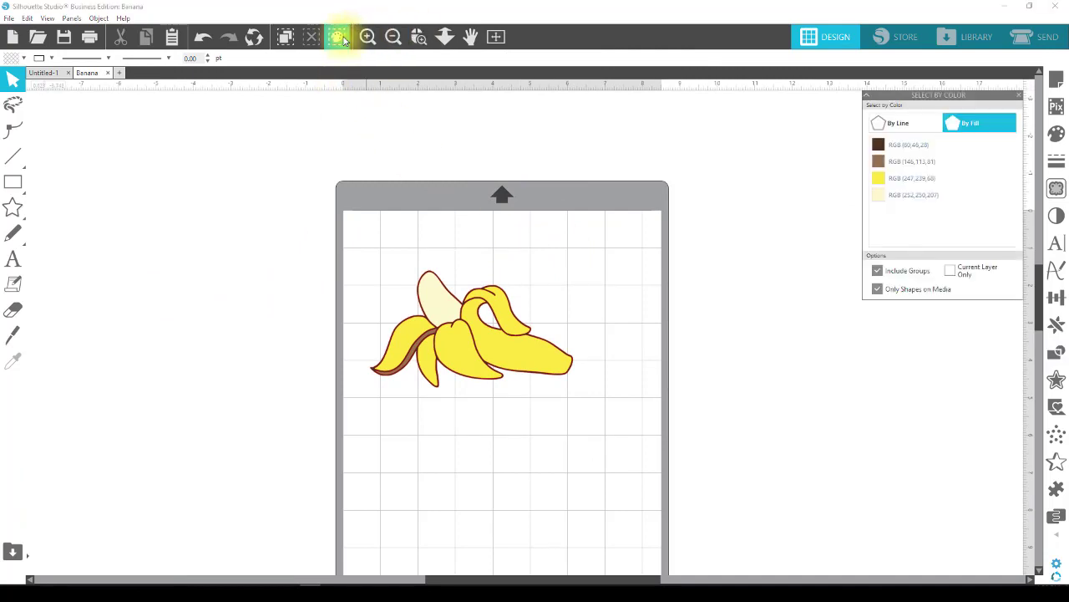
click(897, 123)
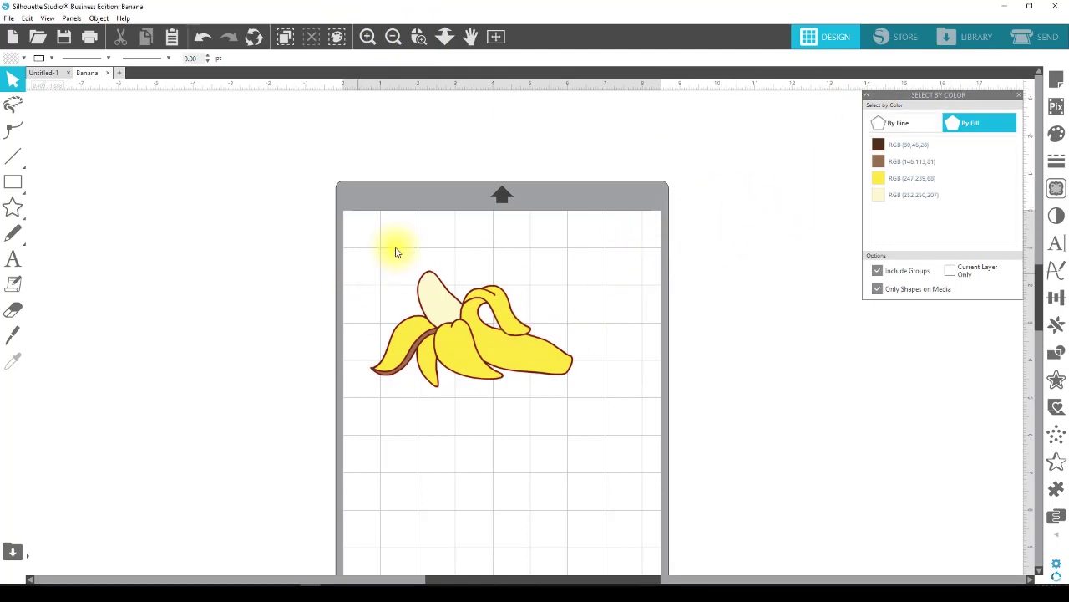
drag(351, 214, 598, 392)
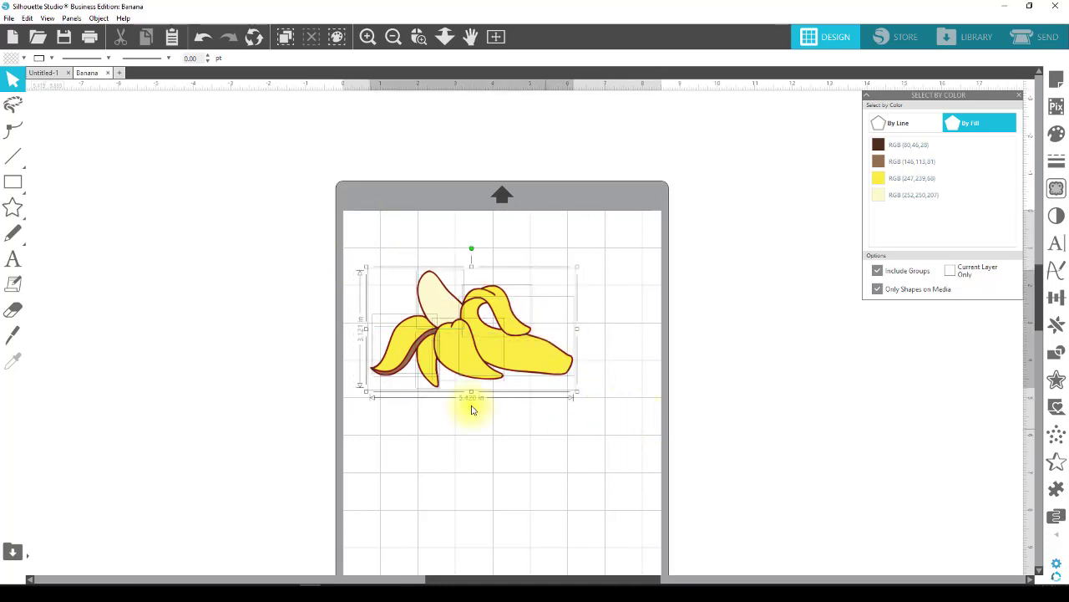
Save only the selected banana pieces as an SVG named Banana3 in the Downloads folder.
click(8, 18)
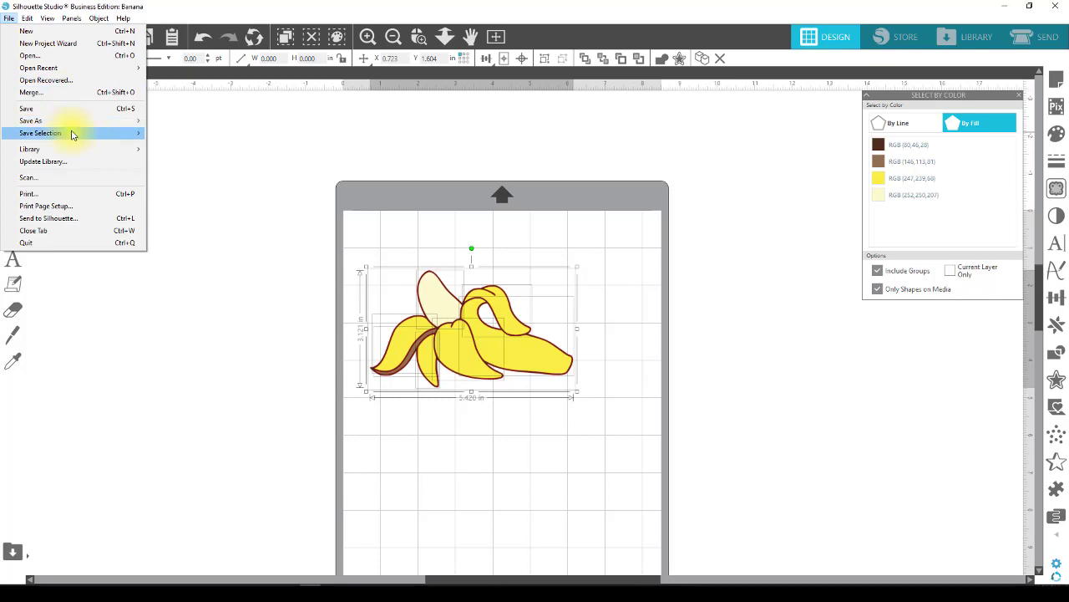
mouse_move(72, 135)
click(200, 135)
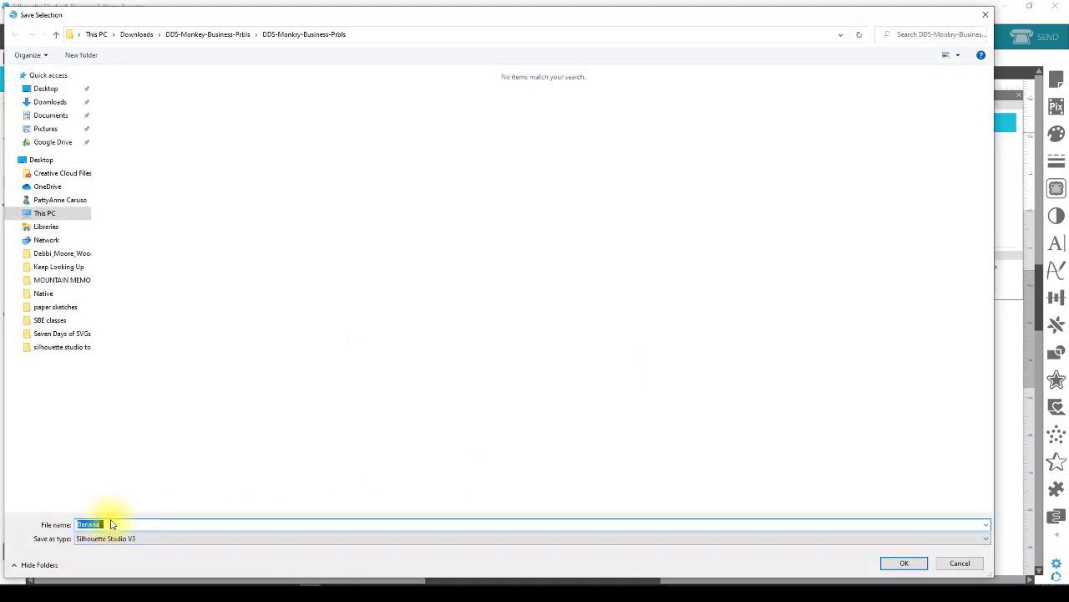
text(3)
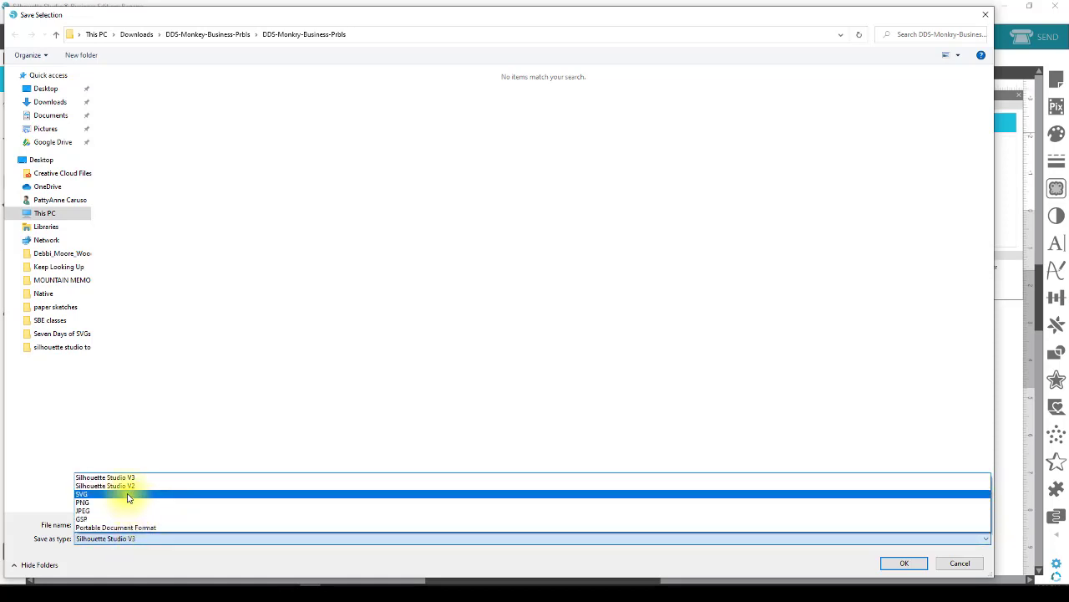
click(131, 494)
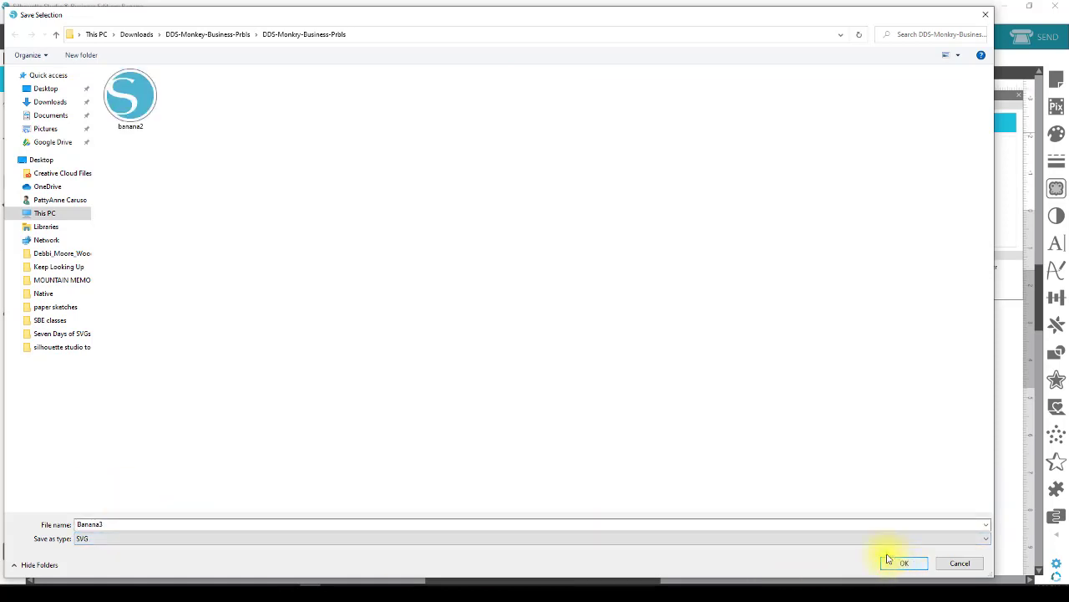
click(50, 102)
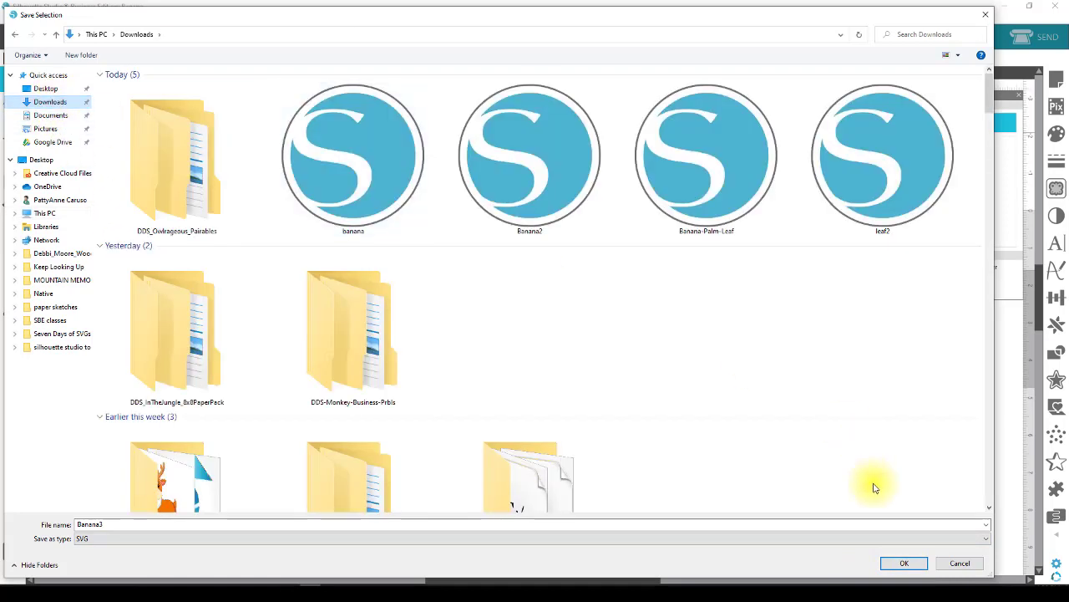
click(904, 563)
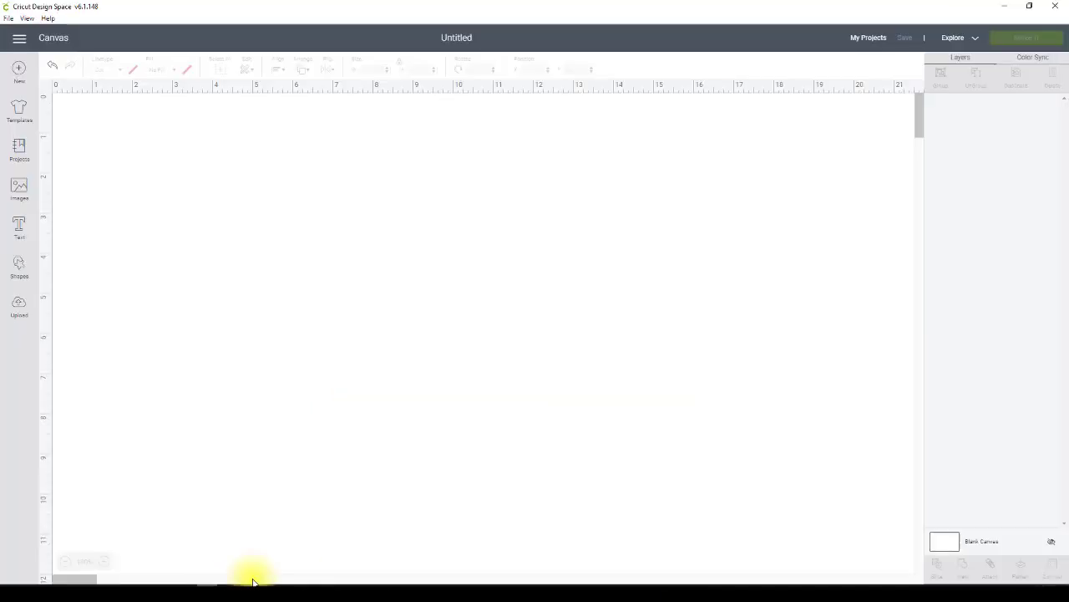
Switch to Cricut Design Space and choose Banana3 from the Downloads folder as the image to upload.
click(18, 309)
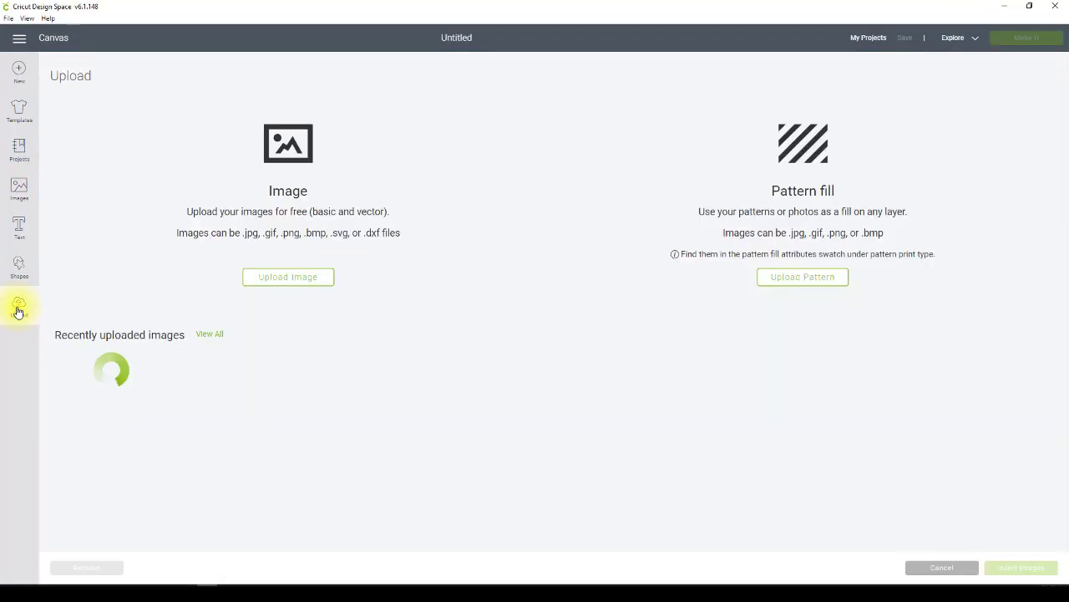
click(281, 280)
click(571, 303)
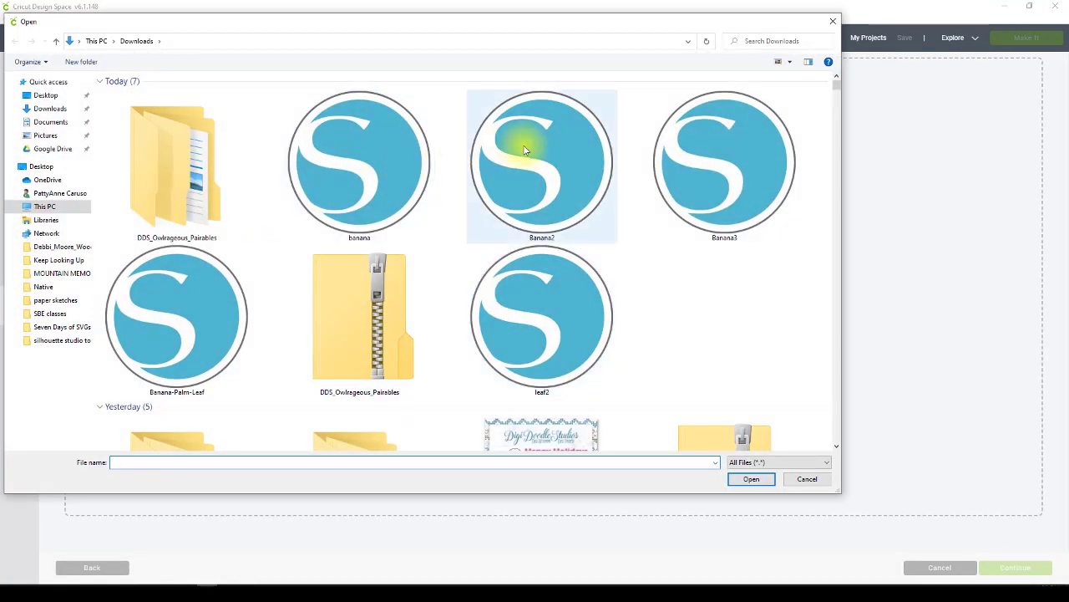
click(735, 184)
click(751, 479)
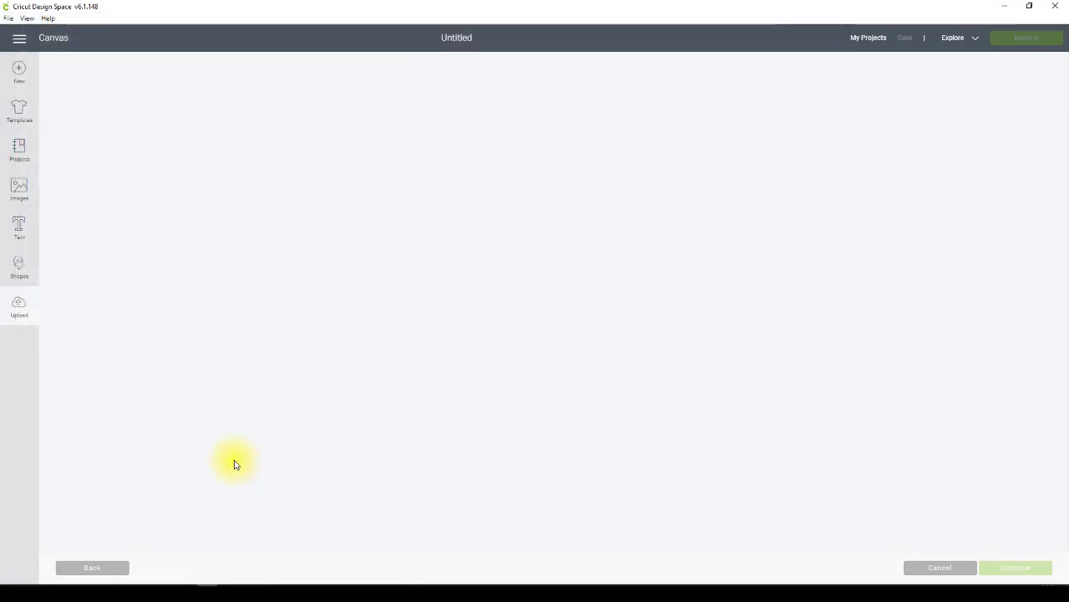
Insert the uploaded Banana3 image on the canvas and enlarge it to about 11.9 inches wide.
click(1024, 571)
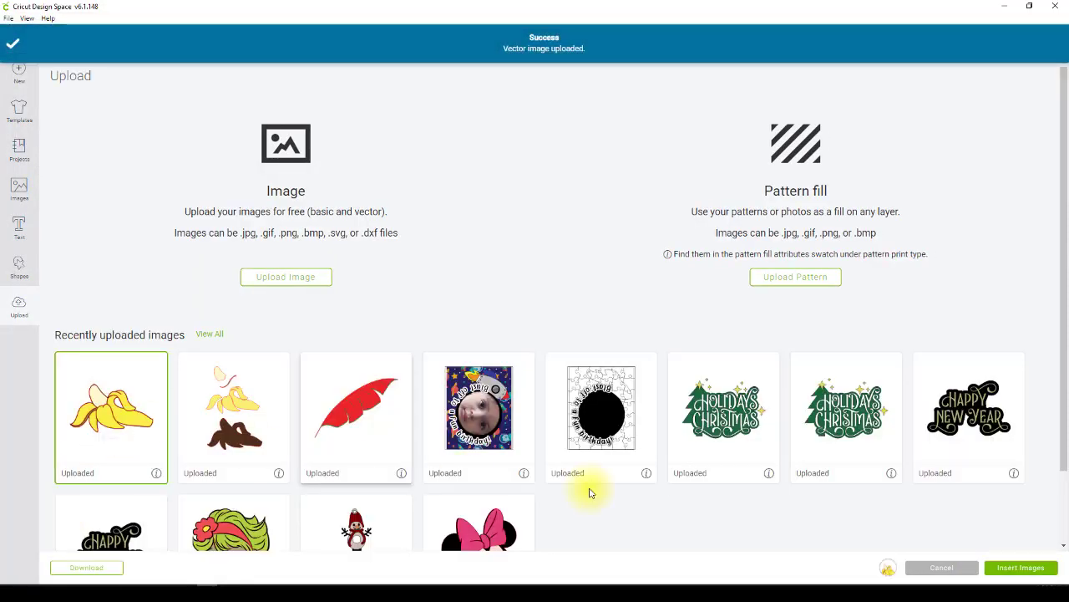
click(1021, 568)
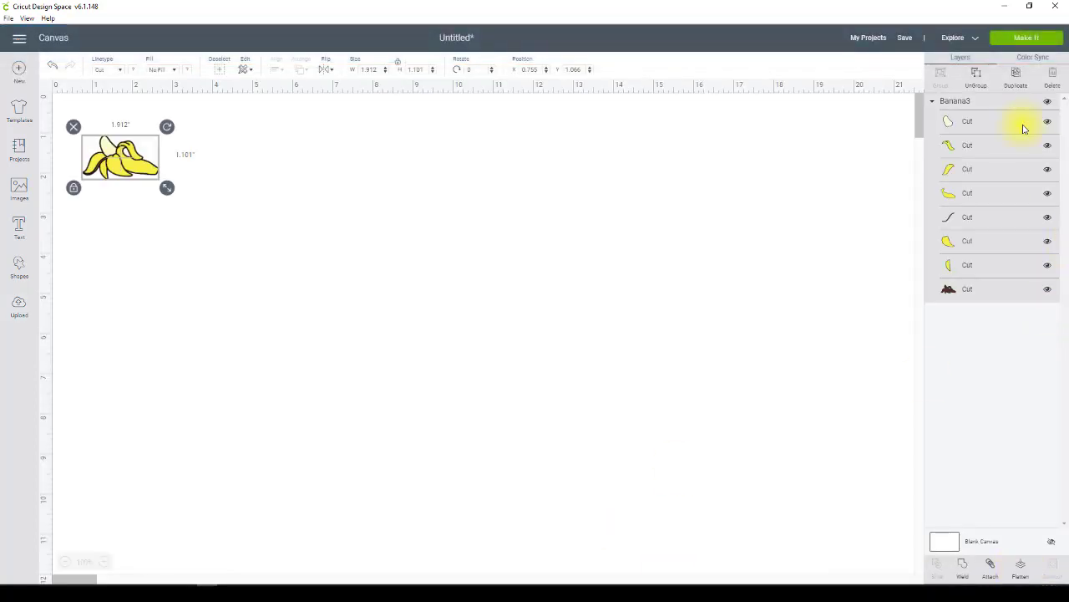
drag(166, 191, 613, 356)
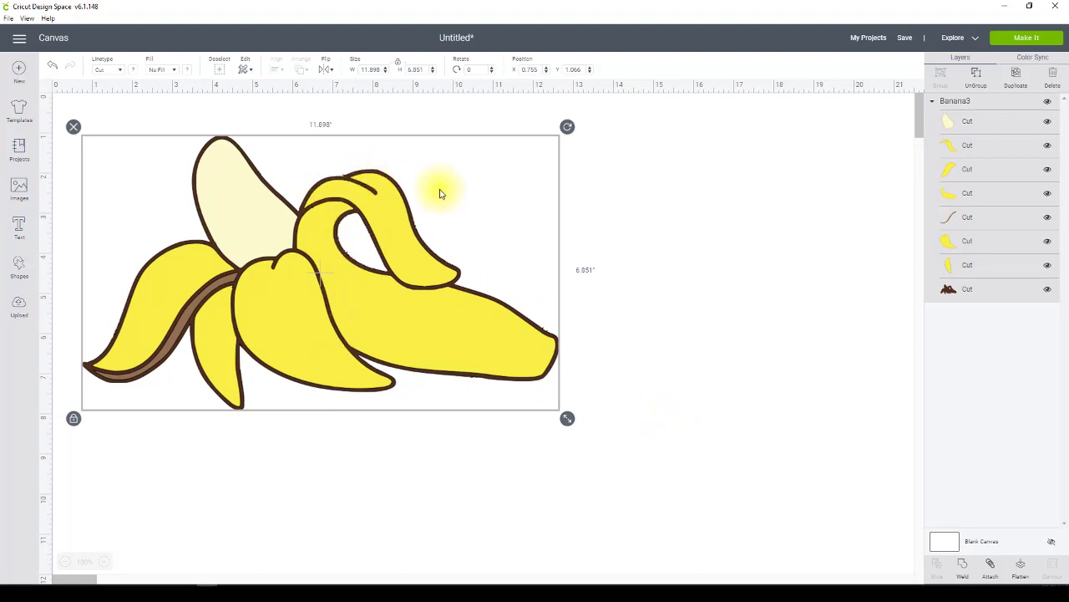
Examine the dark brown, light brown, yellow and cream mats in the cut preparation, and return to the canvas.
click(1026, 39)
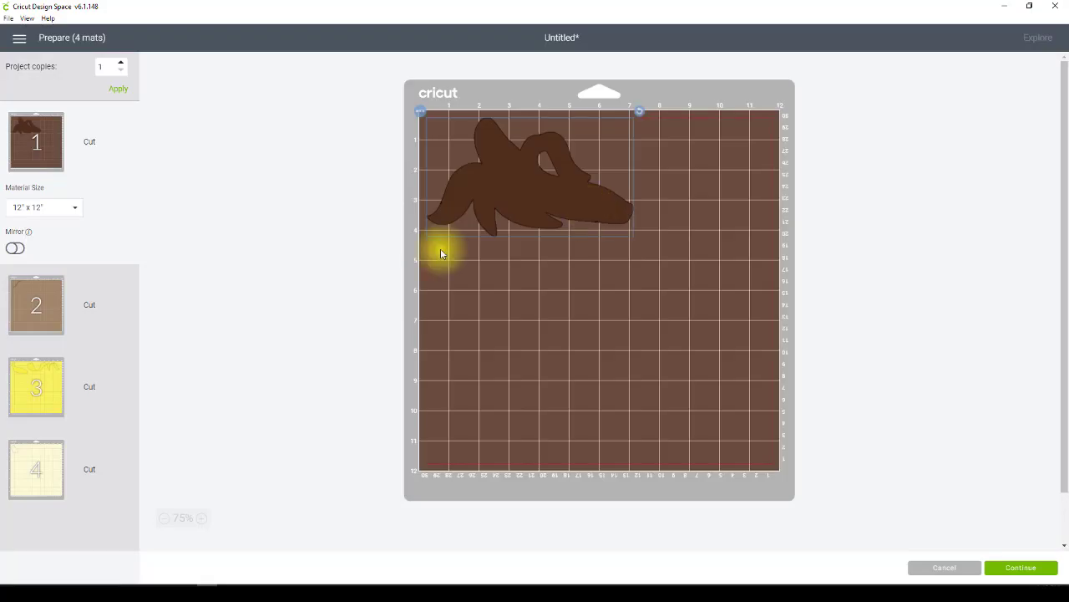
click(50, 328)
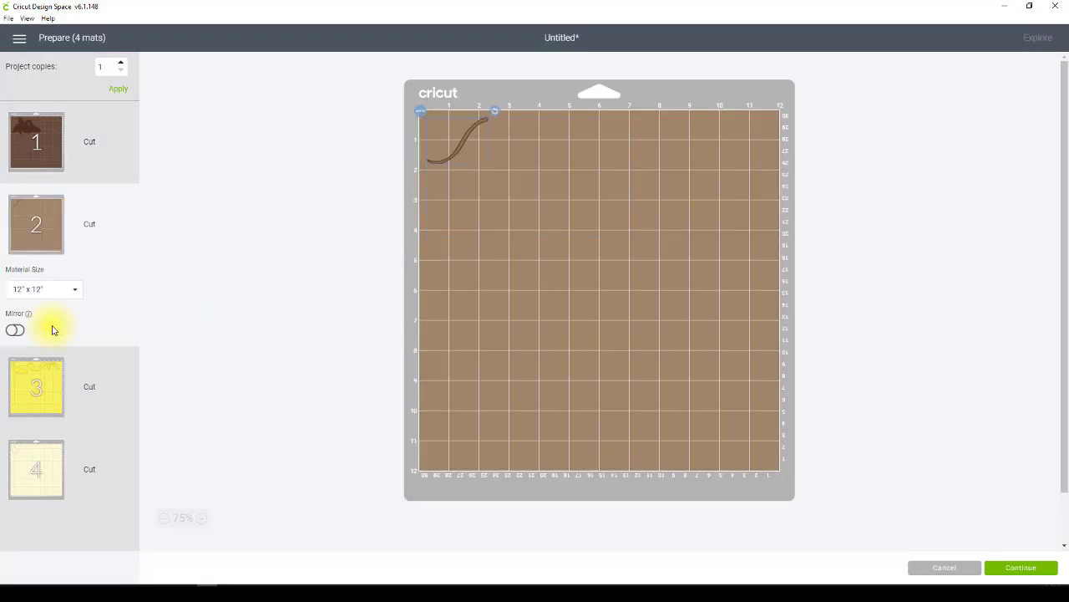
click(31, 399)
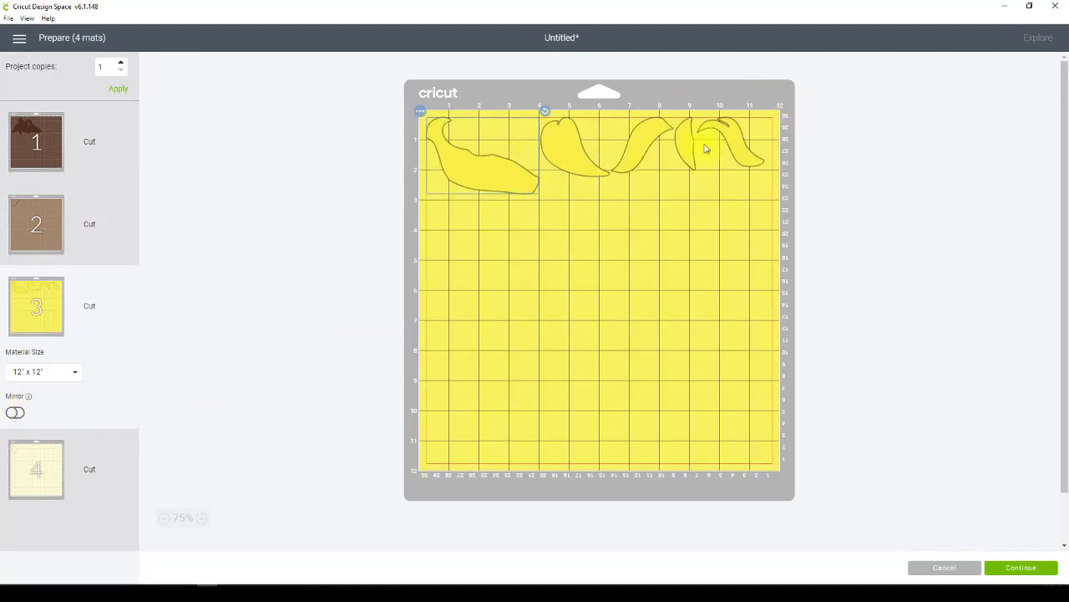
click(38, 464)
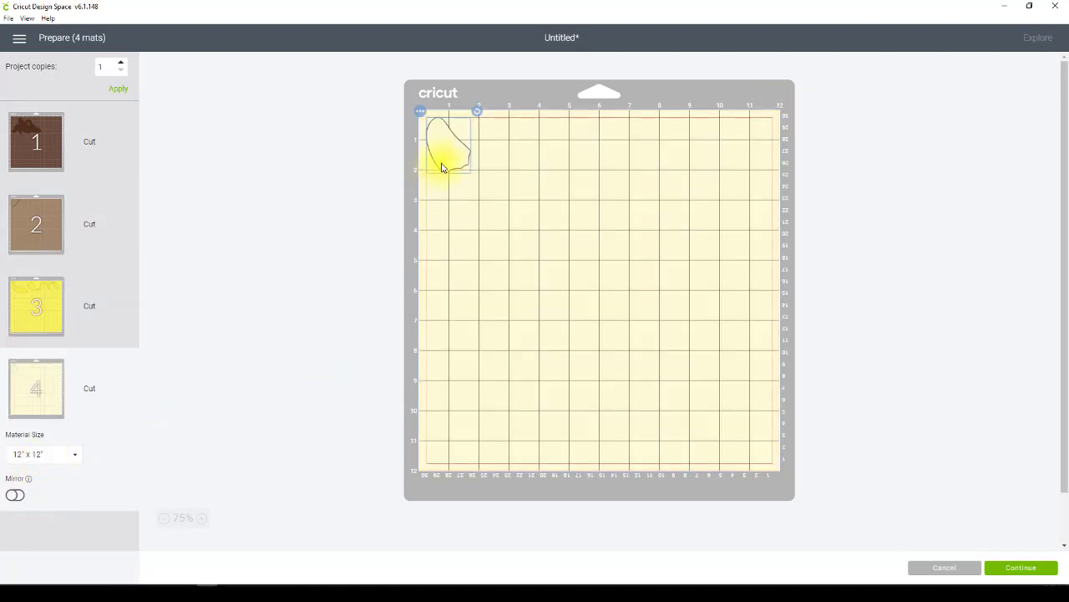
click(945, 568)
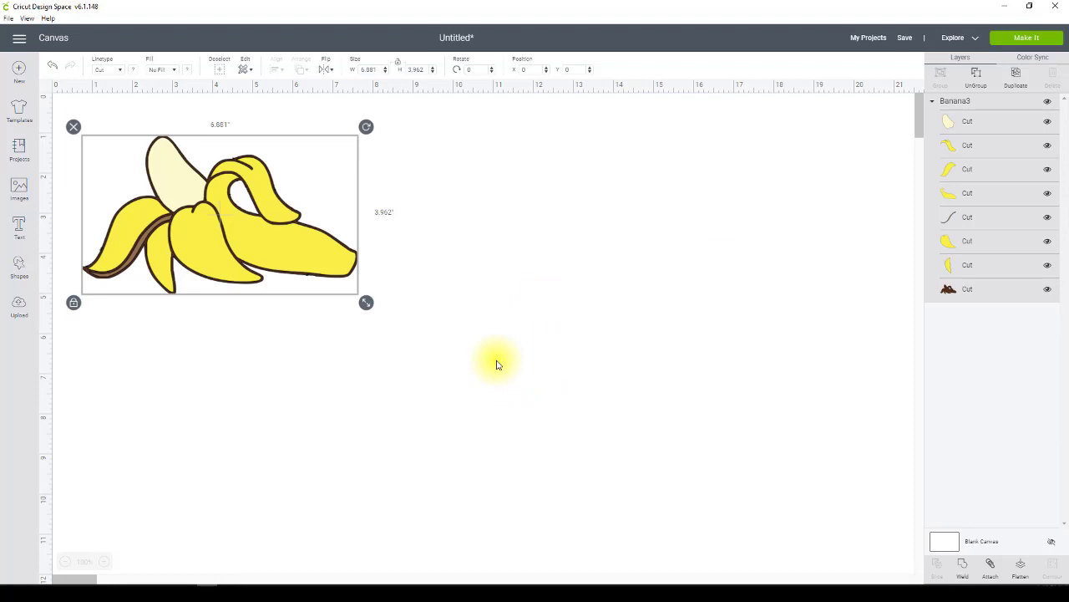
Select only the folded-over yellow peel piece within the Banana3 group.
click(352, 450)
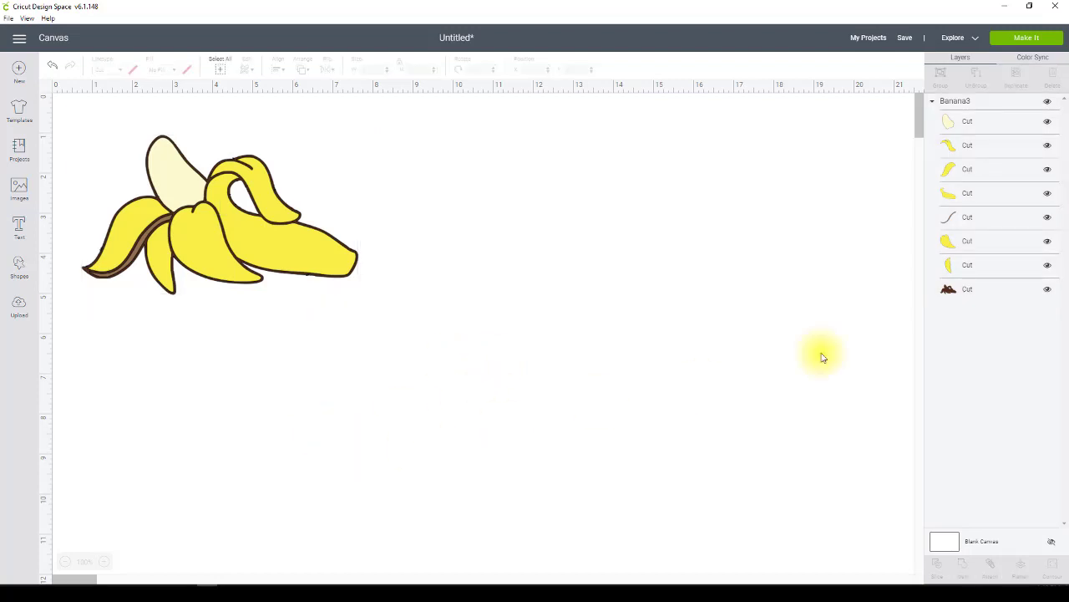
click(981, 149)
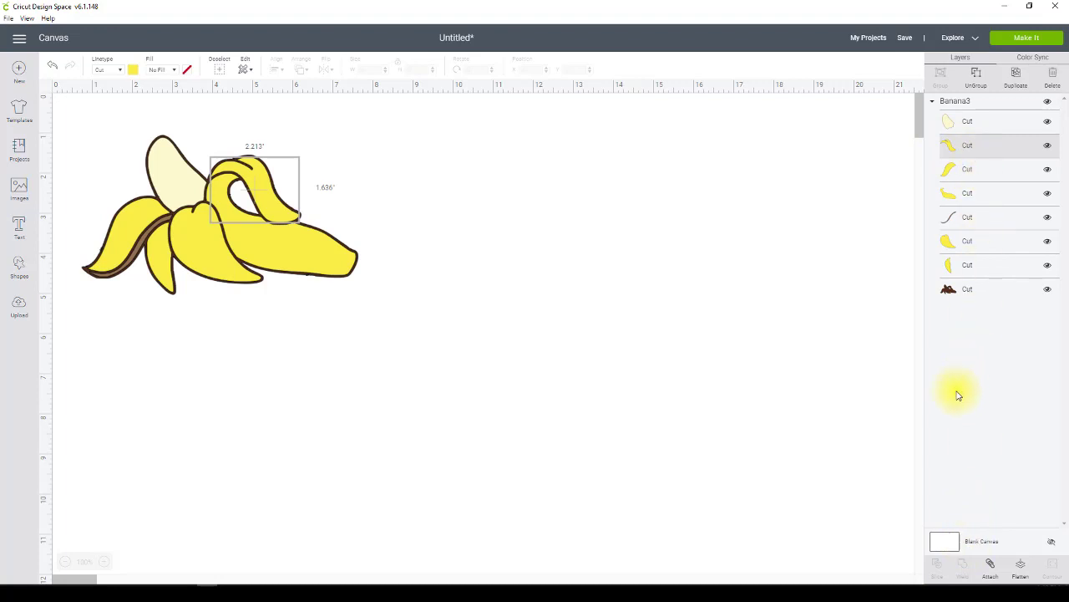
Add the four other yellow peel and banana pieces to the selection, leaving out the cream and browns, and weld them.
shift+click(969, 172)
shift+click(985, 201)
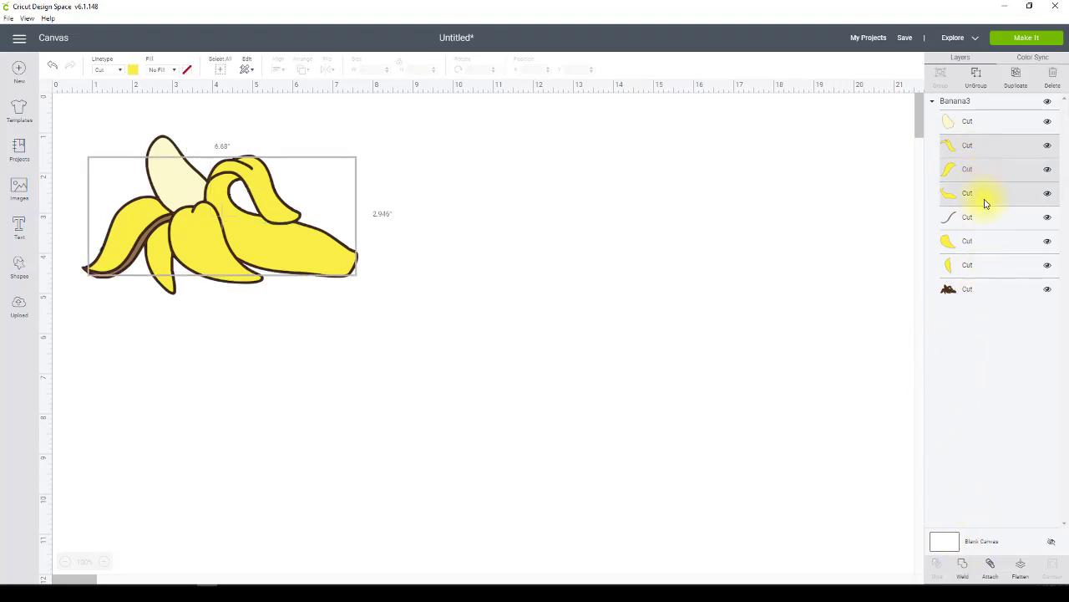
shift+click(993, 247)
shift+click(994, 273)
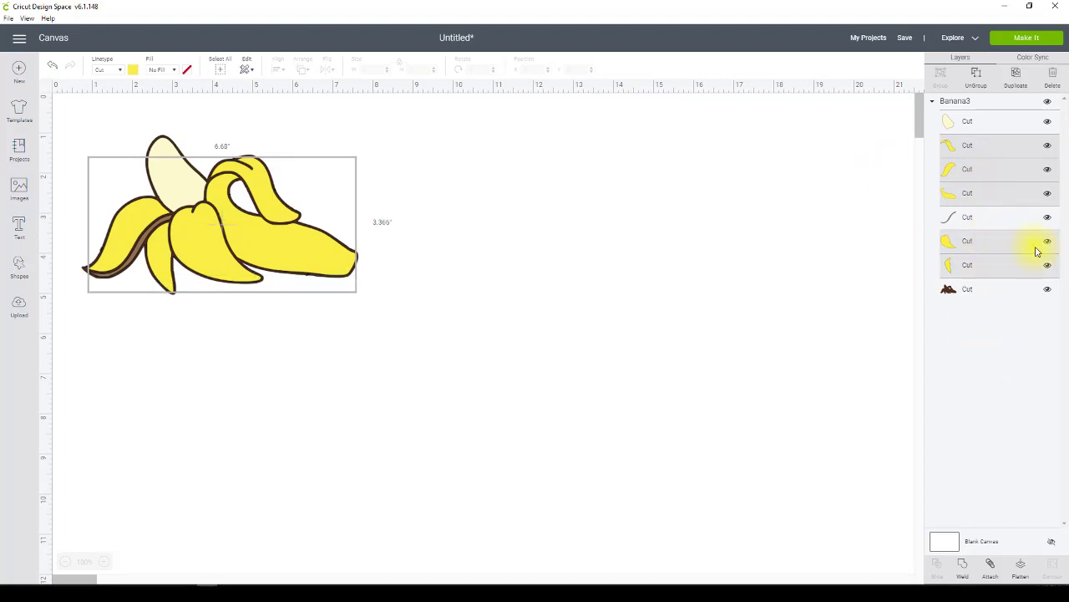
click(965, 564)
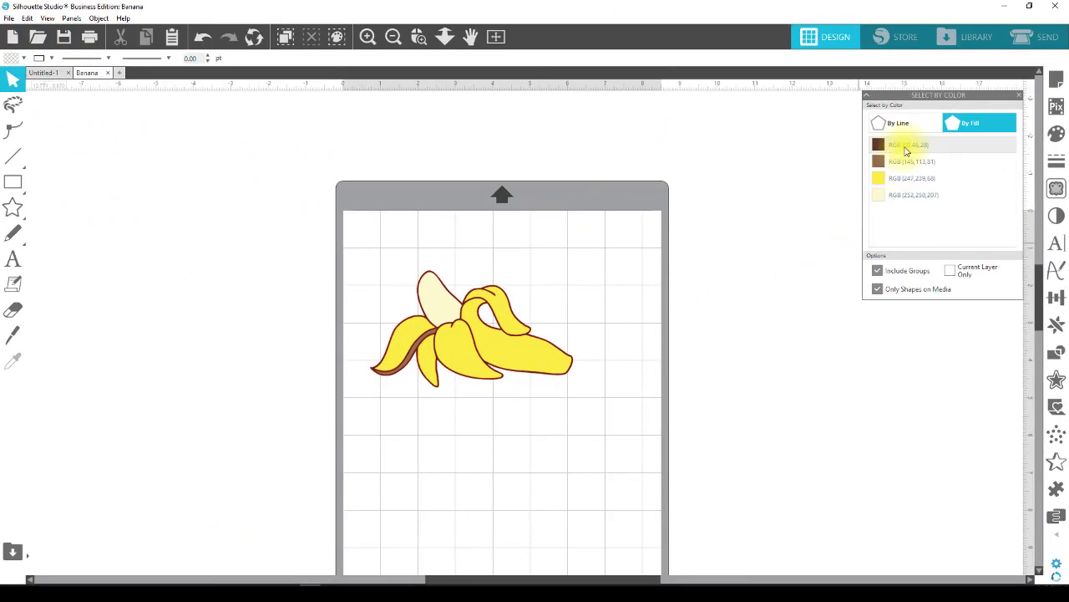
Switch to Silhouette Studio, select the banana's dark brown pieces by fill colour, and clear the selection.
click(883, 135)
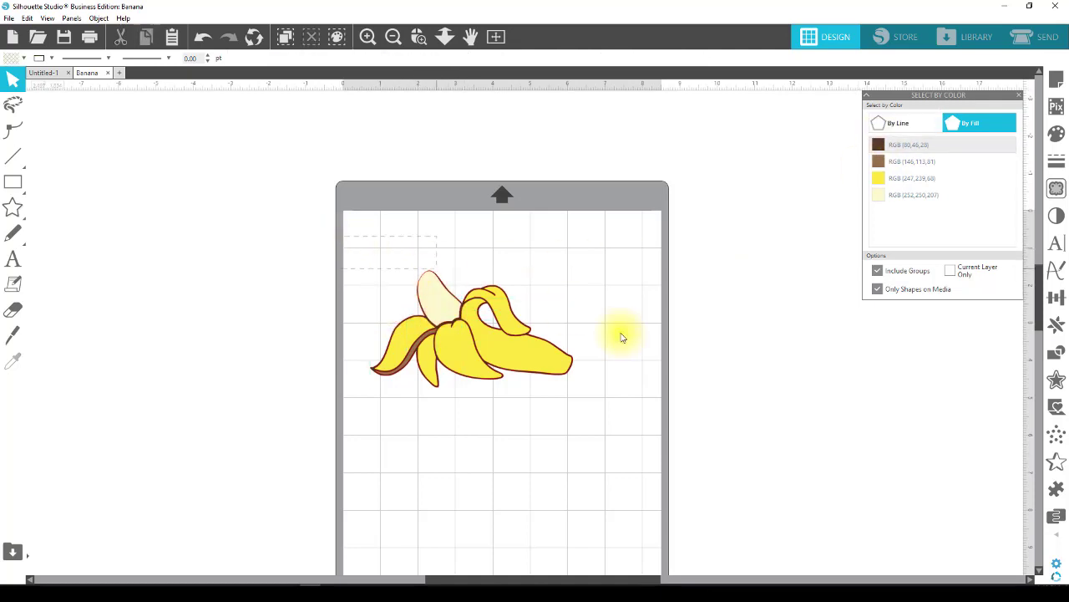
click(547, 374)
right_click(540, 372)
click(327, 266)
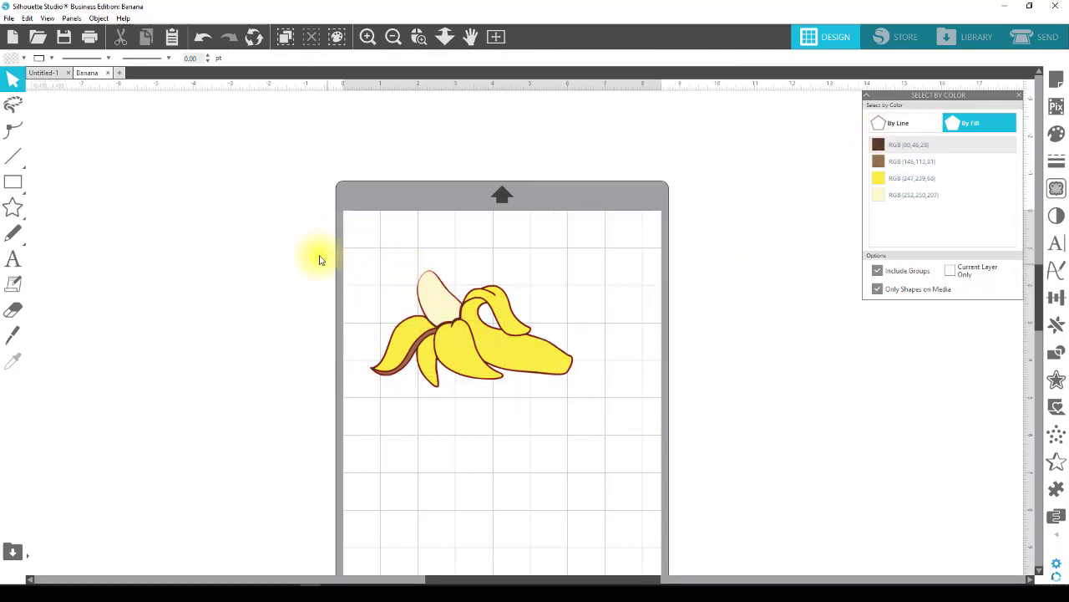
Open the Monkey4 stamp from the DDS-Monkey-Business-Prbls folder in Downloads.
click(9, 17)
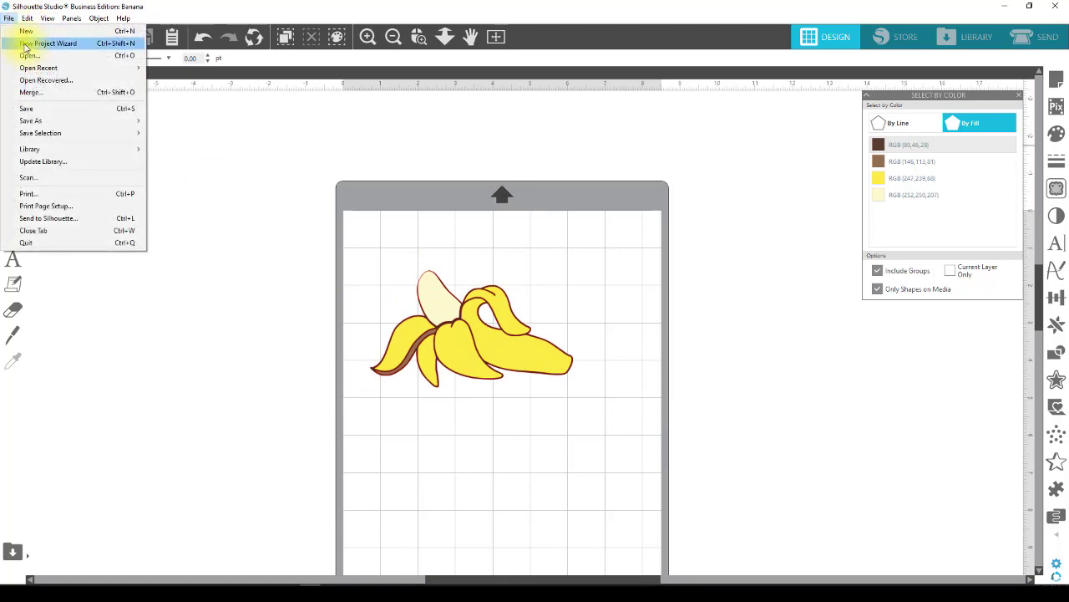
click(31, 56)
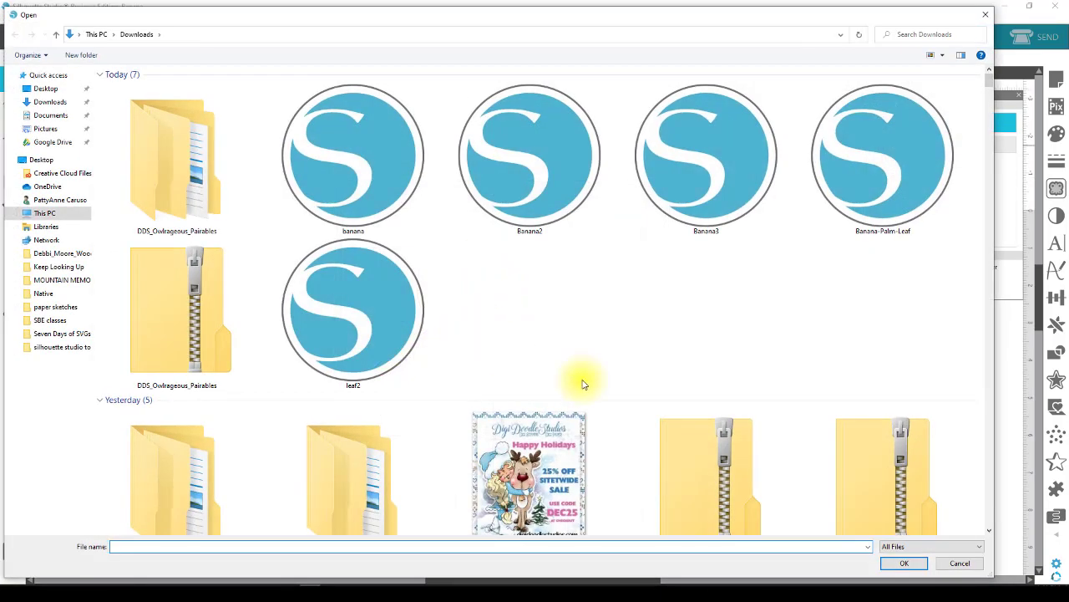
scroll(573, 367, down, 3)
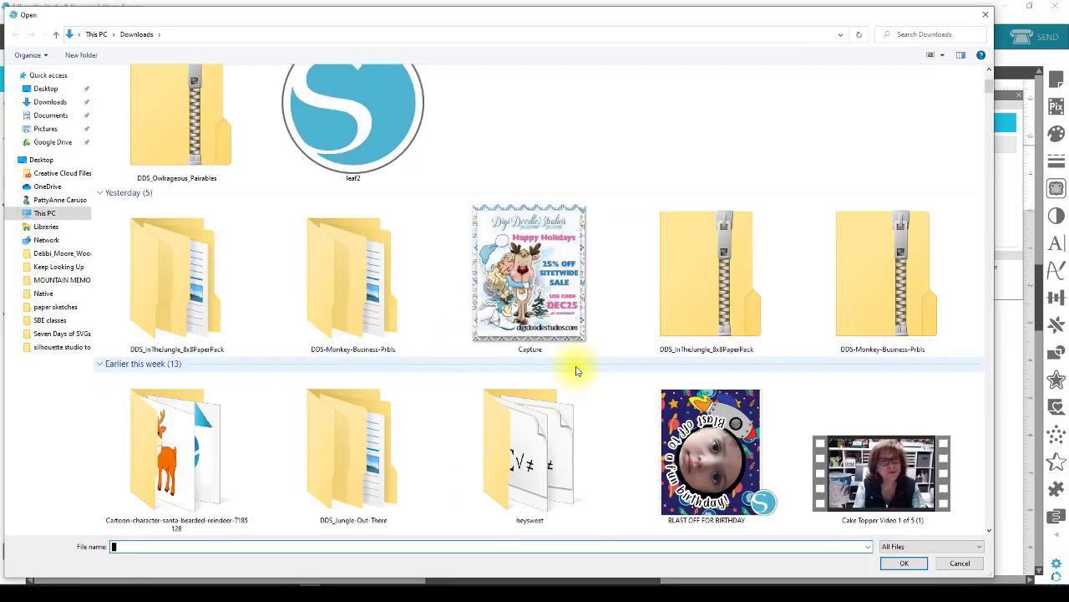
double_click(369, 288)
double_click(176, 89)
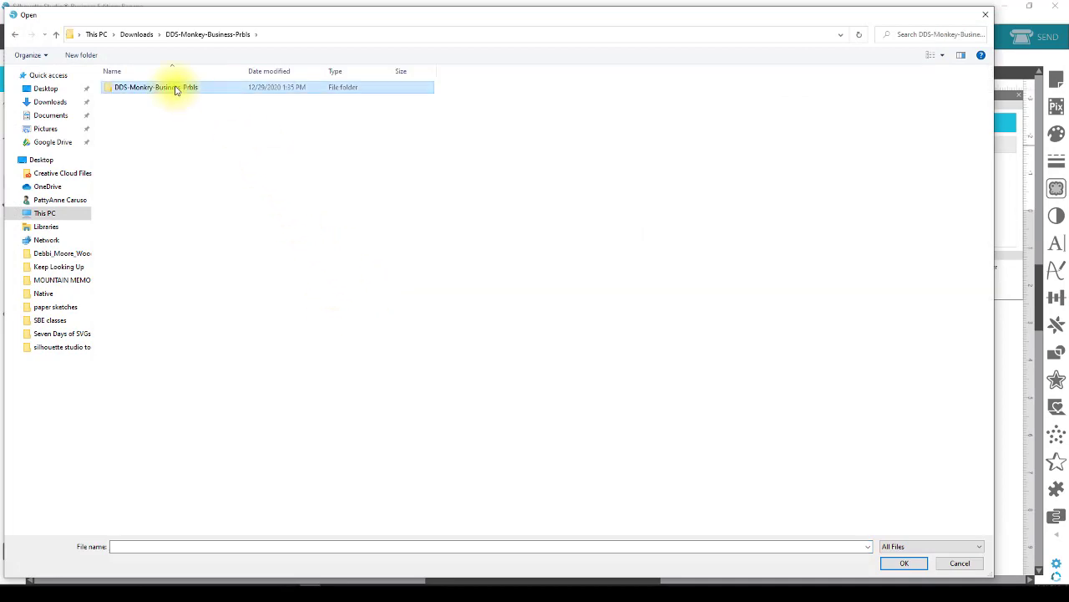
double_click(901, 100)
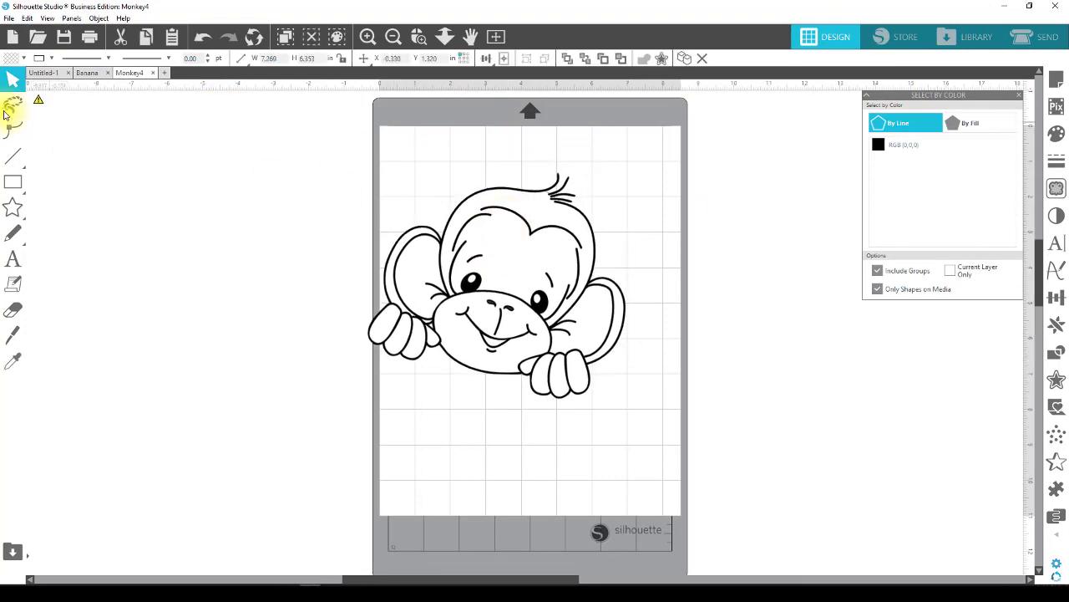
Merge the Monkey1 stamp into the Monkey4 document.
click(8, 18)
click(30, 92)
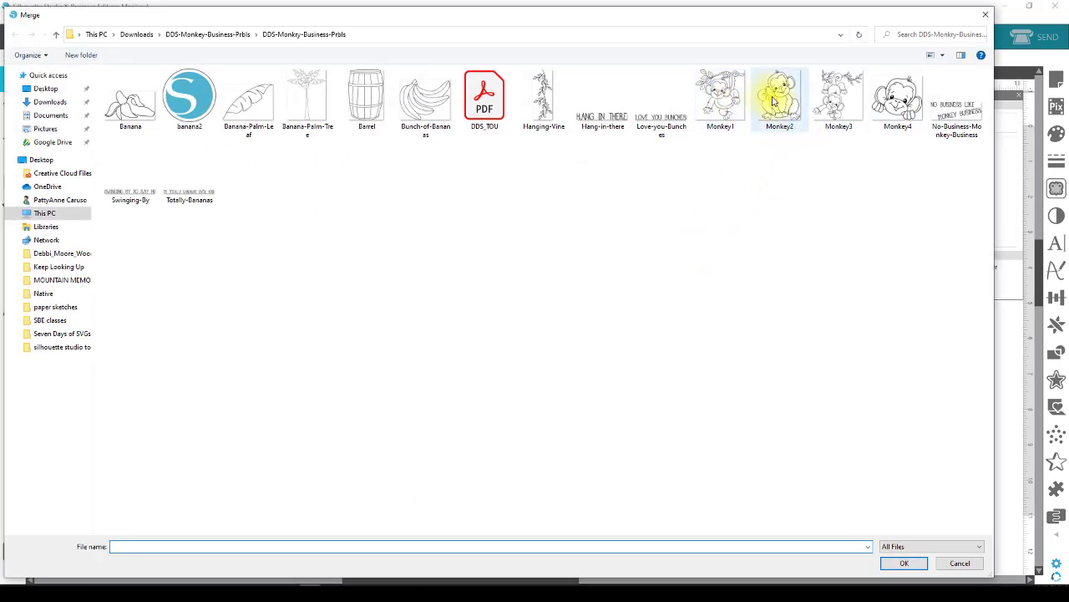
double_click(718, 98)
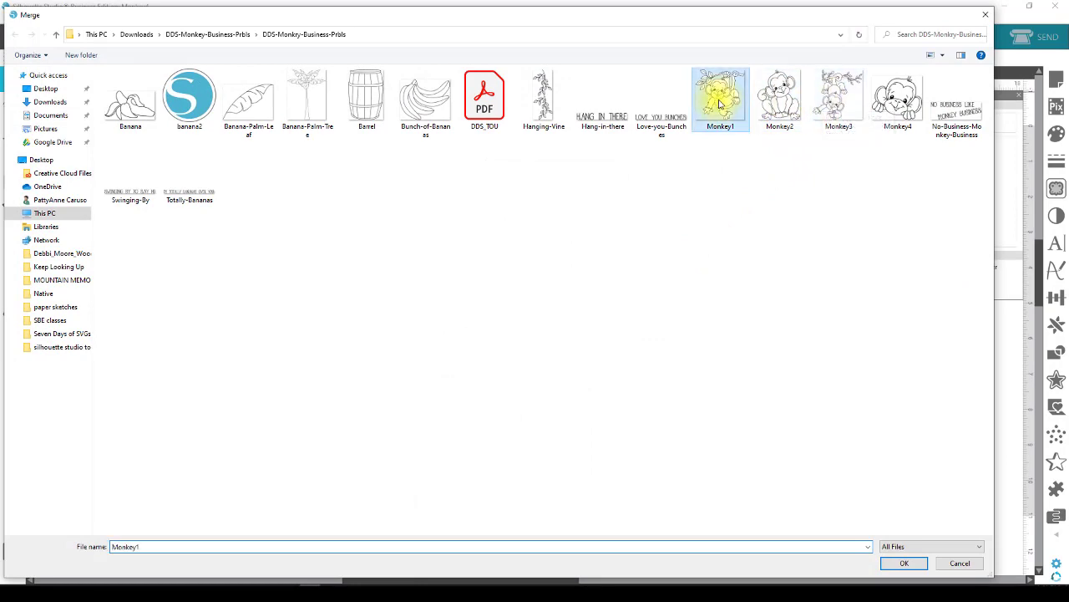
Separate the overlapping stamps, placing the hanging monkey on the left of the page and the peeking monkey on the right.
drag(518, 365, 270, 382)
drag(561, 336, 655, 315)
drag(385, 386, 422, 366)
drag(526, 274, 645, 269)
drag(443, 335, 483, 331)
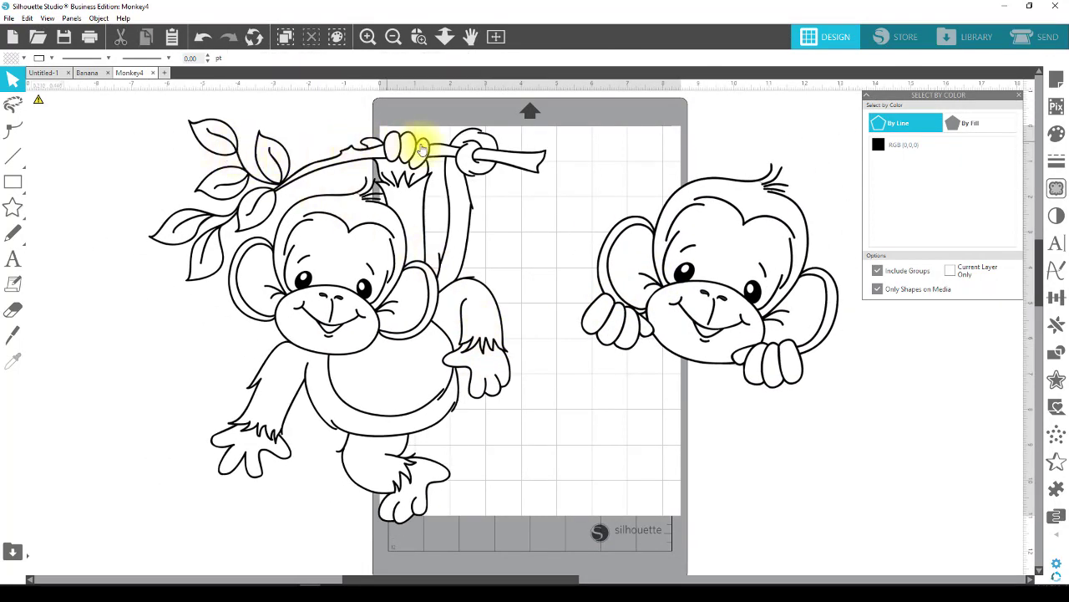
Shift the hanging monkey slightly left and down, bring the peeking monkey closer to it, and select the peeking monkey.
click(211, 311)
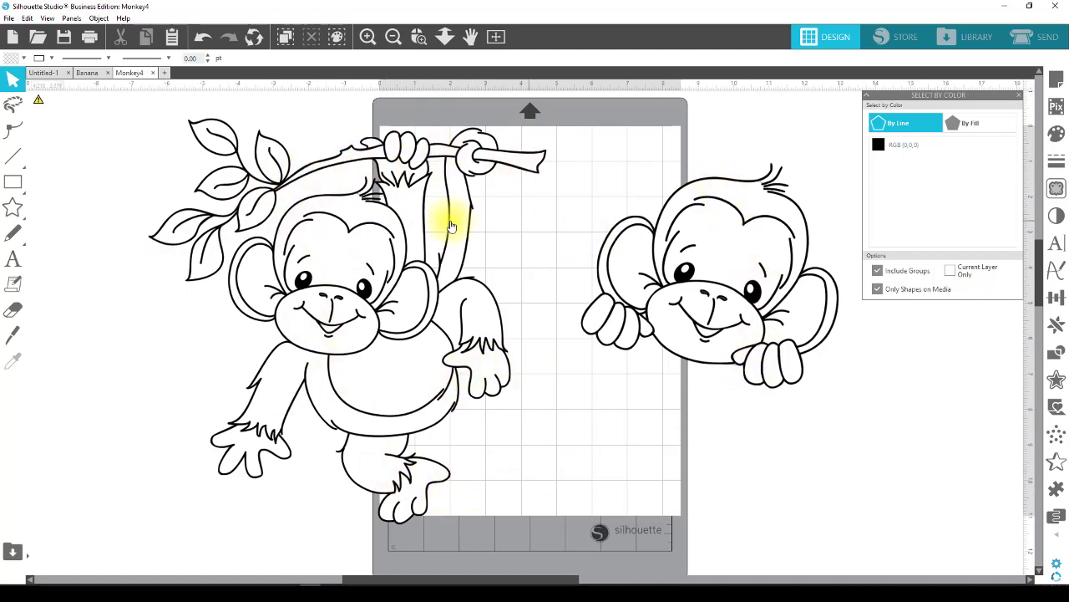
click(378, 211)
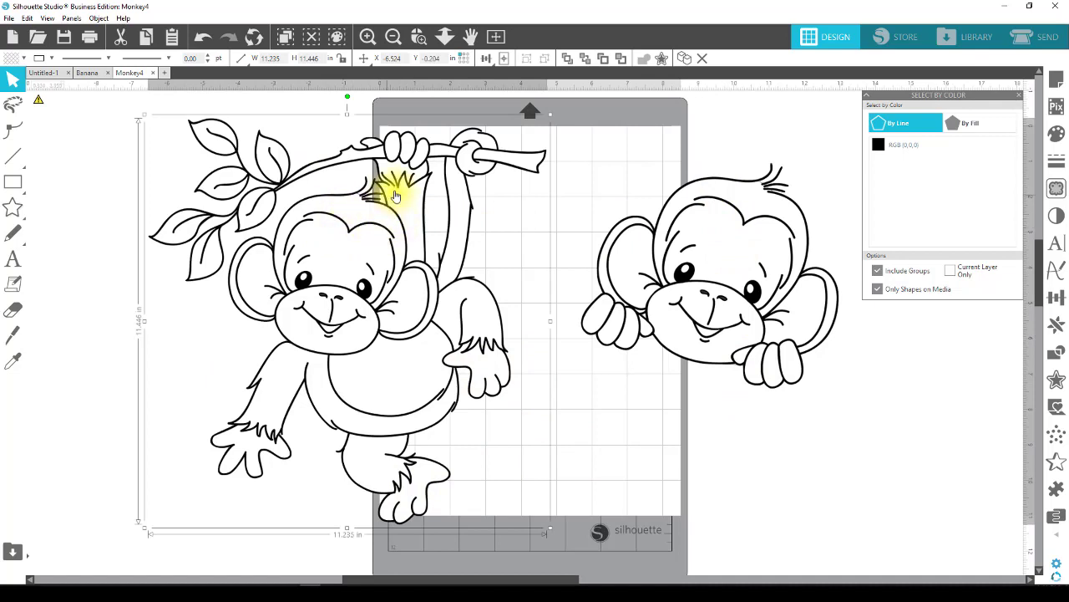
drag(742, 198, 721, 167)
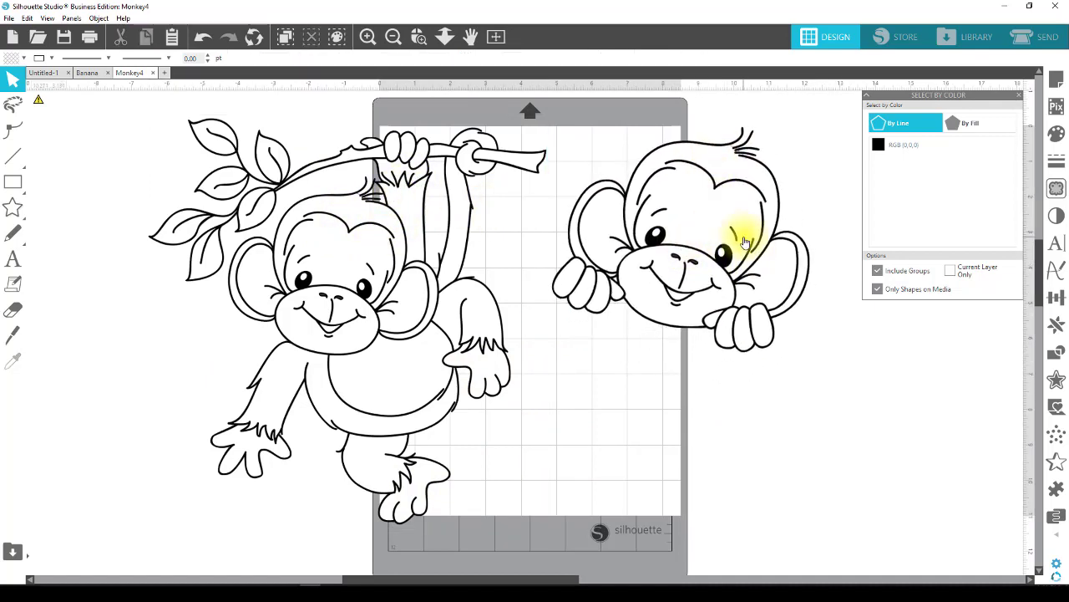
drag(470, 301, 430, 310)
drag(740, 179, 677, 194)
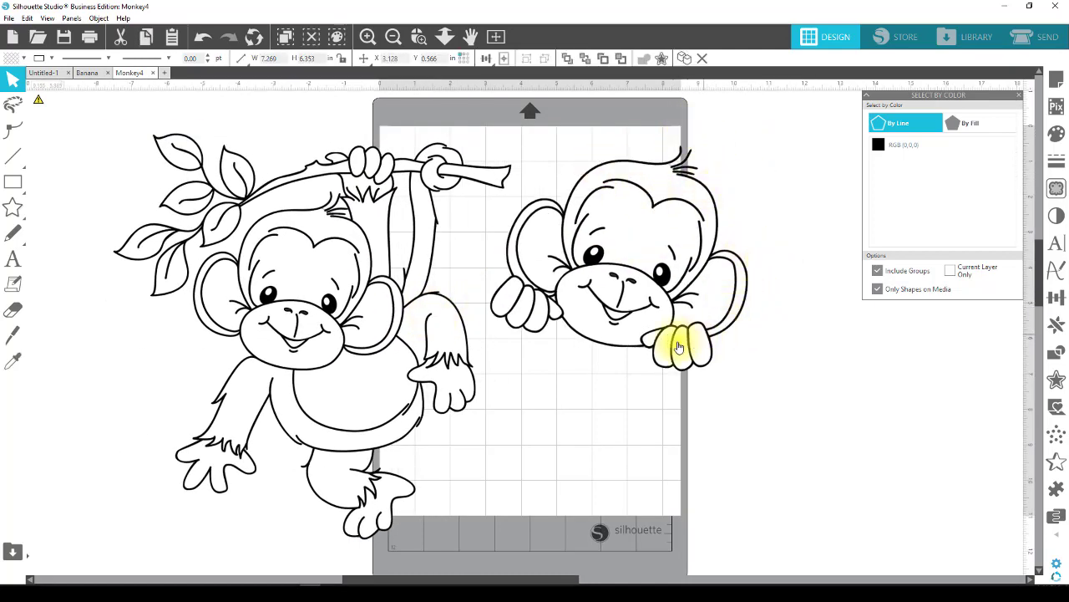
click(633, 224)
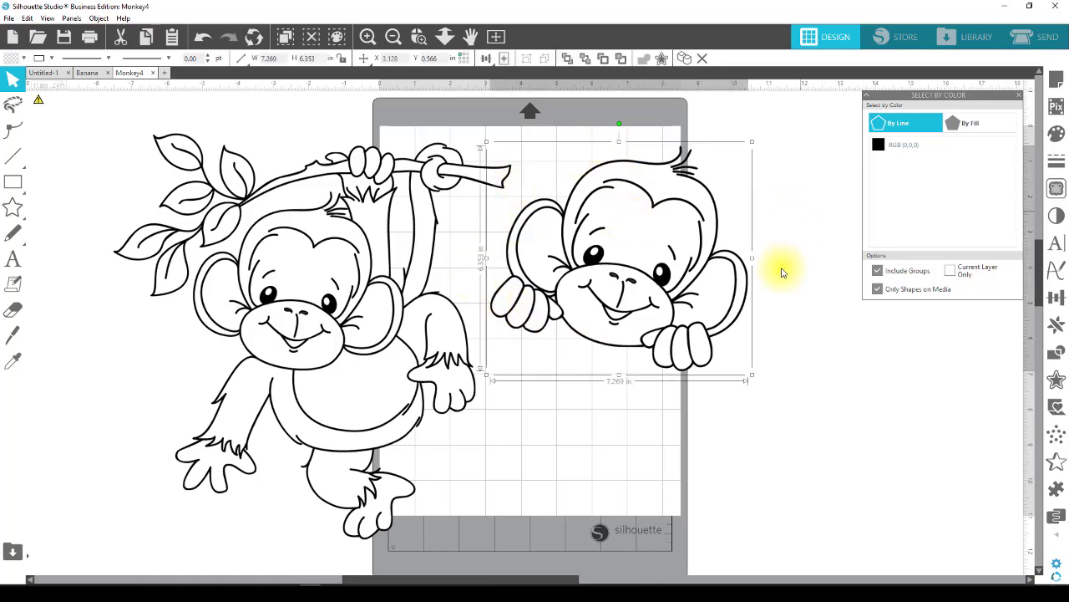